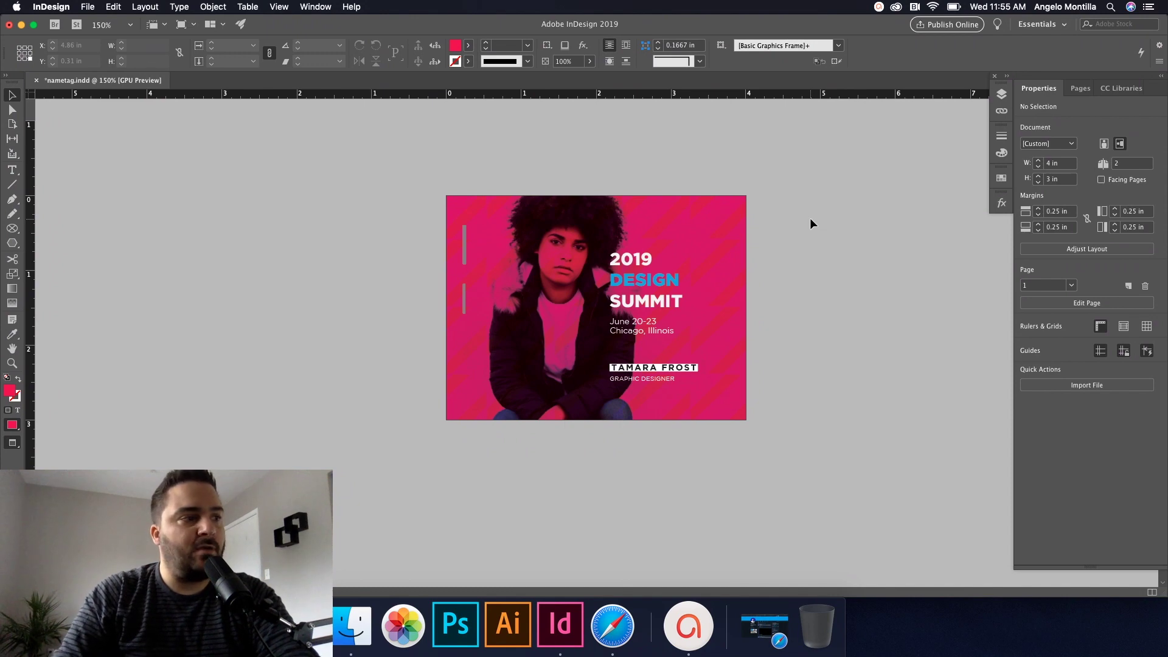
Step: Create a new document 4 in wide by 3 in high, landscape, with 2 pages and 0.25 in margins
{"action": "key", "text": "shift+Page_Down"}
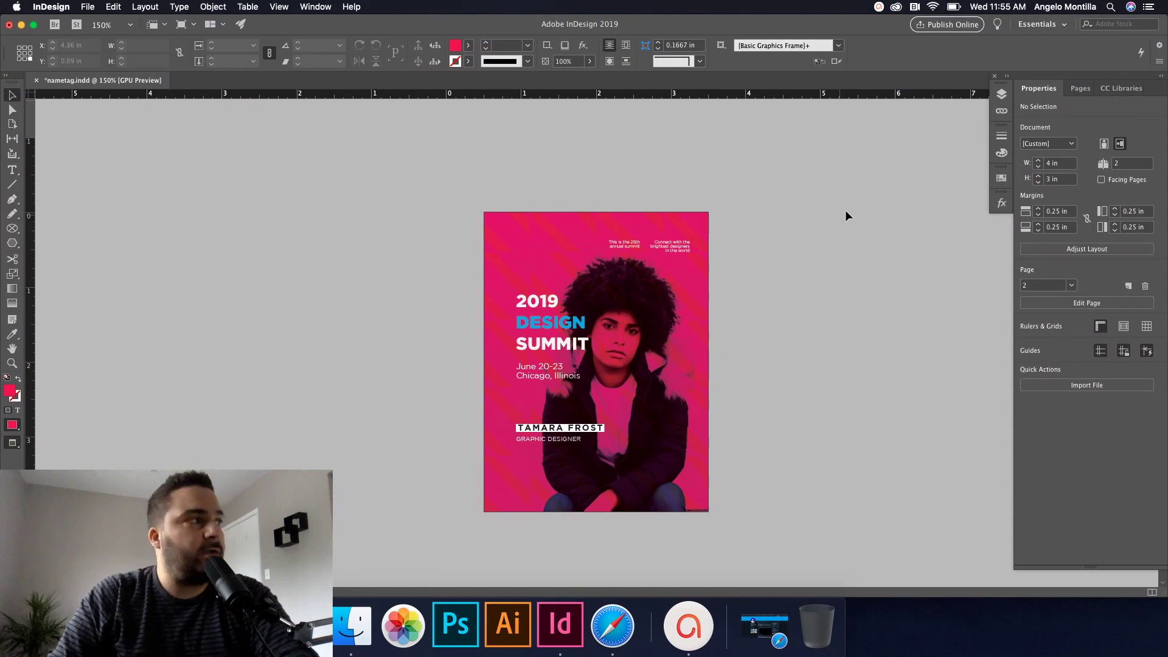
{"action": "scroll", "coordinate": [803, 286], "scroll_direction": "up", "scroll_amount": 10}
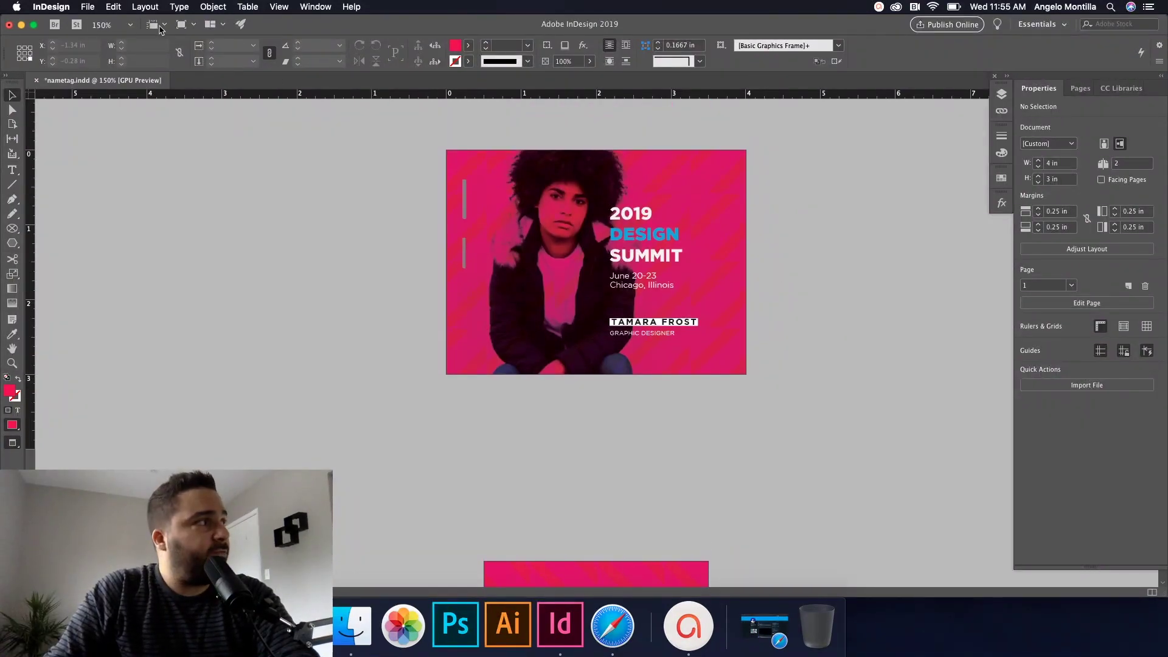
{"action": "left_click", "coordinate": [91, 7]}
{"action": "mouse_move", "coordinate": [101, 21]}
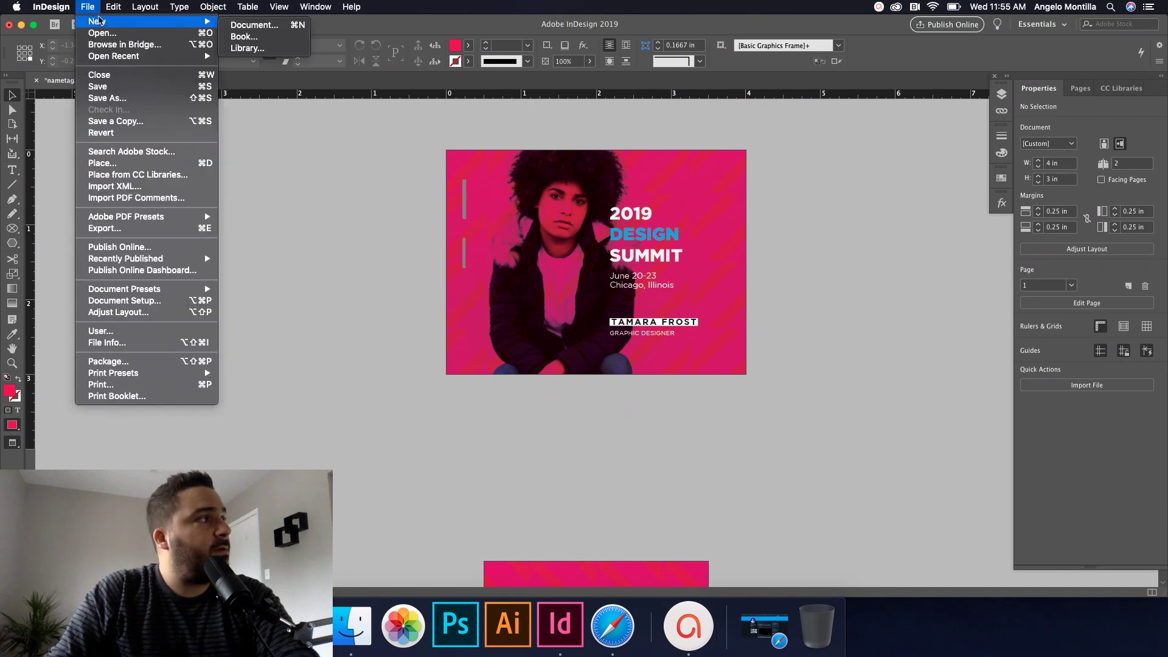
{"action": "left_click", "coordinate": [240, 25]}
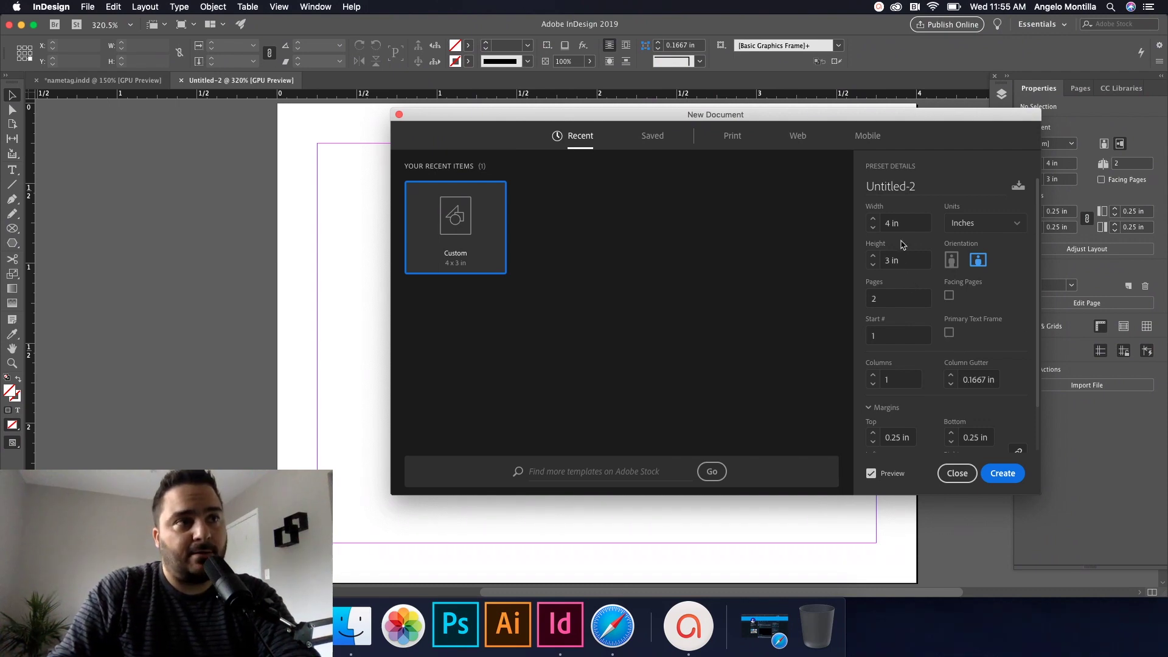
{"action": "left_click_drag", "start_coordinate": [902, 222], "coordinate": [882, 223]}
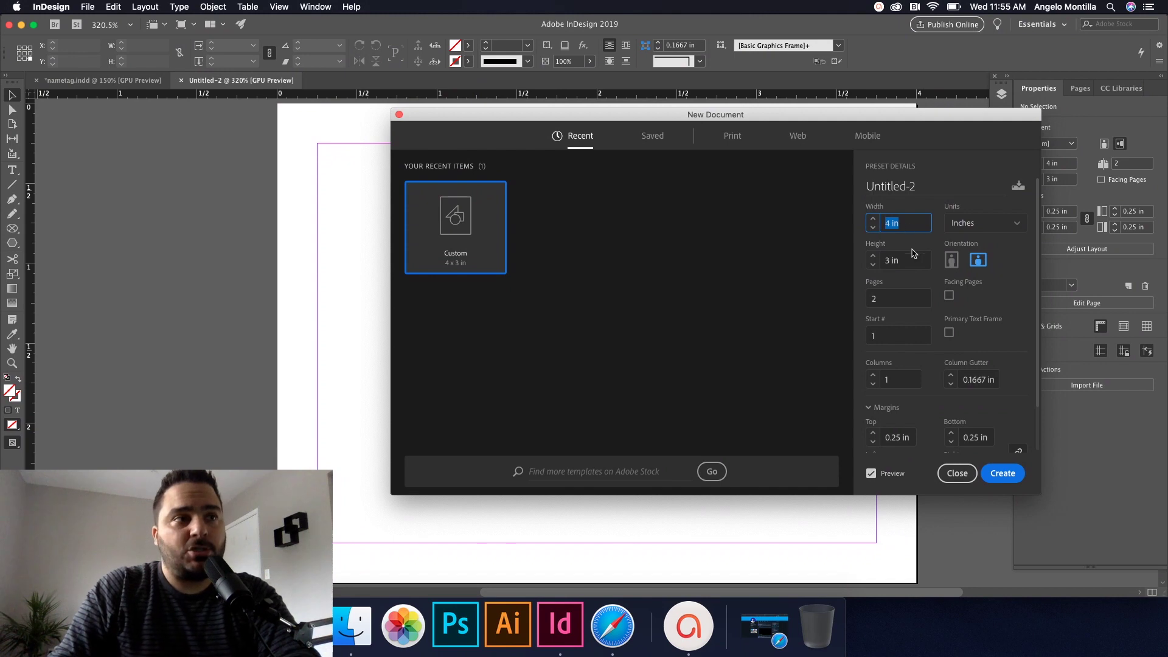
{"action": "left_click_drag", "start_coordinate": [908, 260], "coordinate": [883, 261]}
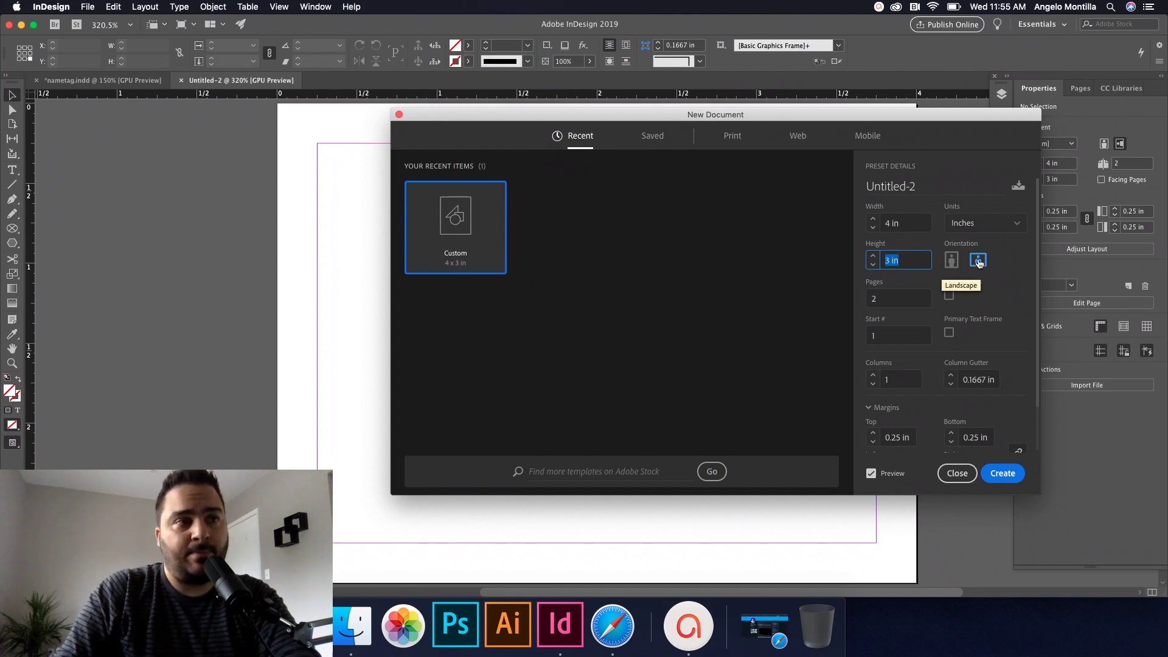
{"action": "left_click", "coordinate": [903, 297]}
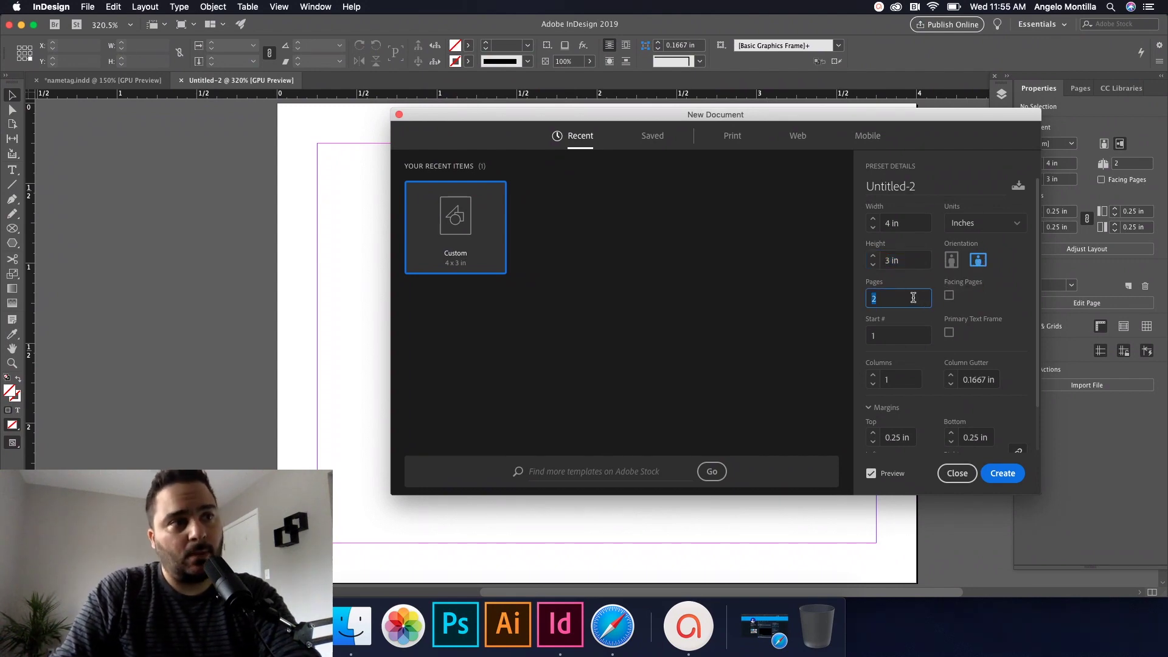
{"action": "left_click_drag", "start_coordinate": [909, 299], "coordinate": [850, 301]}
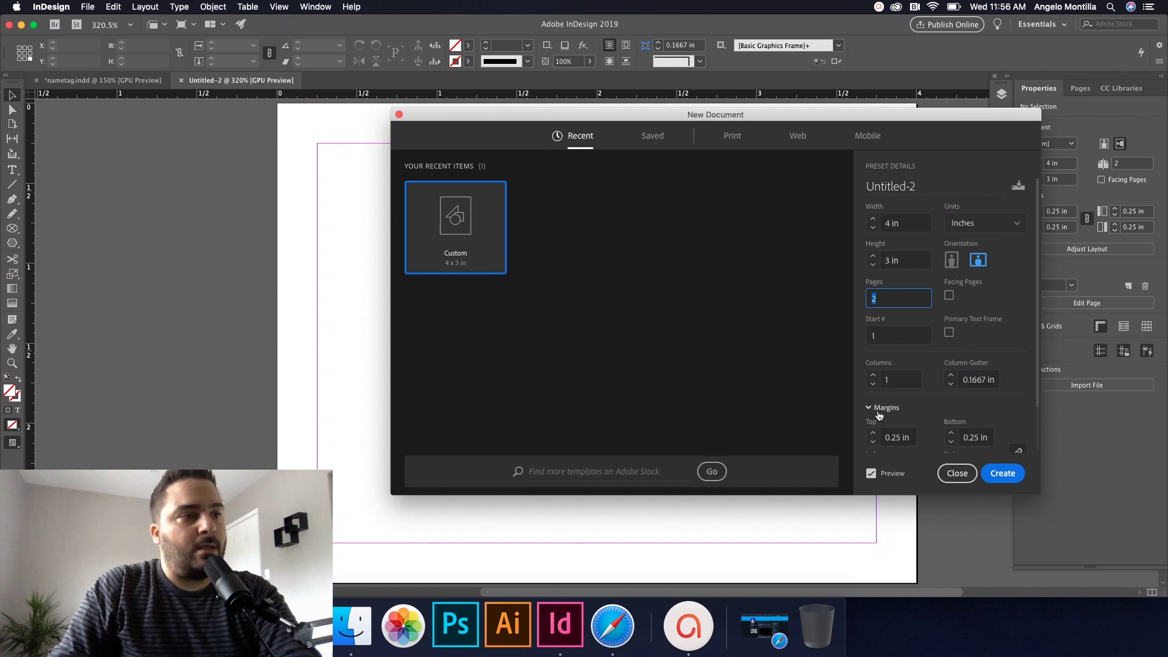
{"action": "scroll", "coordinate": [881, 415], "scroll_direction": "down", "scroll_amount": 1}
{"action": "scroll", "coordinate": [880, 416], "scroll_direction": "down", "scroll_amount": 2}
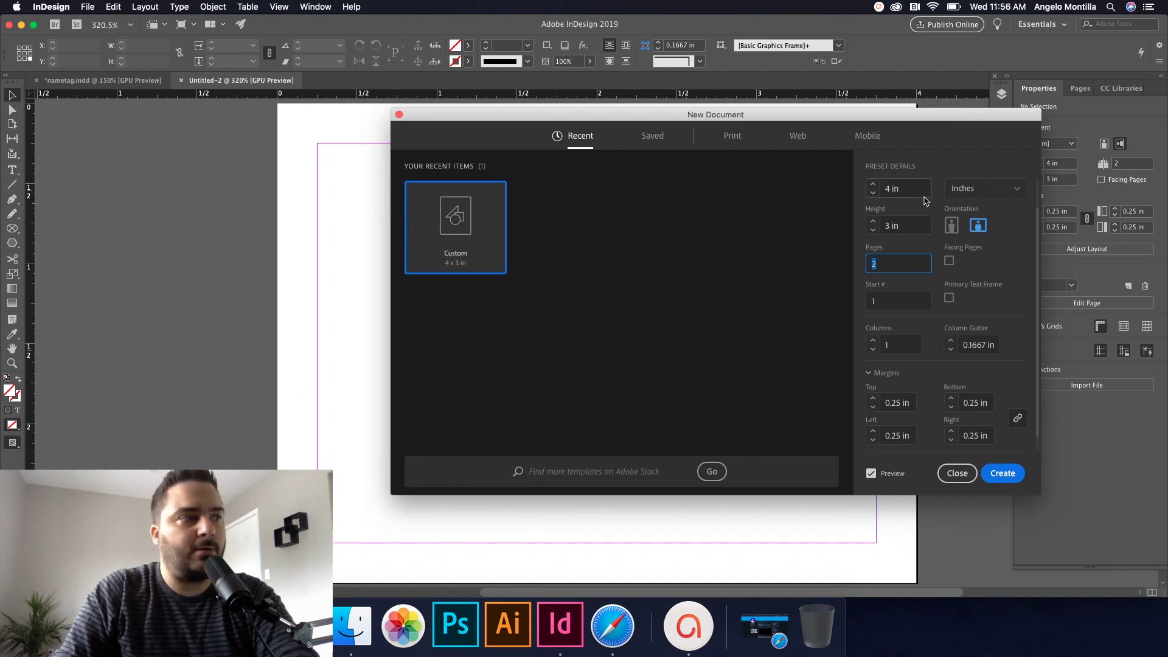
{"action": "left_click", "coordinate": [1004, 472]}
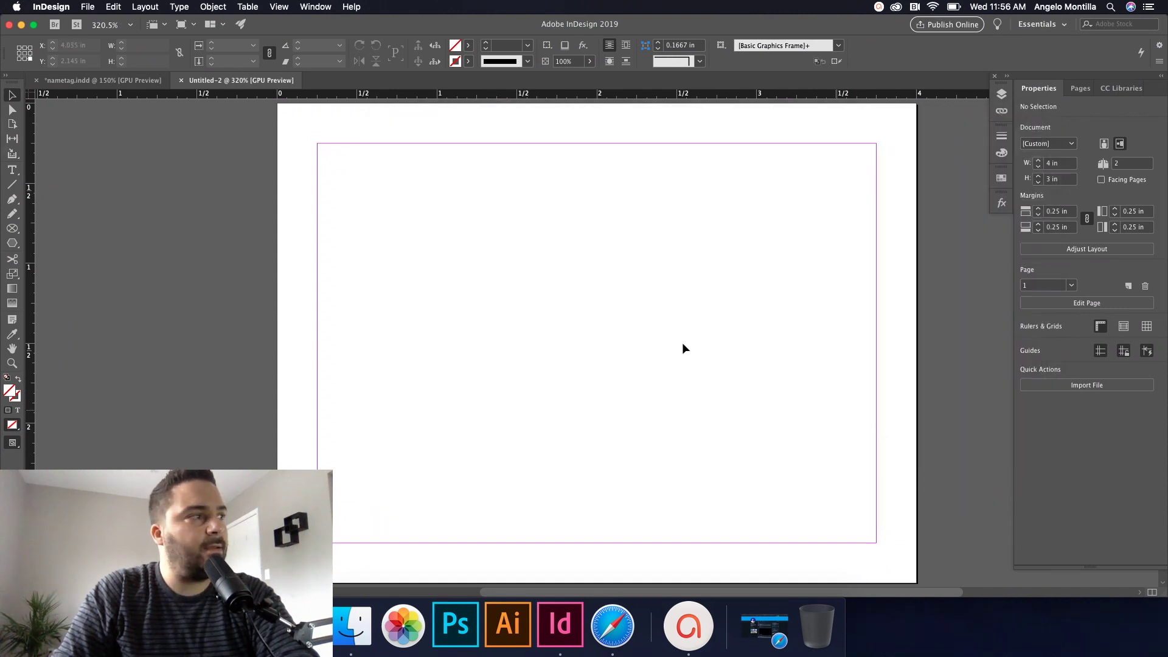
{"action": "key", "text": "super+minus"}
{"action": "key", "text": "super+minus"}
{"action": "key", "text": "super+minus"}
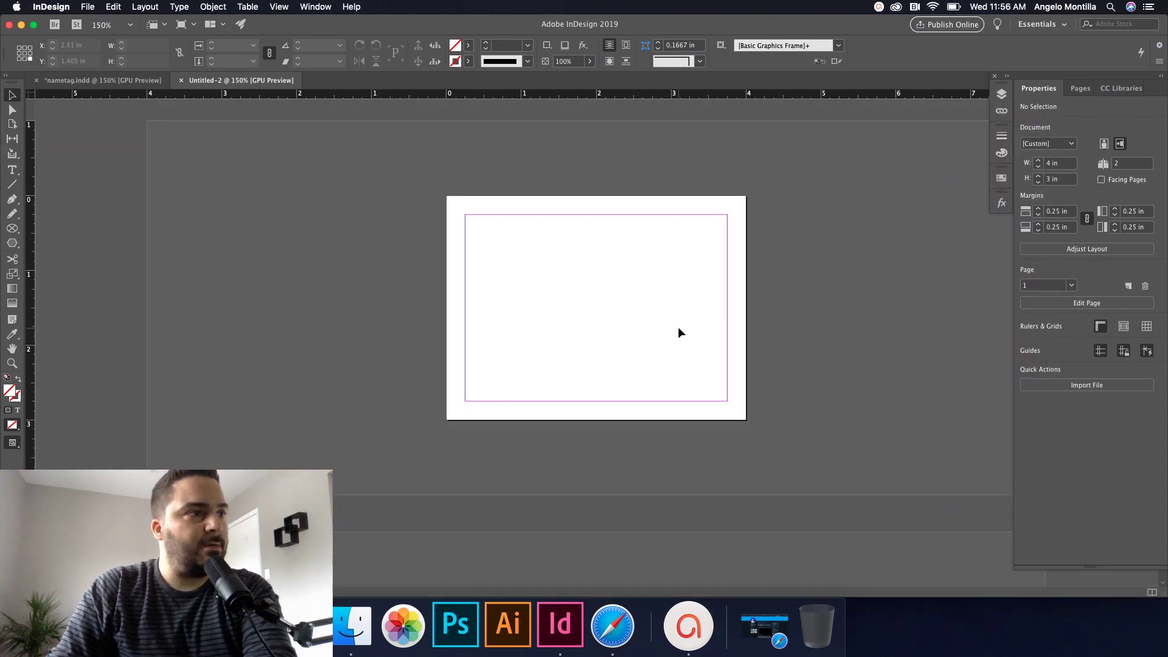
{"action": "scroll", "coordinate": [680, 333], "scroll_direction": "up", "scroll_amount": 2}
{"action": "scroll", "coordinate": [680, 333], "scroll_direction": "down", "scroll_amount": 2}
{"action": "scroll", "coordinate": [680, 332], "scroll_direction": "up", "scroll_amount": 2}
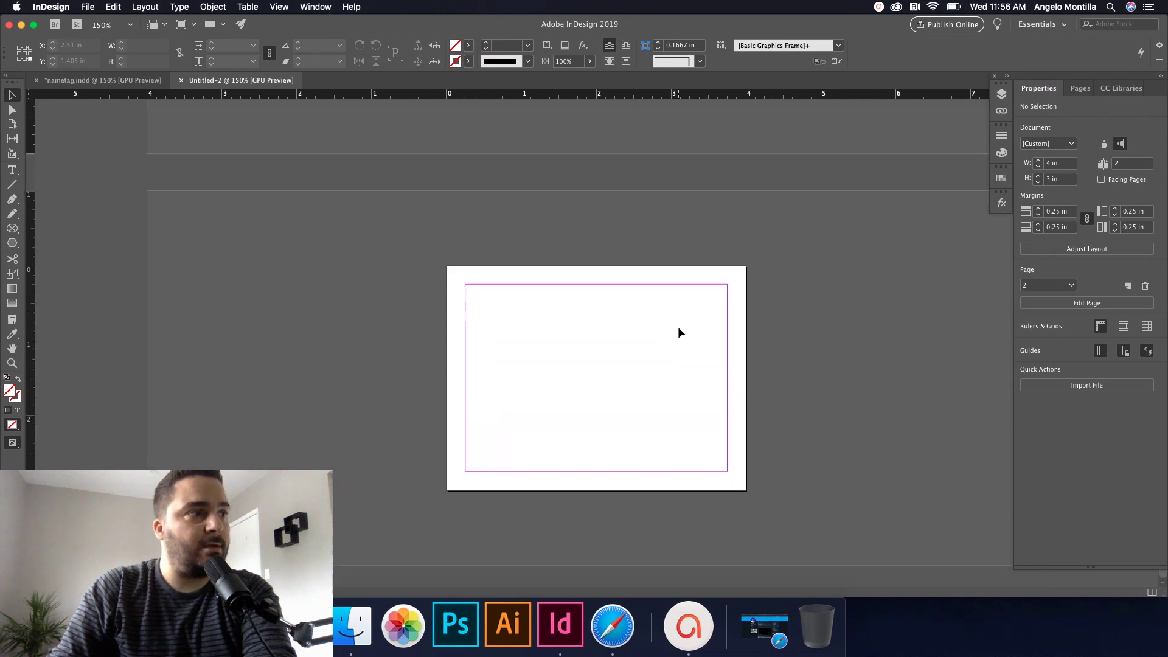
{"action": "scroll", "coordinate": [680, 332], "scroll_direction": "down", "scroll_amount": 2}
{"action": "key", "text": "super+equal"}
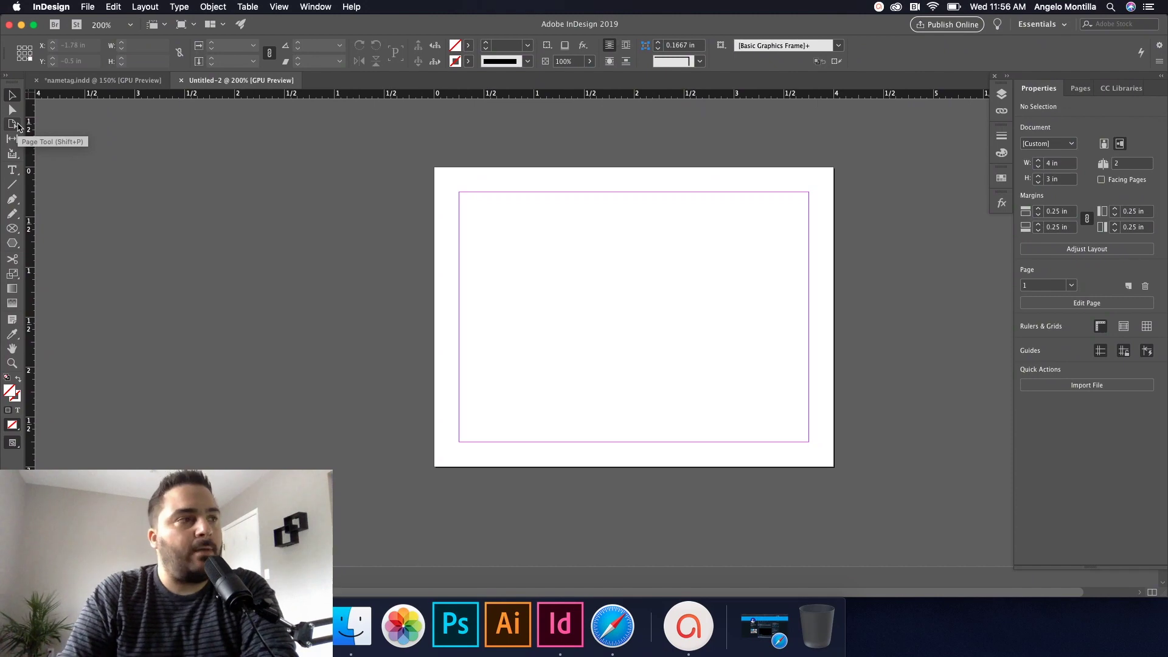
Step: With the Page tool, resize page 2 to 3 in wide by 4 in tall
{"action": "left_click", "coordinate": [12, 124]}
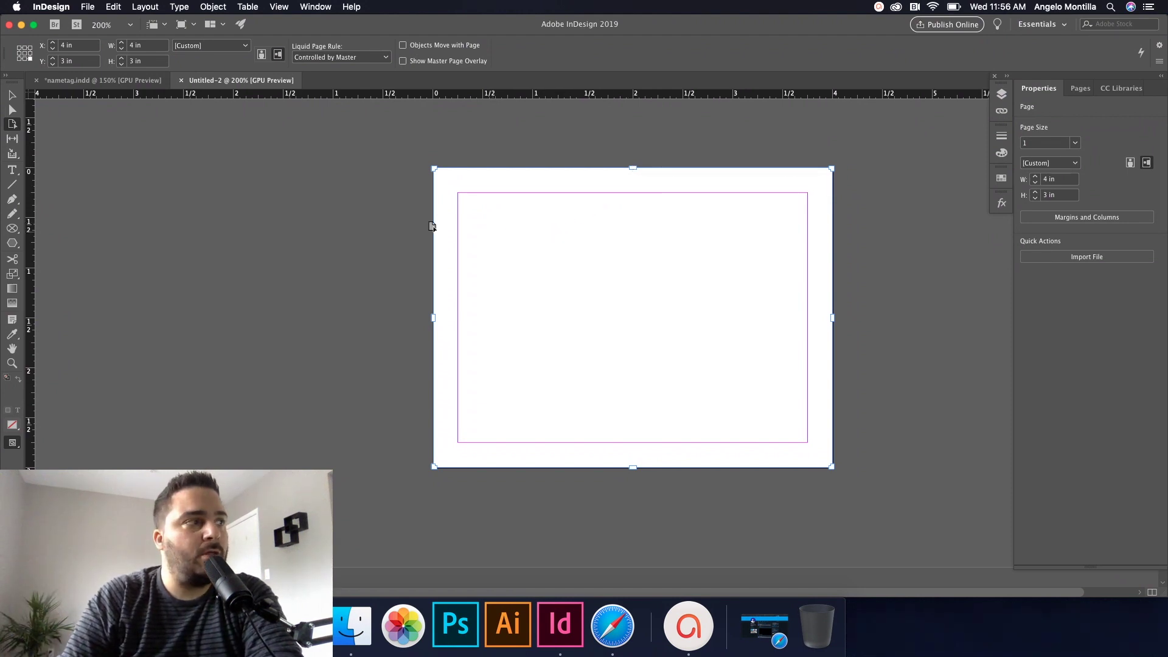
{"action": "scroll", "coordinate": [411, 221], "scroll_direction": "up", "scroll_amount": 5}
{"action": "scroll", "coordinate": [411, 222], "scroll_direction": "down", "scroll_amount": 4}
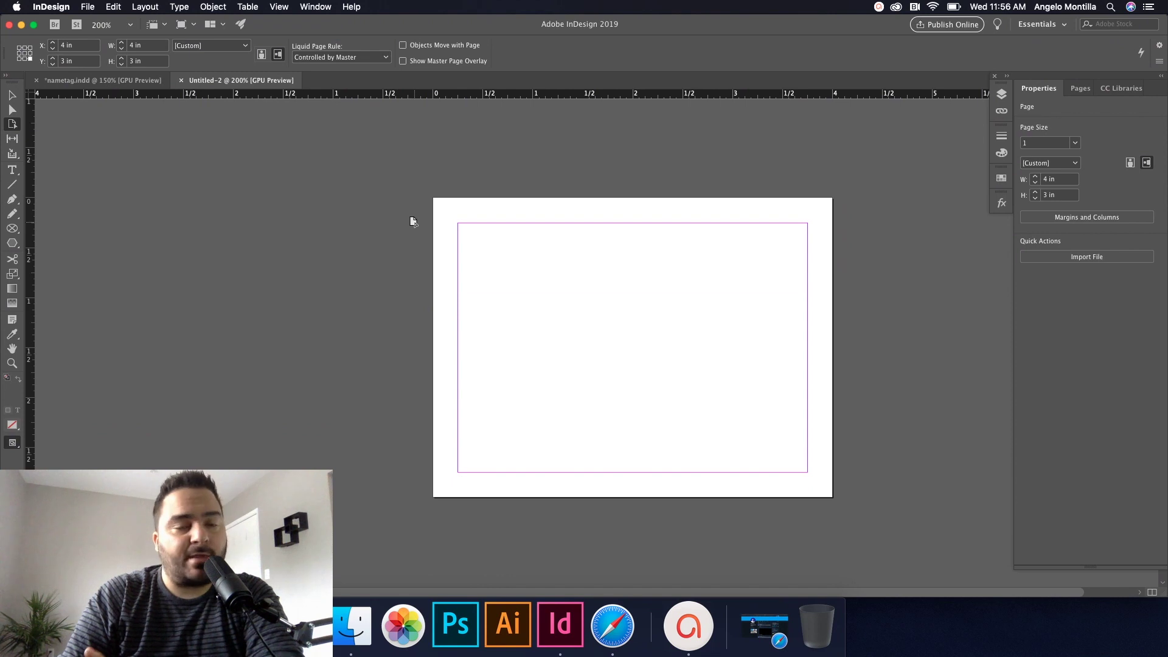
{"action": "left_click", "coordinate": [588, 244]}
{"action": "scroll", "coordinate": [379, 163], "scroll_direction": "down", "scroll_amount": 15}
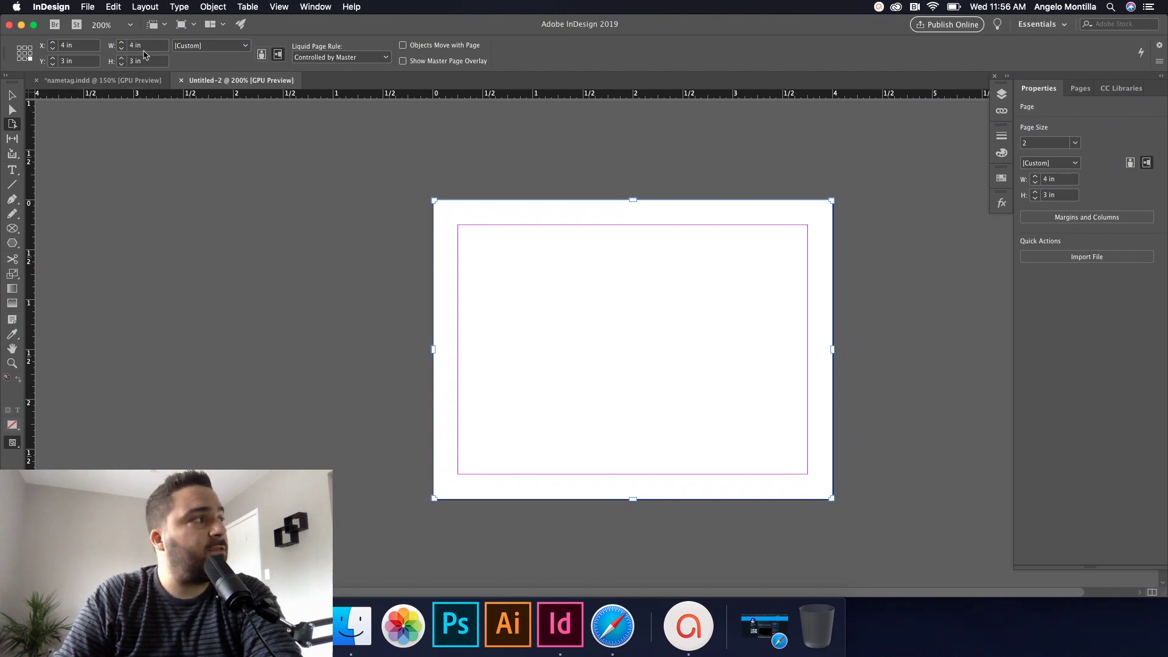
{"action": "double_click", "coordinate": [135, 45]}
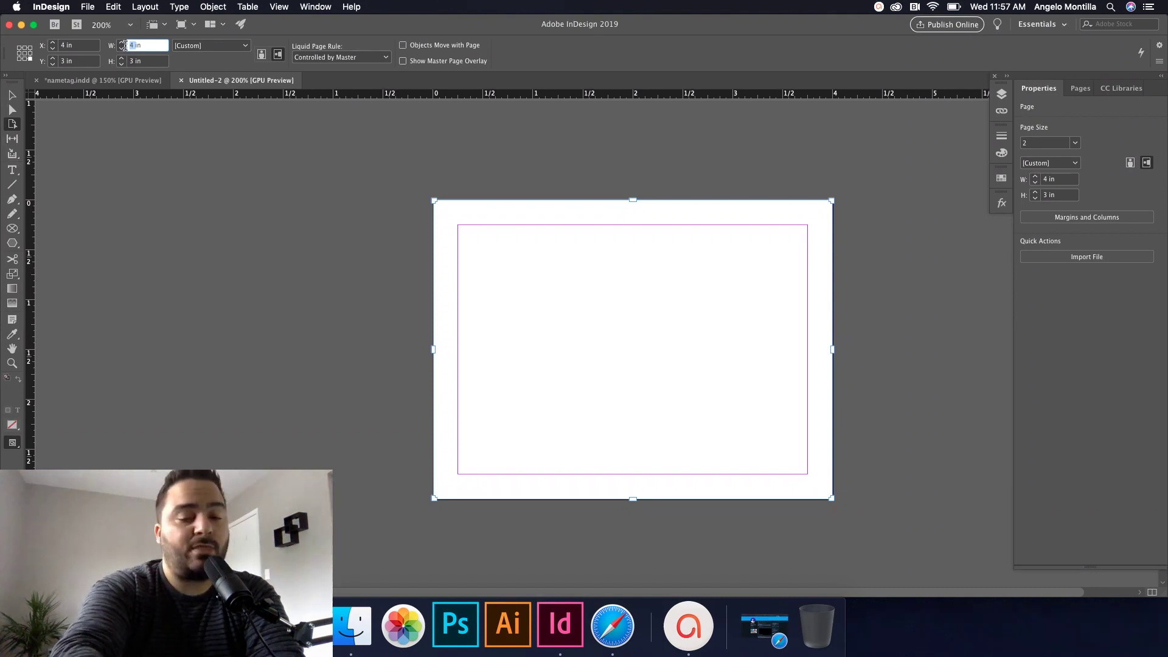
{"action": "type", "text": "3"}
{"action": "key", "text": "Tab"}
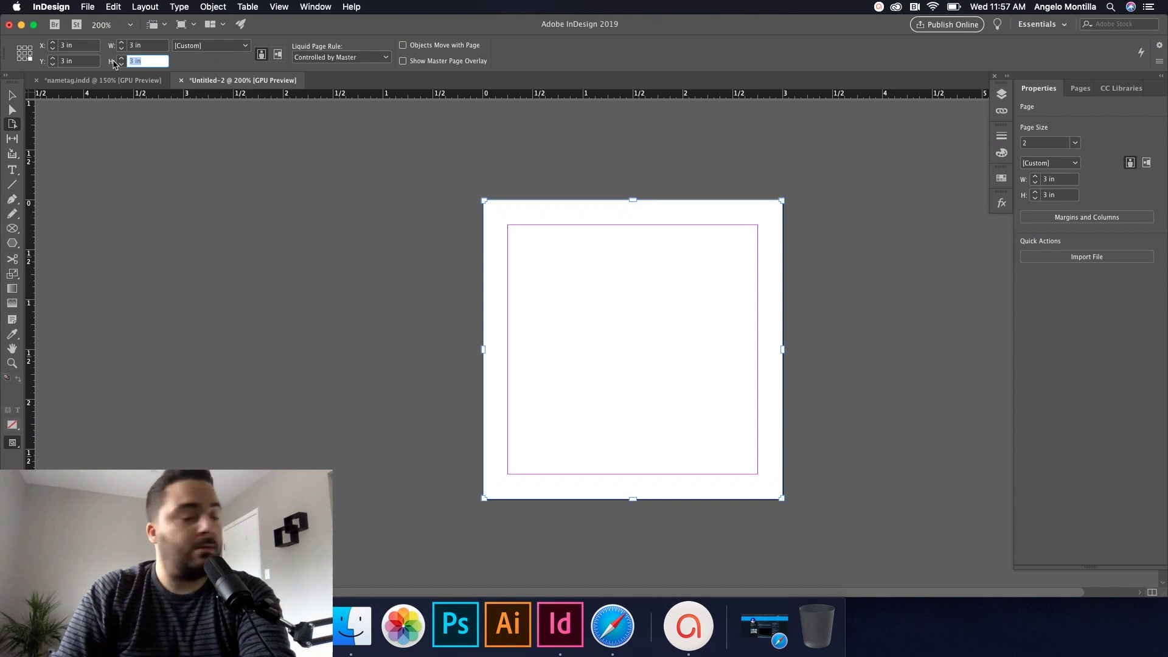
{"action": "type", "text": "4"}
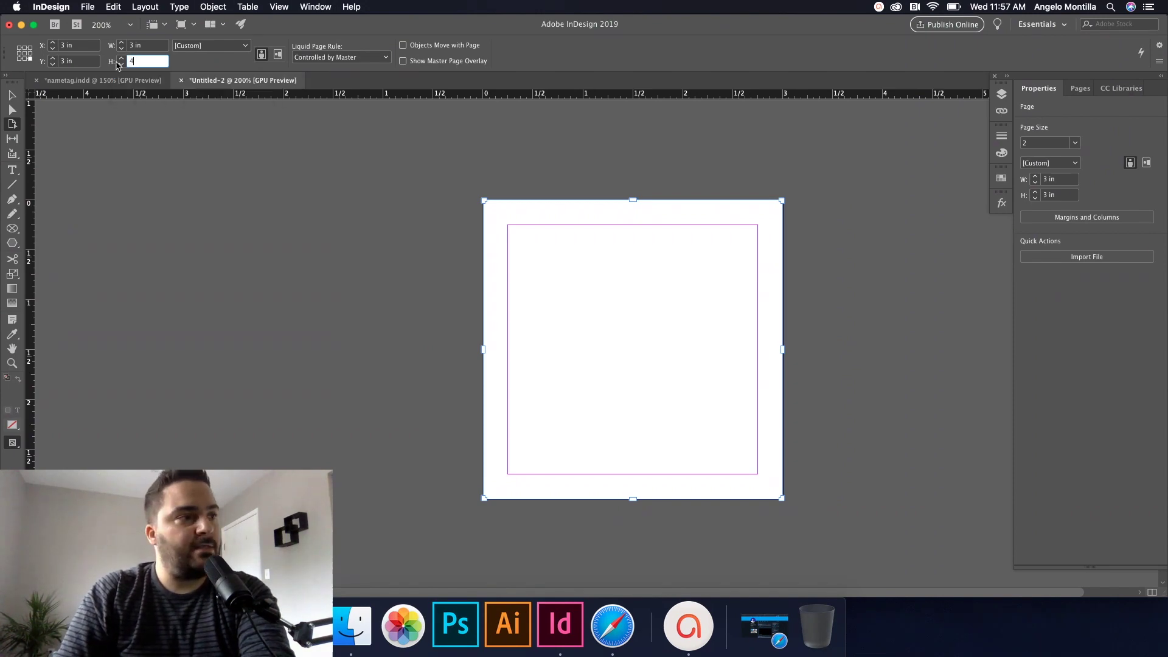
{"action": "key", "text": "Tab"}
{"action": "scroll", "coordinate": [437, 234], "scroll_direction": "down", "scroll_amount": 2}
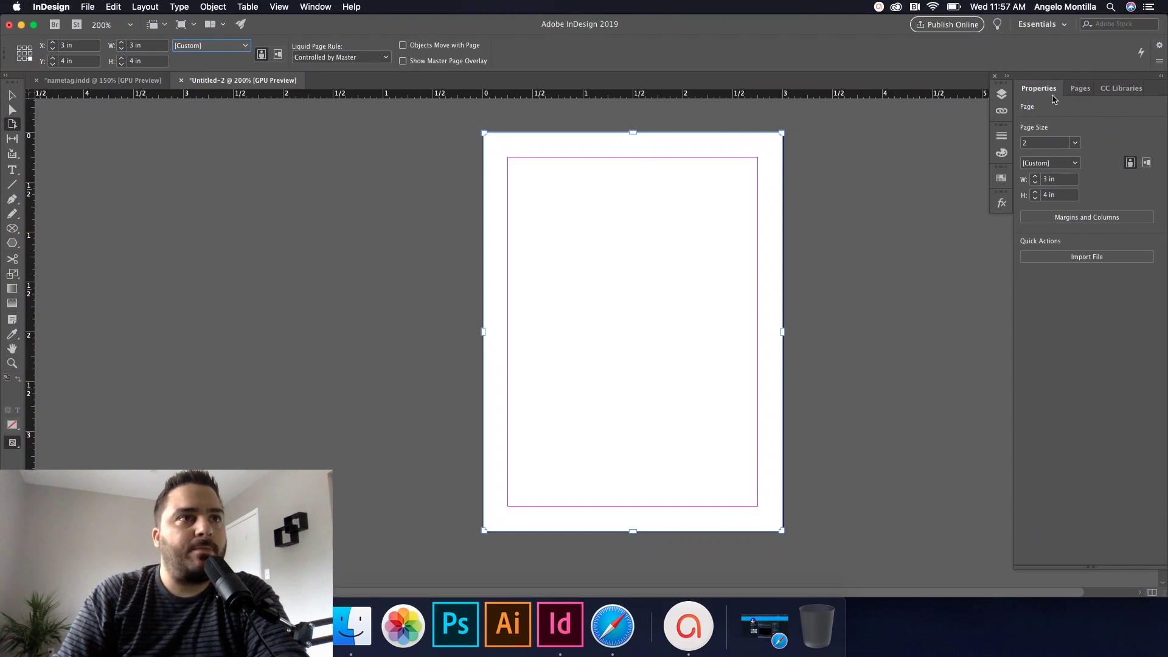
{"action": "left_click", "coordinate": [1076, 145]}
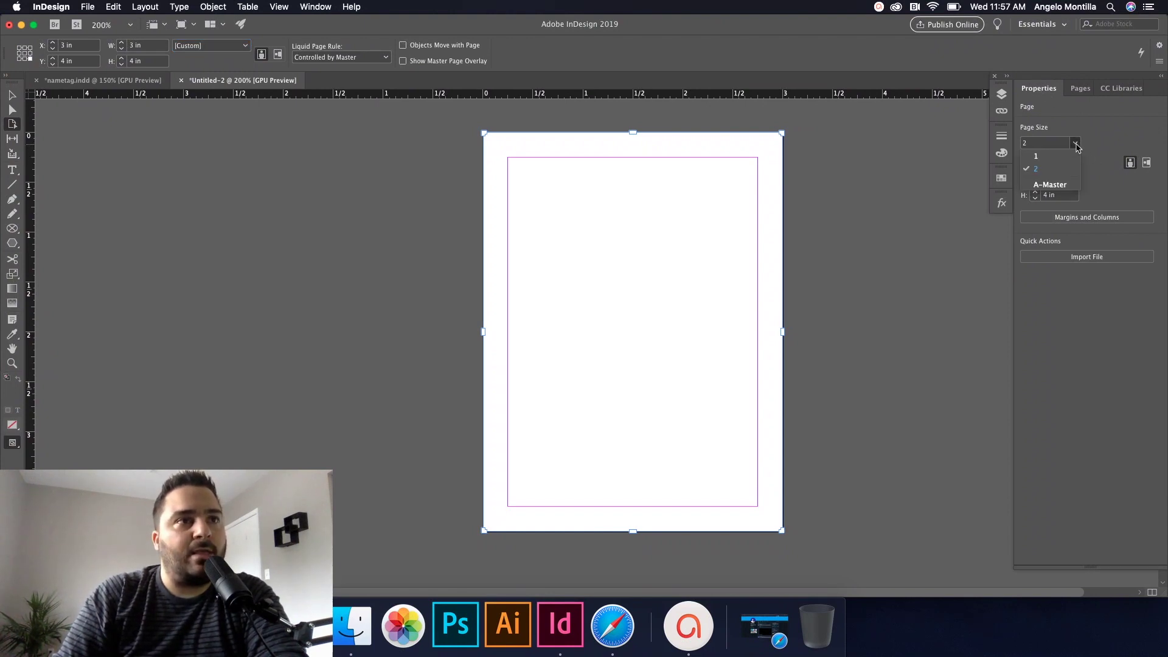
{"action": "left_click", "coordinate": [1078, 144]}
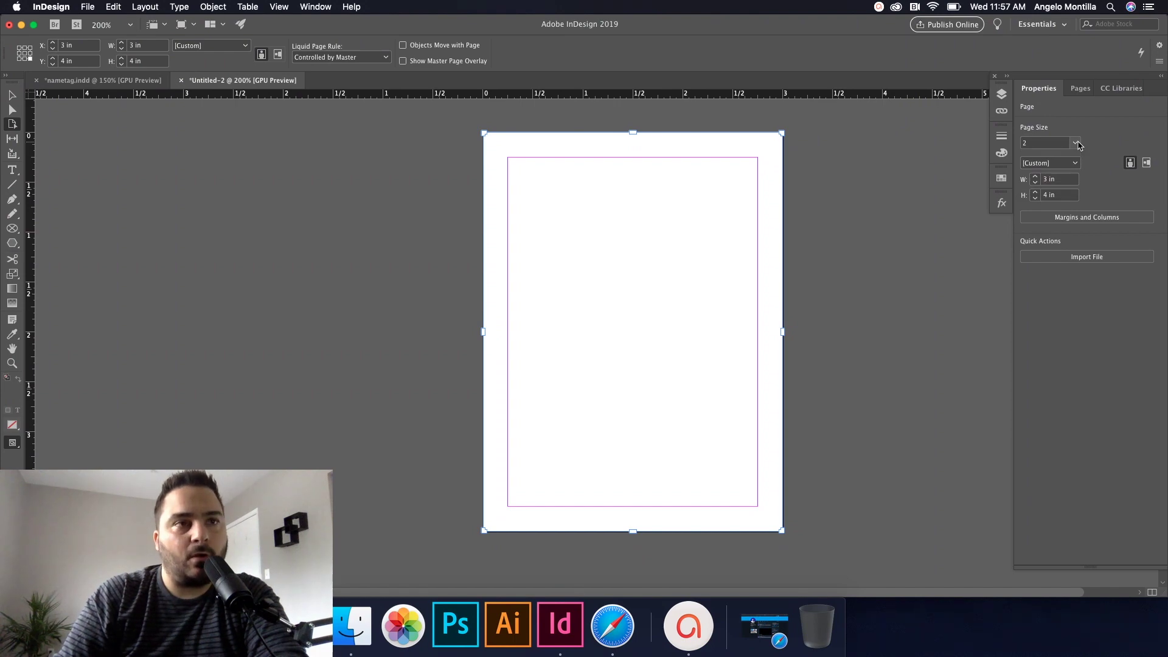
{"action": "left_click", "coordinate": [1146, 164]}
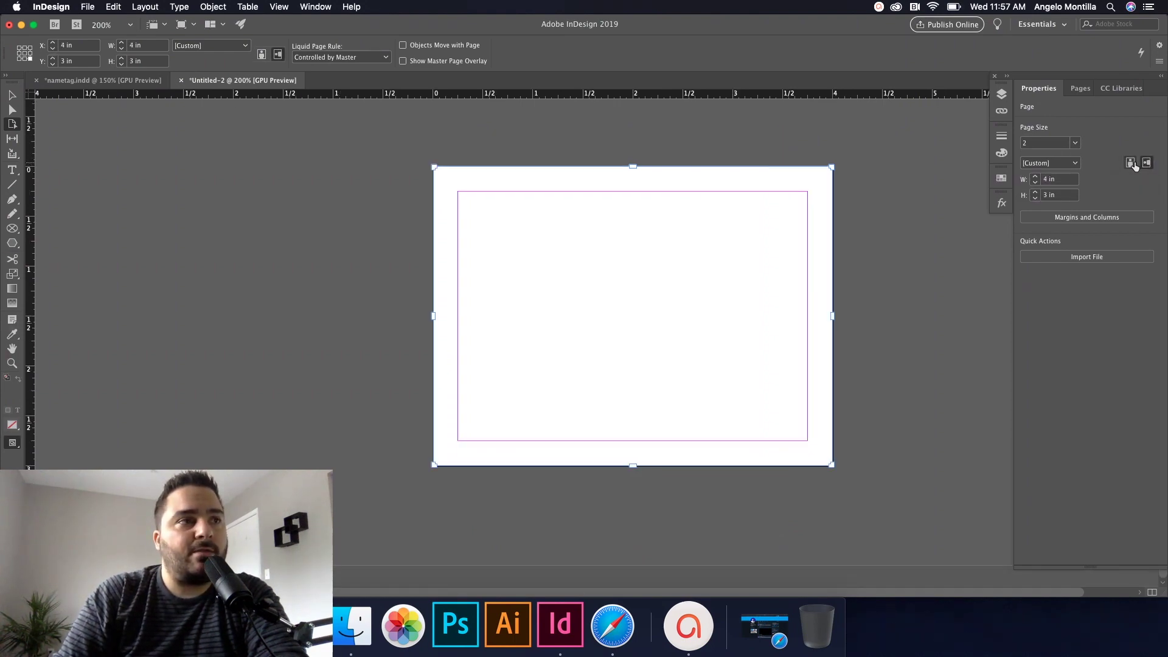
{"action": "left_click", "coordinate": [1132, 162]}
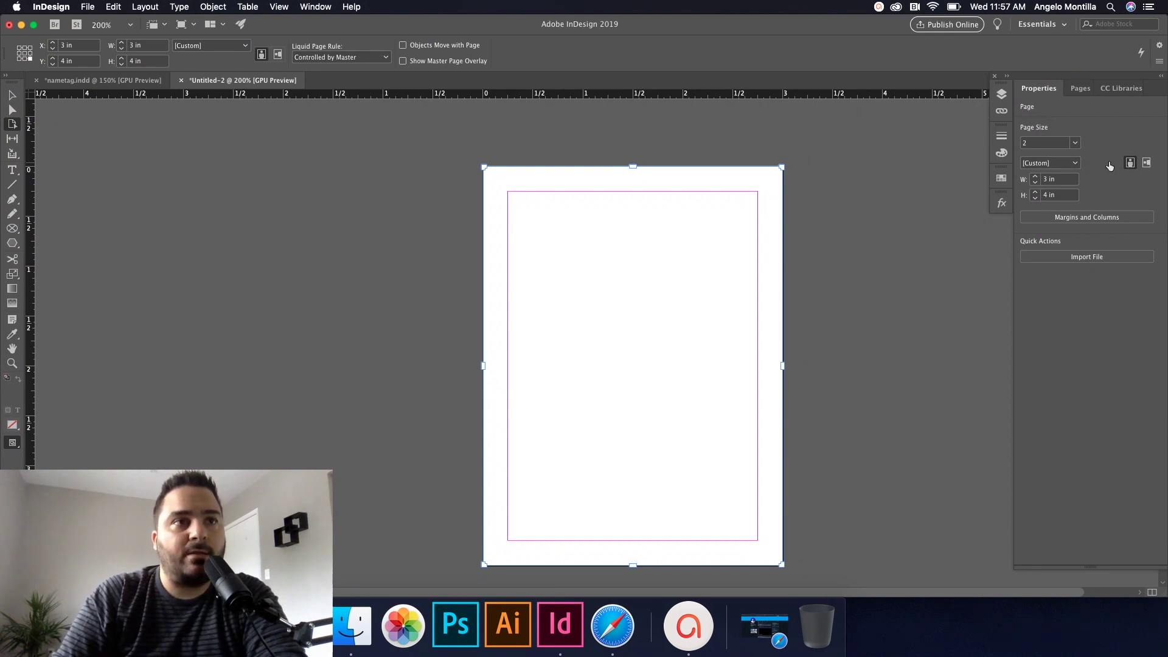
{"action": "left_click", "coordinate": [12, 95]}
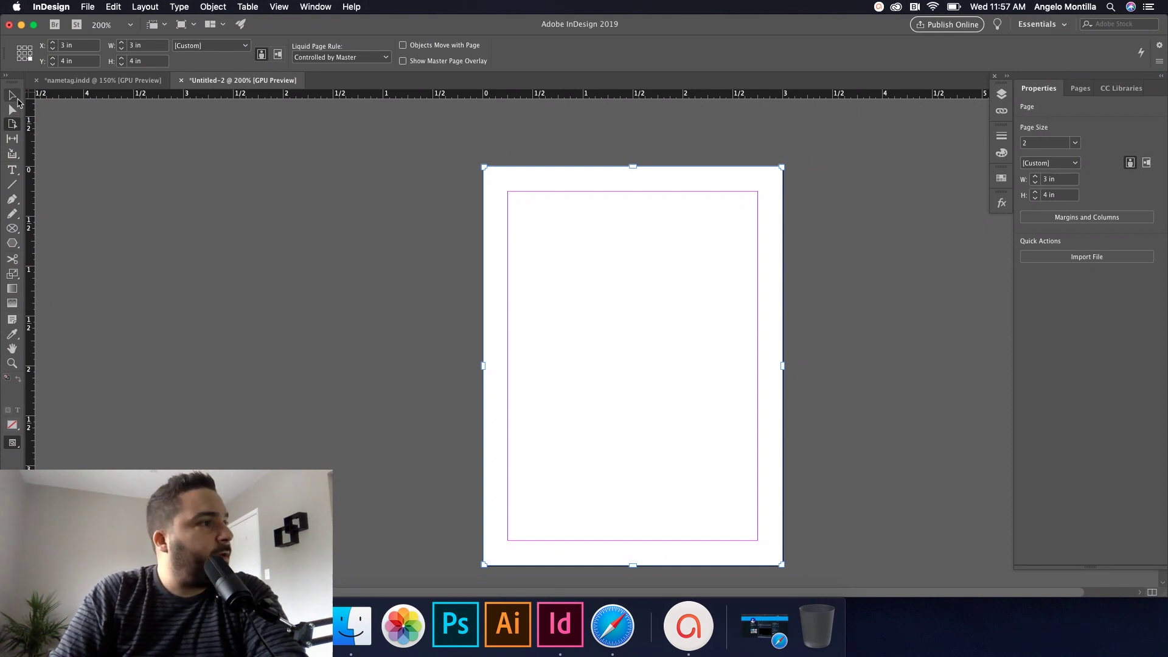
Step: Add two new layers and rename Layer 1 to backcolour
{"action": "scroll", "coordinate": [304, 246], "scroll_direction": "up", "scroll_amount": 10}
{"action": "scroll", "coordinate": [305, 246], "scroll_direction": "down", "scroll_amount": 12}
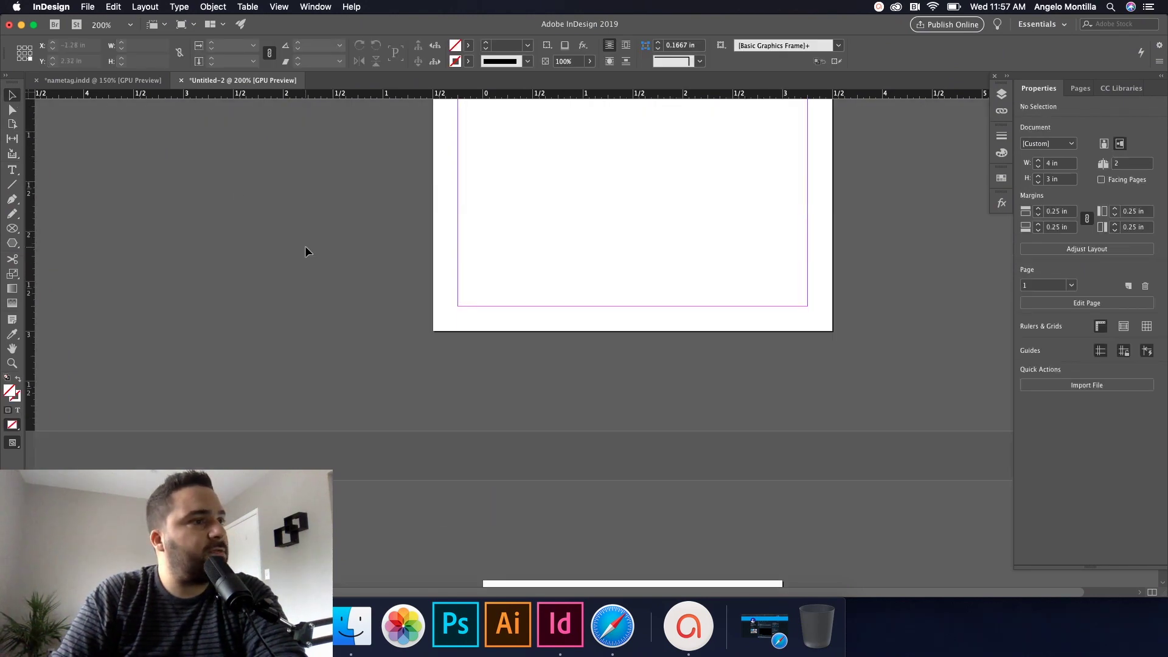
{"action": "scroll", "coordinate": [305, 246], "scroll_direction": "up", "scroll_amount": 8}
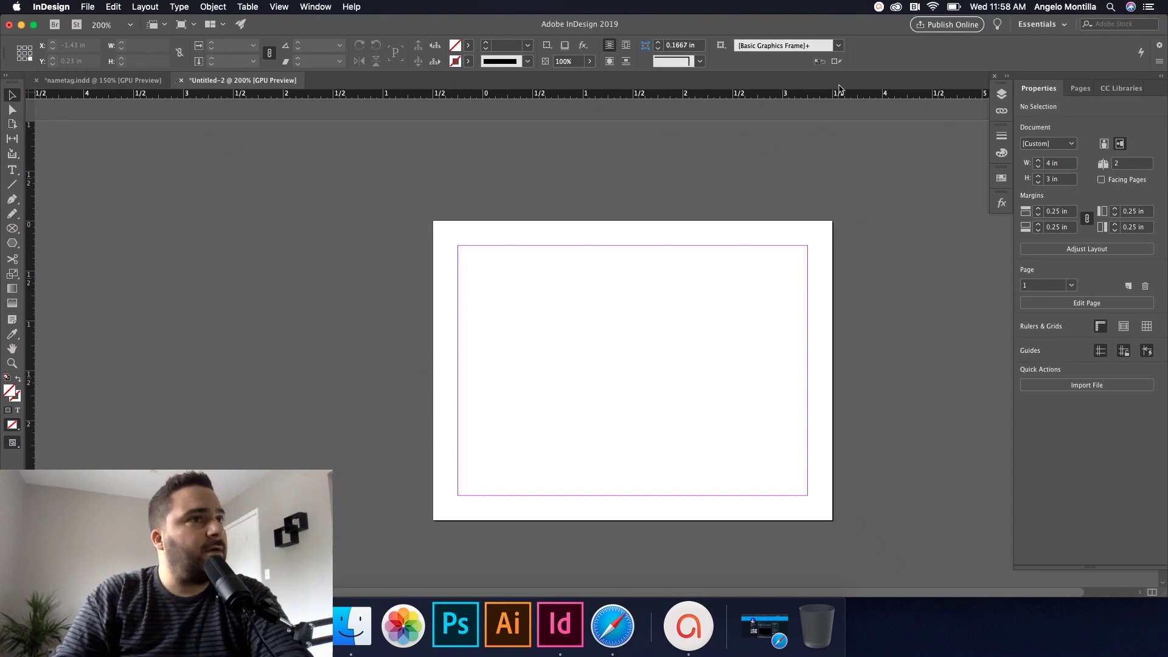
{"action": "left_click", "coordinate": [1001, 95]}
{"action": "left_click", "coordinate": [954, 238]}
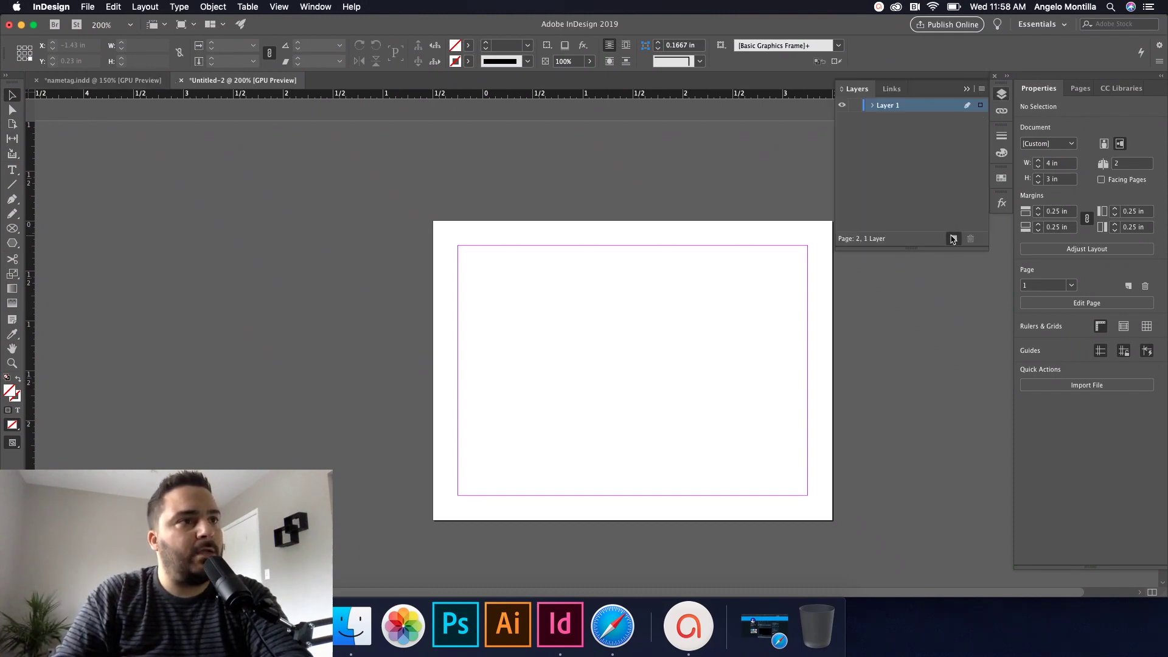
{"action": "left_click", "coordinate": [954, 238]}
{"action": "double_click", "coordinate": [888, 133]}
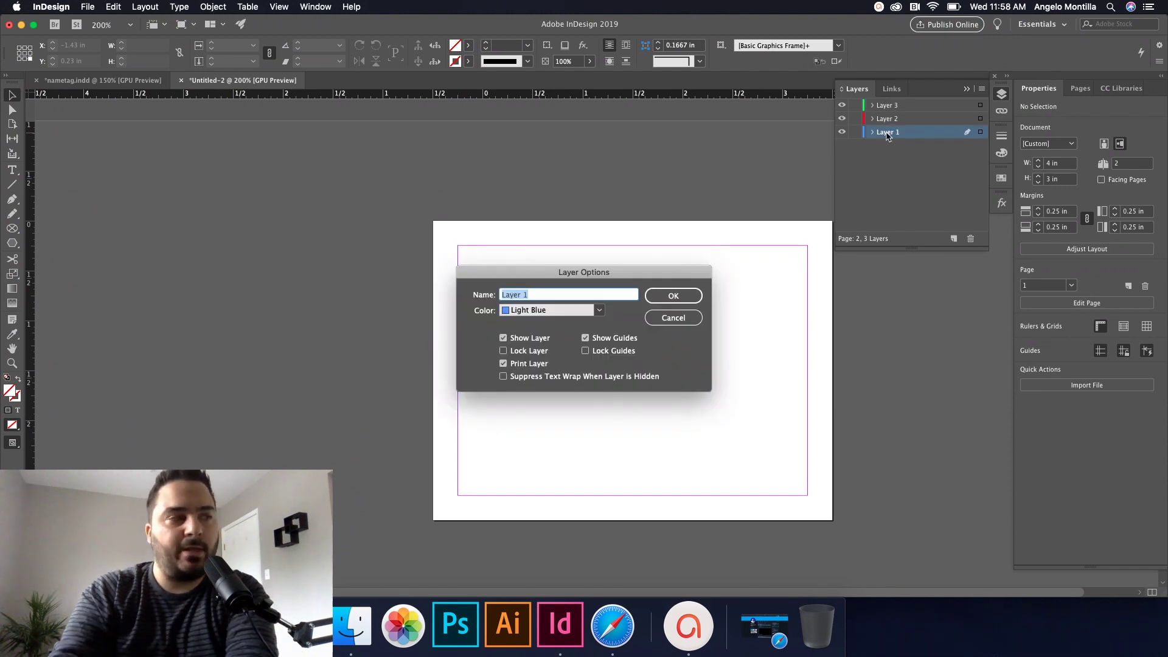
{"action": "type", "text": "backcolour"}
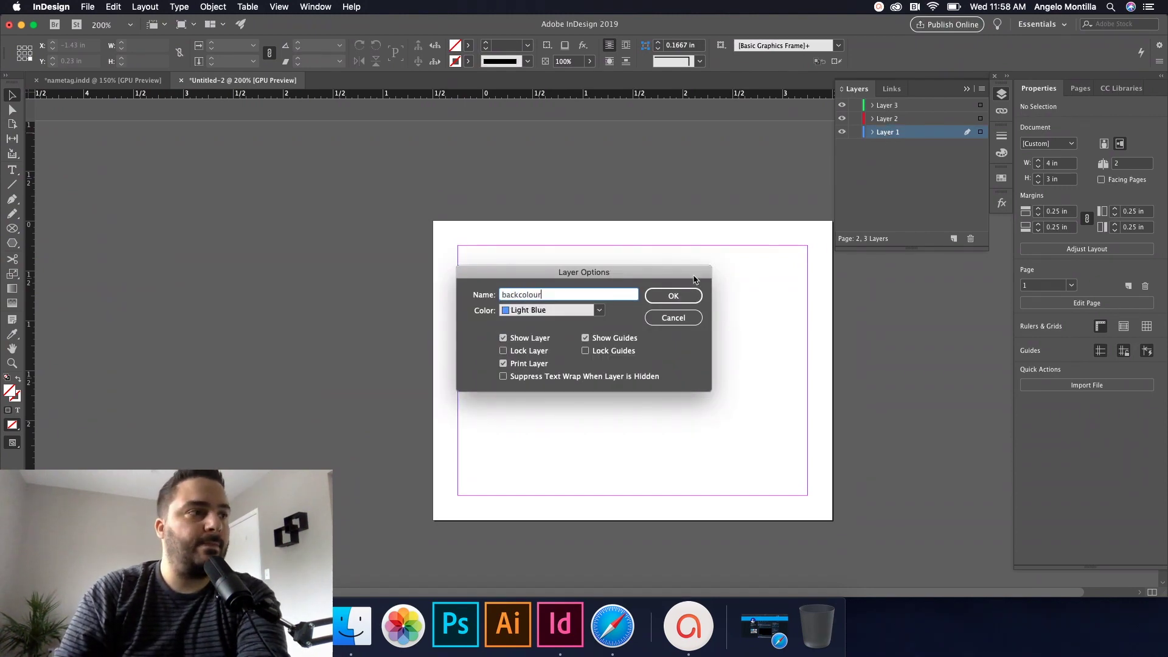
{"action": "left_click", "coordinate": [677, 298]}
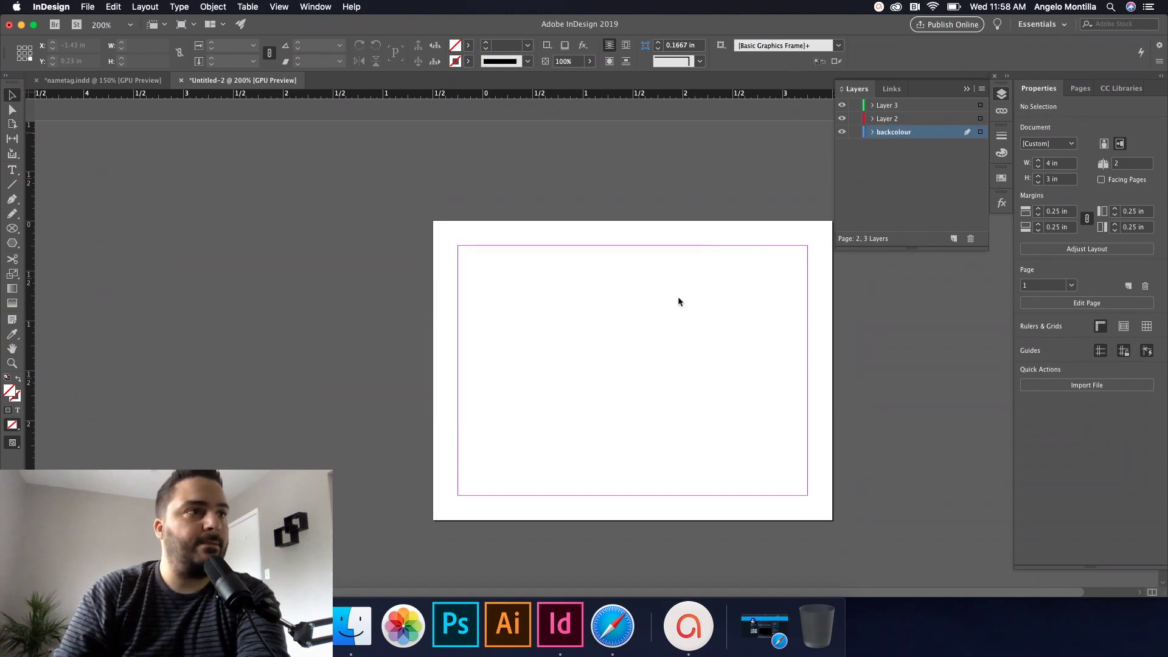
Step: Rename Layer 2 to photo and Layer 3 to type
{"action": "double_click", "coordinate": [885, 120]}
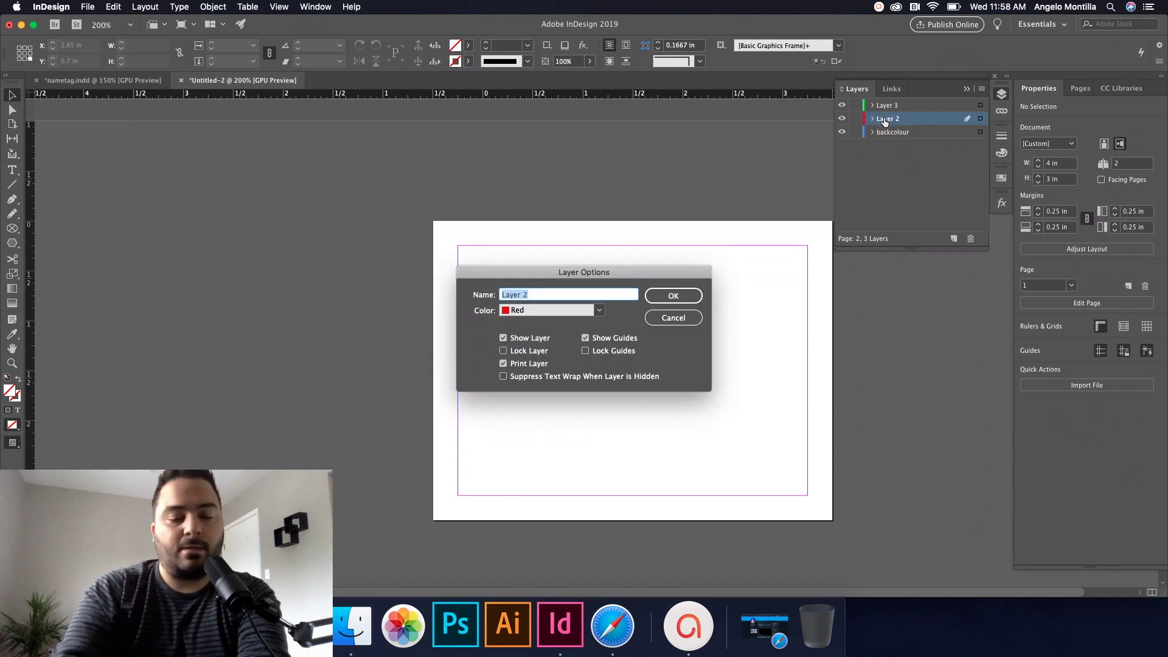
{"action": "type", "text": "phot"}
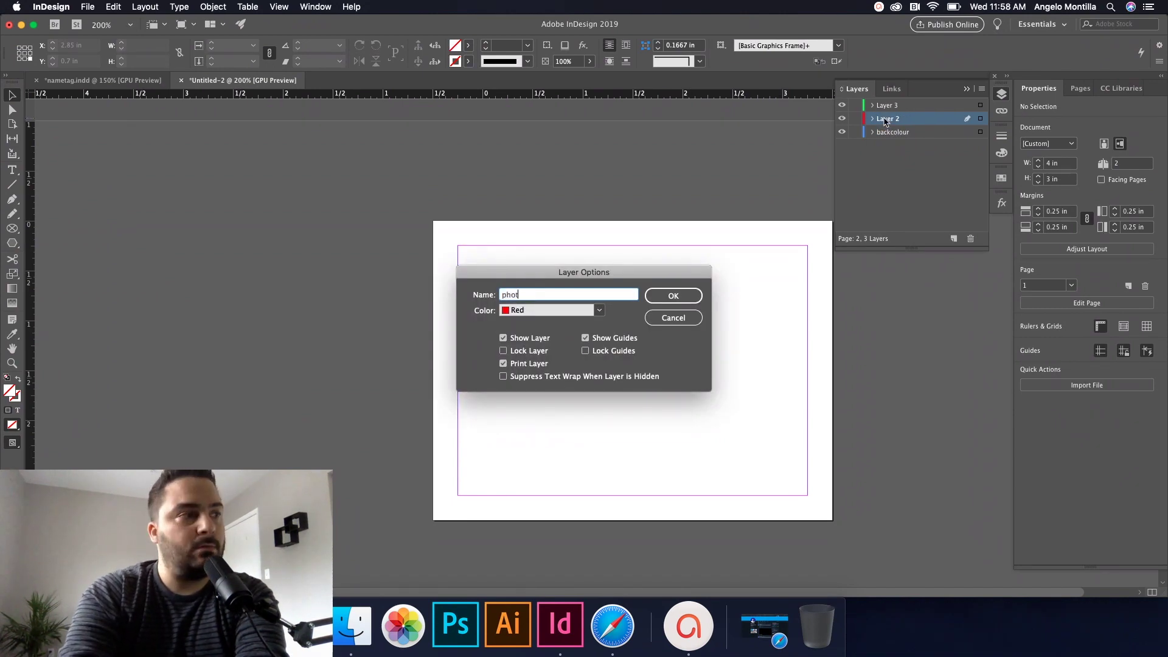
{"action": "type", "text": "o"}
{"action": "key", "text": "Return"}
{"action": "double_click", "coordinate": [897, 107]}
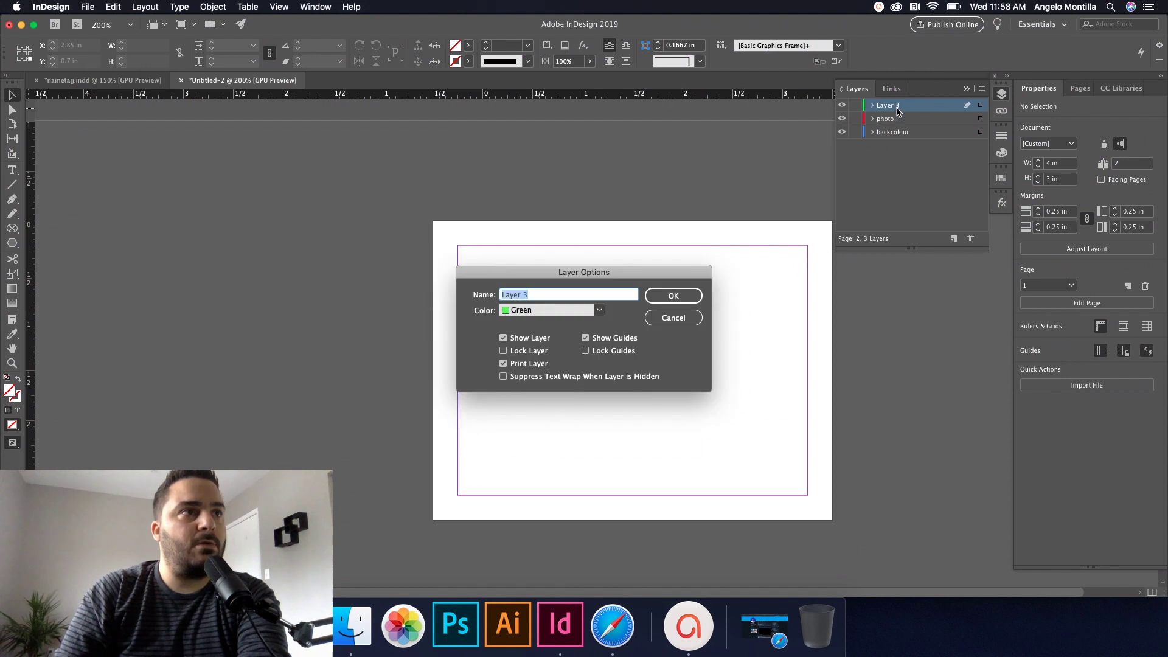
{"action": "type", "text": "type"}
{"action": "key", "text": "Return"}
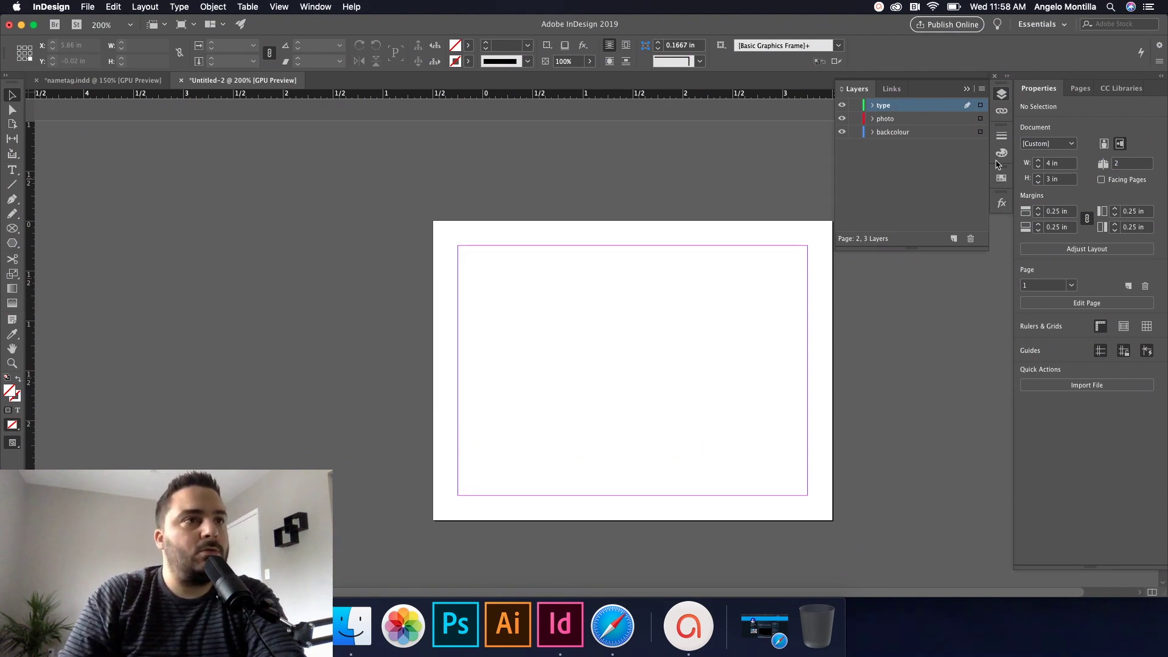
Step: Load swatches from nametag swatches.ase, then switch to the nametag.indd document
{"action": "left_click", "coordinate": [1001, 179]}
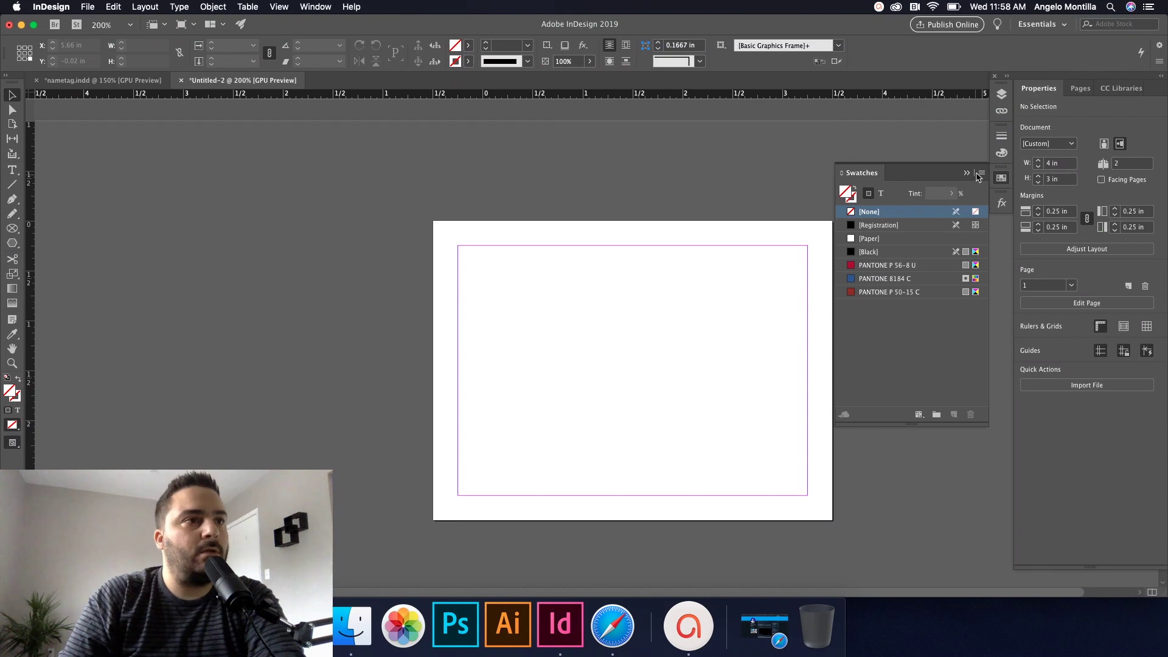
{"action": "left_click", "coordinate": [982, 173]}
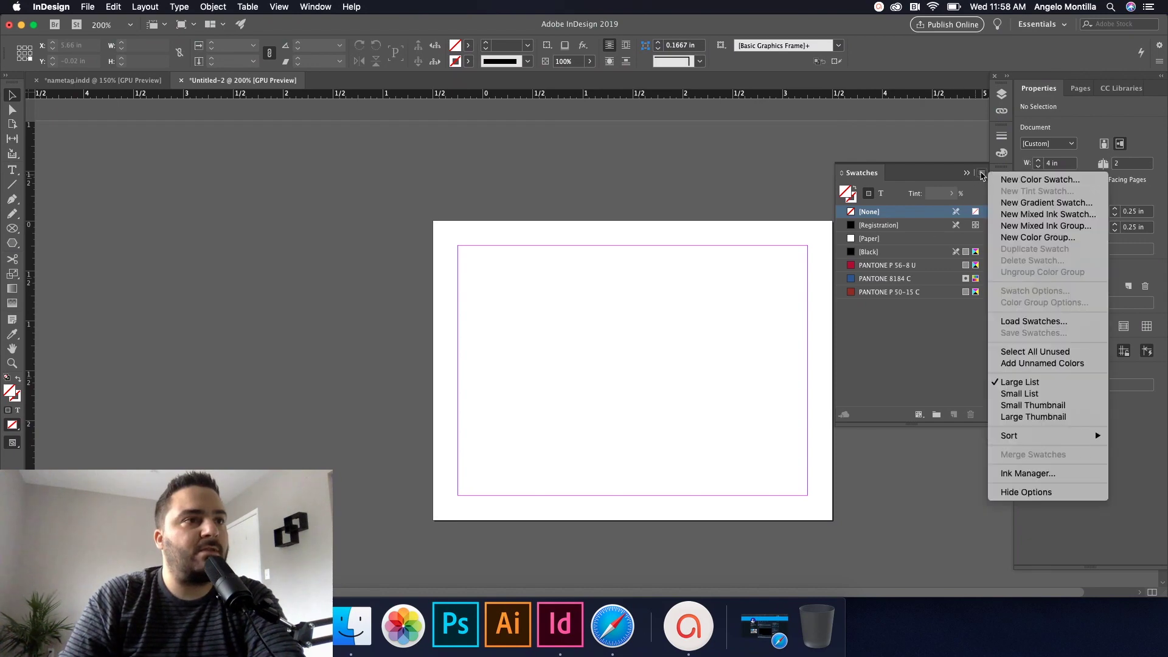
{"action": "left_click", "coordinate": [1034, 321]}
{"action": "left_click", "coordinate": [549, 250]}
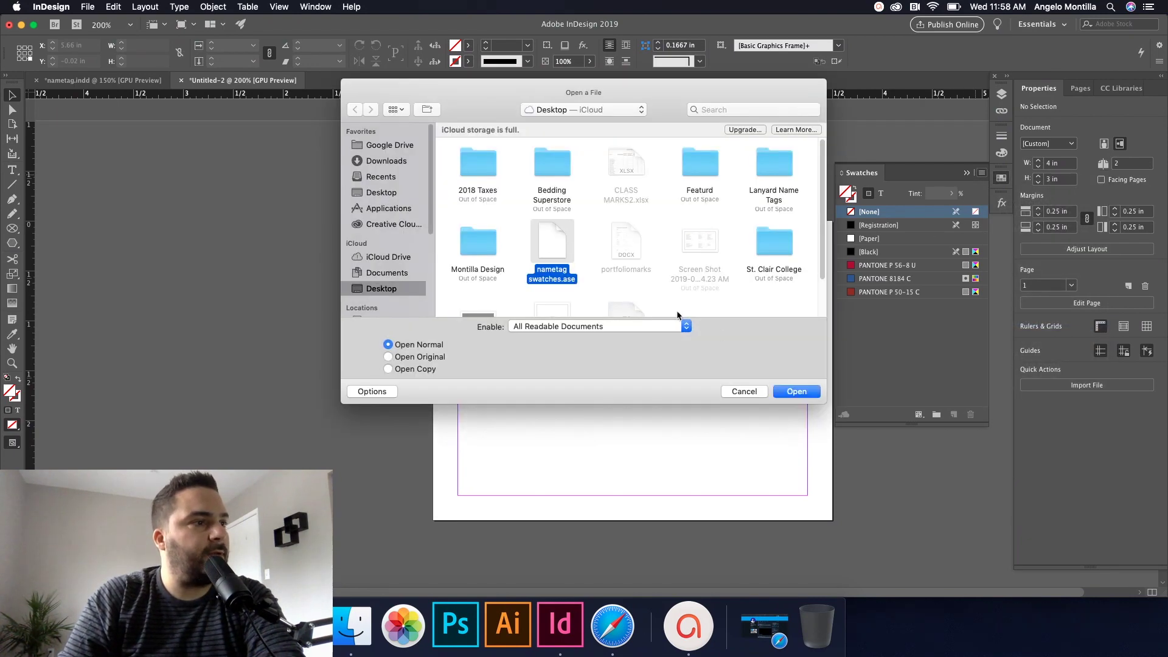
{"action": "left_click", "coordinate": [797, 392]}
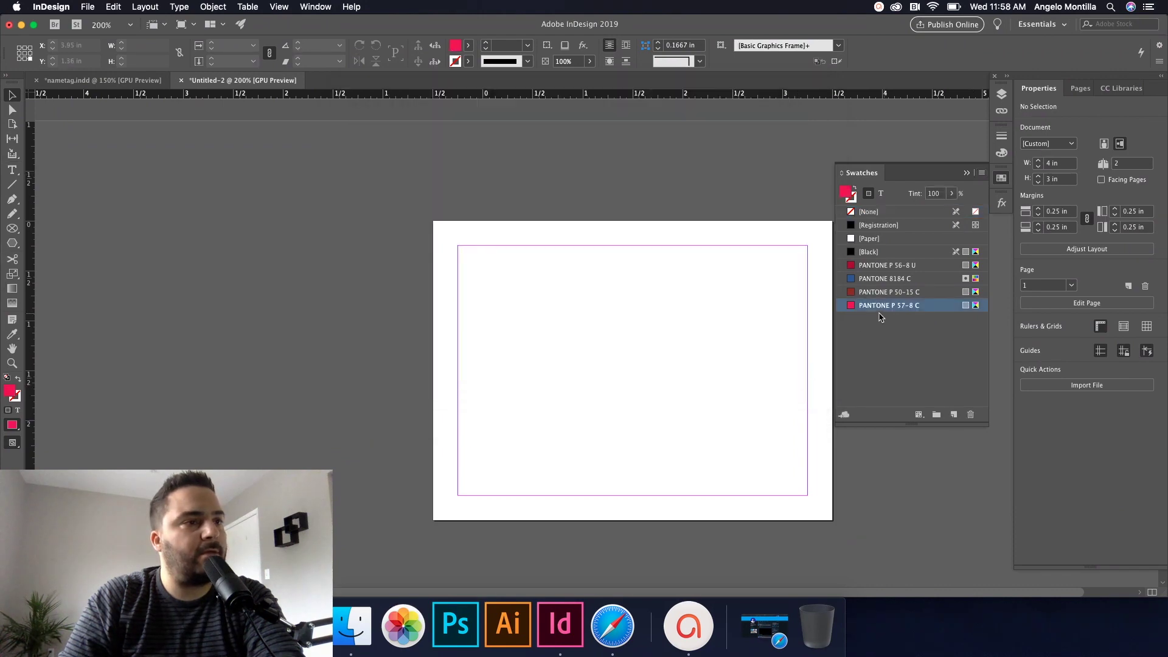
{"action": "left_click", "coordinate": [710, 288]}
{"action": "scroll", "coordinate": [703, 313], "scroll_direction": "down", "scroll_amount": 3}
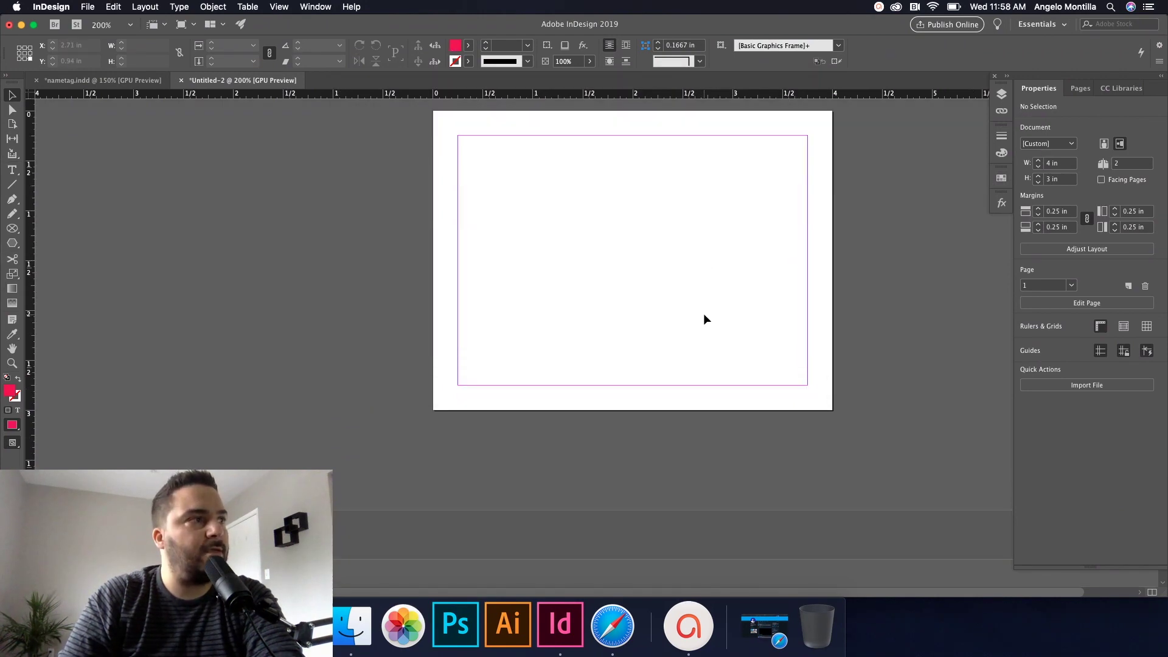
{"action": "scroll", "coordinate": [703, 313], "scroll_direction": "up", "scroll_amount": 3}
{"action": "left_click", "coordinate": [130, 81]}
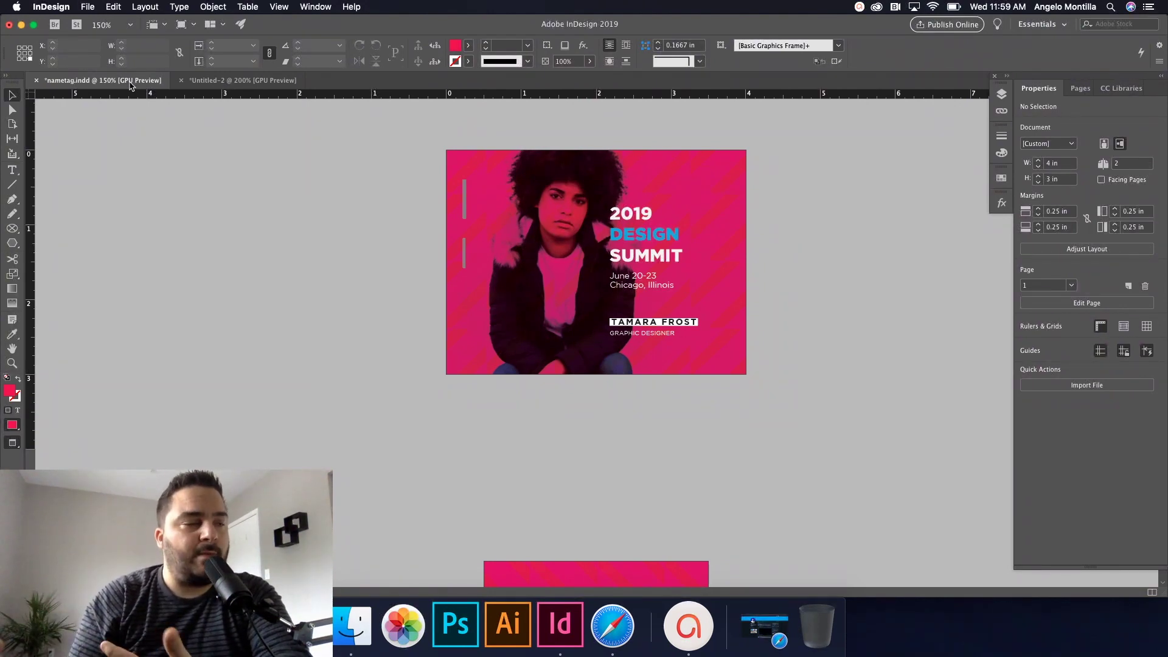
Step: On Untitled-2, draw a page-sized rectangle frame filled with PANTONE P 57-8 C
{"action": "left_click", "coordinate": [214, 81]}
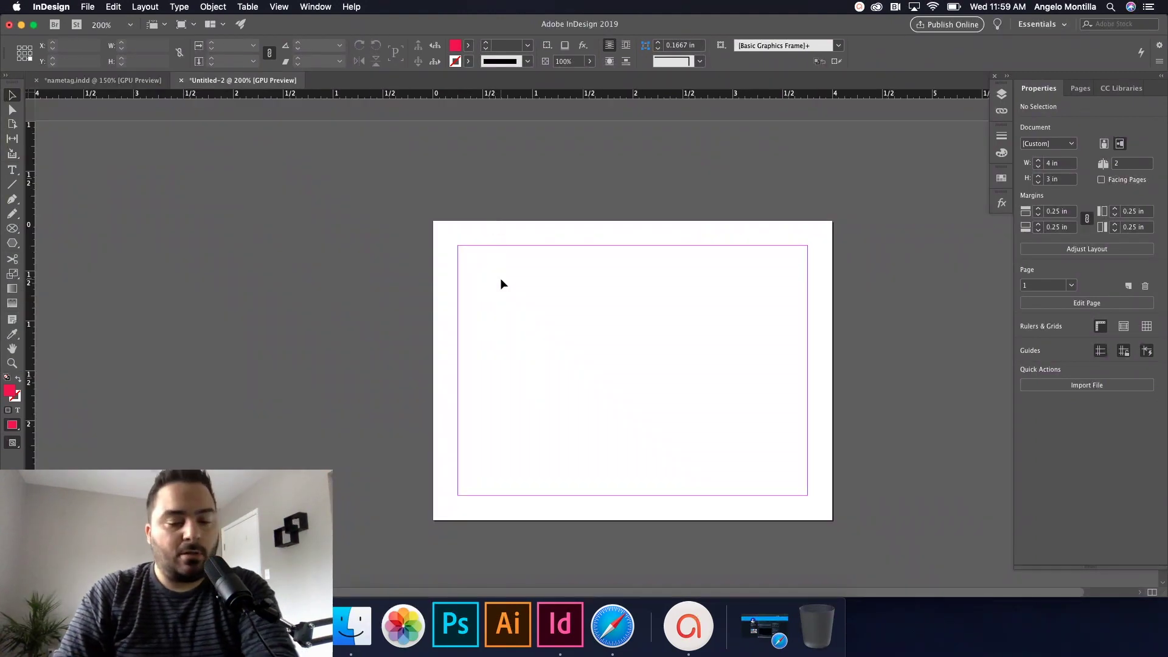
{"action": "left_click_drag", "start_coordinate": [546, 274], "coordinate": [483, 260]}
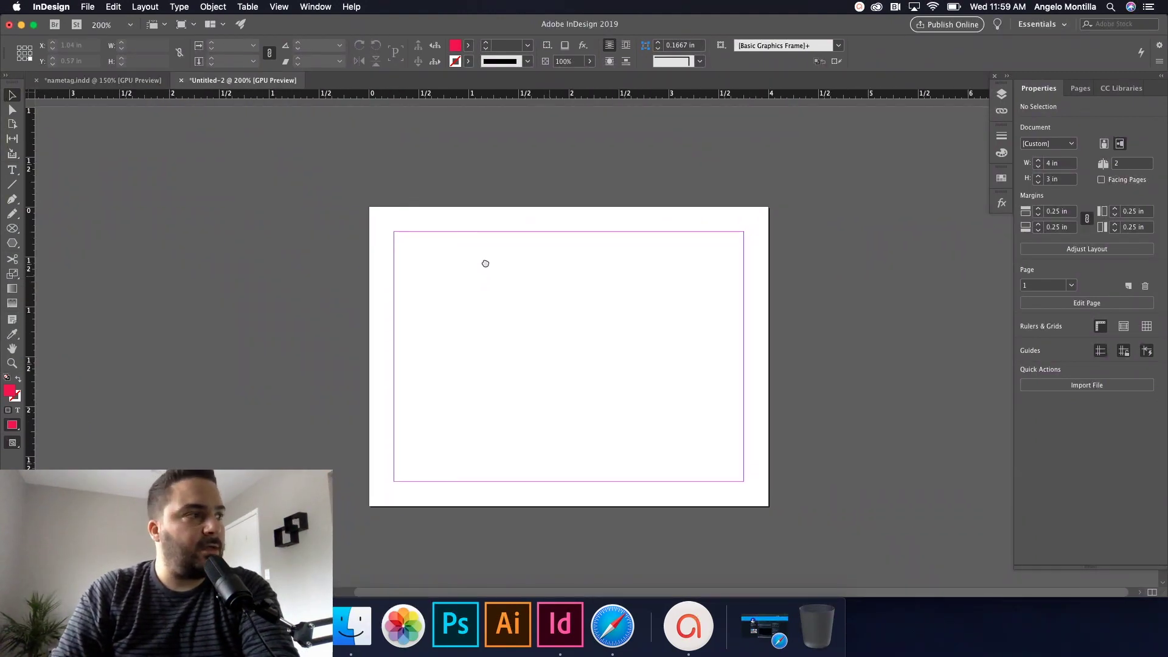
{"action": "left_click", "coordinate": [12, 228]}
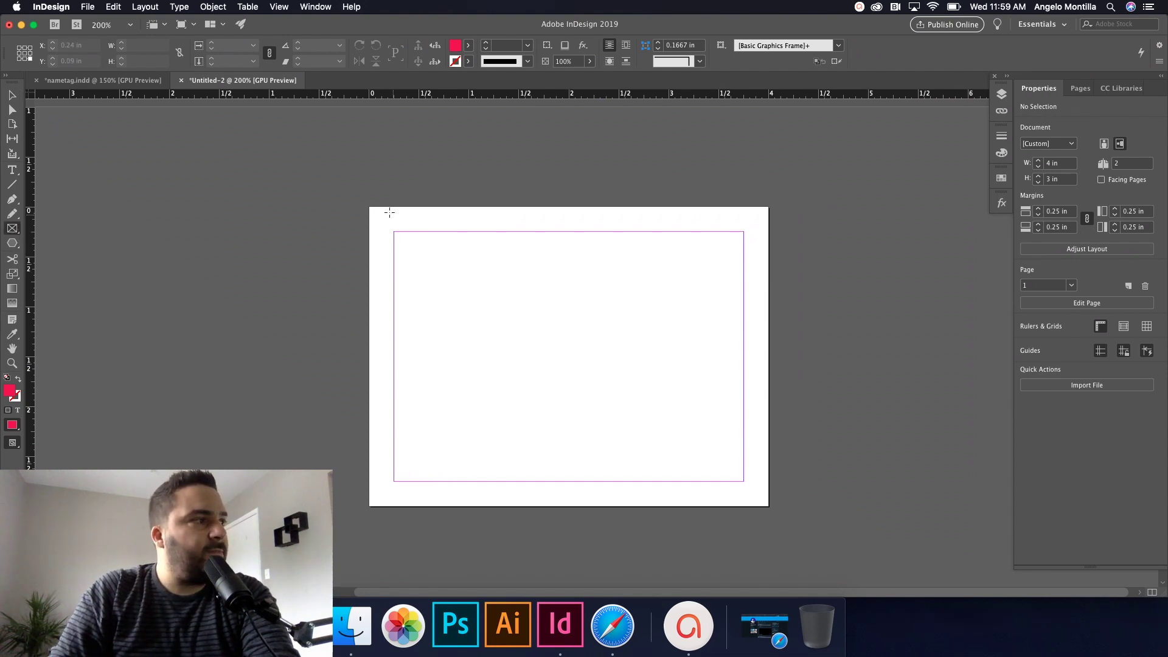
{"action": "left_click_drag", "start_coordinate": [370, 208], "coordinate": [777, 507]}
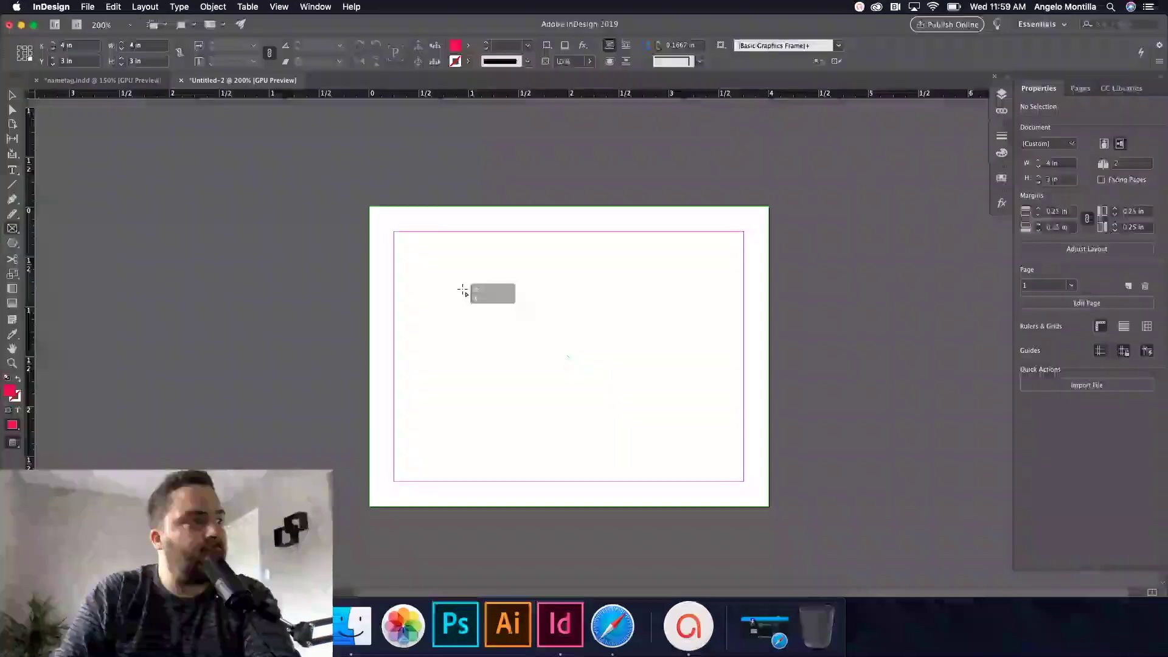
{"action": "left_click", "coordinate": [12, 99]}
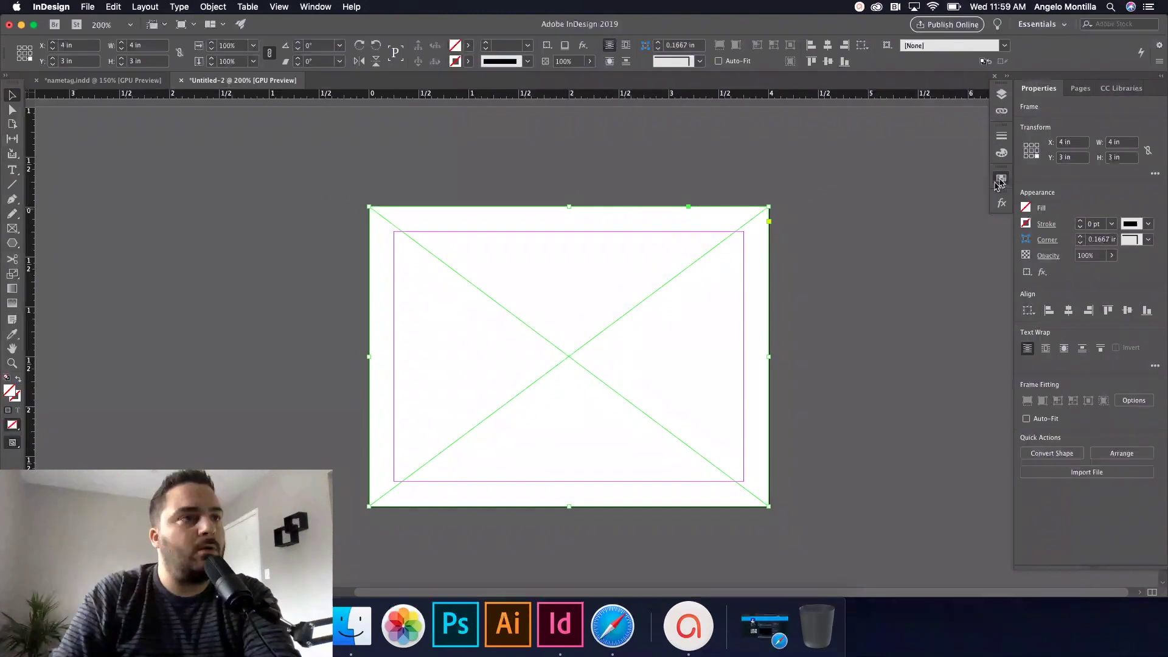
{"action": "left_click", "coordinate": [1001, 178]}
{"action": "left_click", "coordinate": [872, 306]}
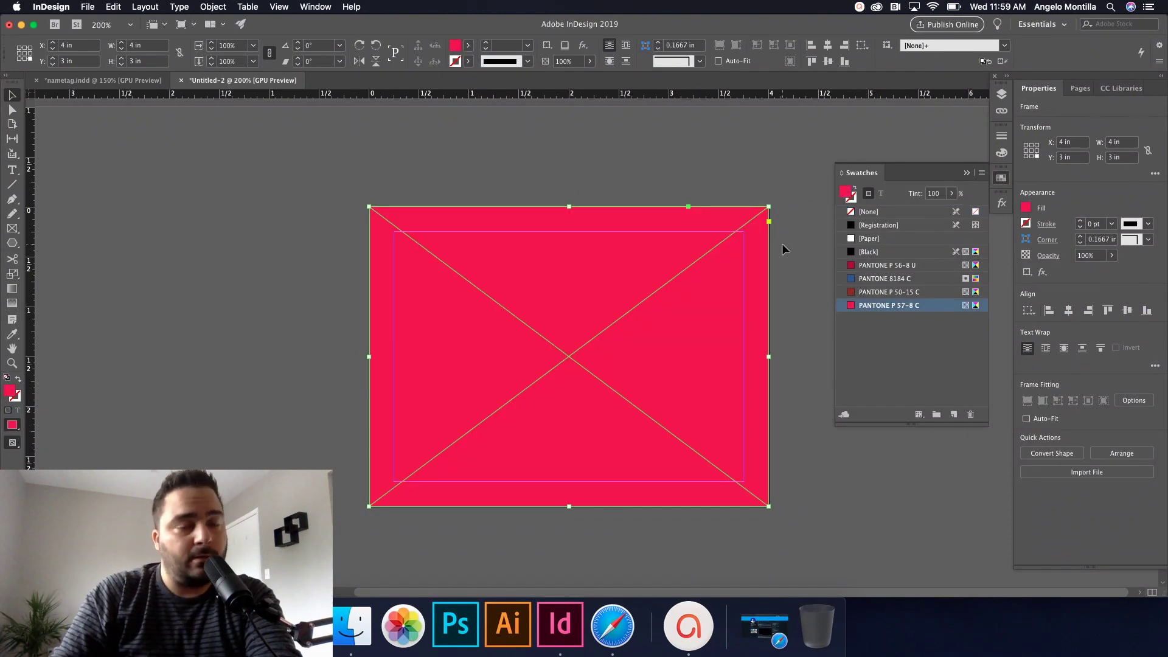
Step: Move the pink frame onto the backcolour layer
{"action": "left_click", "coordinate": [1002, 94]}
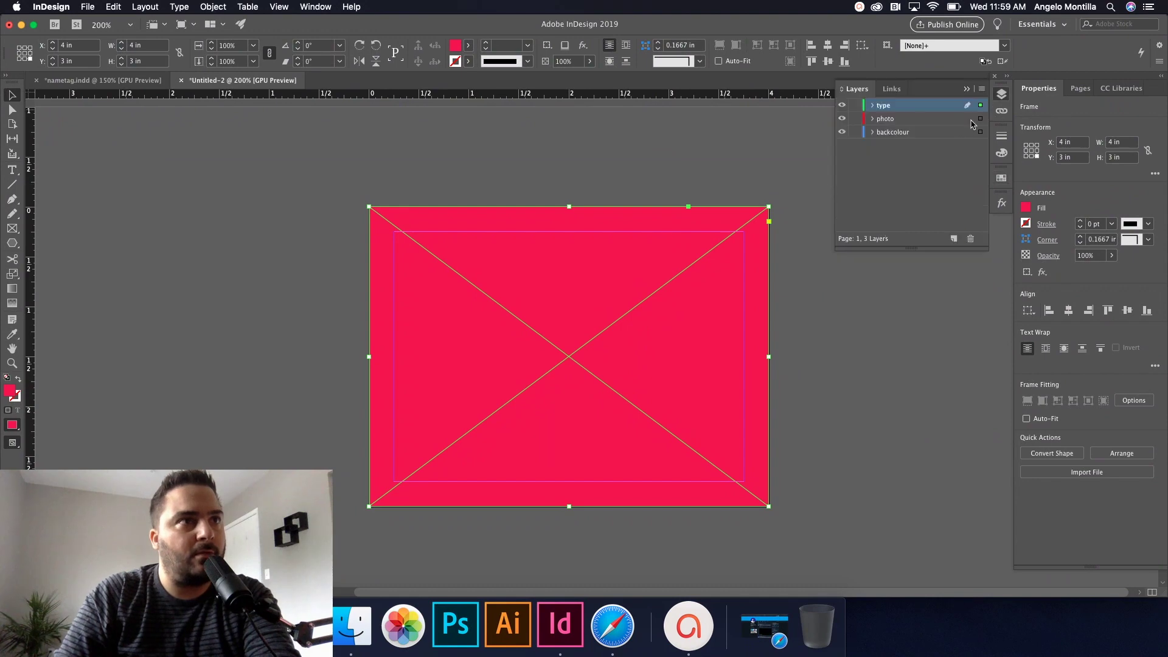
{"action": "left_click", "coordinate": [869, 156]}
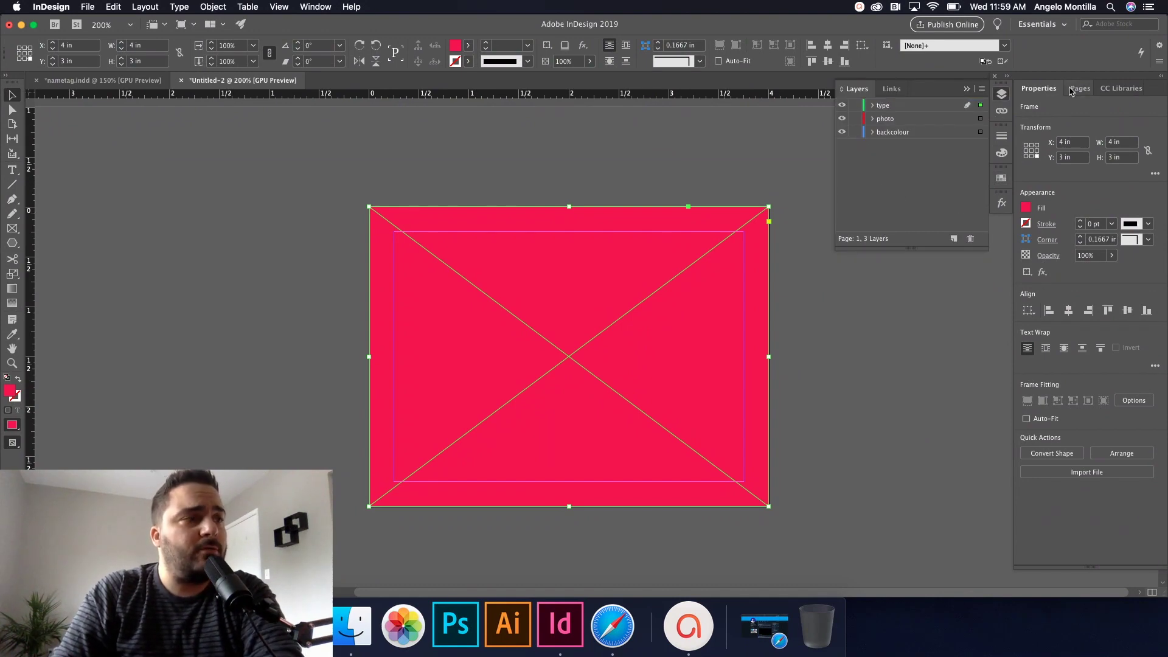
{"action": "left_click", "coordinate": [890, 134]}
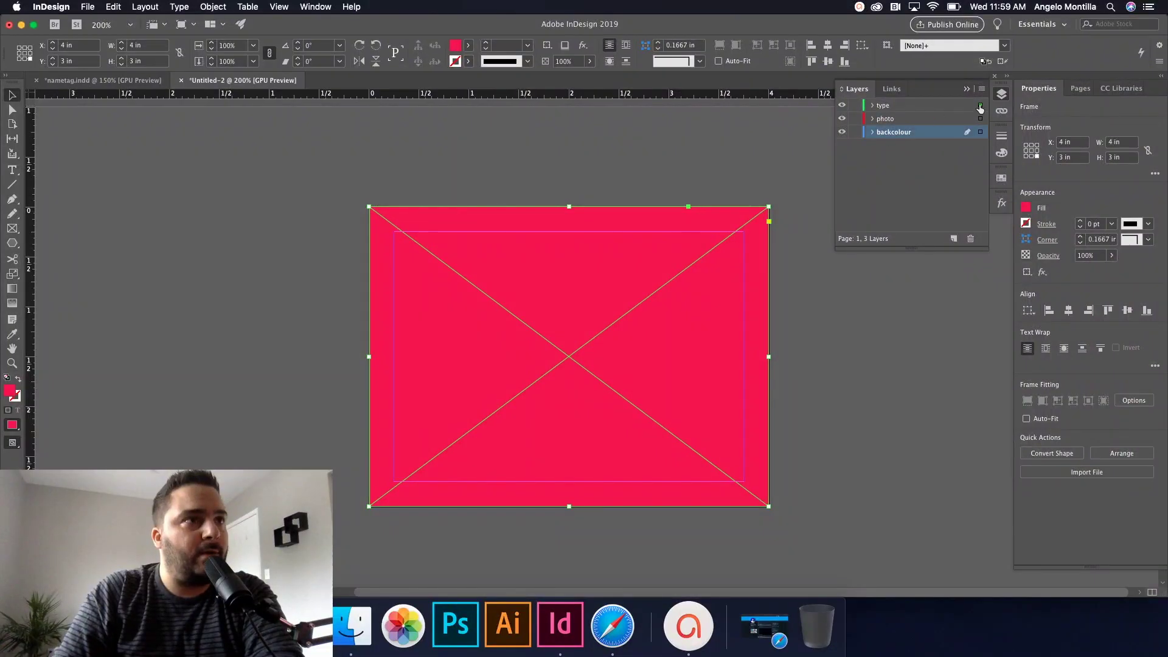
{"action": "left_click_drag", "start_coordinate": [980, 109], "coordinate": [981, 132]}
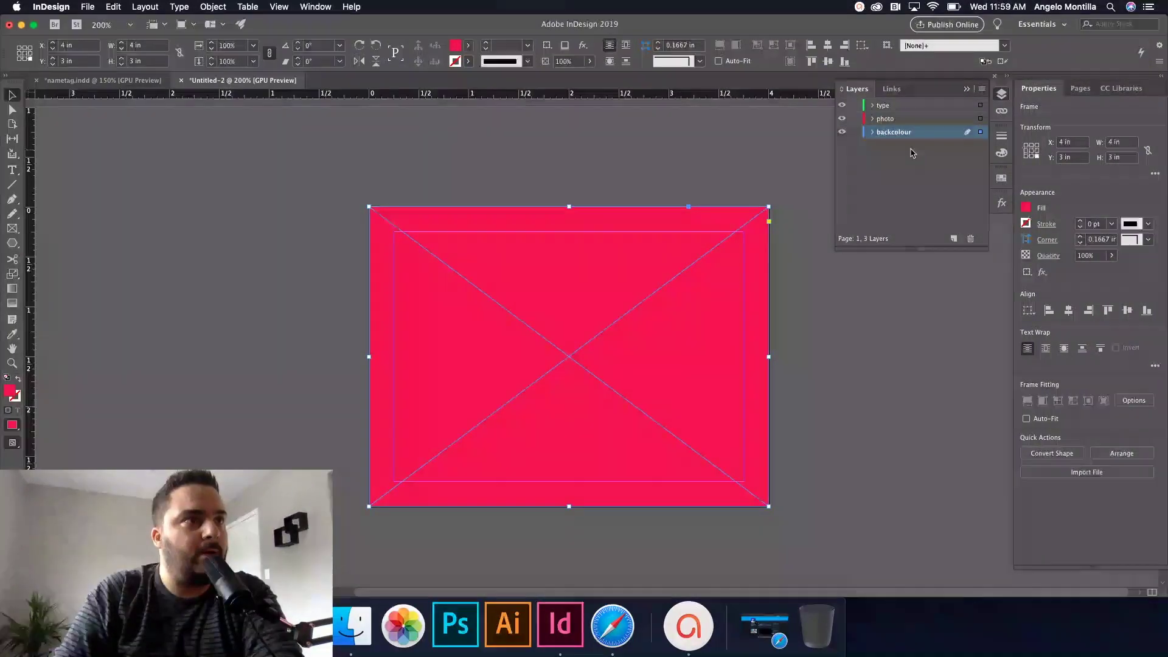
Step: Place the striped Artwork 1 graphic from CC Libraries and align it with the page
{"action": "left_click", "coordinate": [695, 240]}
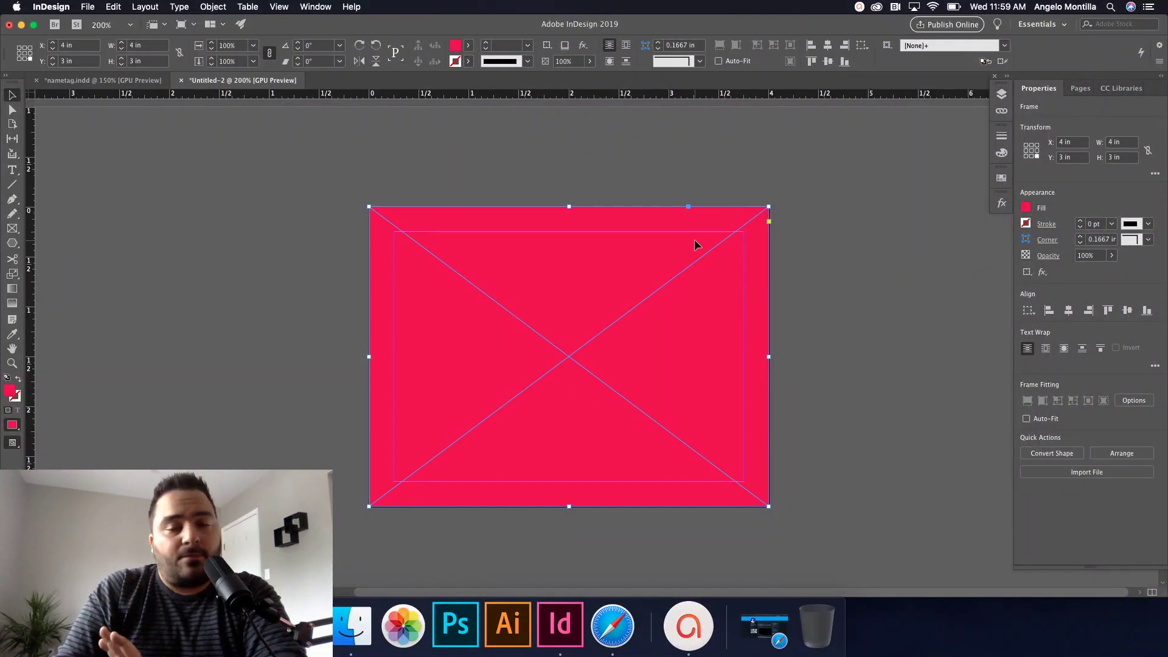
{"action": "left_click", "coordinate": [1001, 94]}
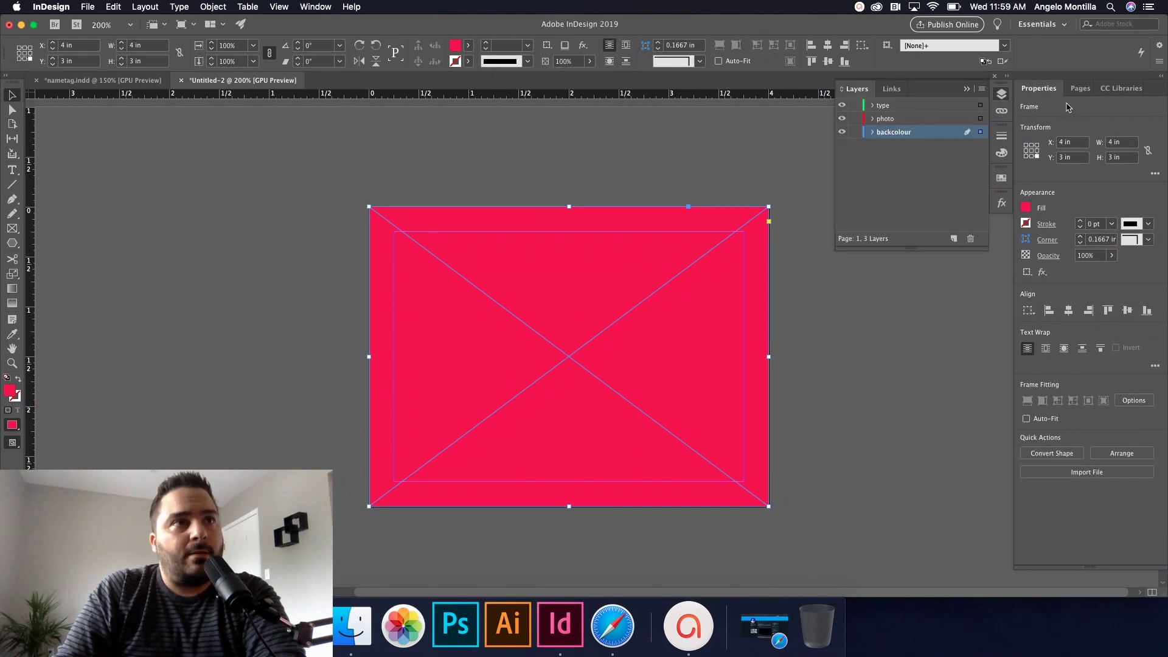
{"action": "left_click", "coordinate": [1122, 89]}
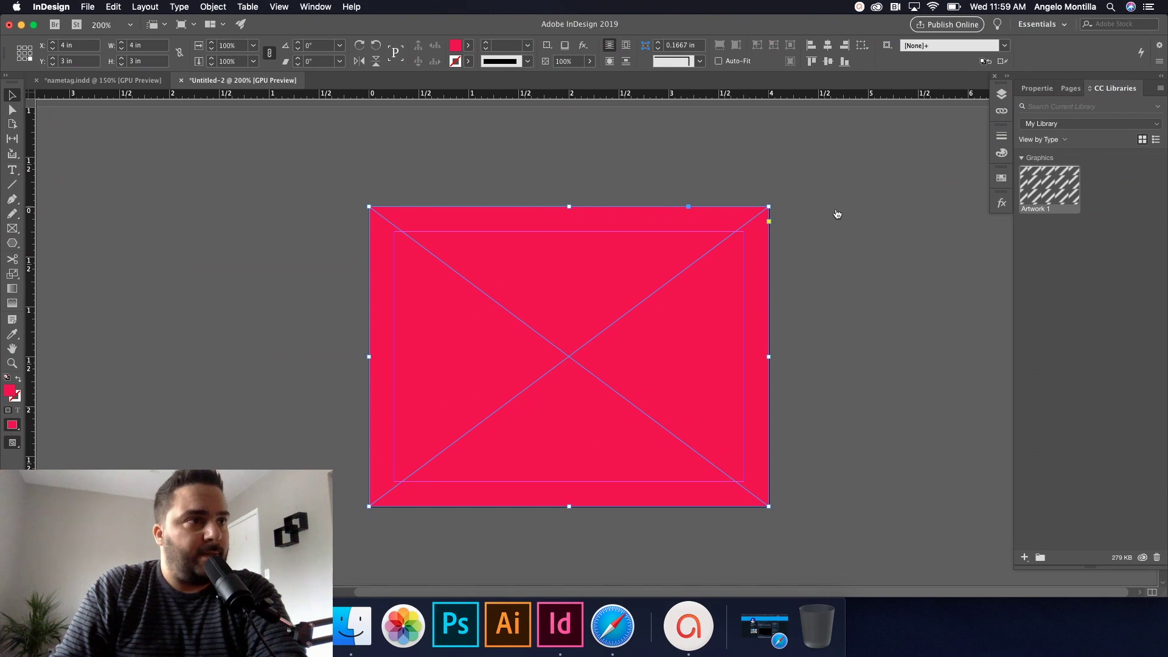
{"action": "left_click_drag", "start_coordinate": [837, 215], "coordinate": [784, 465]}
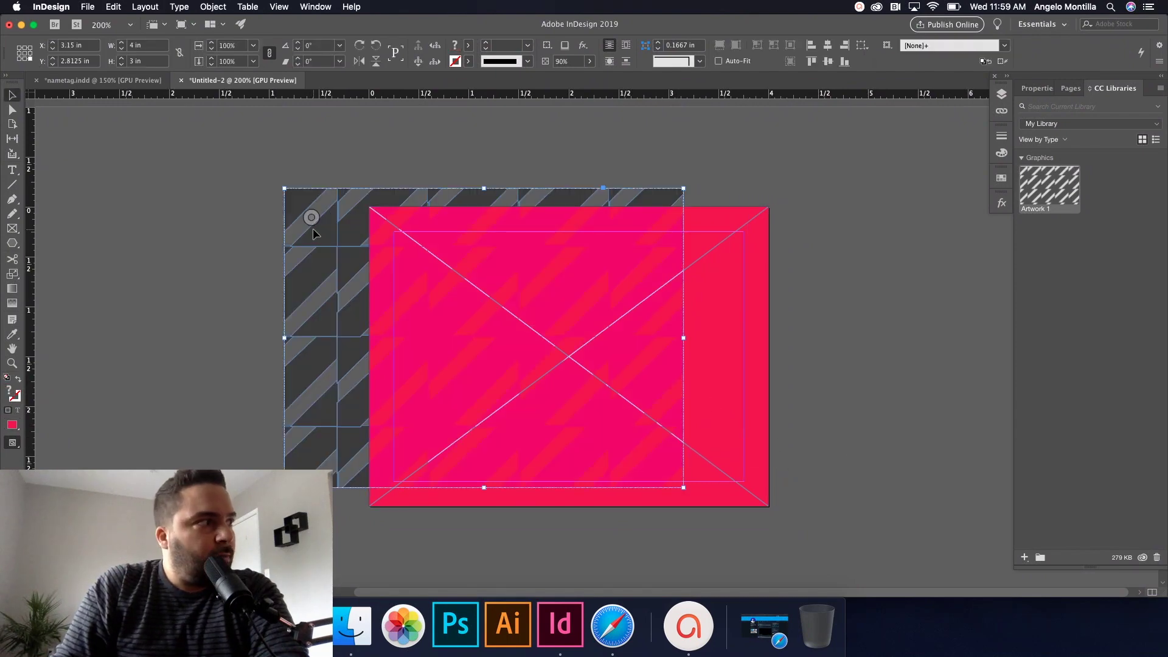
{"action": "left_click_drag", "start_coordinate": [395, 253], "coordinate": [402, 253]}
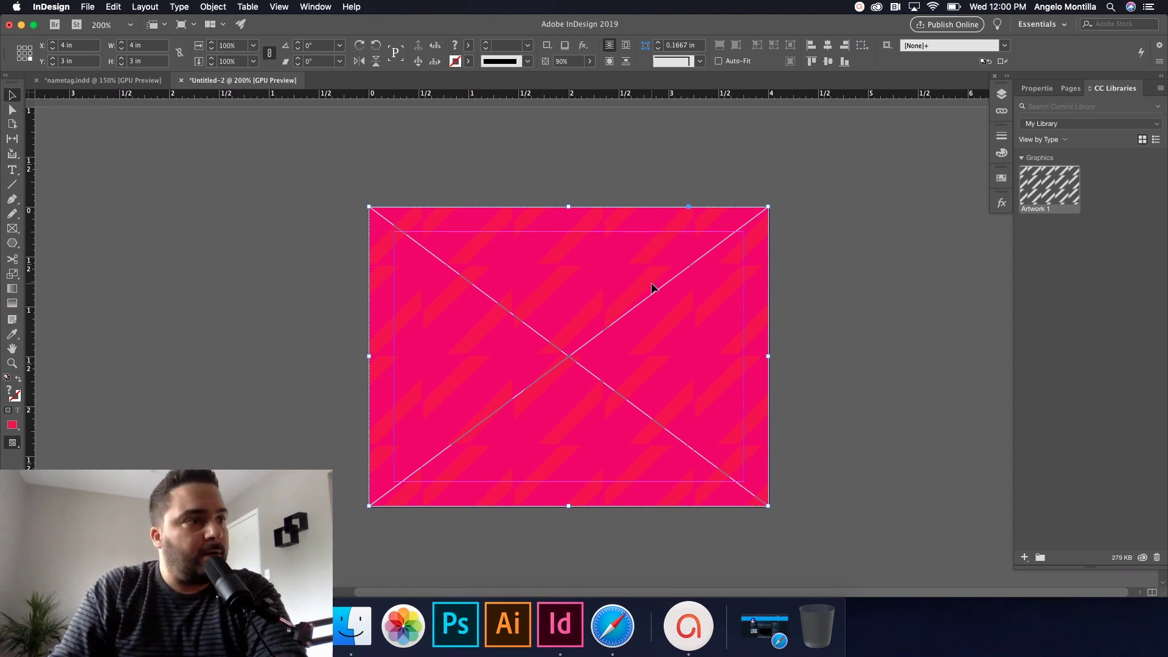
Step: Blend the stripe pattern as Overlay at 90% opacity
{"action": "left_click", "coordinate": [1002, 203]}
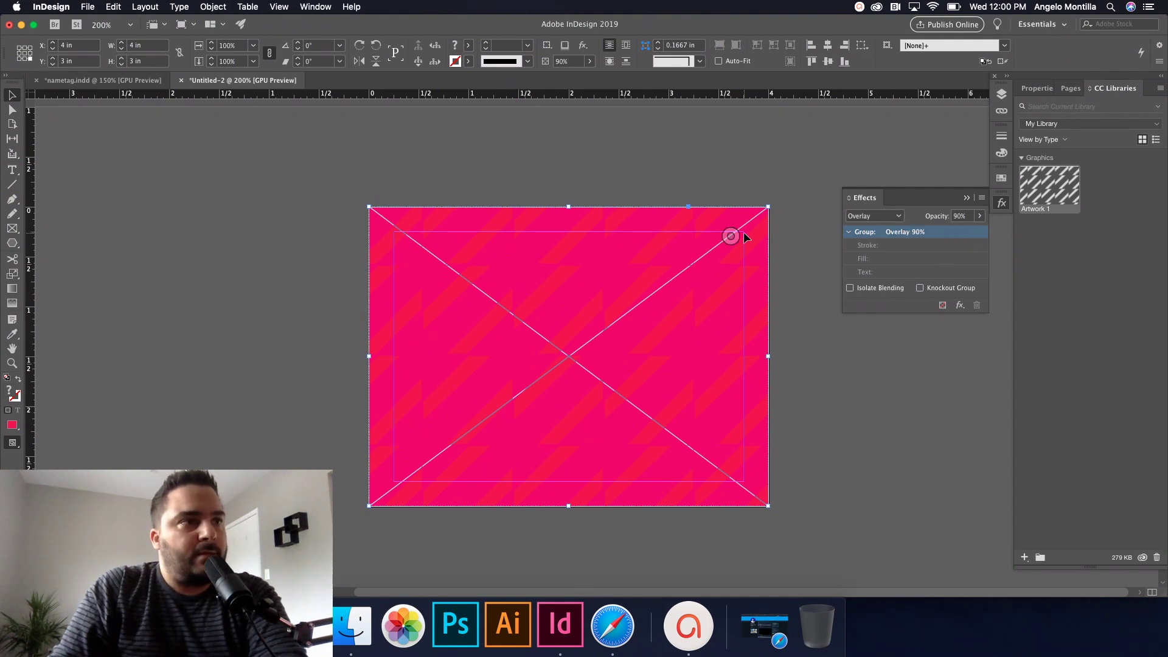
{"action": "left_click_drag", "start_coordinate": [655, 228], "coordinate": [528, 214]}
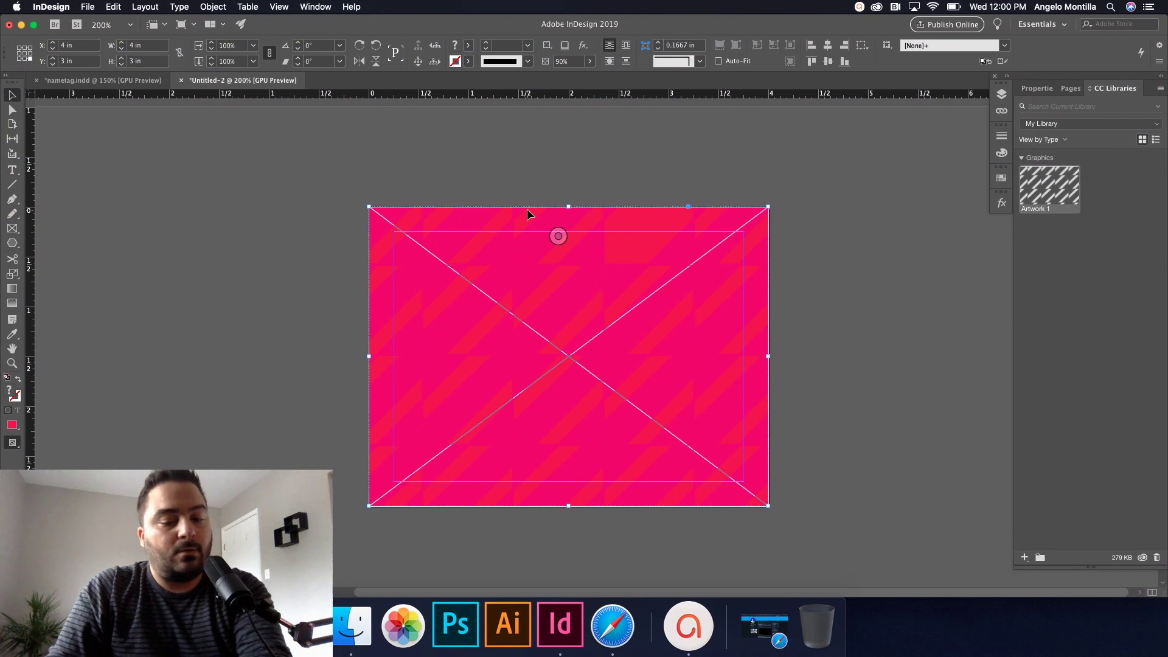
{"action": "left_click", "coordinate": [443, 240]}
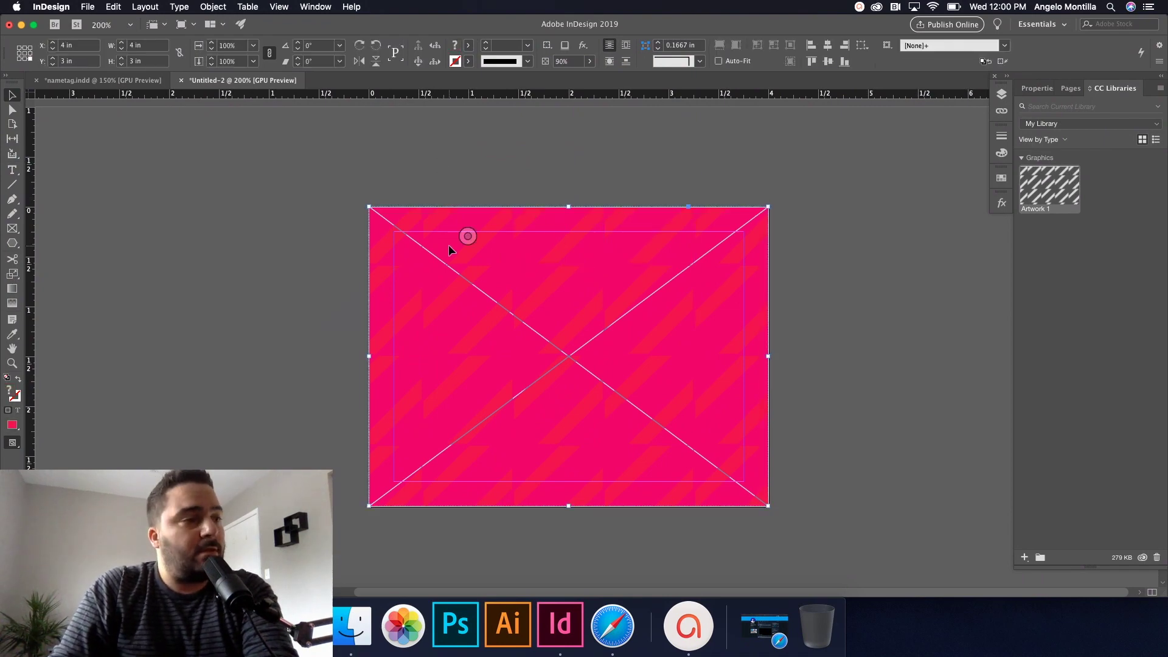
{"action": "left_click", "coordinate": [1002, 203]}
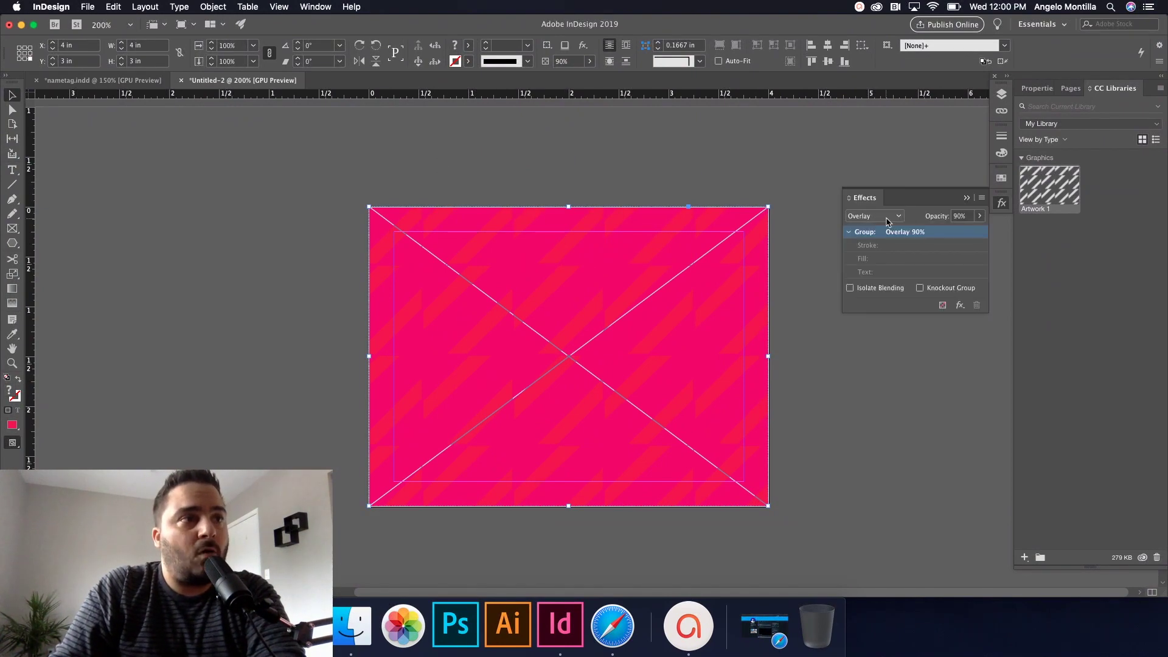
{"action": "left_click", "coordinate": [887, 217]}
{"action": "left_click", "coordinate": [885, 229]}
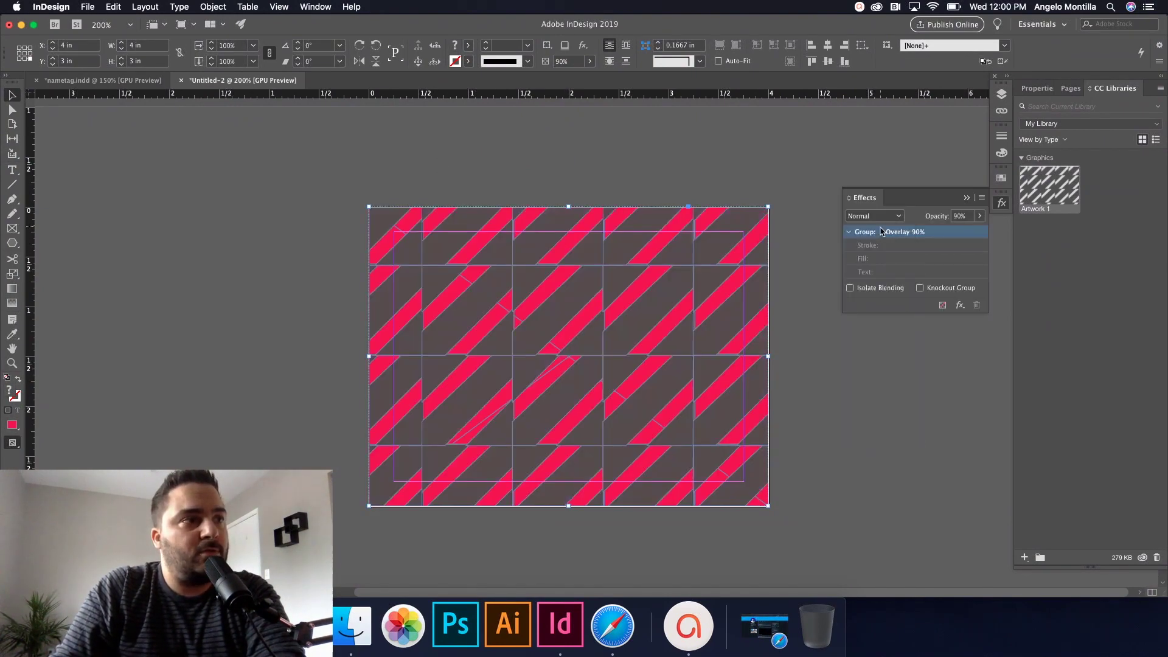
{"action": "left_click", "coordinate": [980, 217]}
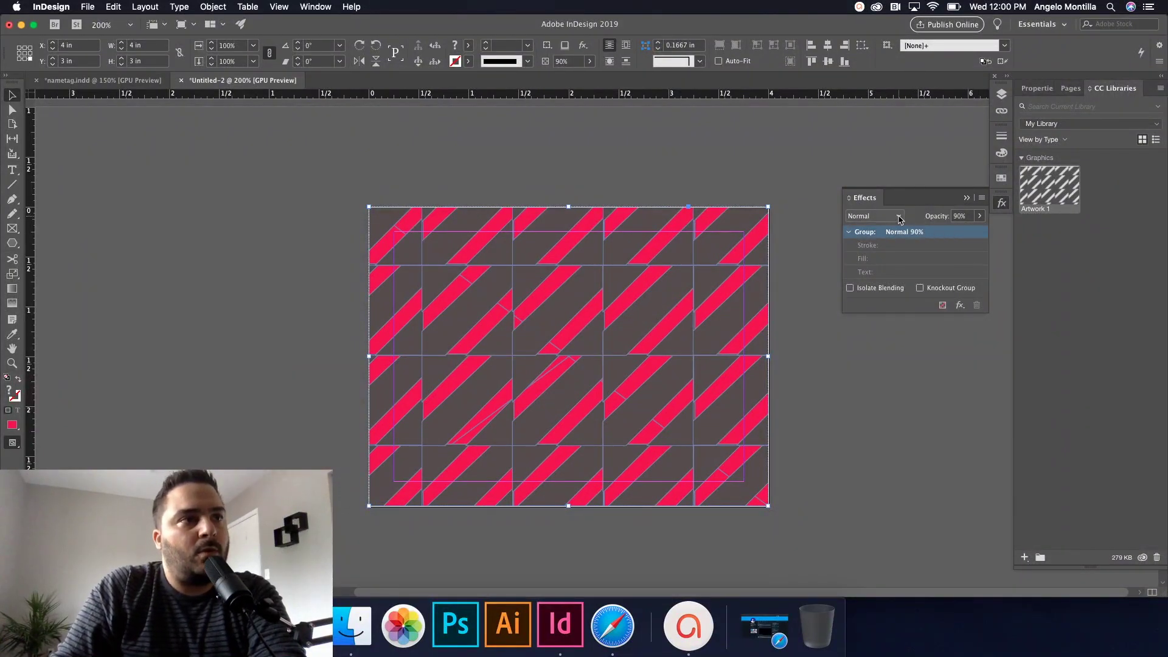
{"action": "left_click", "coordinate": [875, 216]}
{"action": "left_click", "coordinate": [872, 270]}
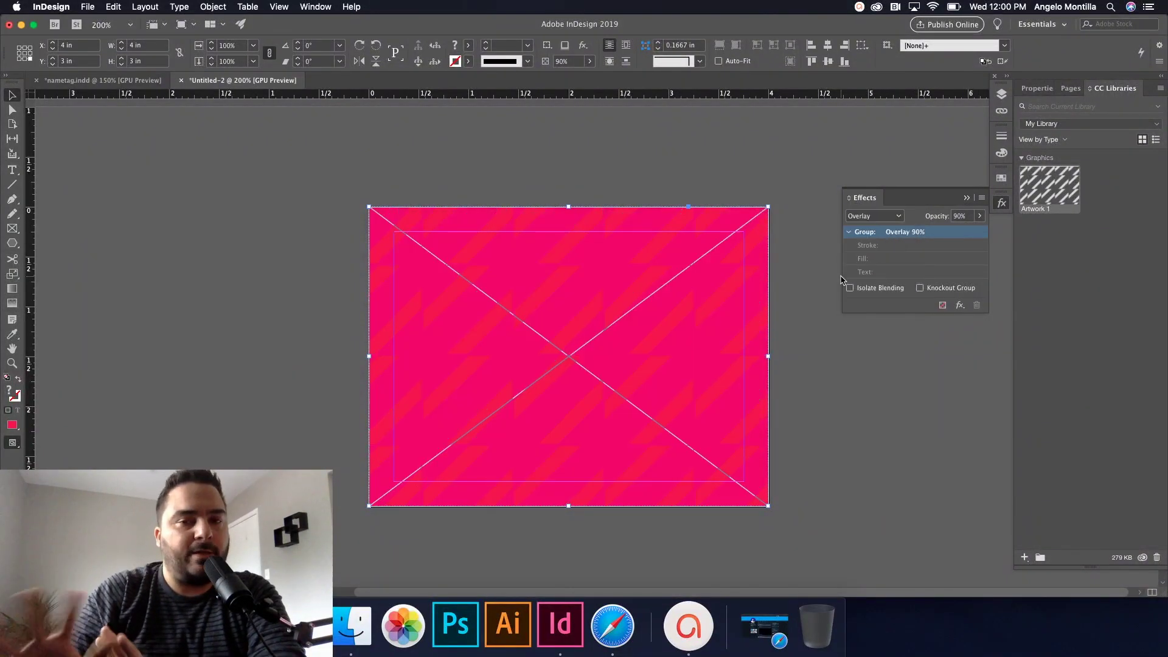
{"action": "left_click", "coordinate": [786, 278]}
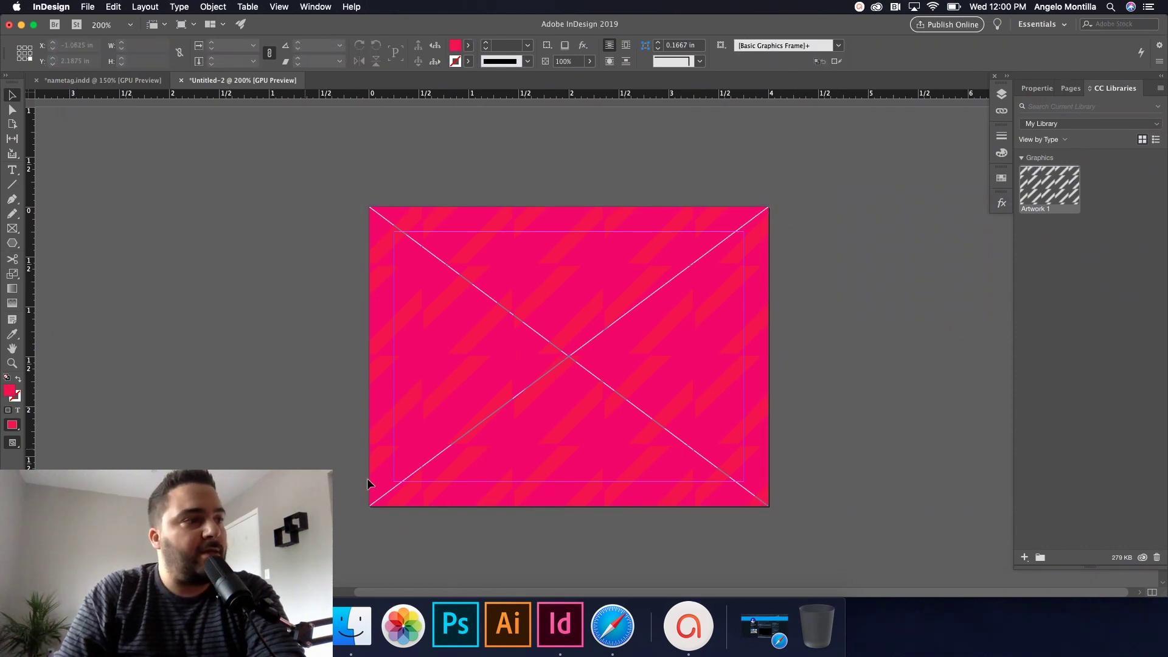
Step: Switch to Preview mode, lock the backcolour layer, and make photo the active layer
{"action": "key", "text": "w"}
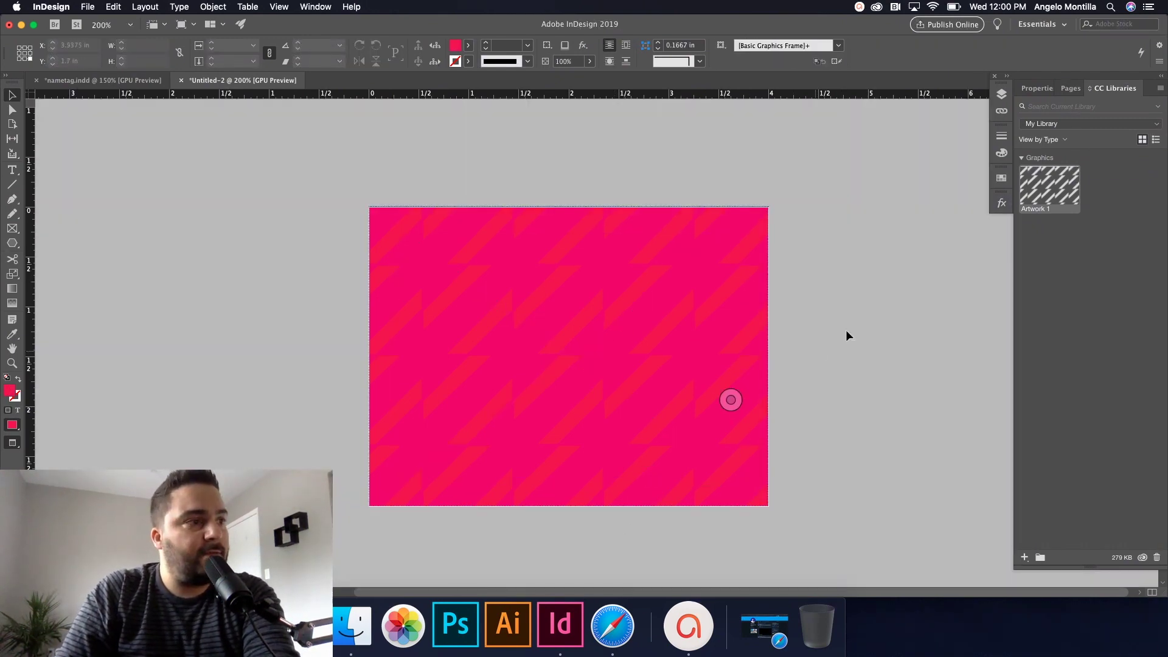
{"action": "left_click", "coordinate": [1001, 93]}
{"action": "left_click", "coordinate": [856, 132]}
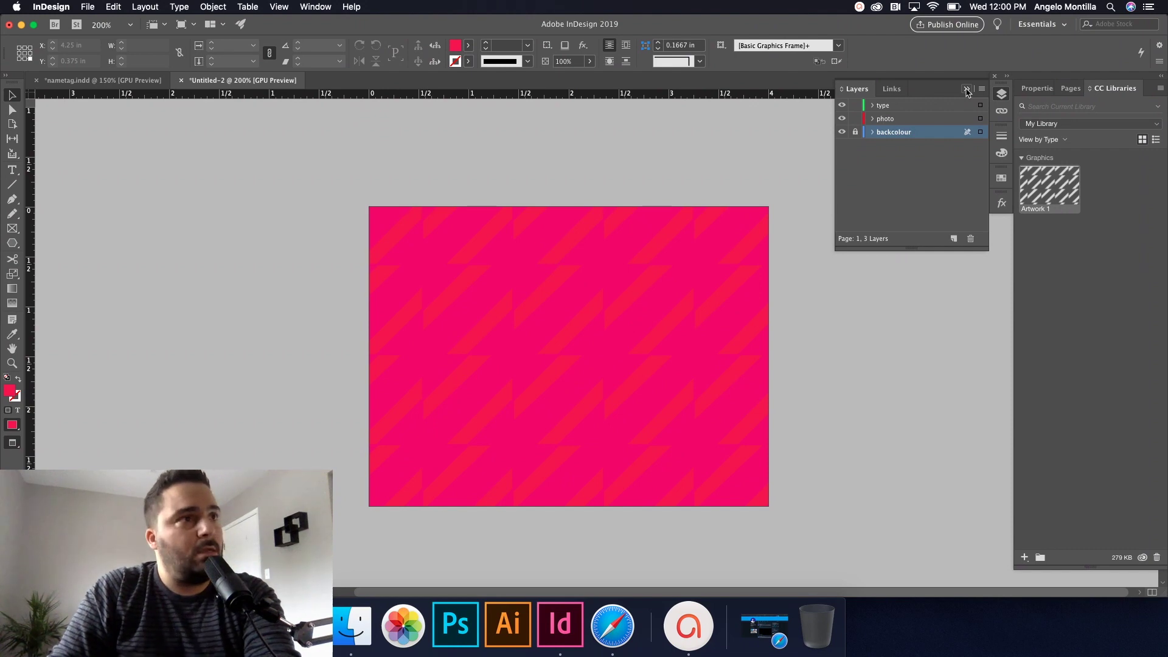
{"action": "left_click", "coordinate": [968, 90]}
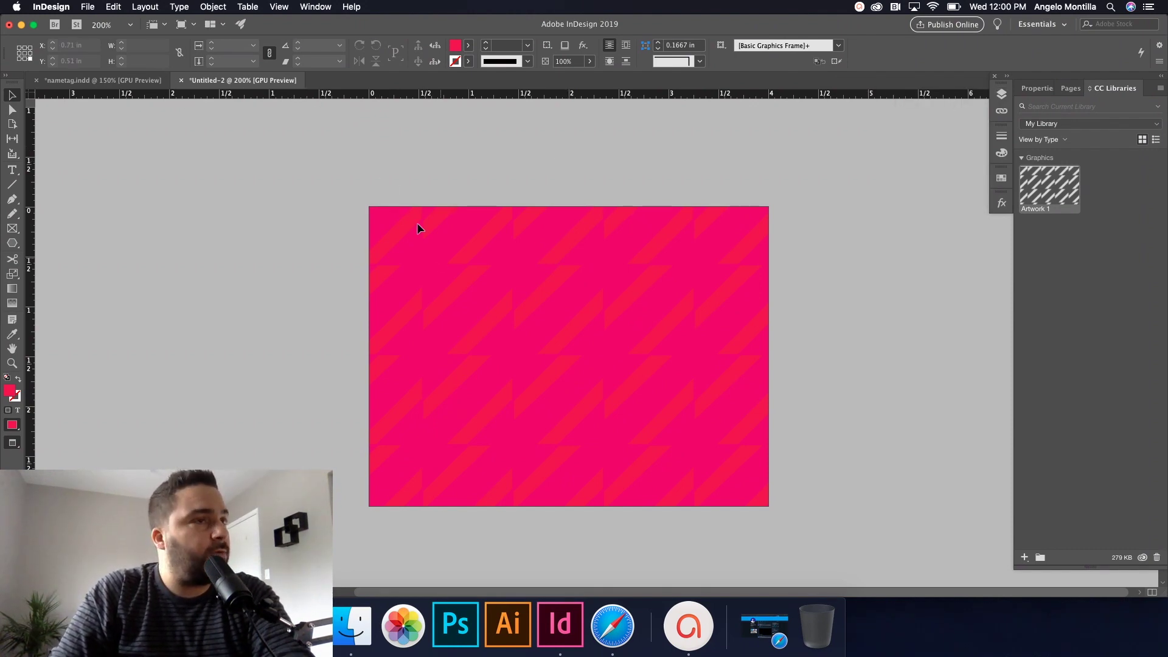
{"action": "left_click", "coordinate": [12, 228]}
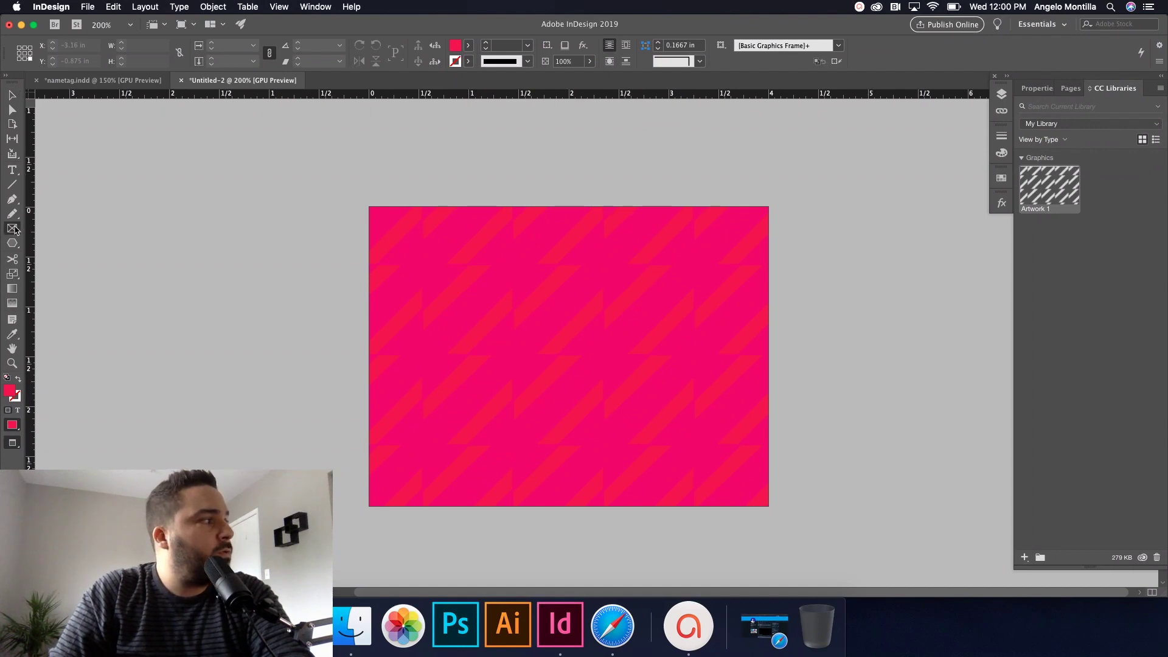
{"action": "left_click", "coordinate": [1002, 93]}
{"action": "left_click", "coordinate": [887, 118]}
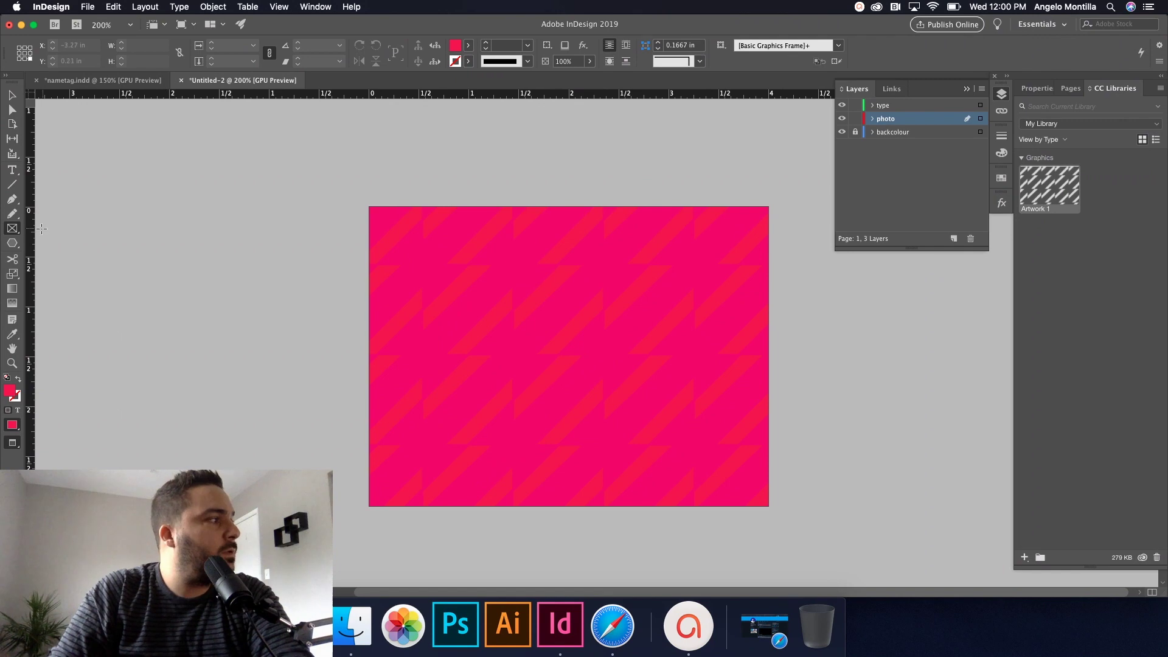
{"action": "left_click", "coordinate": [12, 229]}
Step: Draw a frame over the tag's left part and place the portrait photo from Lanyard Name Tags
{"action": "left_click_drag", "start_coordinate": [357, 177], "coordinate": [662, 523]}
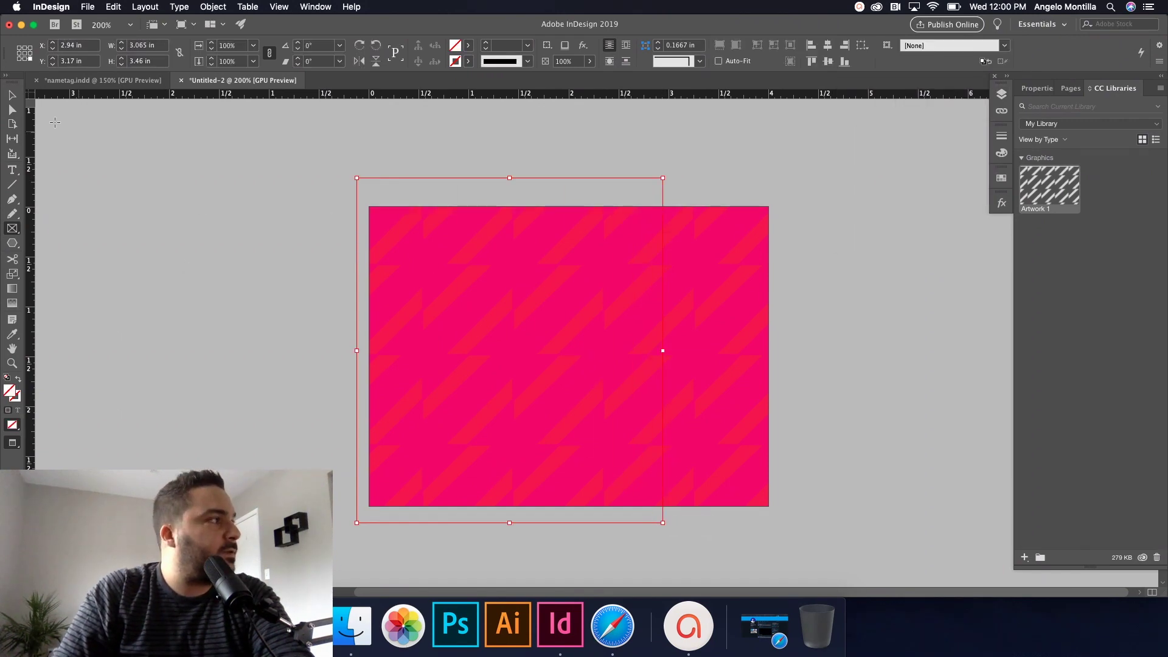
{"action": "left_click", "coordinate": [11, 94]}
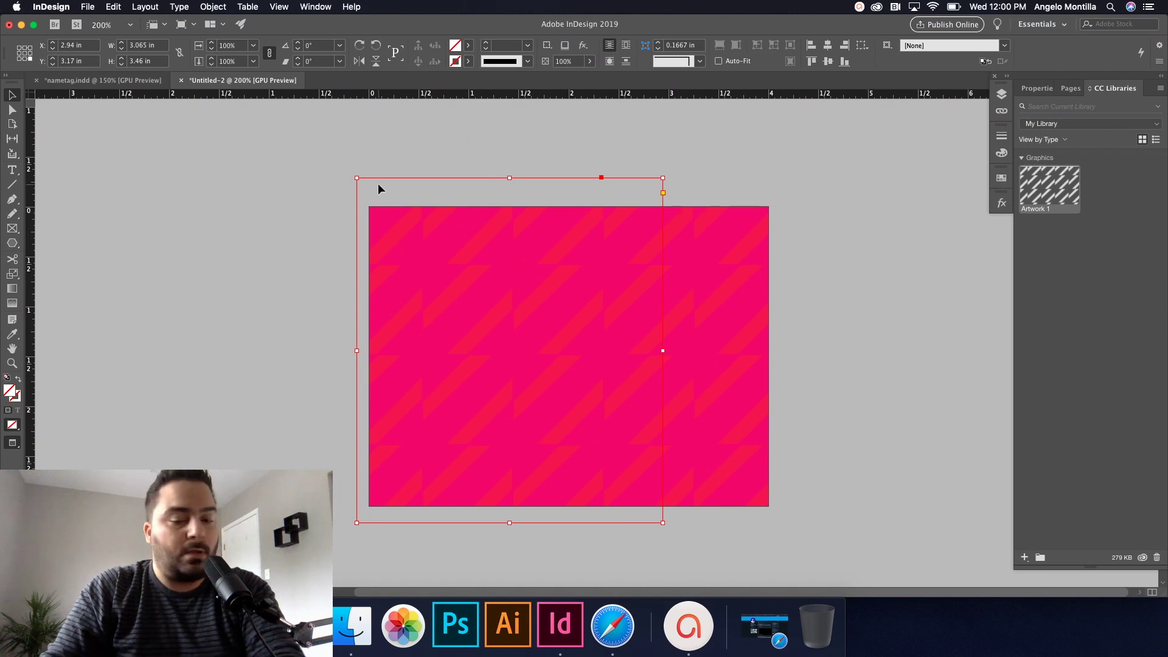
{"action": "key", "text": "super+d"}
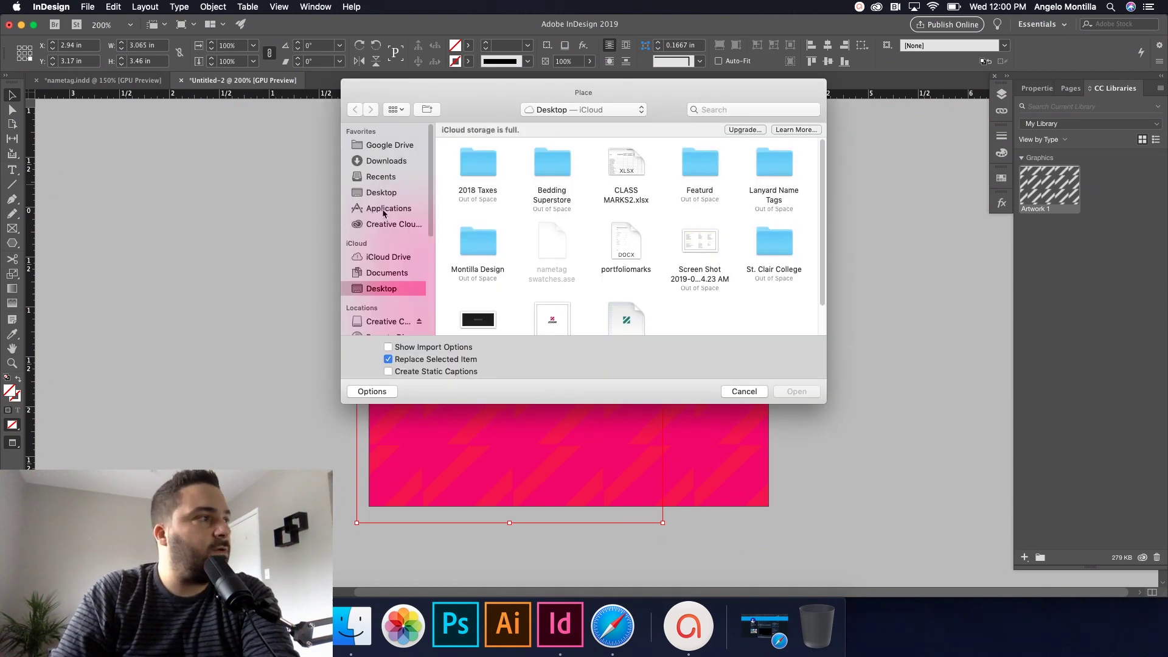
{"action": "left_click", "coordinate": [380, 193]}
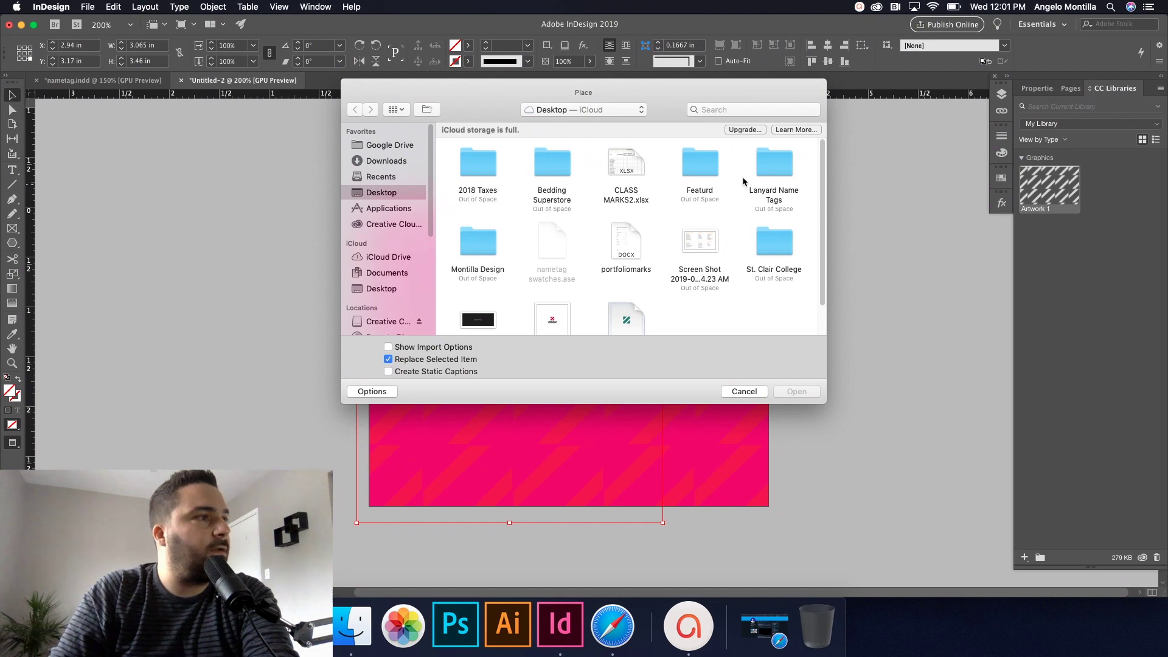
{"action": "double_click", "coordinate": [780, 178]}
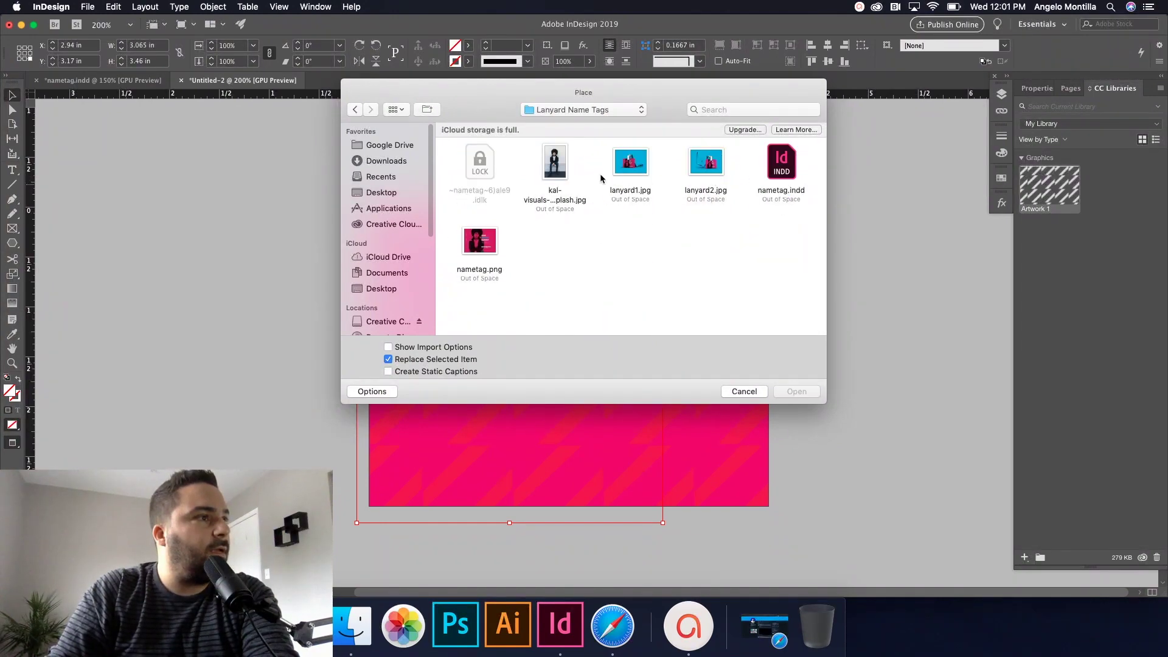
{"action": "left_click", "coordinate": [555, 168]}
{"action": "left_click", "coordinate": [796, 393]}
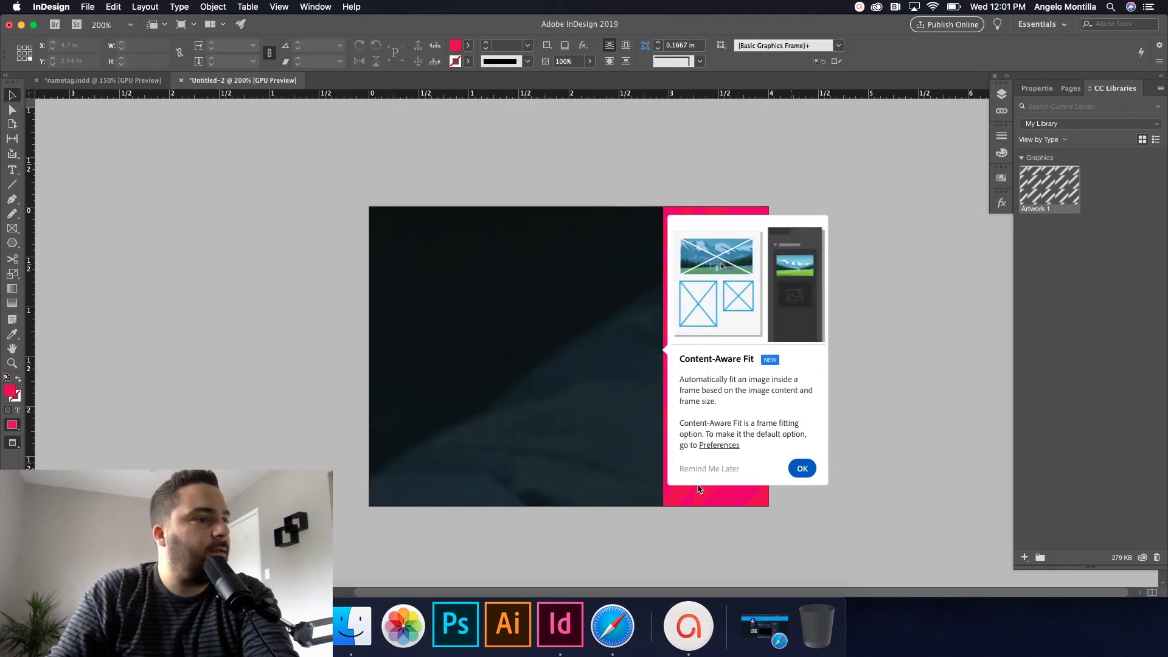
{"action": "left_click", "coordinate": [694, 470]}
Step: Fit the photo proportionally and stretch its frame across the pink panel
{"action": "left_click", "coordinate": [514, 355]}
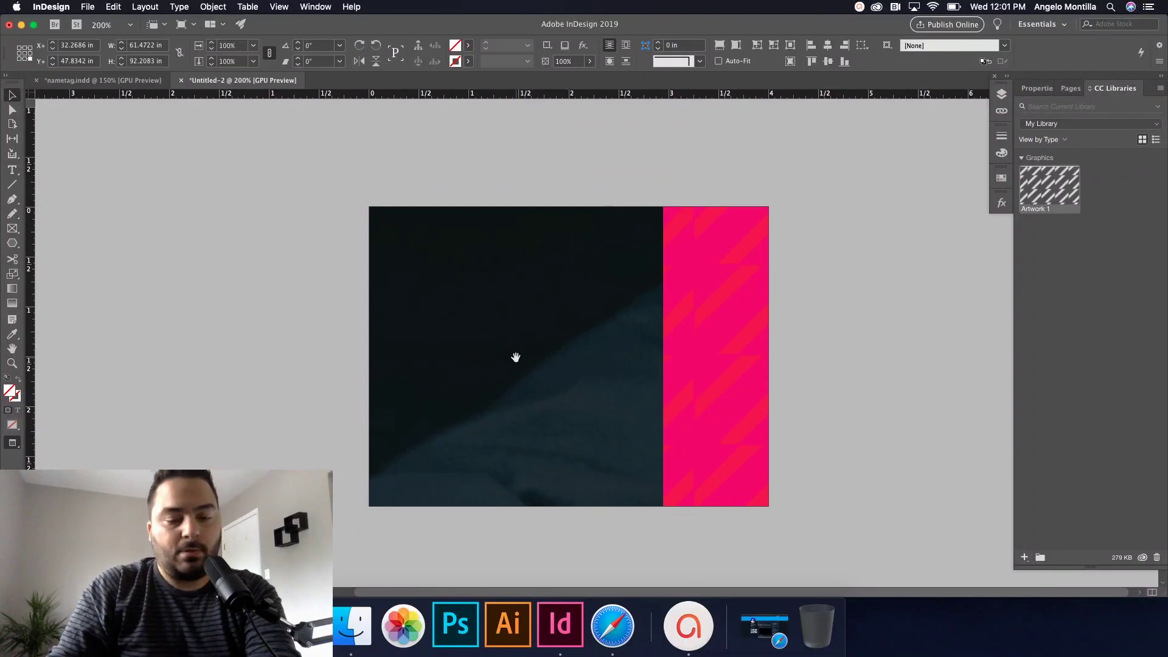
{"action": "key", "text": "super+alt+x"}
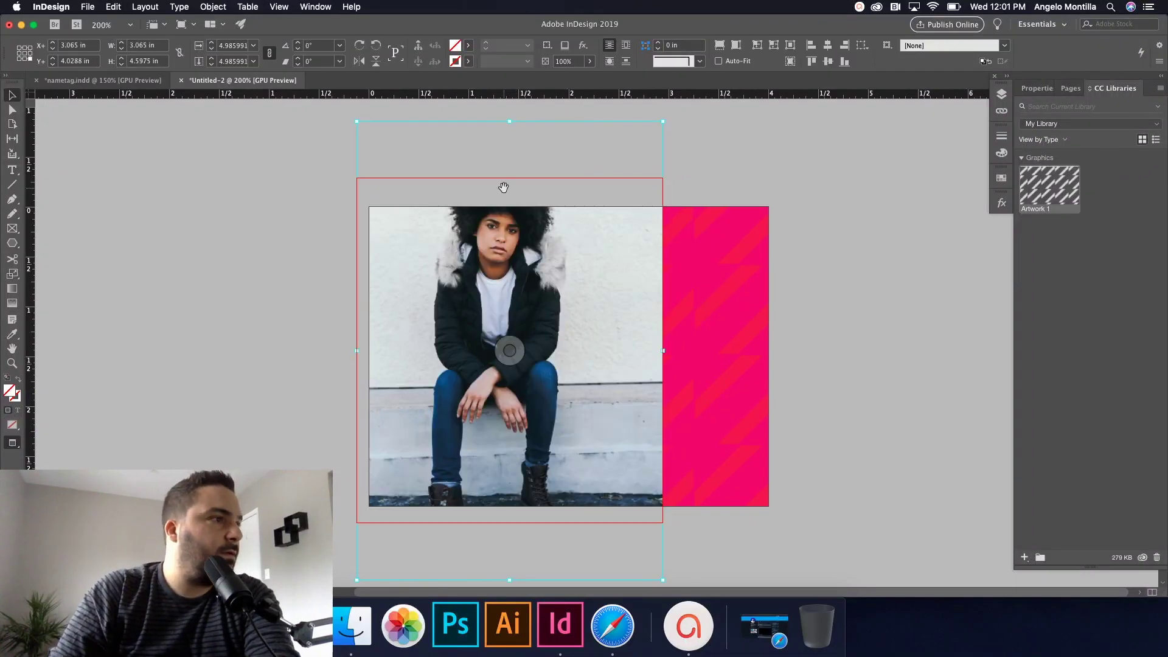
{"action": "left_click_drag", "start_coordinate": [613, 248], "coordinate": [648, 277]}
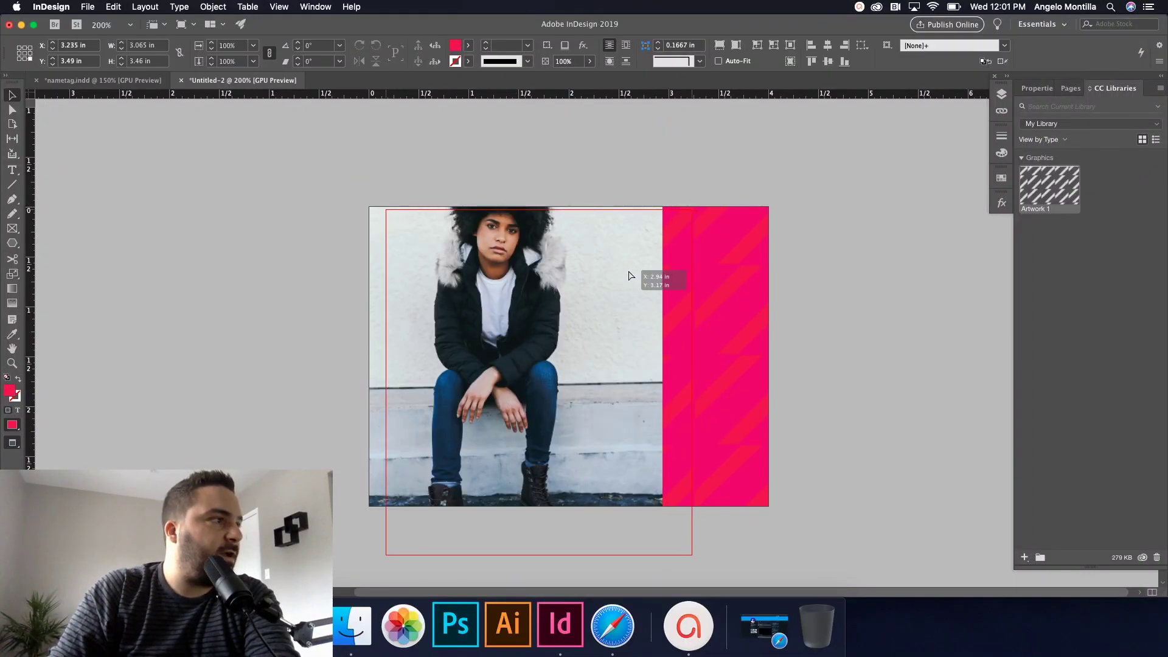
{"action": "left_click_drag", "start_coordinate": [629, 276], "coordinate": [629, 272]}
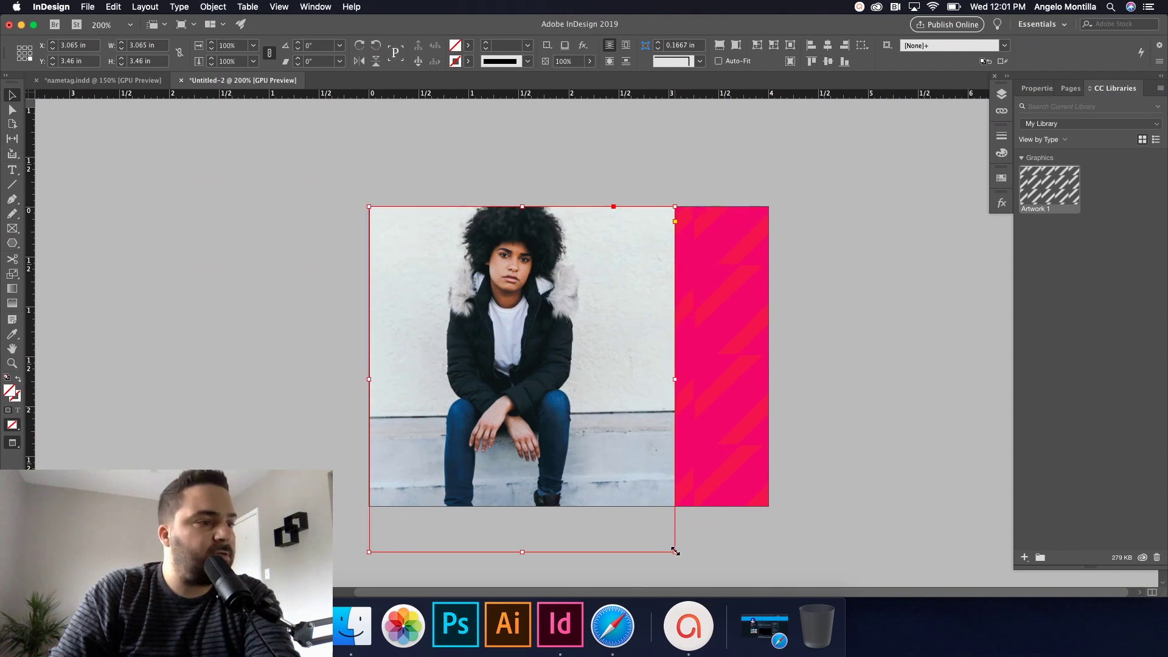
{"action": "left_click_drag", "start_coordinate": [675, 552], "coordinate": [746, 499]}
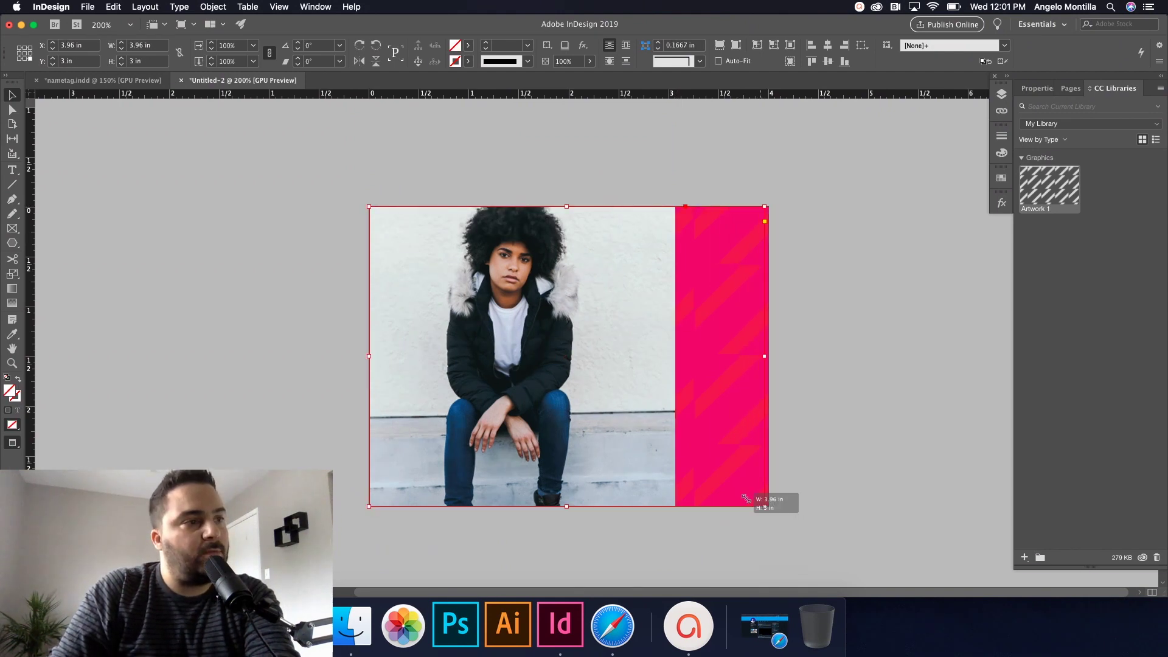
{"action": "left_click", "coordinate": [566, 356]}
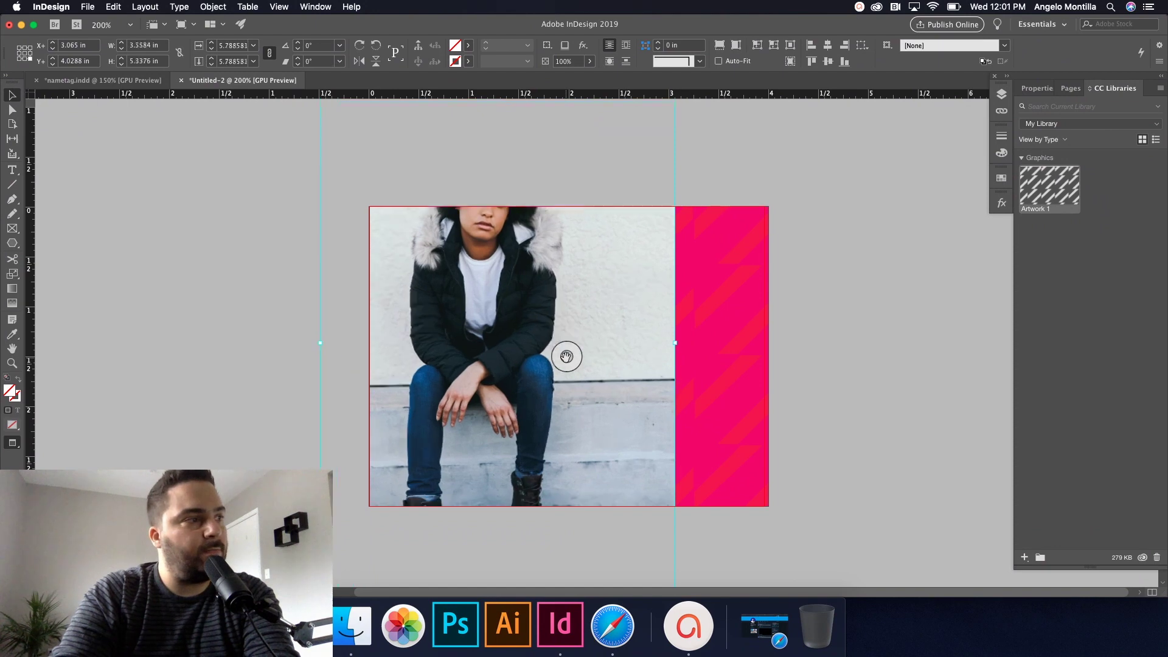
{"action": "left_click_drag", "start_coordinate": [567, 356], "coordinate": [633, 382]}
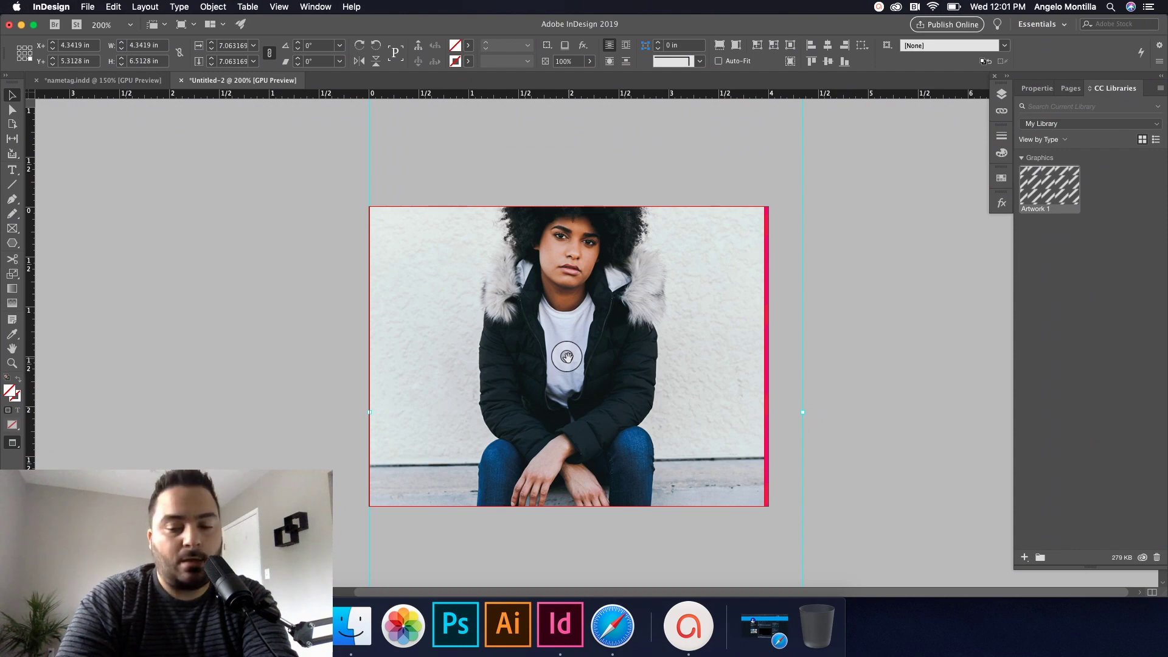
Step: Enlarge the photo, extend the frame to both tag edges, and centre the face
{"action": "key", "text": "super+alt+period"}
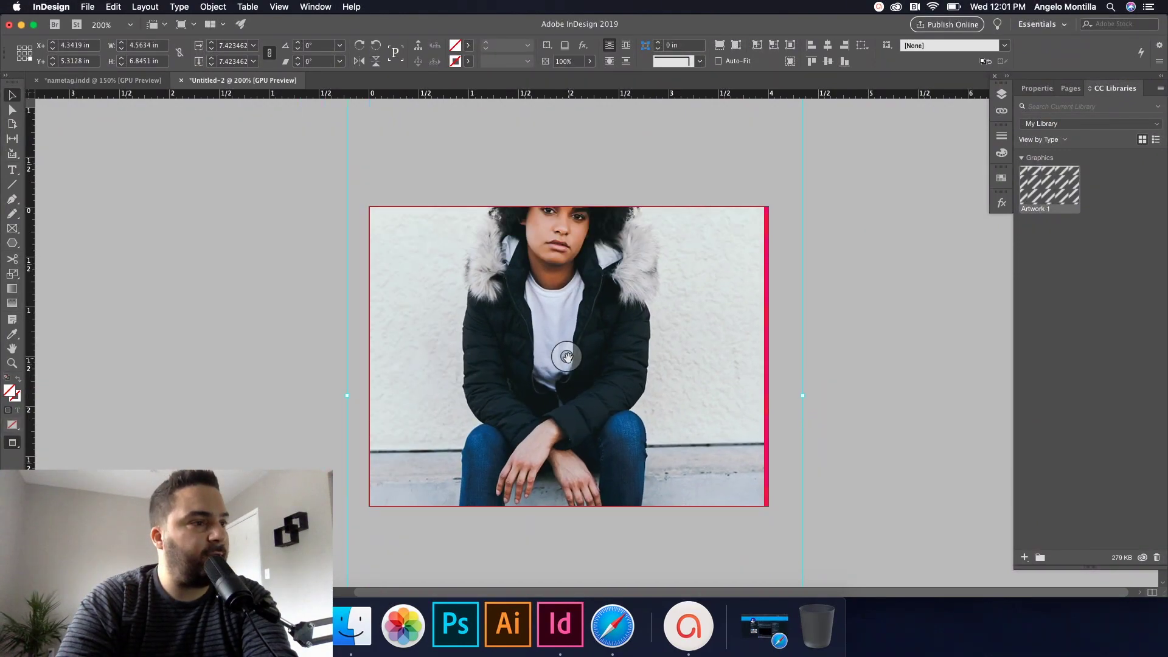
{"action": "key", "text": "super+alt+period"}
{"action": "left_click", "coordinate": [738, 370]}
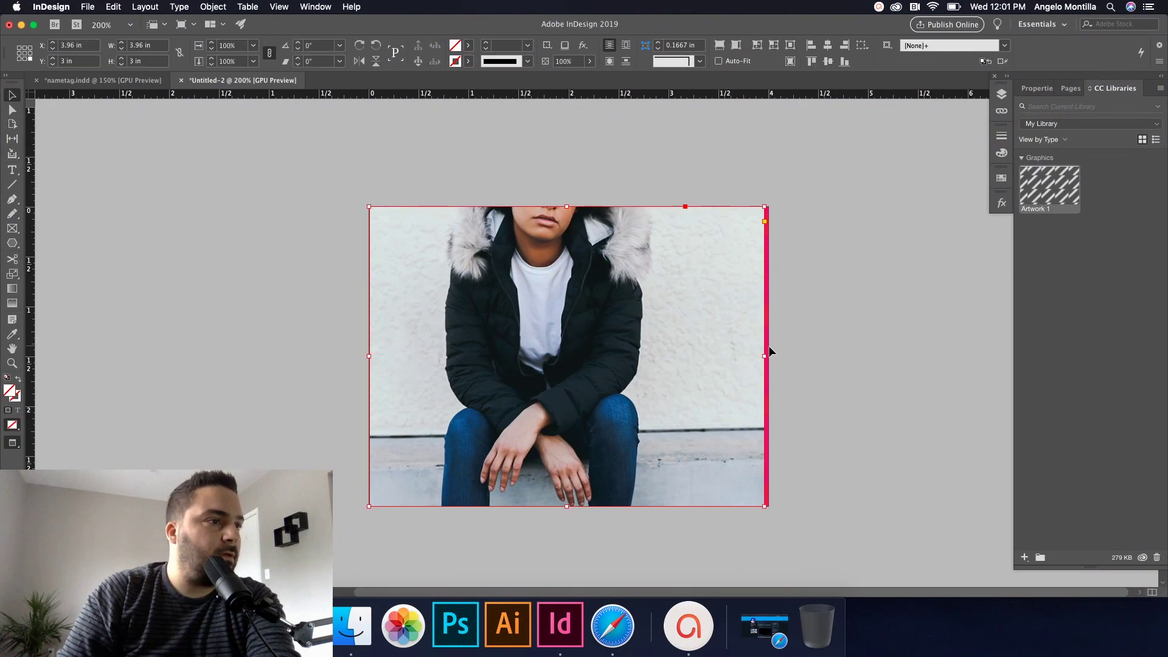
{"action": "left_click_drag", "start_coordinate": [765, 356], "coordinate": [769, 356]}
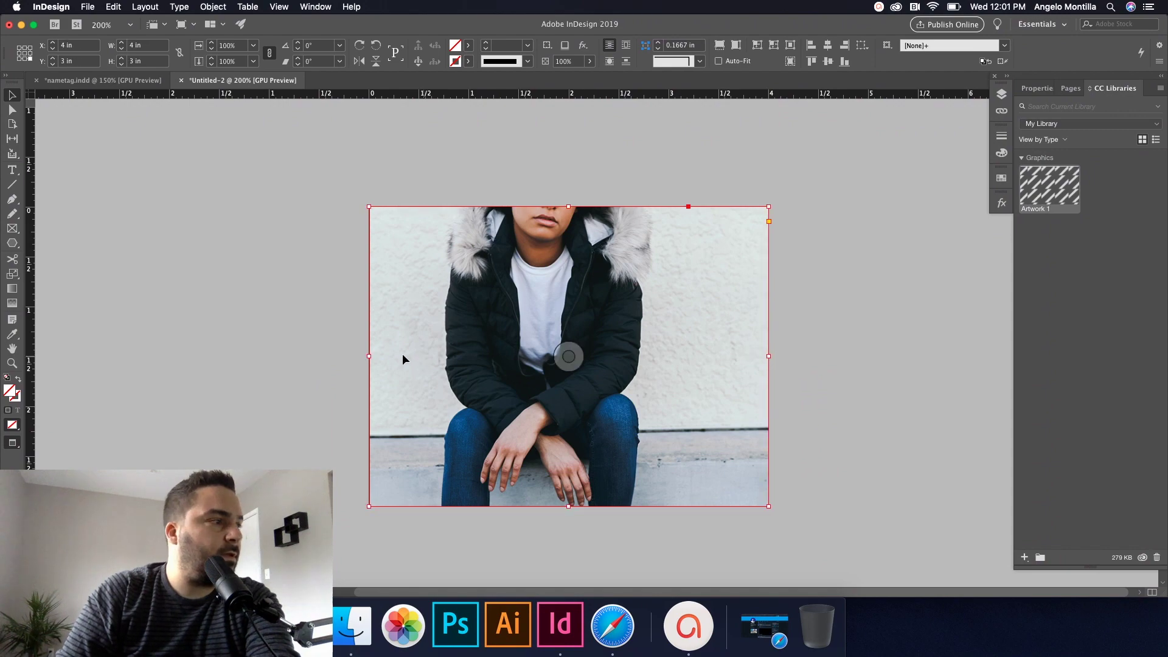
{"action": "left_click_drag", "start_coordinate": [369, 356], "coordinate": [369, 356]}
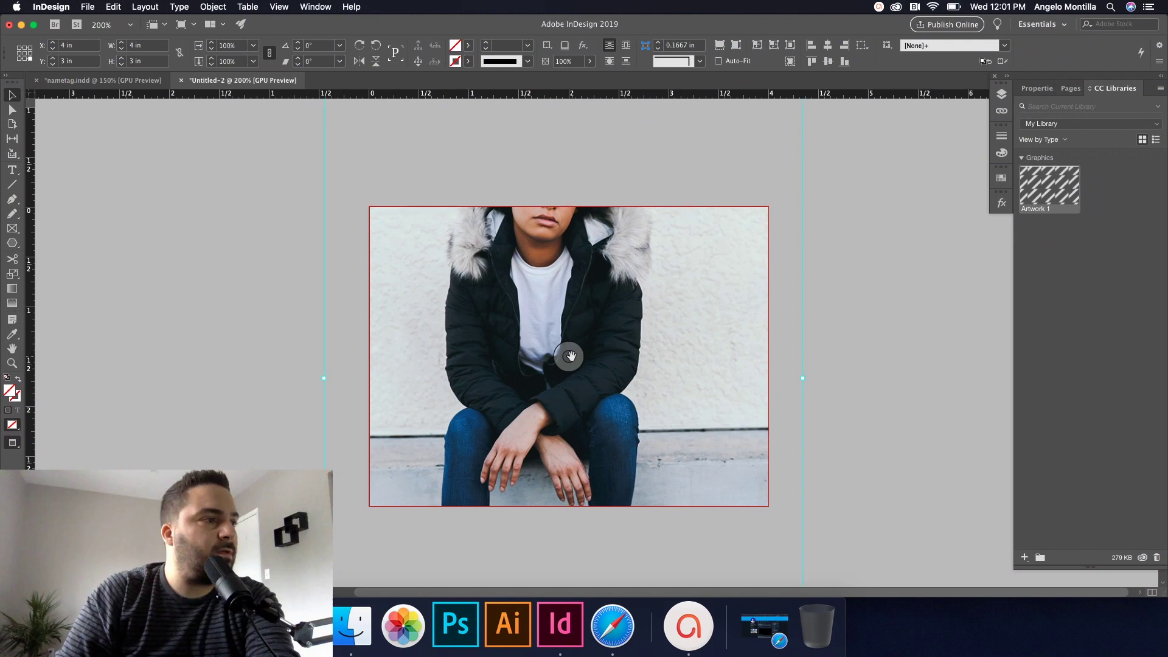
{"action": "mouse_move", "coordinate": [570, 356]}
{"action": "left_mouse_down"}
{"action": "mouse_move", "coordinate": [578, 403]}
{"action": "mouse_move", "coordinate": [579, 362]}
{"action": "left_mouse_up"}
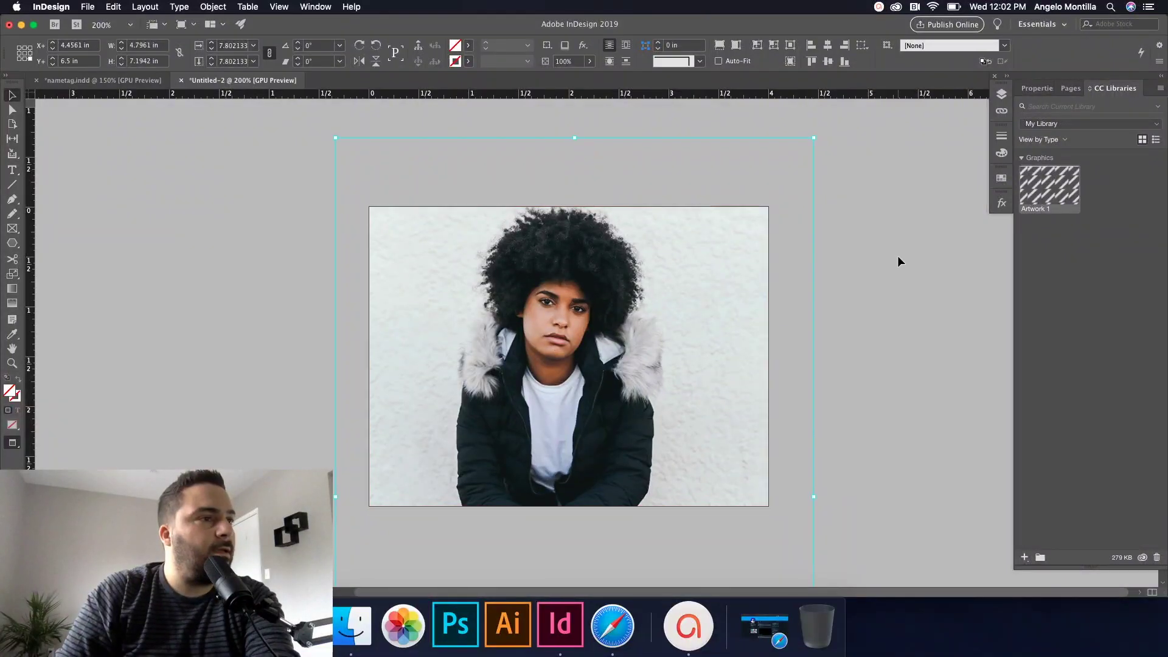
{"action": "left_click", "coordinate": [900, 261]}
Step: Set the photo frame's blend mode to Multiply with 90% opacity
{"action": "left_click", "coordinate": [1001, 203]}
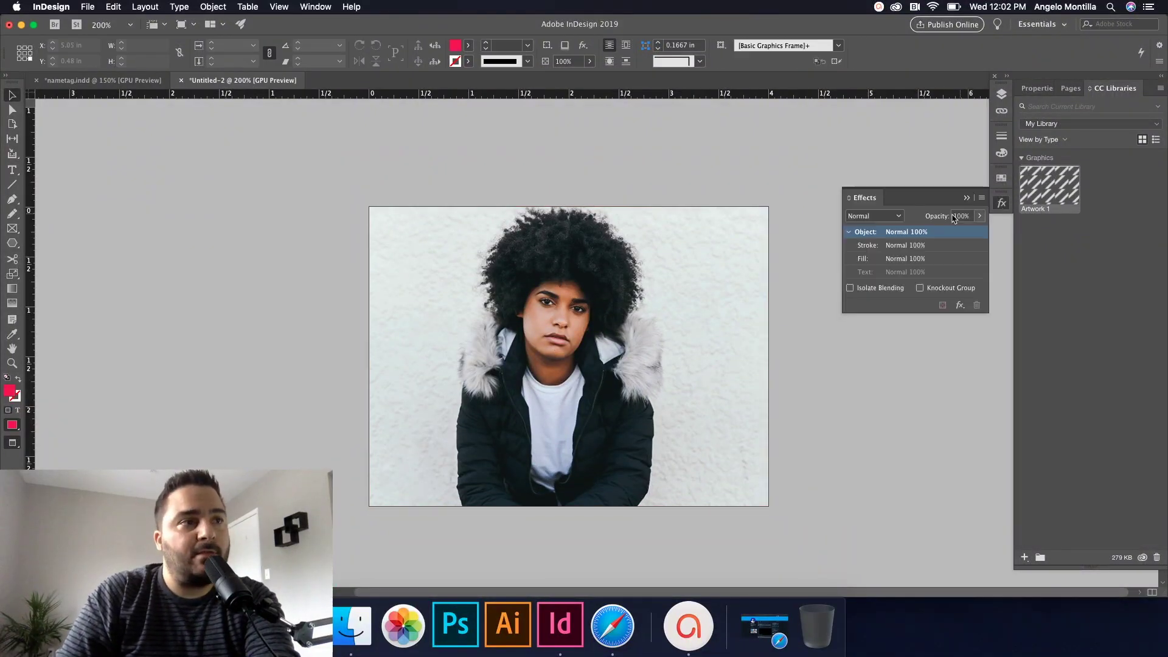
{"action": "left_click", "coordinate": [889, 219]}
{"action": "left_click", "coordinate": [887, 244]}
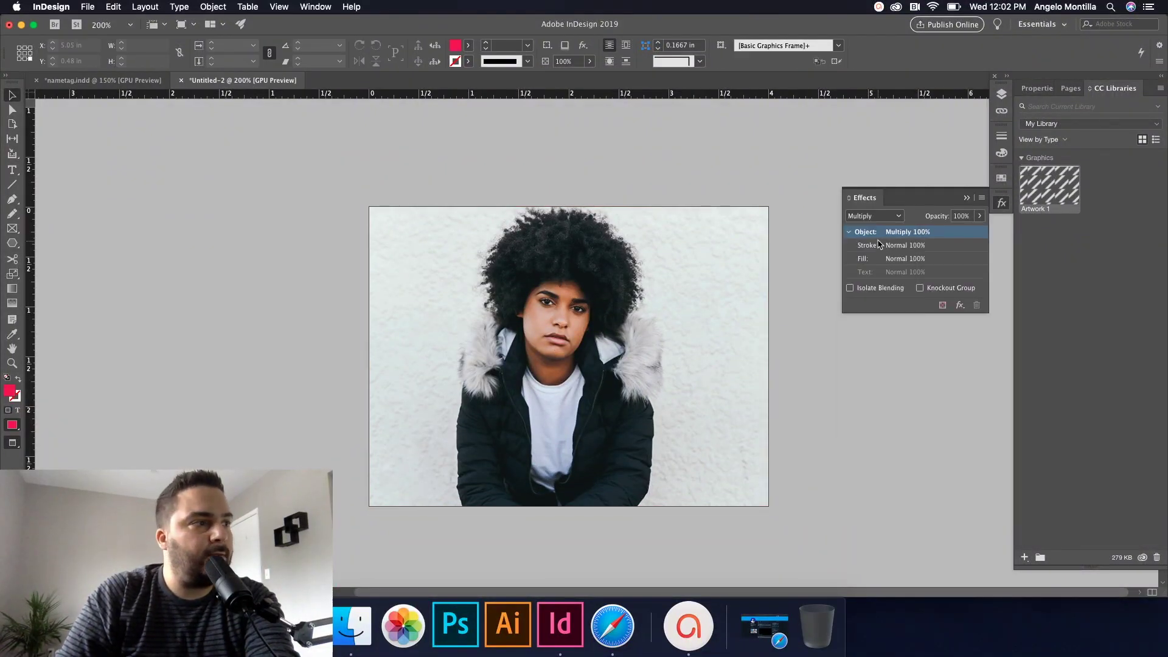
{"action": "left_click", "coordinate": [720, 297]}
{"action": "left_click", "coordinate": [1001, 203]}
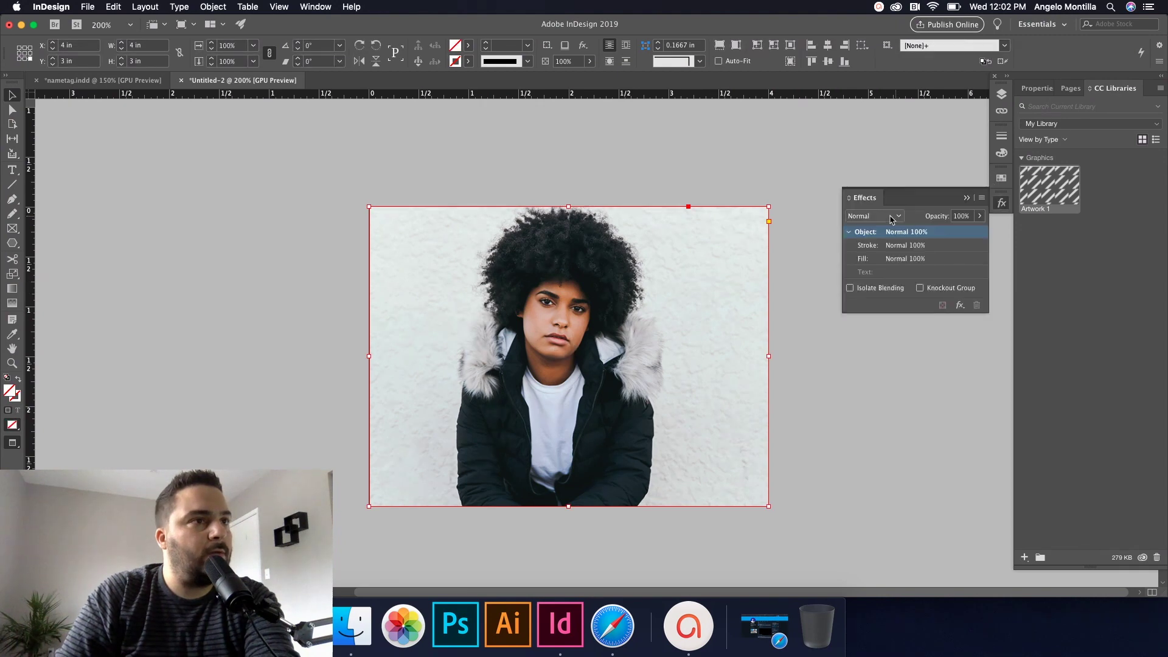
{"action": "left_click", "coordinate": [891, 218]}
{"action": "left_click", "coordinate": [883, 244]}
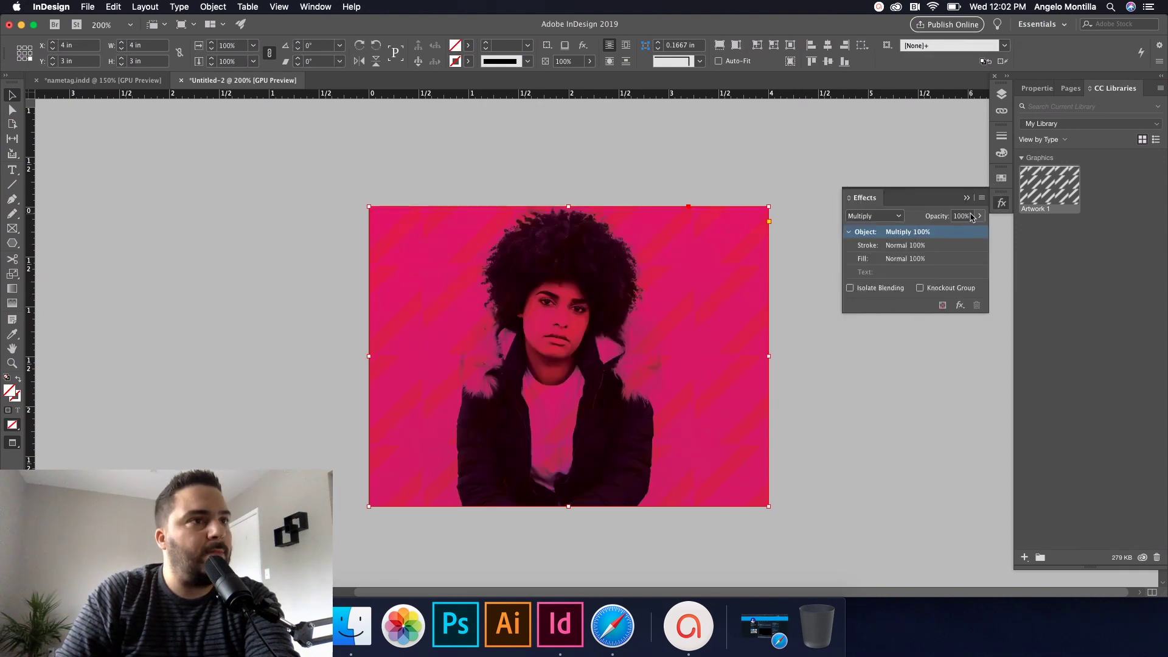
{"action": "left_click_drag", "start_coordinate": [972, 217], "coordinate": [945, 211]}
{"action": "type", "text": "90"}
{"action": "key", "text": "Return"}
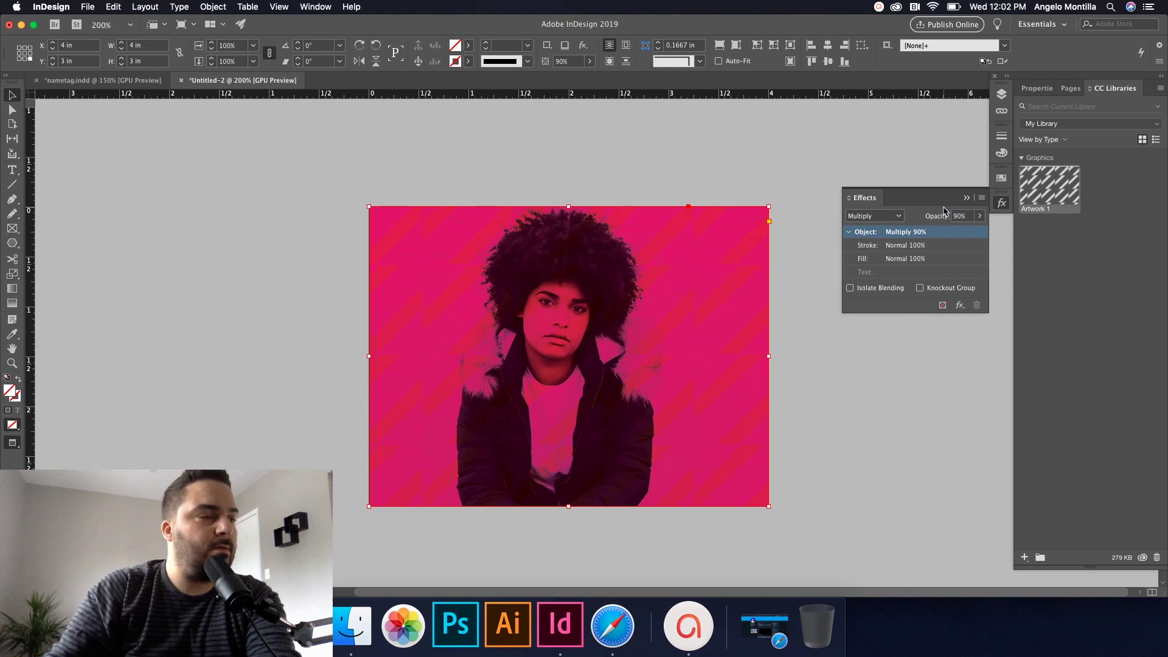
{"action": "left_click", "coordinate": [966, 198]}
{"action": "left_click", "coordinate": [863, 221]}
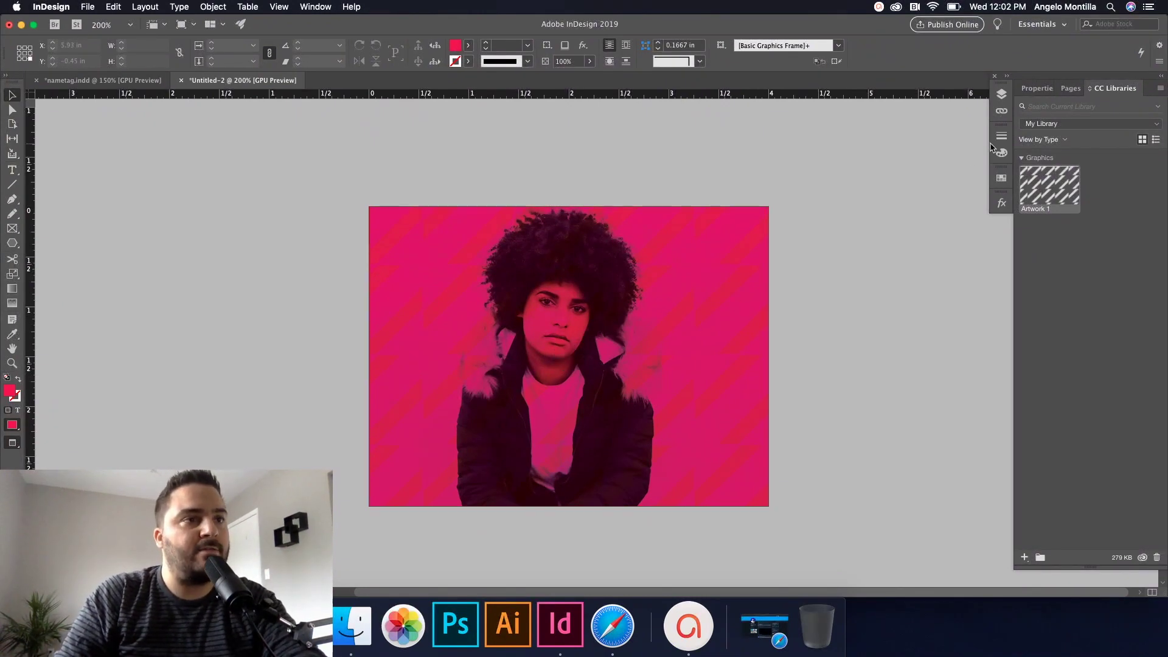
{"action": "left_click", "coordinate": [998, 98]}
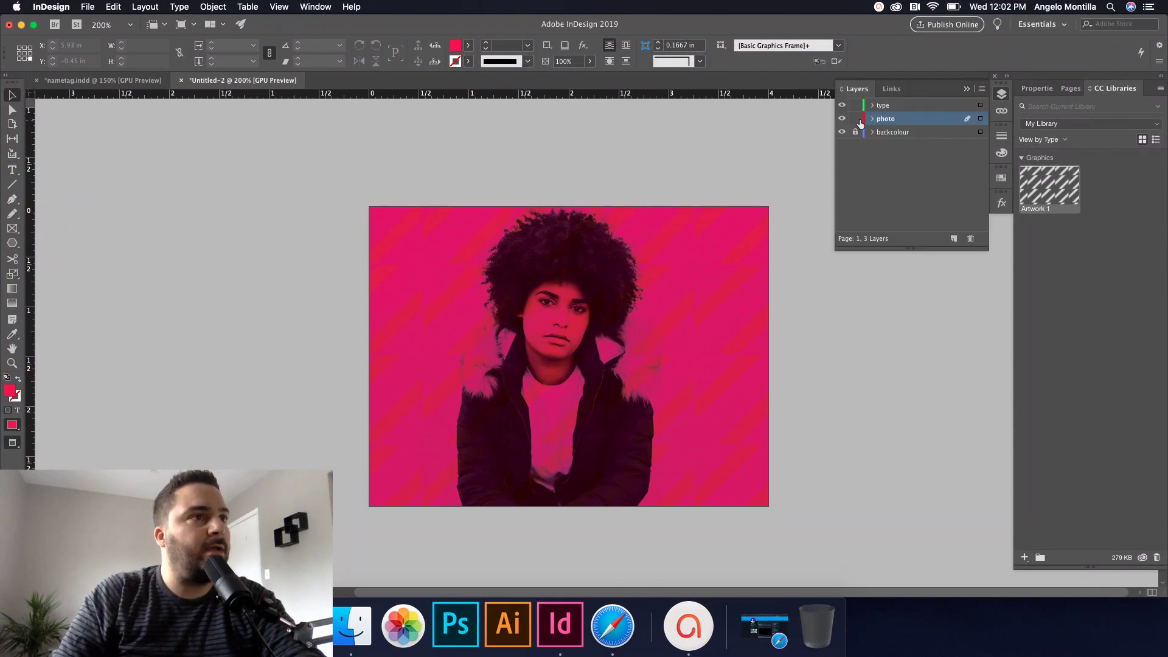
Step: Select the 2019 DESIGN SUMMIT and date frames in nametag.indd, then go to Untitled-2
{"action": "left_click", "coordinate": [816, 321]}
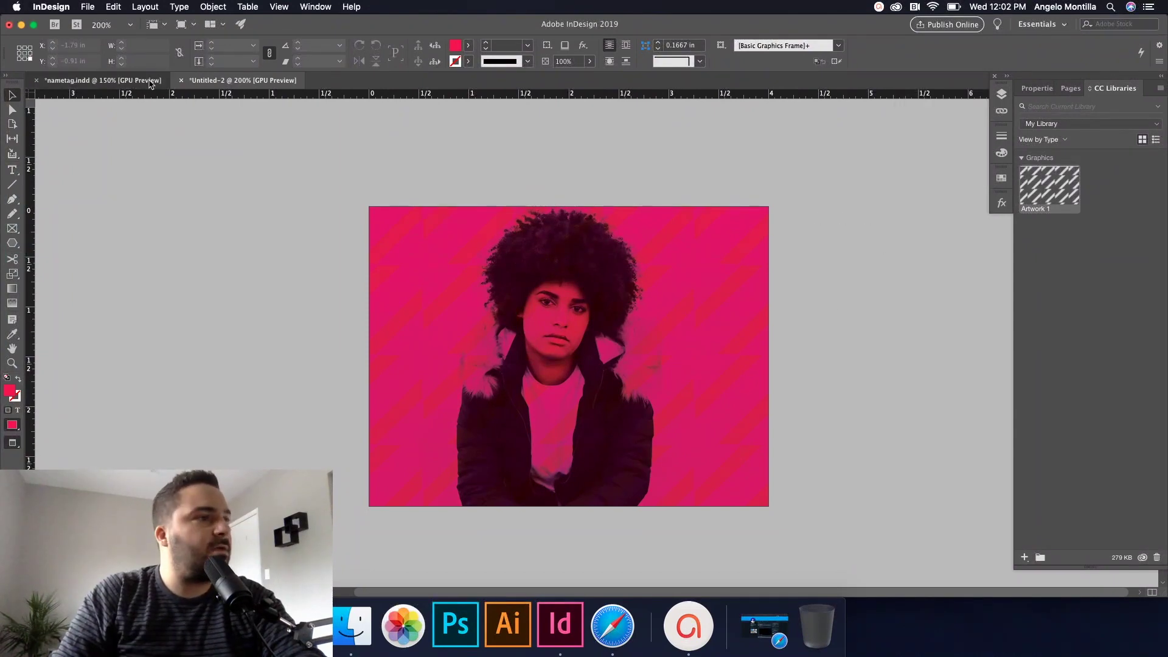
{"action": "left_click", "coordinate": [151, 82]}
{"action": "left_click", "coordinate": [673, 243]}
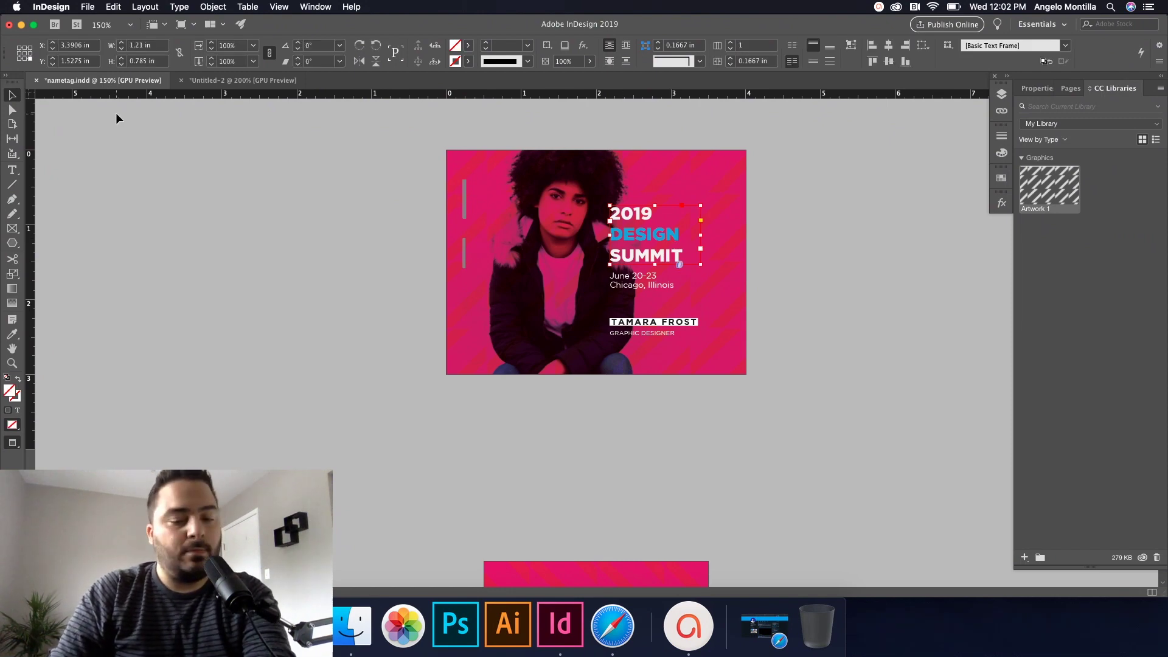
{"action": "left_click", "coordinate": [629, 284], "text": "shift"}
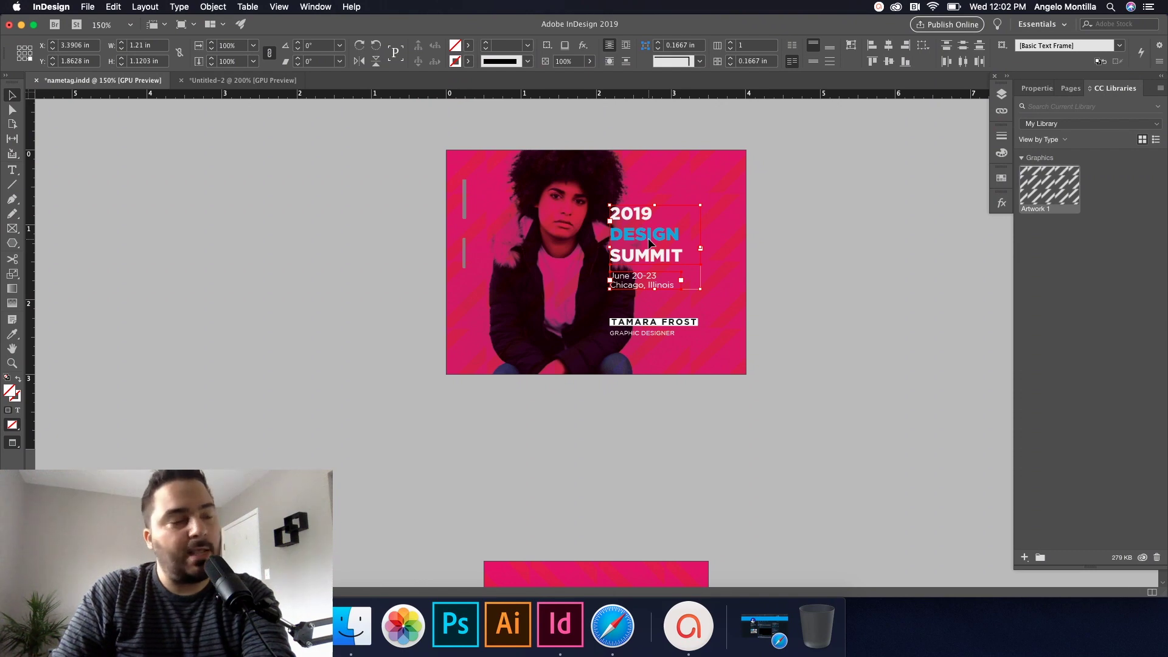
{"action": "left_click", "coordinate": [242, 80]}
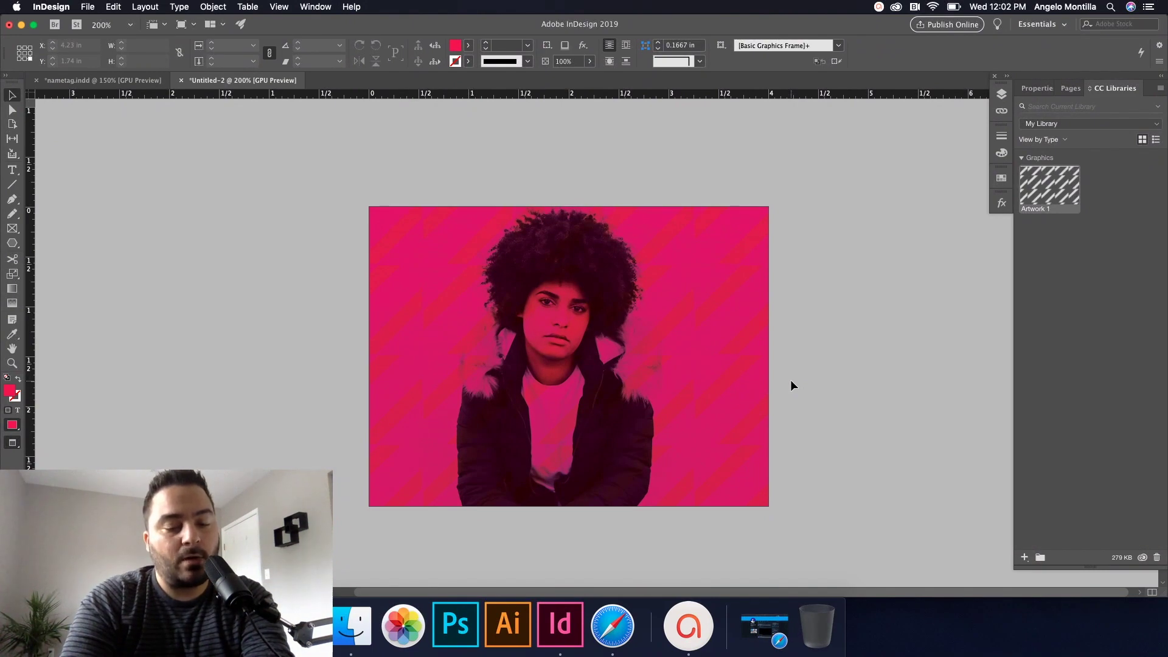
Step: Attempt pasting the summit text into Untitled-2 and cancel each locked-layers warning
{"action": "key", "text": "super+v"}
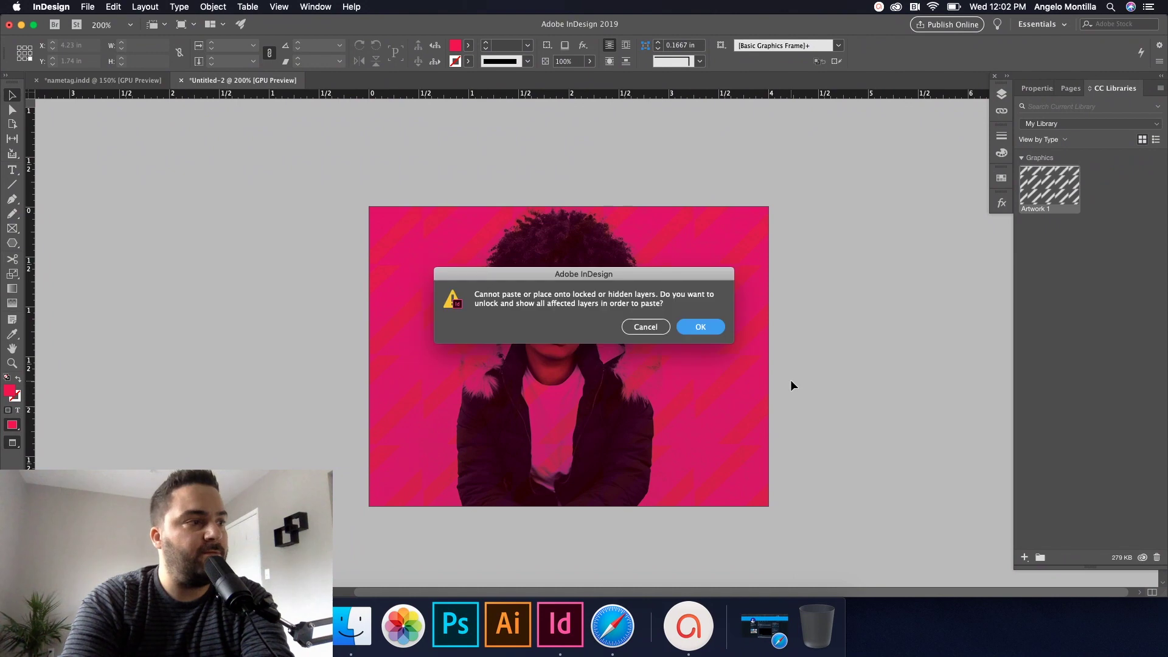
{"action": "left_click", "coordinate": [648, 329]}
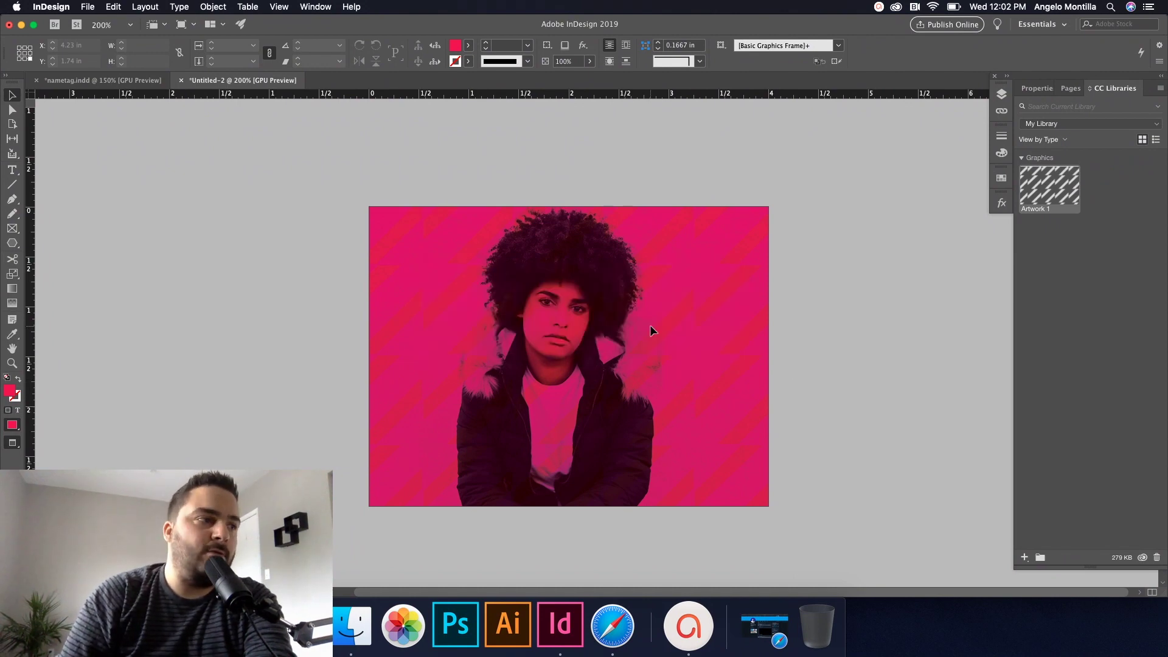
{"action": "key", "text": "super+v"}
{"action": "left_click", "coordinate": [644, 327]}
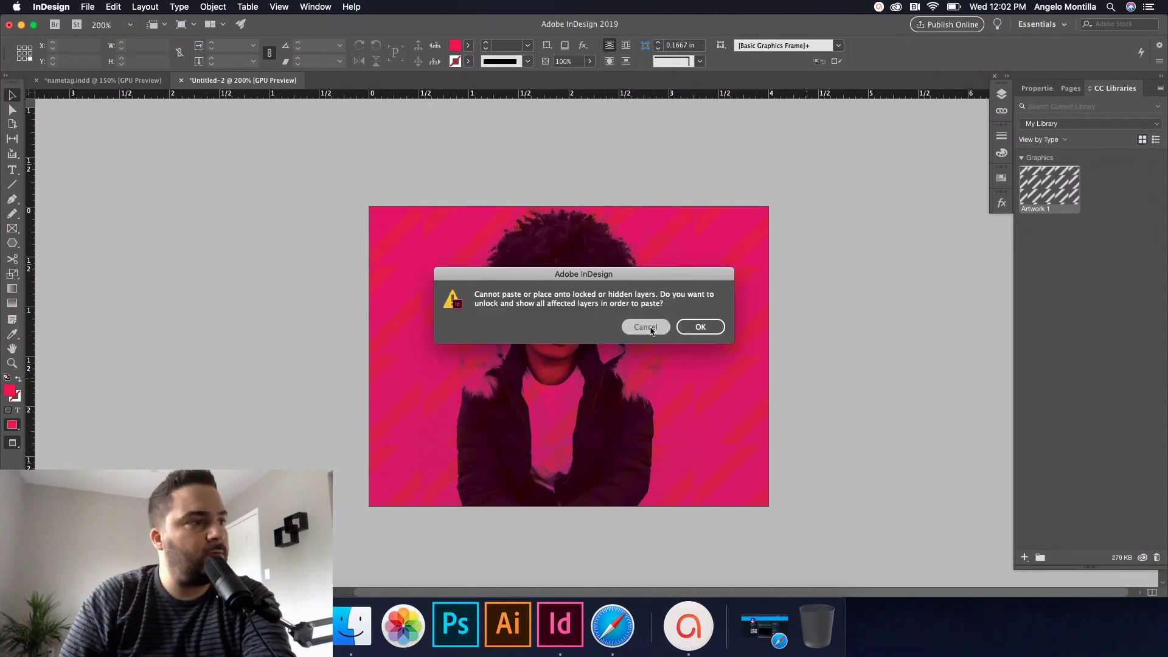
{"action": "left_click", "coordinate": [122, 79]}
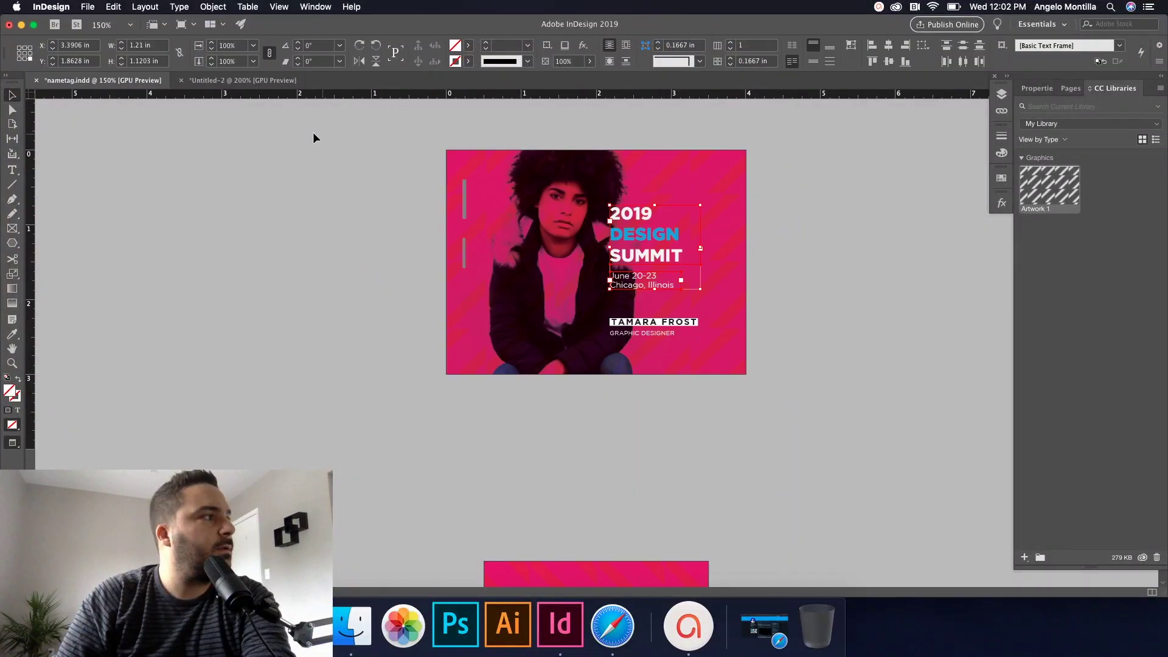
{"action": "left_click", "coordinate": [674, 246]}
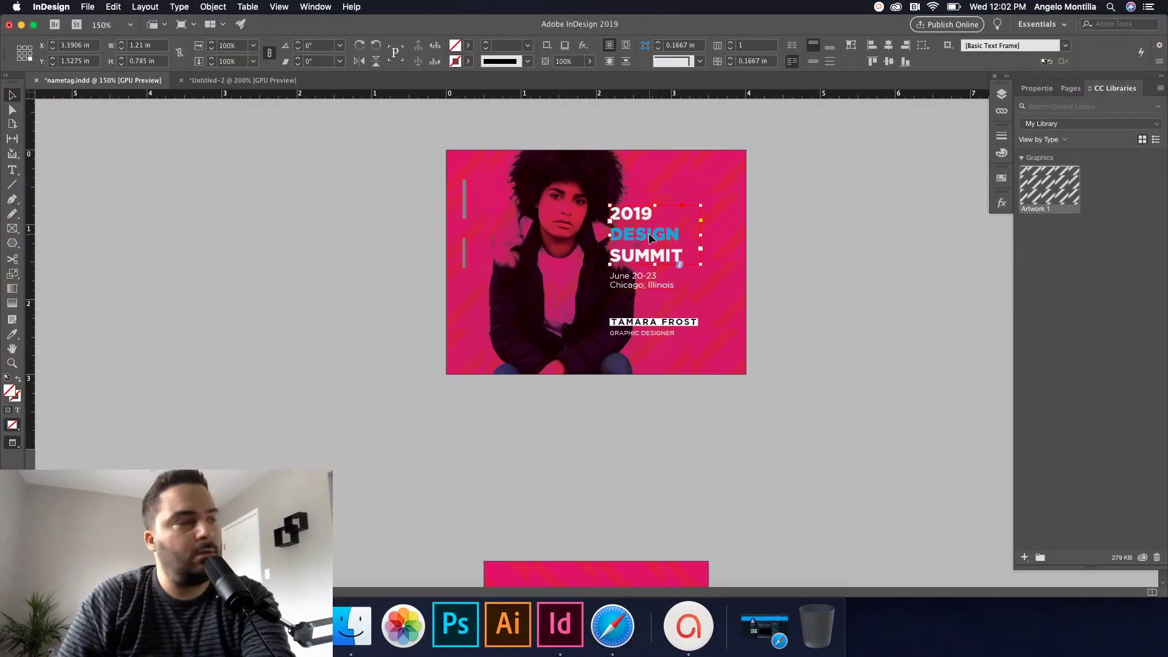
{"action": "key", "text": "super+grave"}
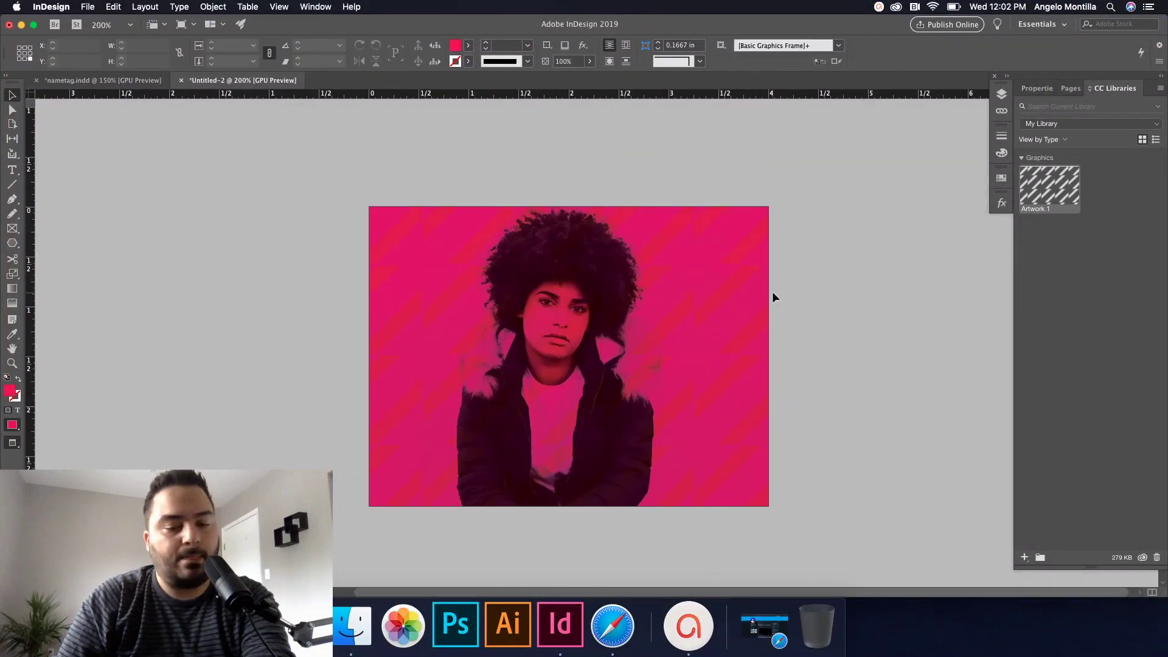
{"action": "key", "text": "super+v"}
{"action": "key", "text": "Escape"}
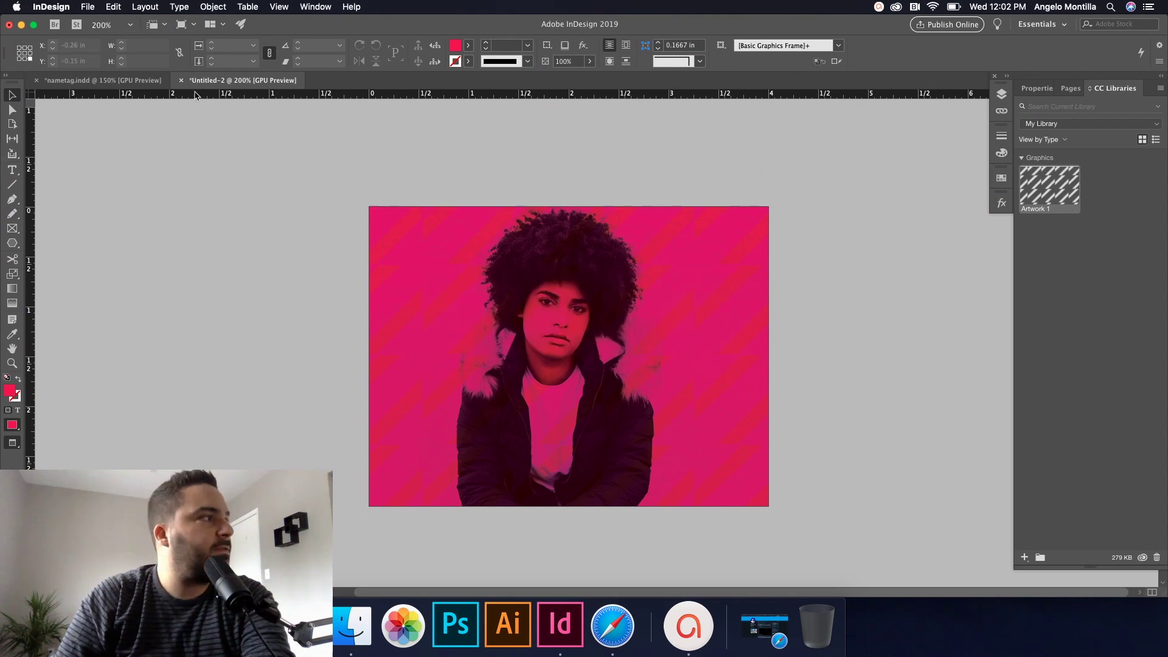
Step: Check layer locking in nametag.indd, then show Untitled-2 in Normal screen mode
{"action": "key", "text": "super+grave"}
{"action": "left_click", "coordinate": [1003, 96]}
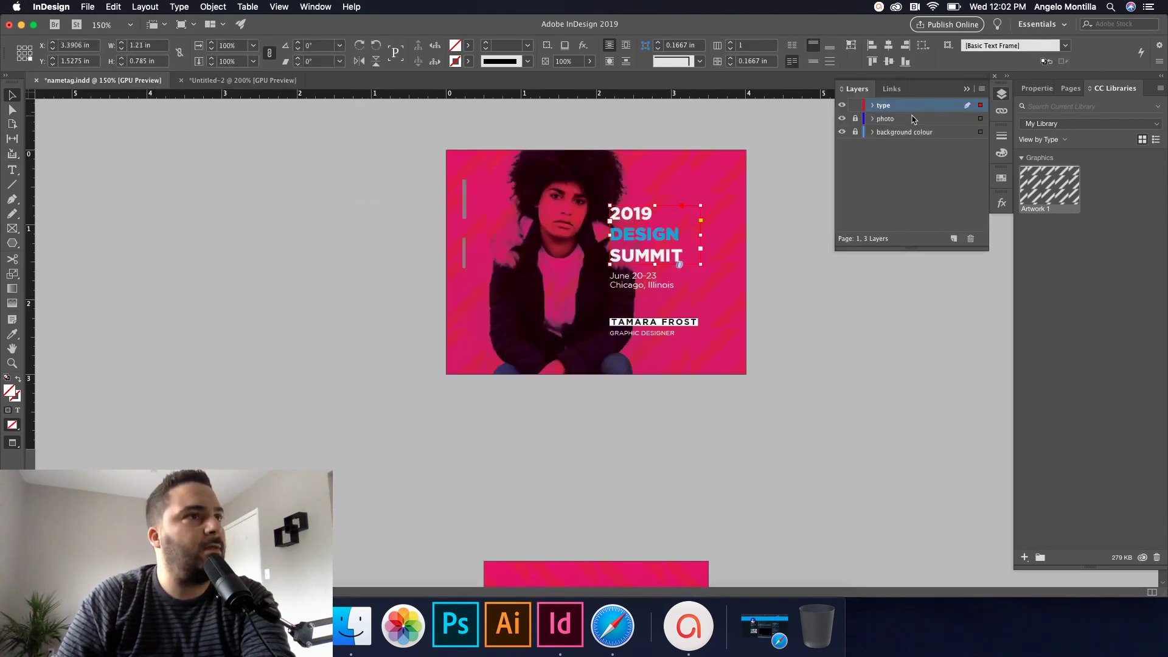
{"action": "left_click", "coordinate": [805, 168]}
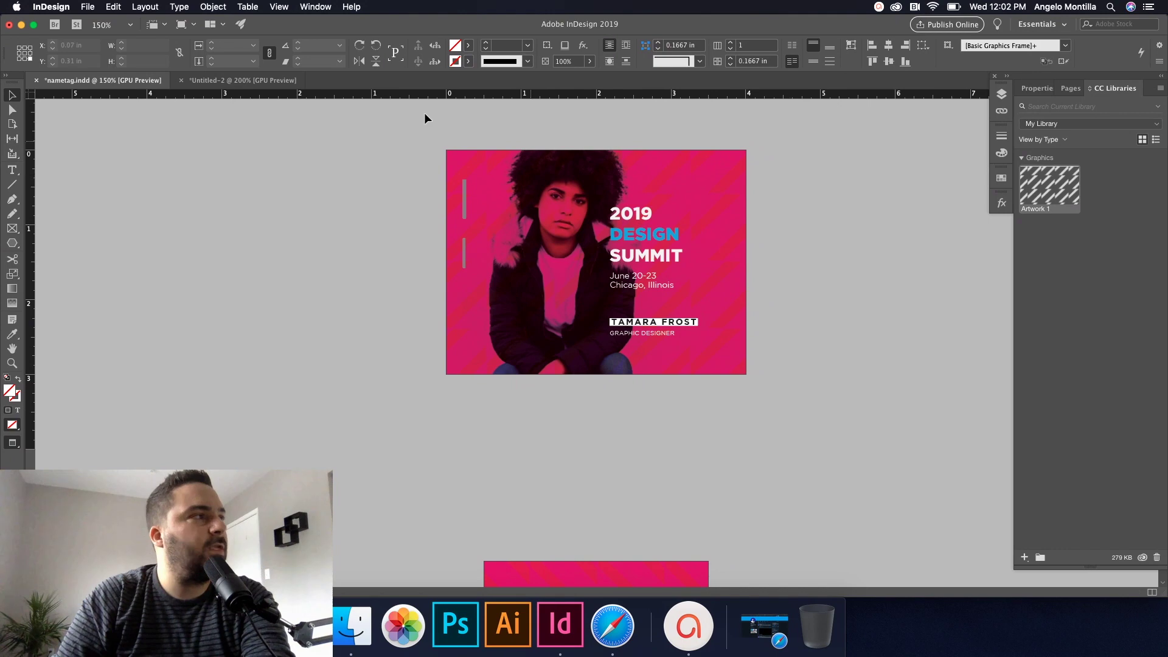
{"action": "key", "text": "super+grave"}
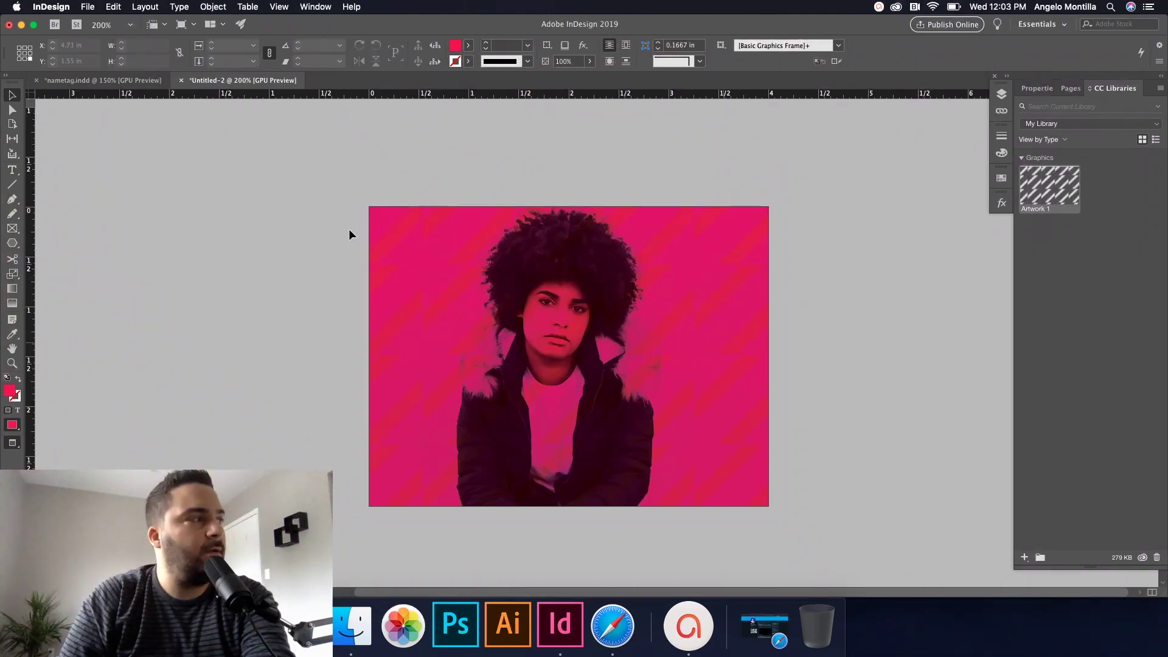
{"action": "key", "text": "w"}
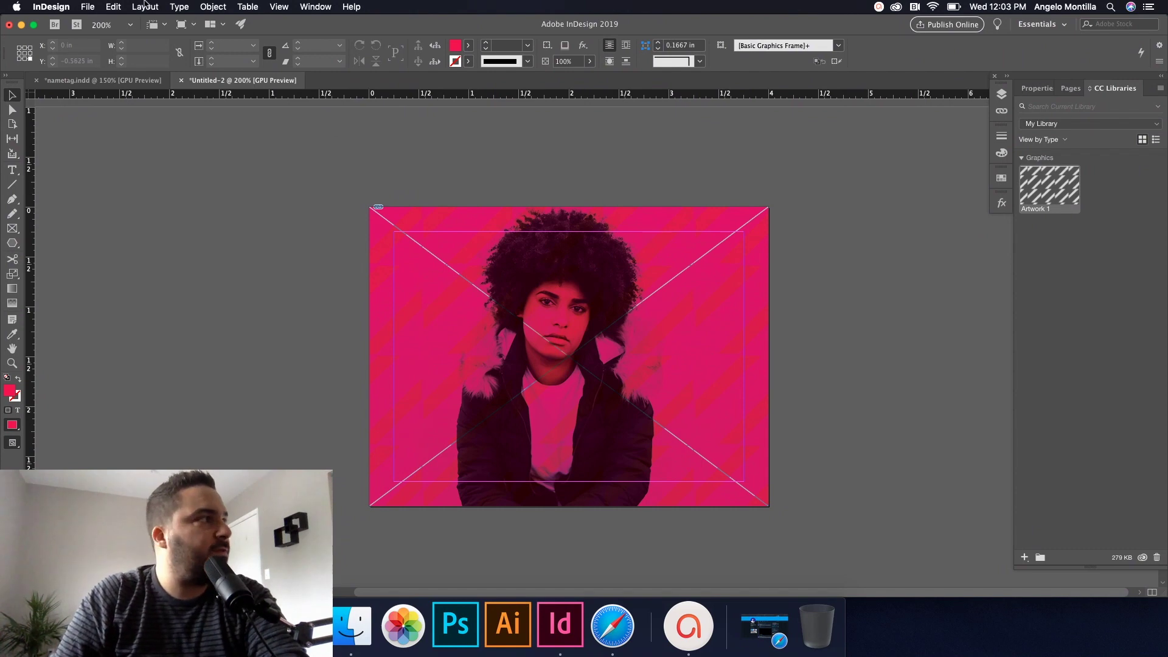
Step: Fit the whole page in the window and check the Pages and Layers panels
{"action": "left_click", "coordinate": [145, 6]}
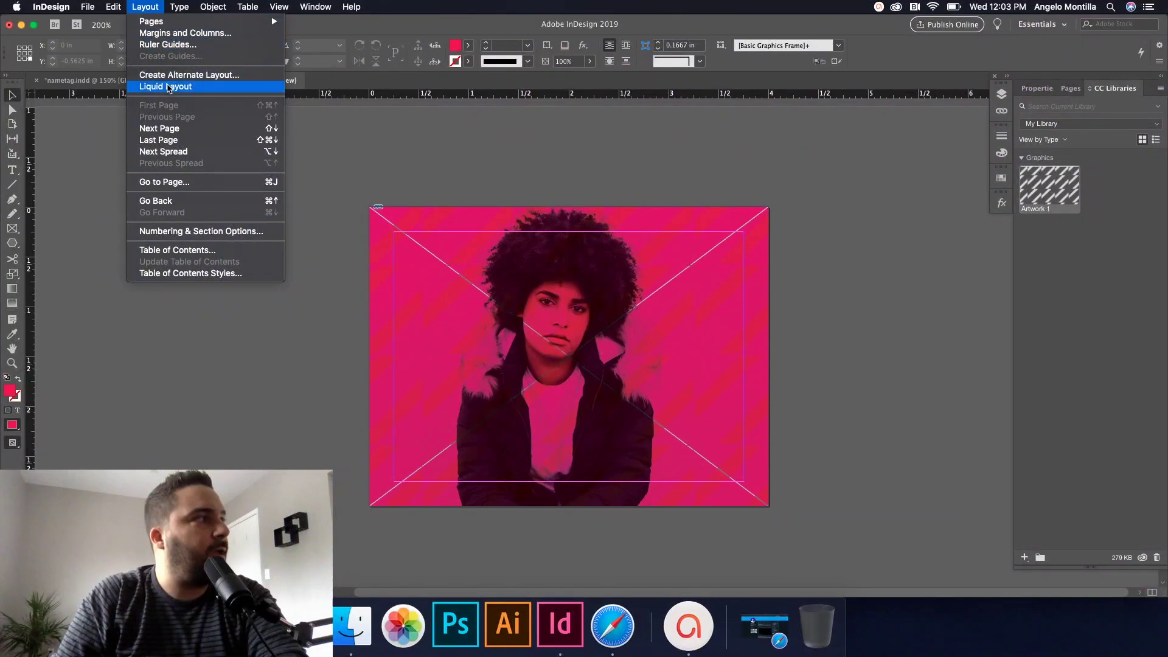
{"action": "left_click", "coordinate": [158, 6]}
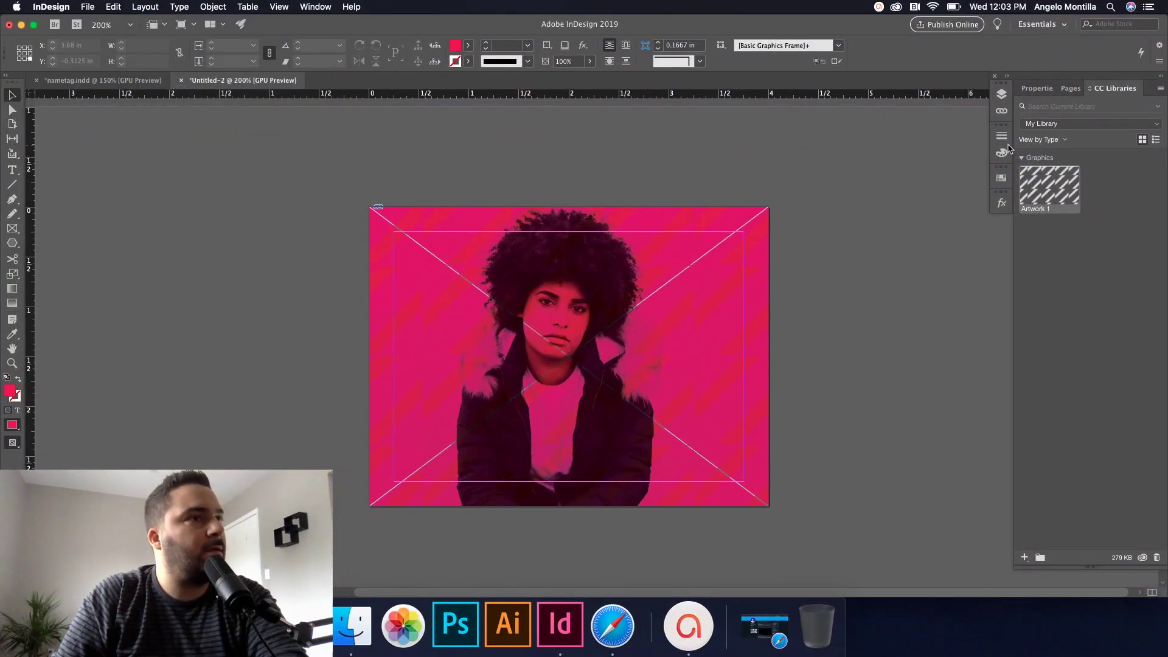
{"action": "left_click", "coordinate": [1071, 88]}
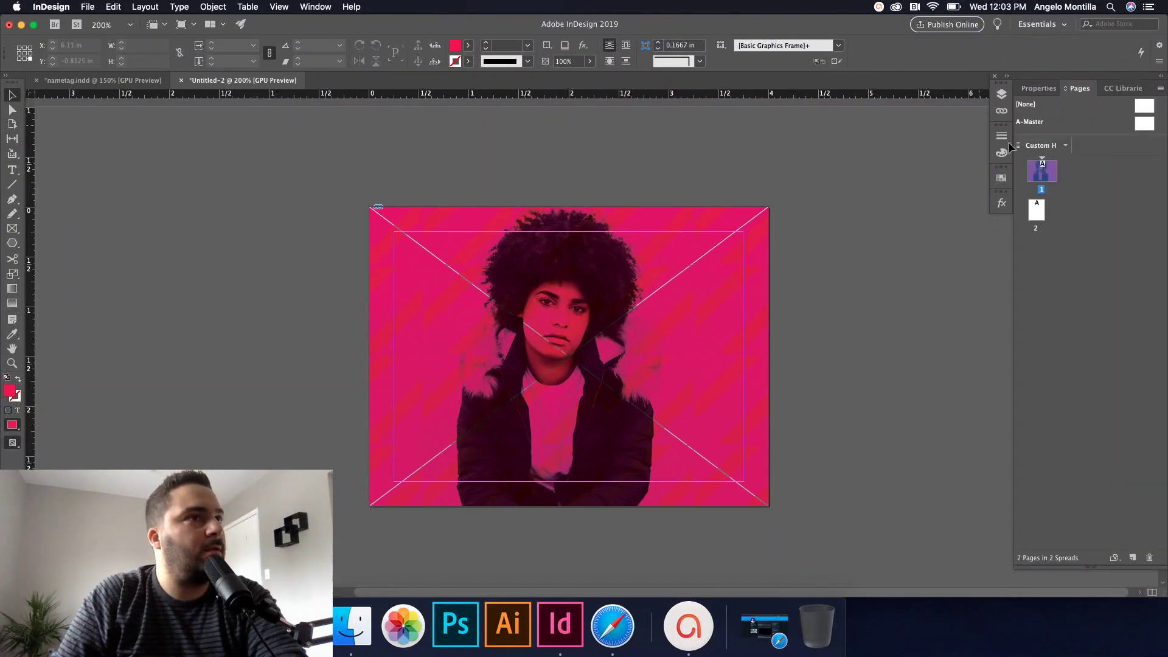
{"action": "key", "text": "super+0"}
{"action": "left_click", "coordinate": [145, 7]}
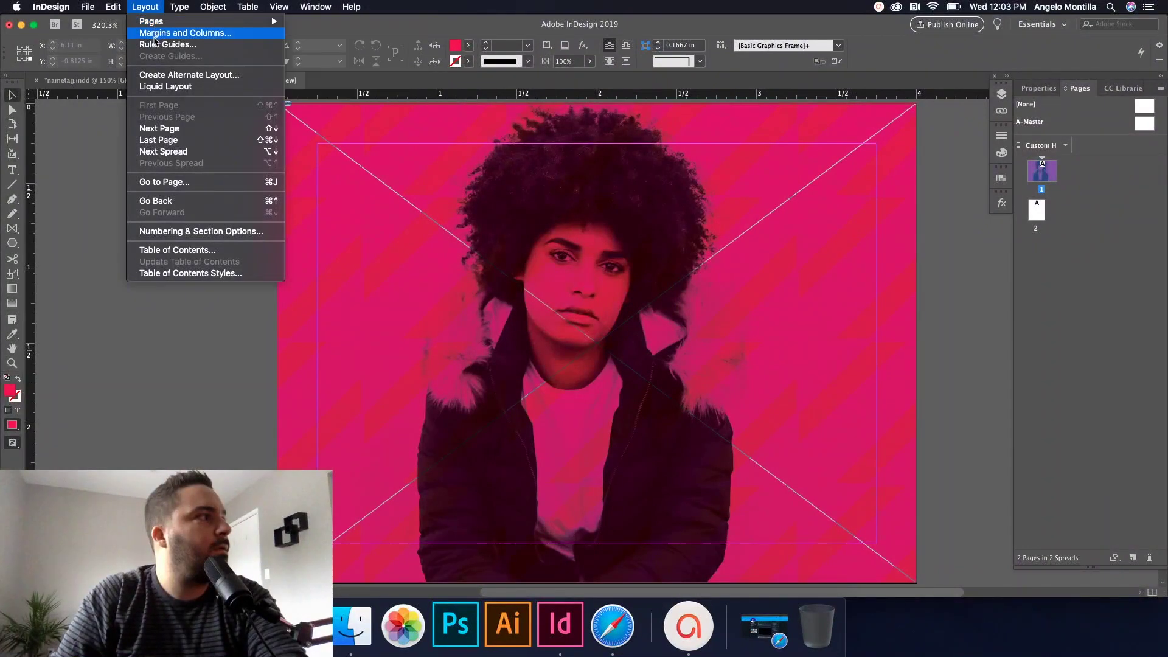
{"action": "left_click", "coordinate": [117, 165]}
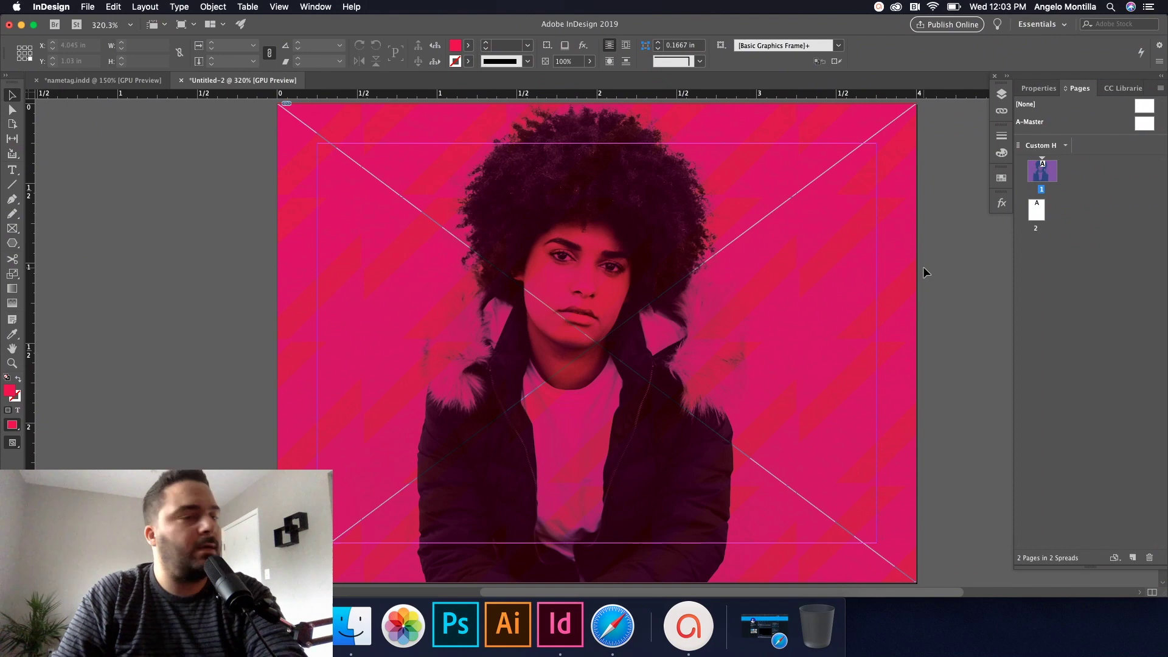
{"action": "key", "text": "w"}
{"action": "key", "text": "super+minus"}
{"action": "key", "text": "w"}
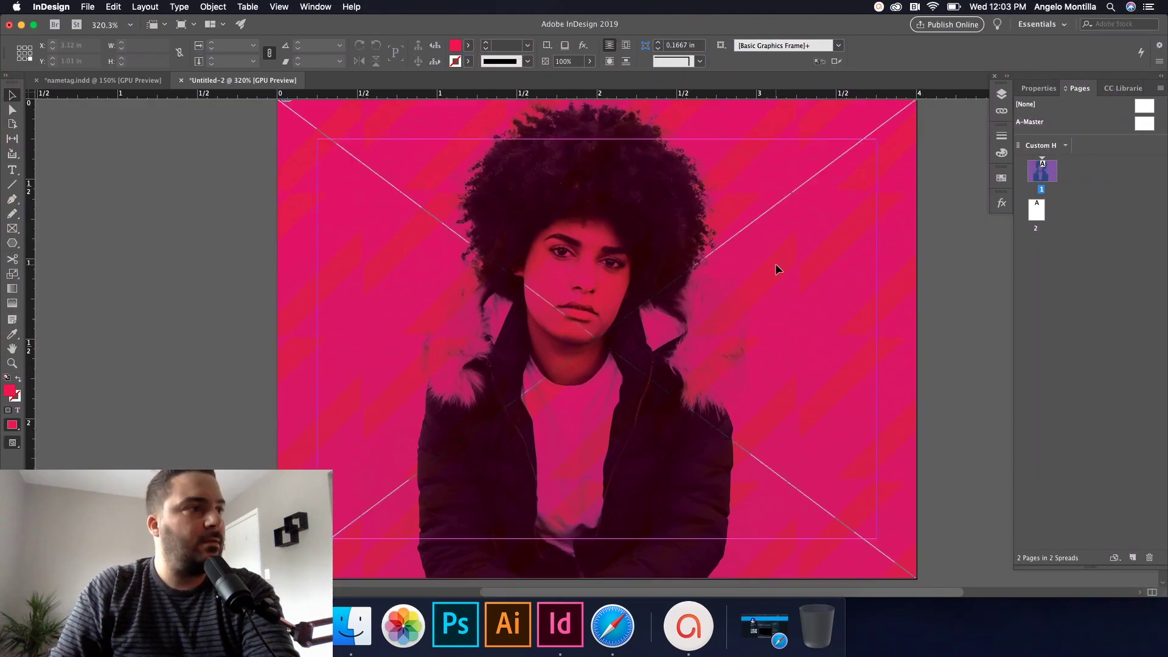
{"action": "key", "text": "super+minus"}
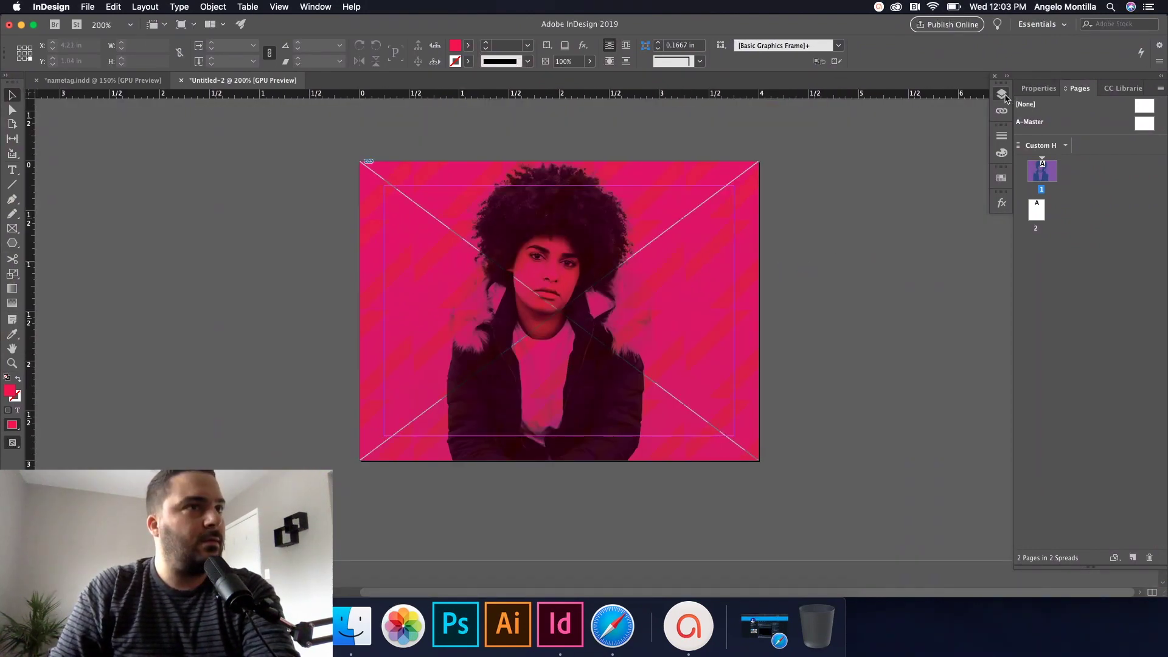
{"action": "left_click", "coordinate": [1001, 94]}
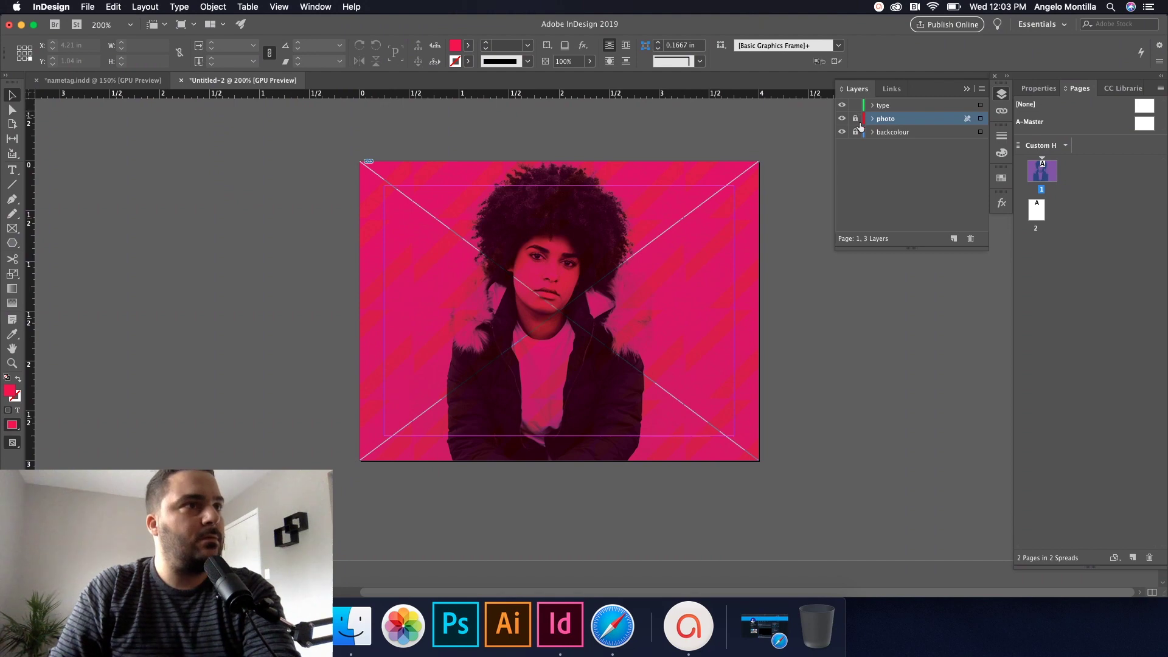
{"action": "left_click", "coordinate": [1129, 186]}
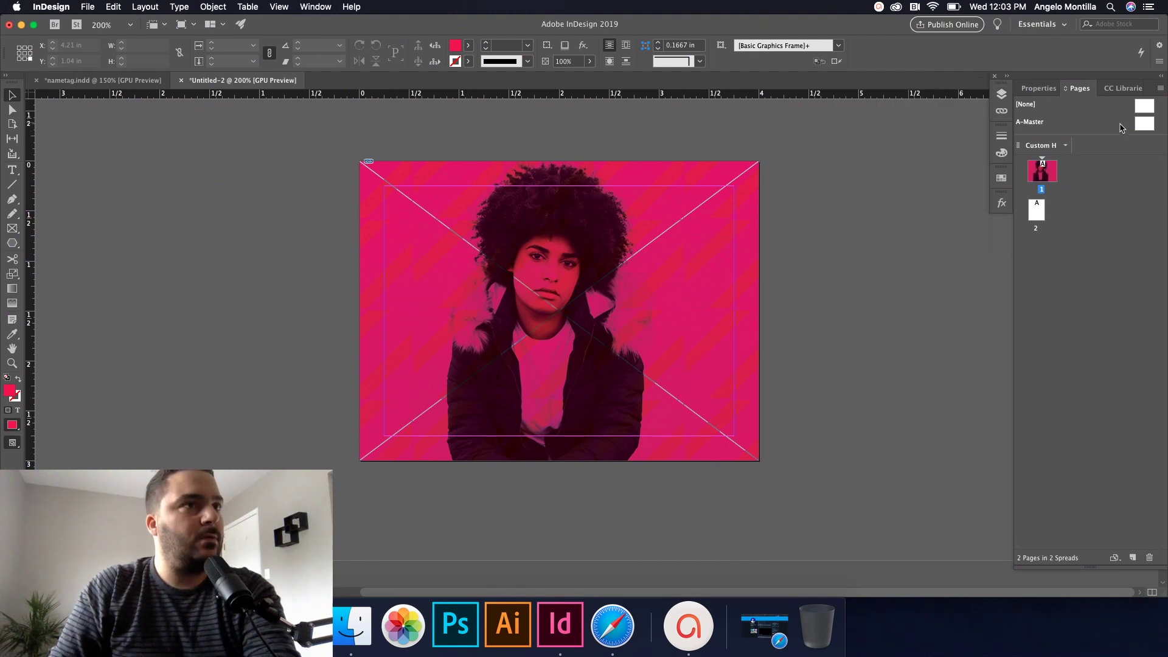
Step: Add a 4-row by 4-column guide grid to the A-Master, then return to page 1
{"action": "double_click", "coordinate": [1123, 127]}
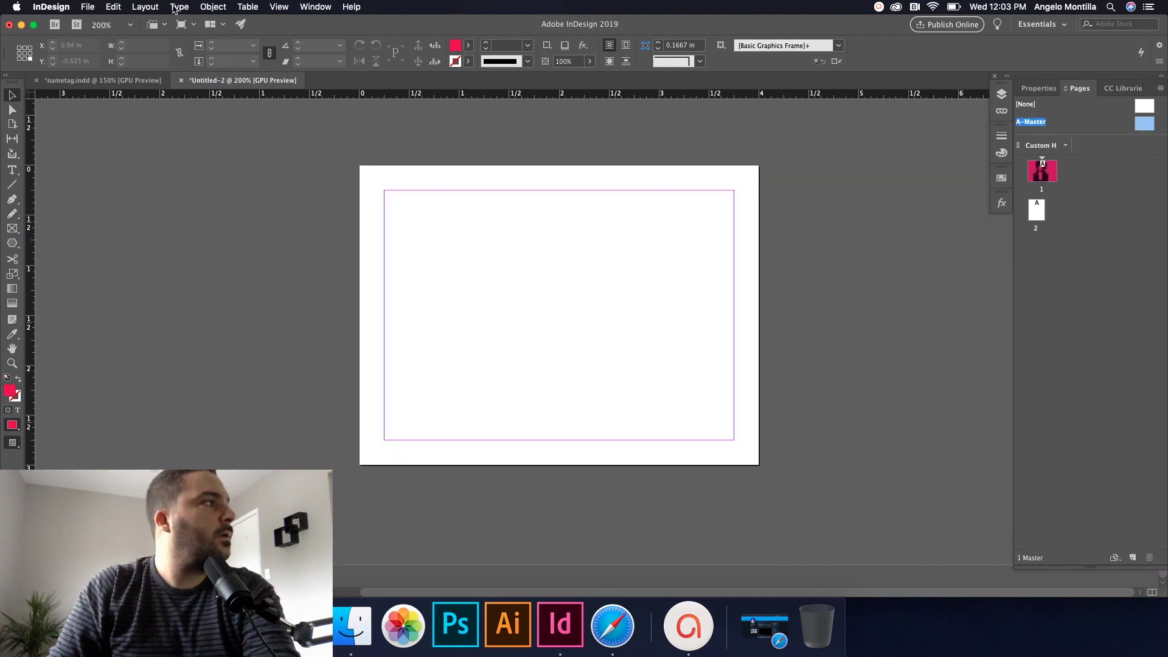
{"action": "left_click", "coordinate": [145, 6]}
{"action": "left_click", "coordinate": [186, 59]}
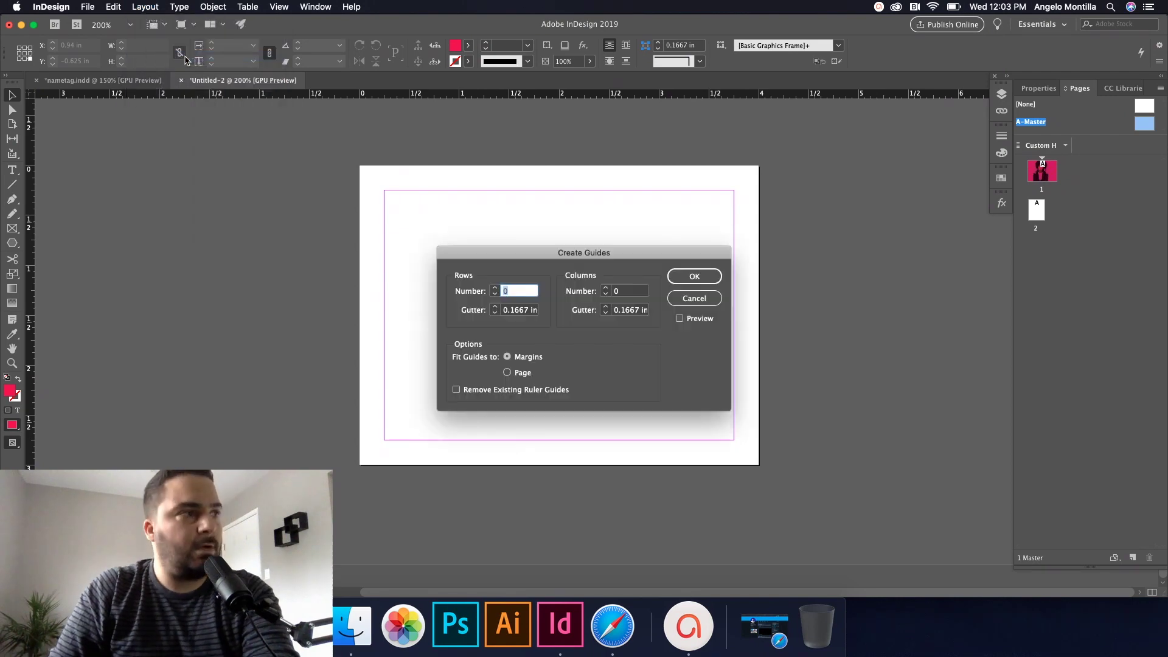
{"action": "left_click", "coordinate": [495, 289]}
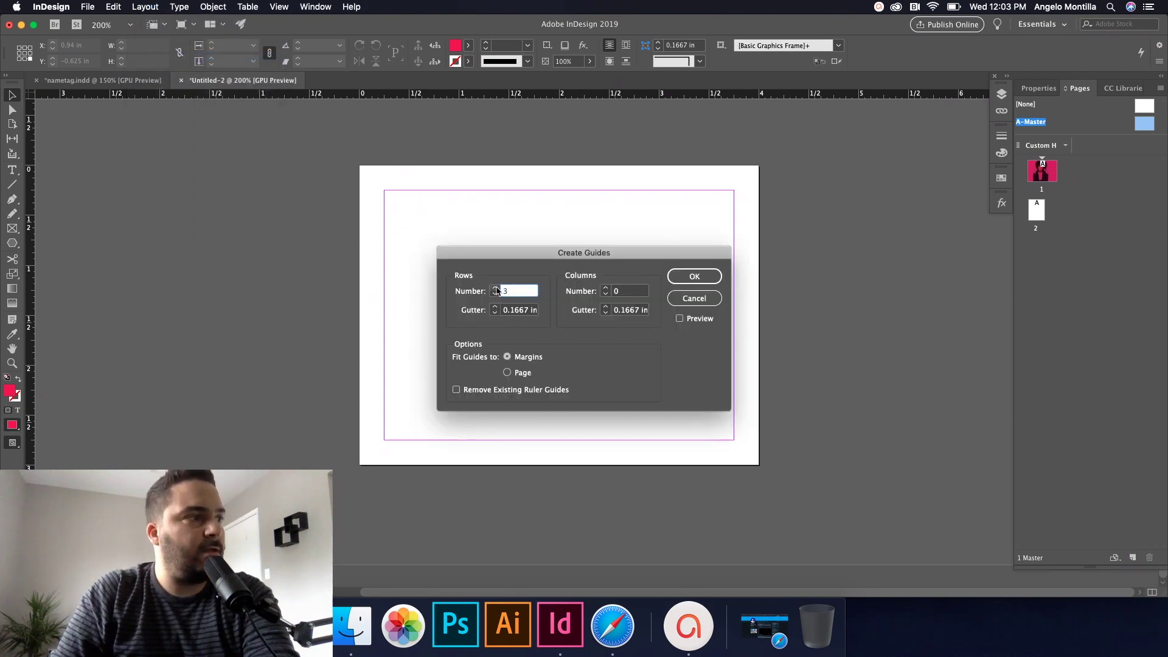
{"action": "left_click", "coordinate": [495, 289]}
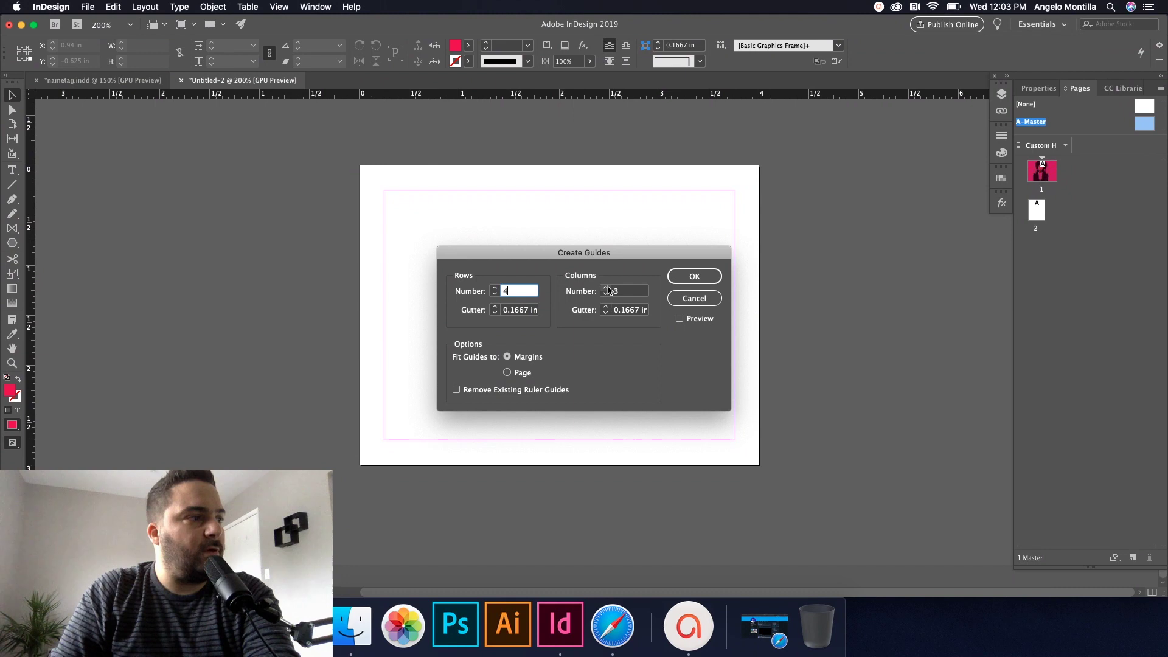
{"action": "left_click", "coordinate": [694, 277]}
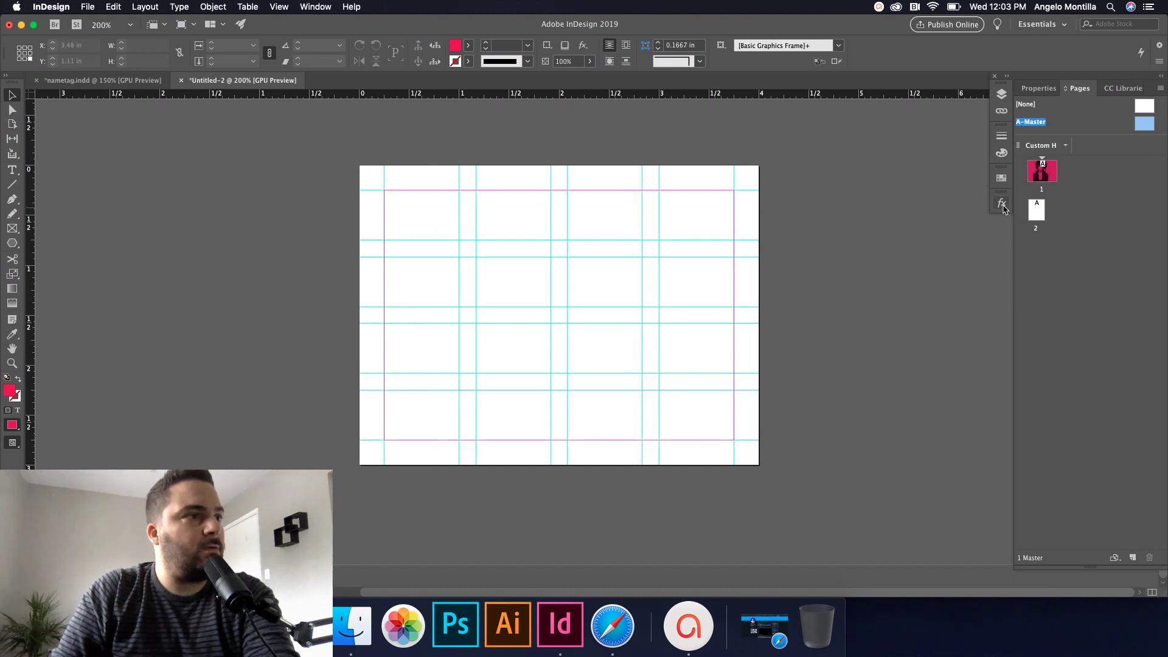
{"action": "double_click", "coordinate": [1031, 176]}
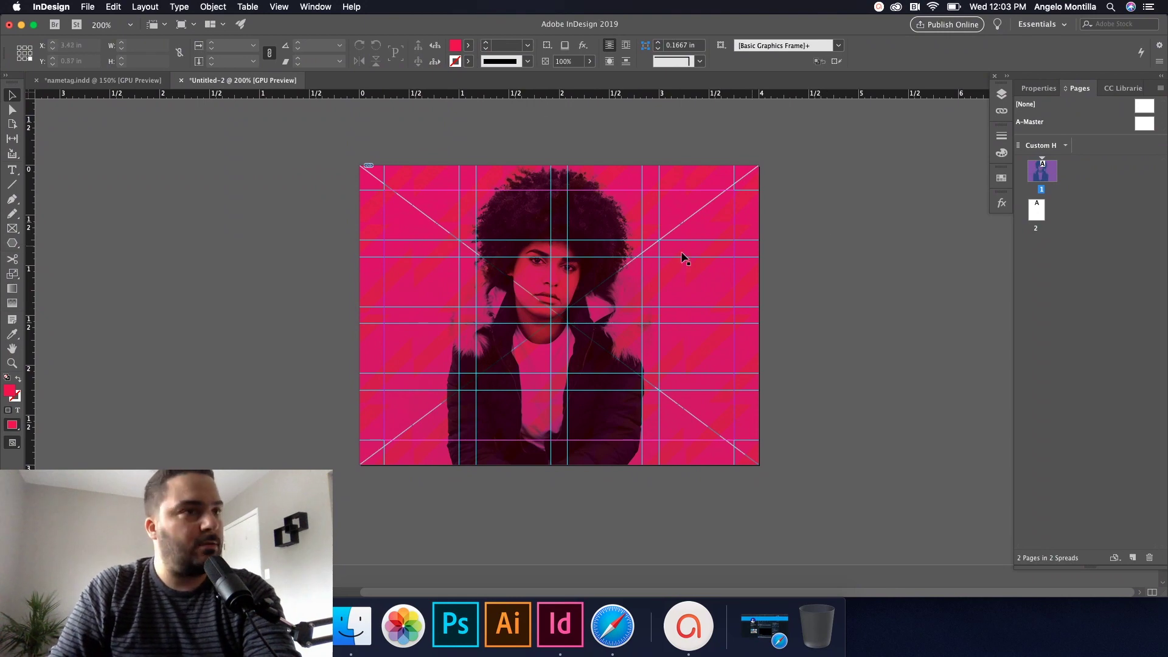
Step: Lock the photo and backcolour layers and make the type layer active
{"action": "scroll", "coordinate": [475, 310], "scroll_direction": "up", "scroll_amount": 2}
{"action": "scroll", "coordinate": [474, 311], "scroll_direction": "down", "scroll_amount": 1}
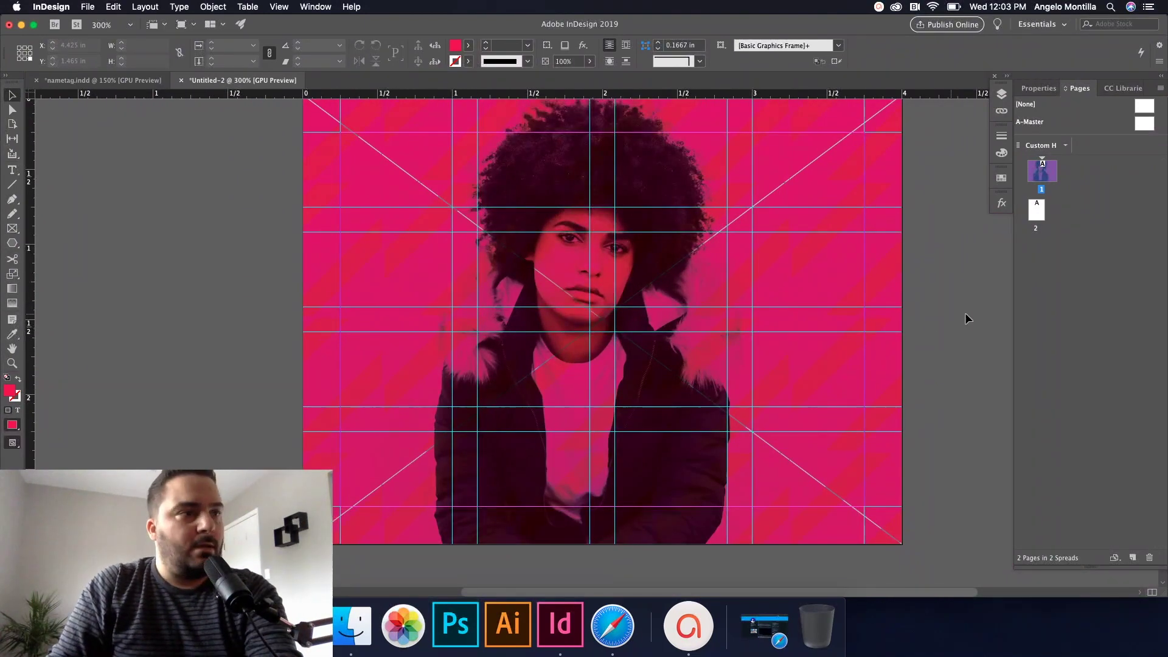
{"action": "left_click_drag", "start_coordinate": [950, 290], "coordinate": [905, 315]}
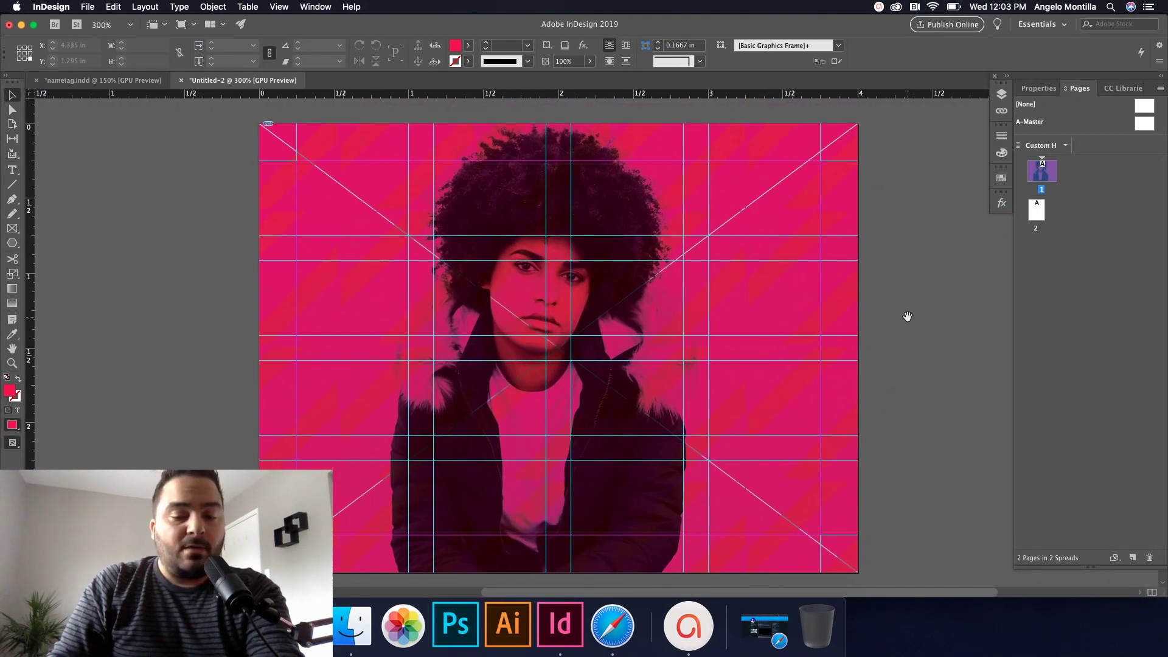
{"action": "left_click", "coordinate": [12, 171]}
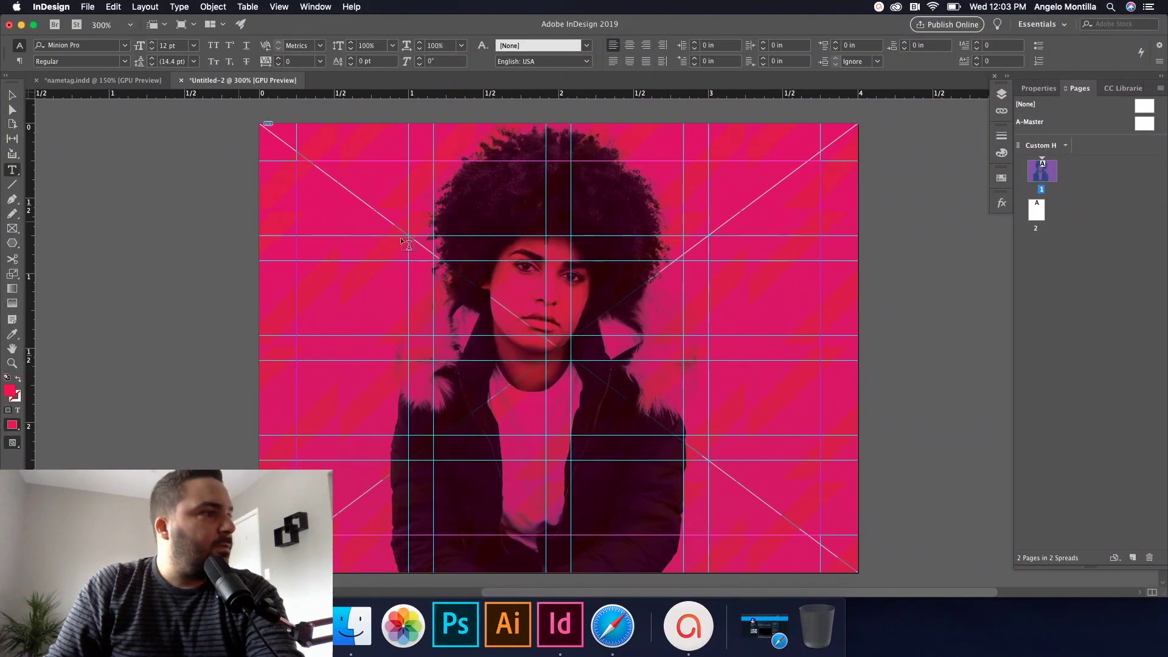
{"action": "left_click", "coordinate": [1002, 95]}
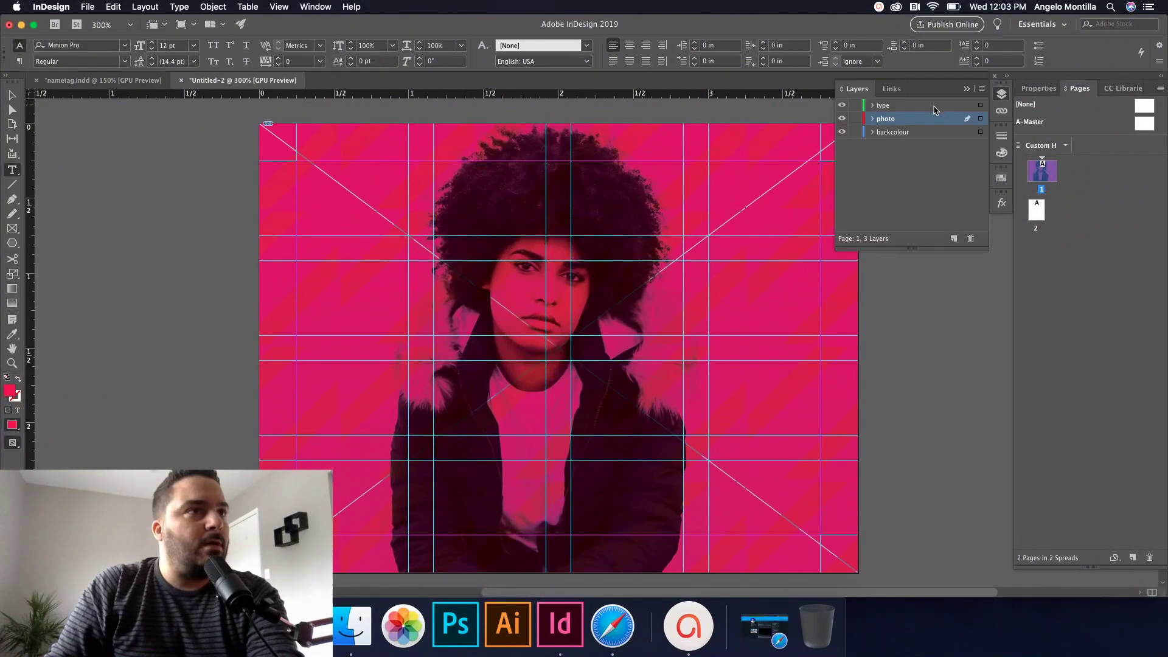
{"action": "left_click", "coordinate": [855, 118]}
{"action": "left_click", "coordinate": [856, 132]}
{"action": "left_click", "coordinate": [882, 106]}
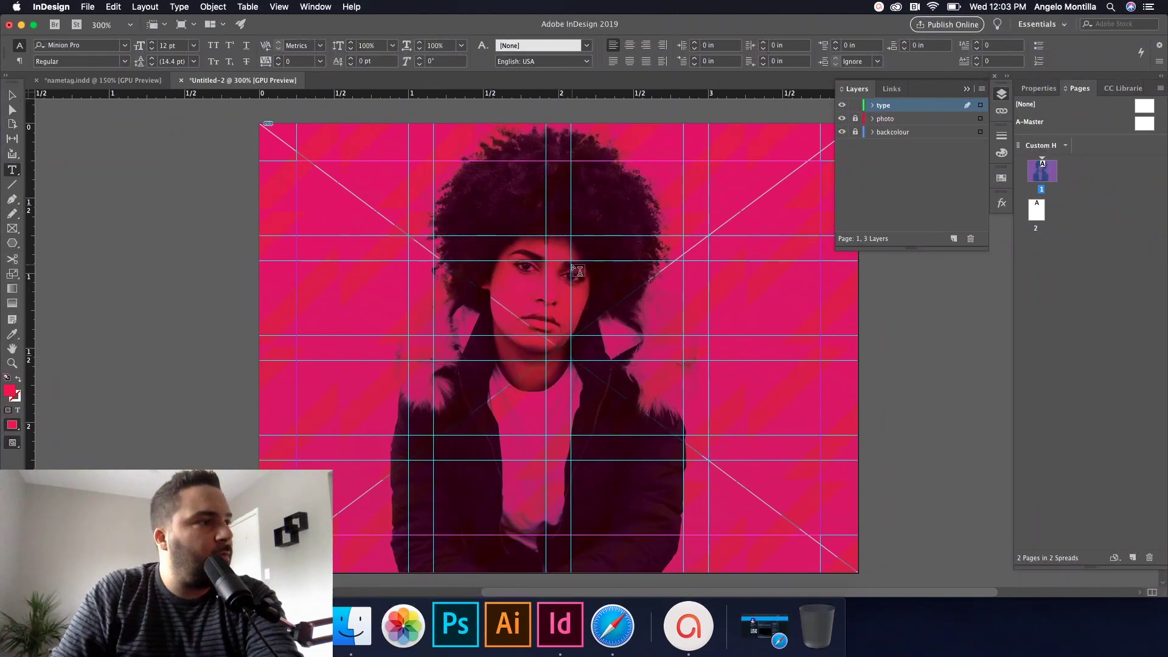
Step: Draw a text frame right of the face with '2019 DESIGN SUMMIT' in Gotham Black
{"action": "left_click_drag", "start_coordinate": [571, 261], "coordinate": [769, 418]}
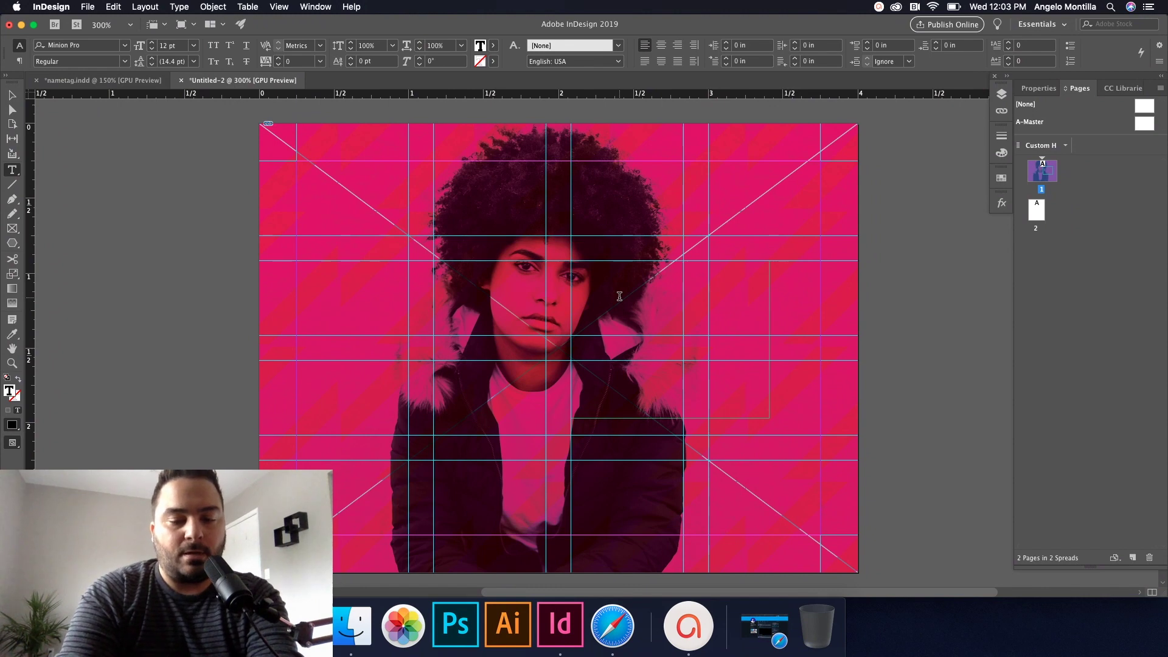
{"action": "type", "text": "2019"}
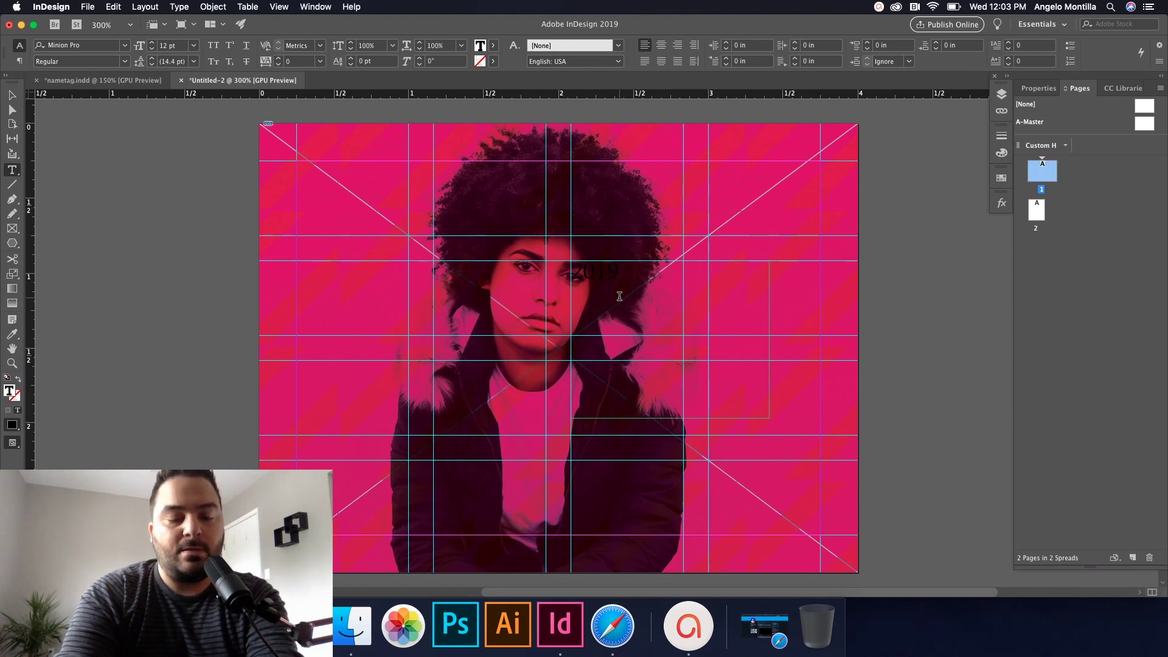
{"action": "type", "text": " DESIGN "}
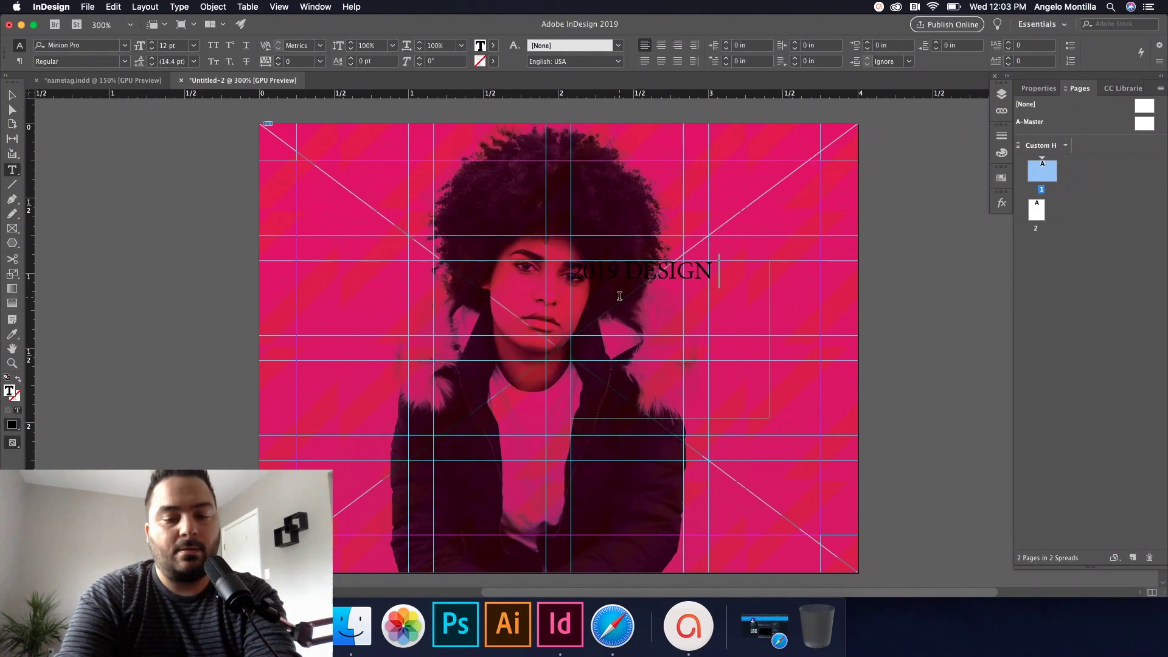
{"action": "type", "text": "SUMMIY"}
{"action": "key", "text": "BackSpace"}
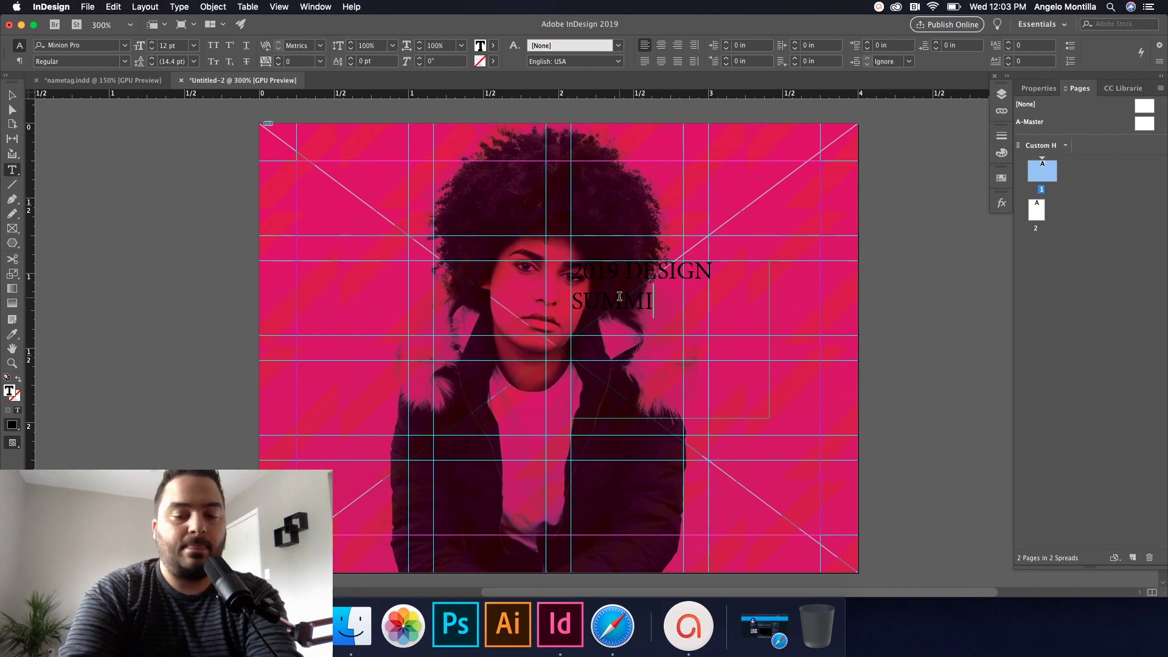
{"action": "type", "text": "T"}
{"action": "key", "text": "super+a"}
{"action": "left_click", "coordinate": [61, 45]}
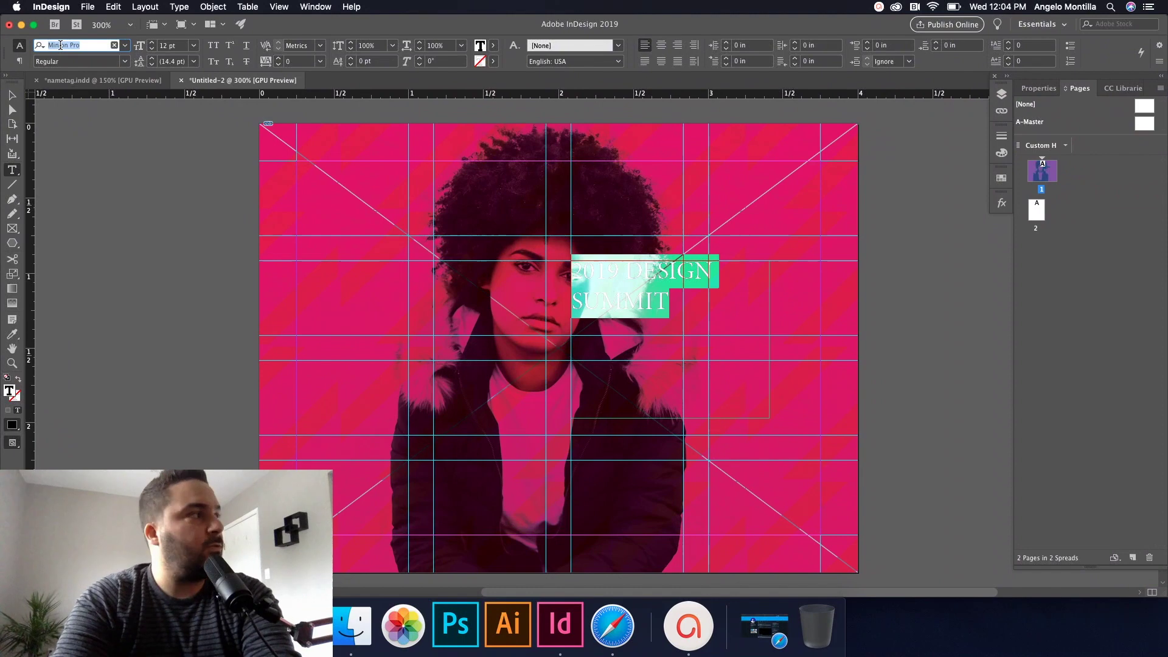
{"action": "type", "text": "gotham"}
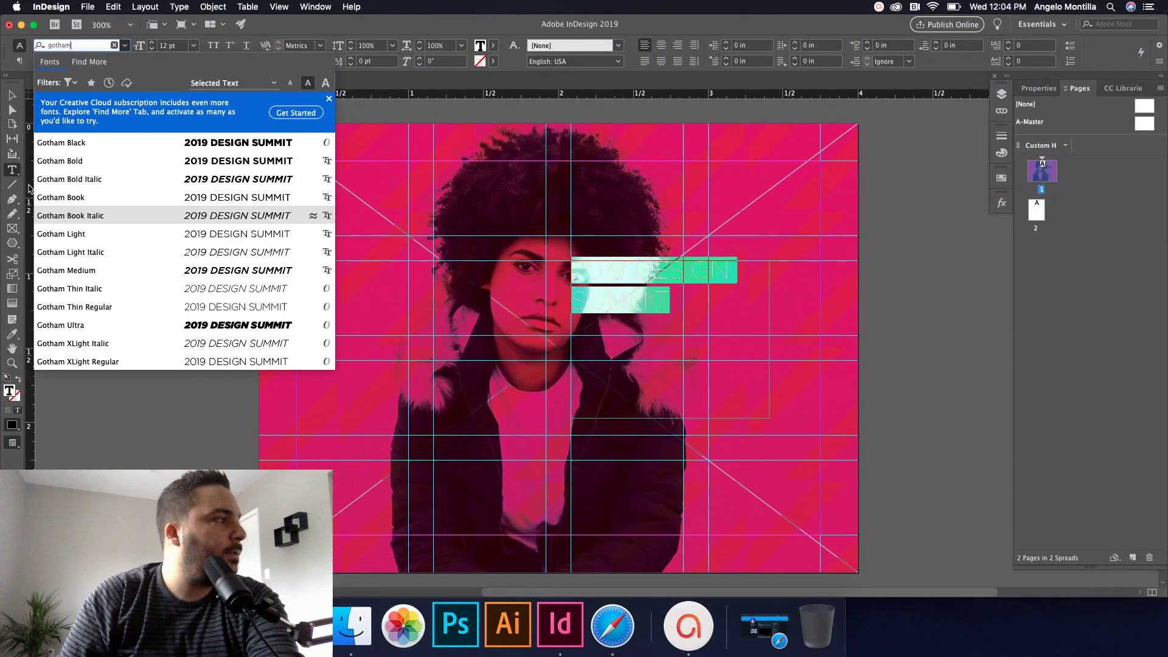
{"action": "left_click", "coordinate": [68, 144]}
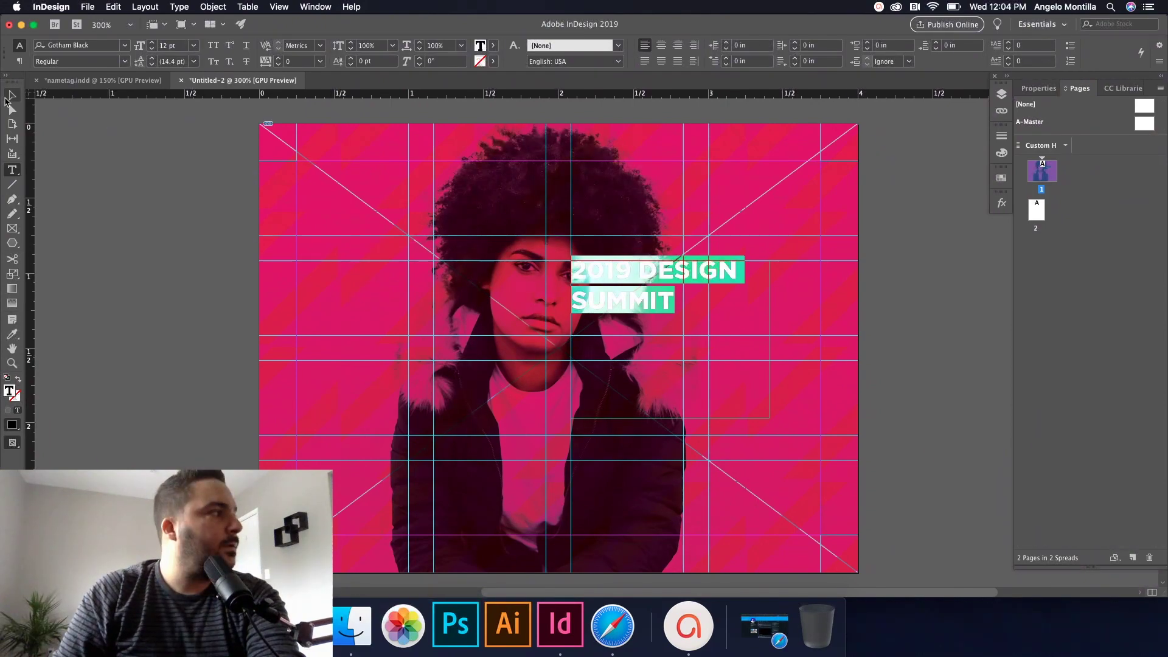
Step: Set the headline's font size to 20 pt
{"action": "left_click", "coordinate": [524, 269]}
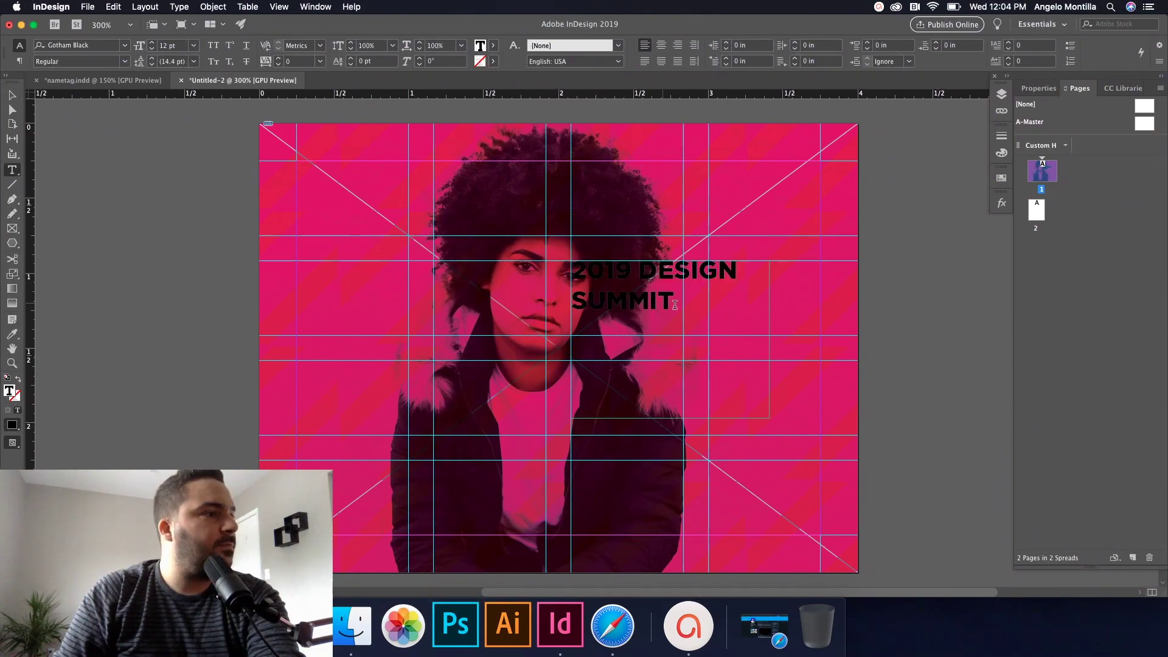
{"action": "left_click_drag", "start_coordinate": [572, 268], "coordinate": [677, 314]}
{"action": "left_click", "coordinate": [194, 45]}
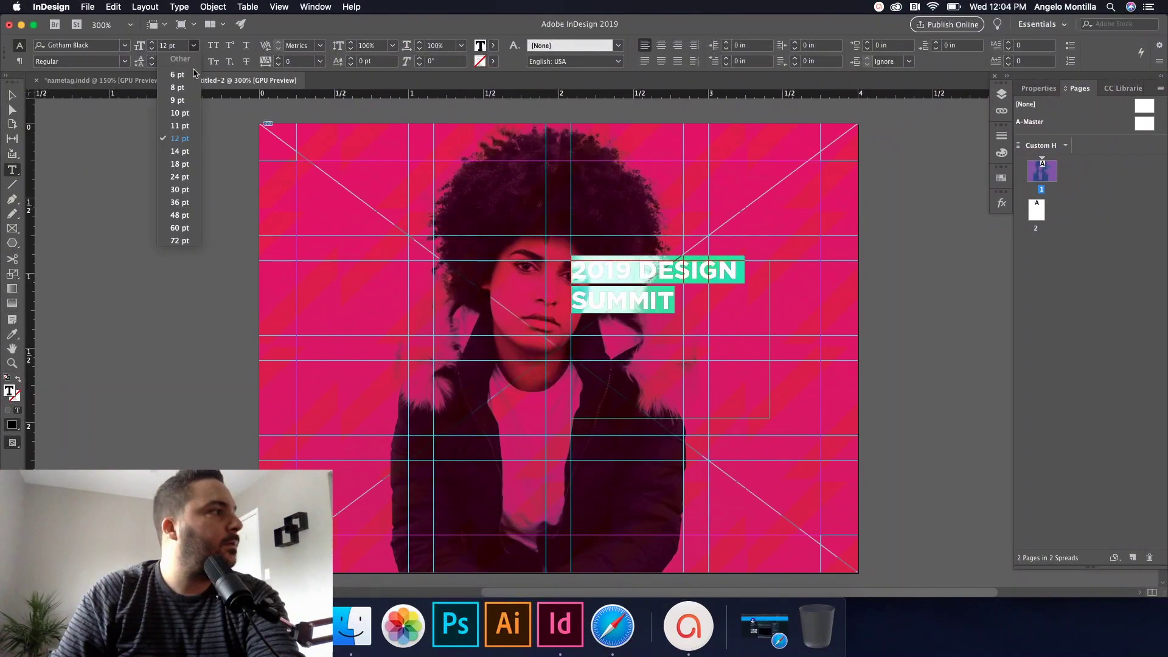
{"action": "left_click", "coordinate": [180, 177]}
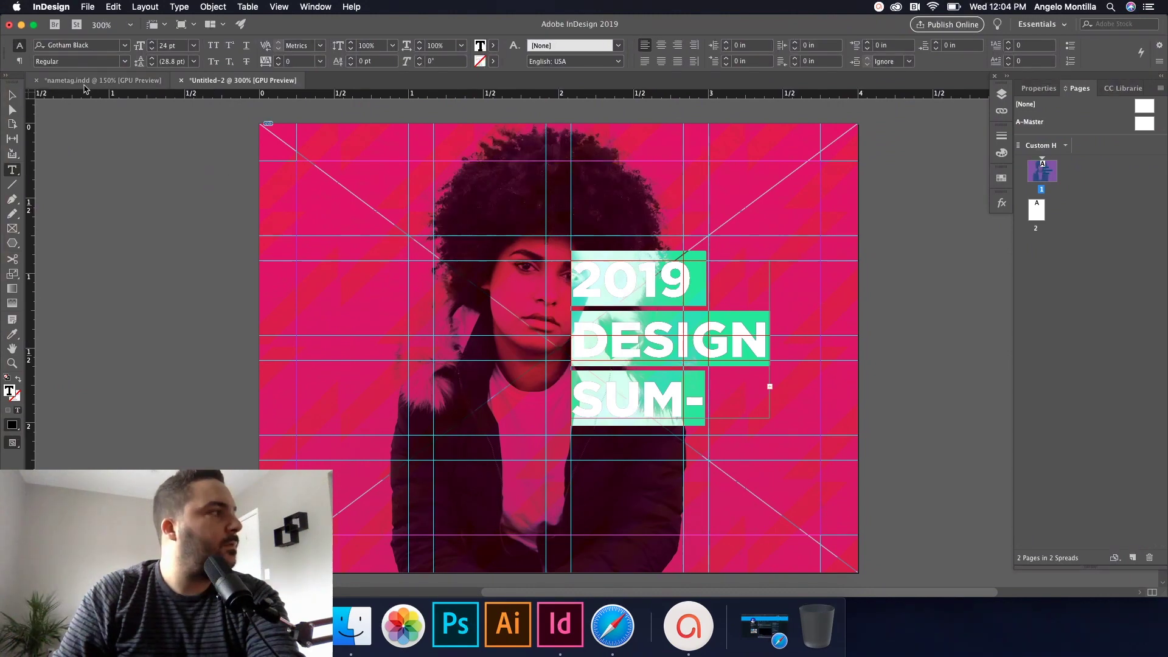
{"action": "left_click", "coordinate": [140, 47]}
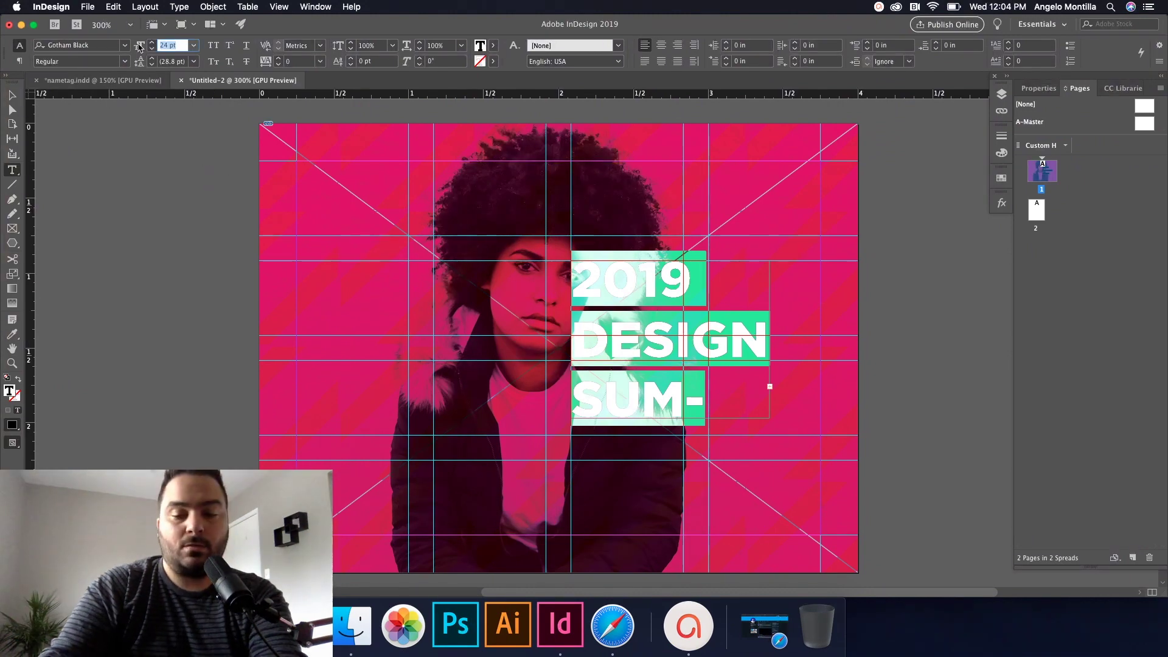
{"action": "type", "text": "20"}
{"action": "key", "text": "Return"}
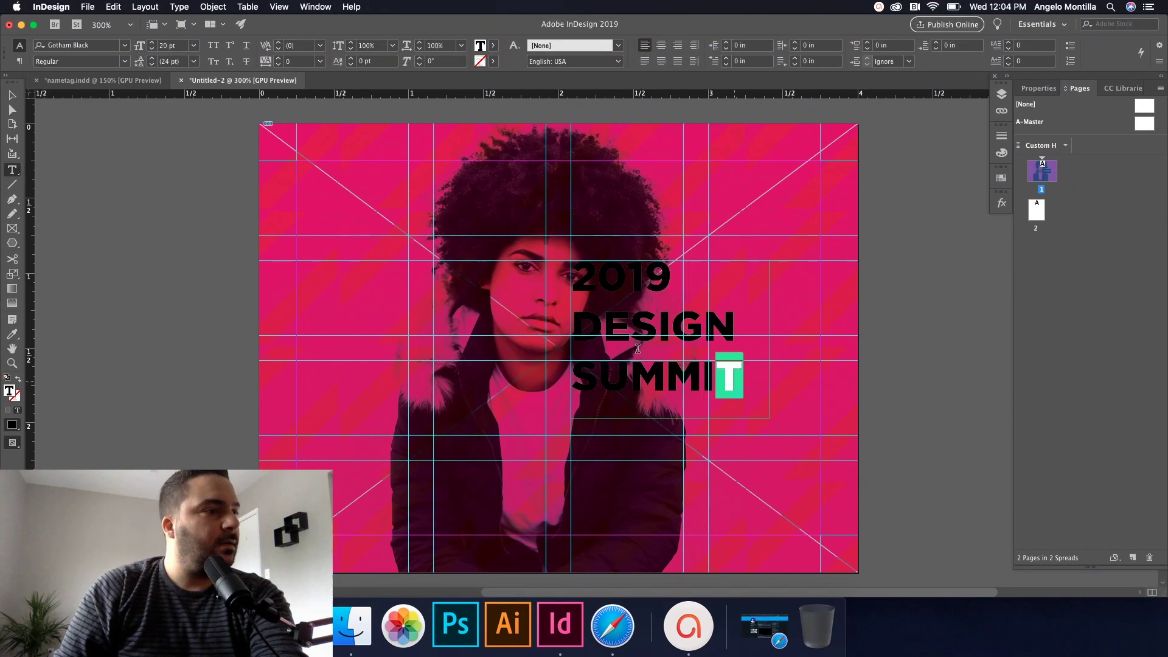
{"action": "left_click", "coordinate": [1005, 95]}
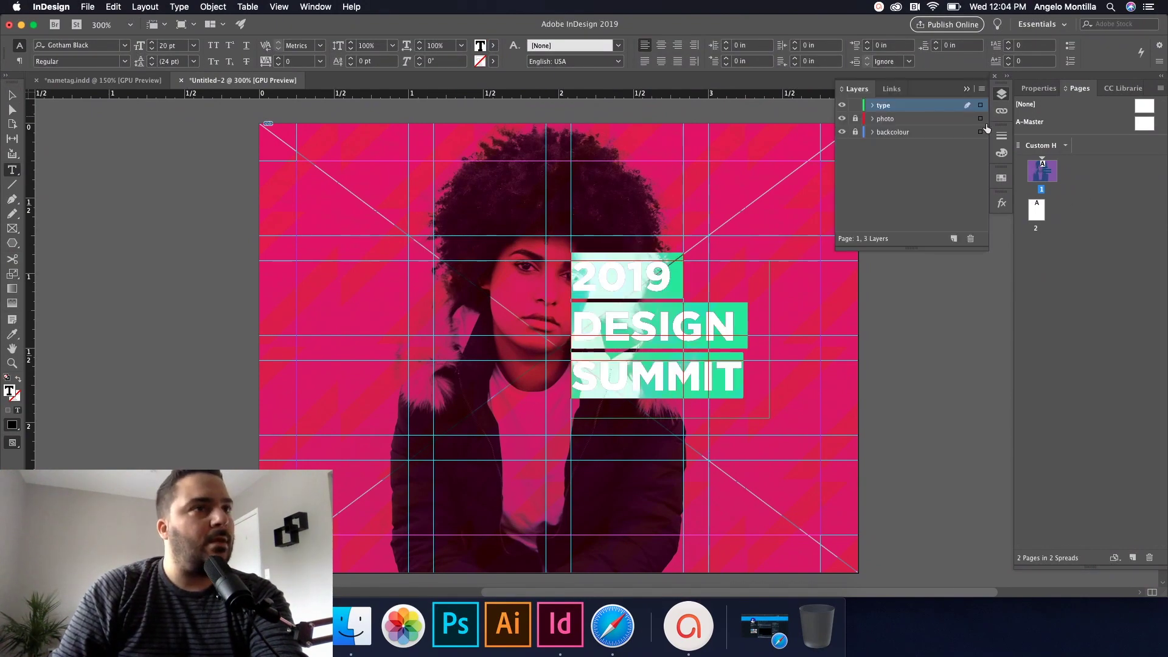
Step: Colour the headline white with [Paper] and the word DESIGN PANTONE 8184 C
{"action": "left_click", "coordinate": [1002, 177]}
{"action": "left_click", "coordinate": [869, 238]}
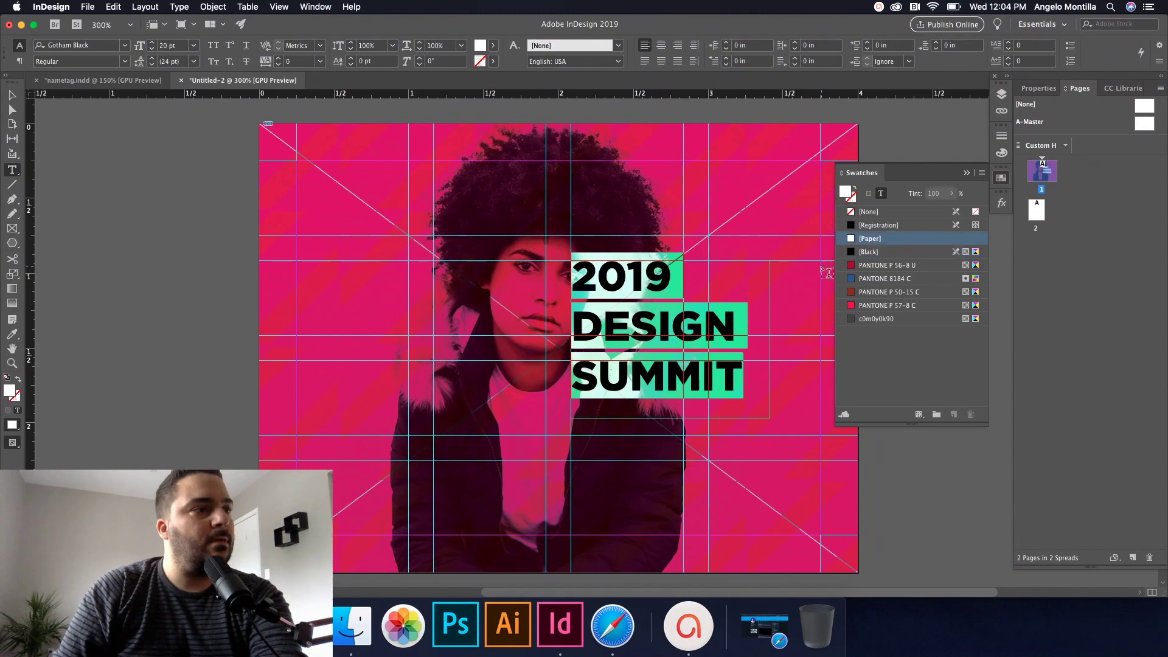
{"action": "left_click_drag", "start_coordinate": [735, 326], "coordinate": [571, 327]}
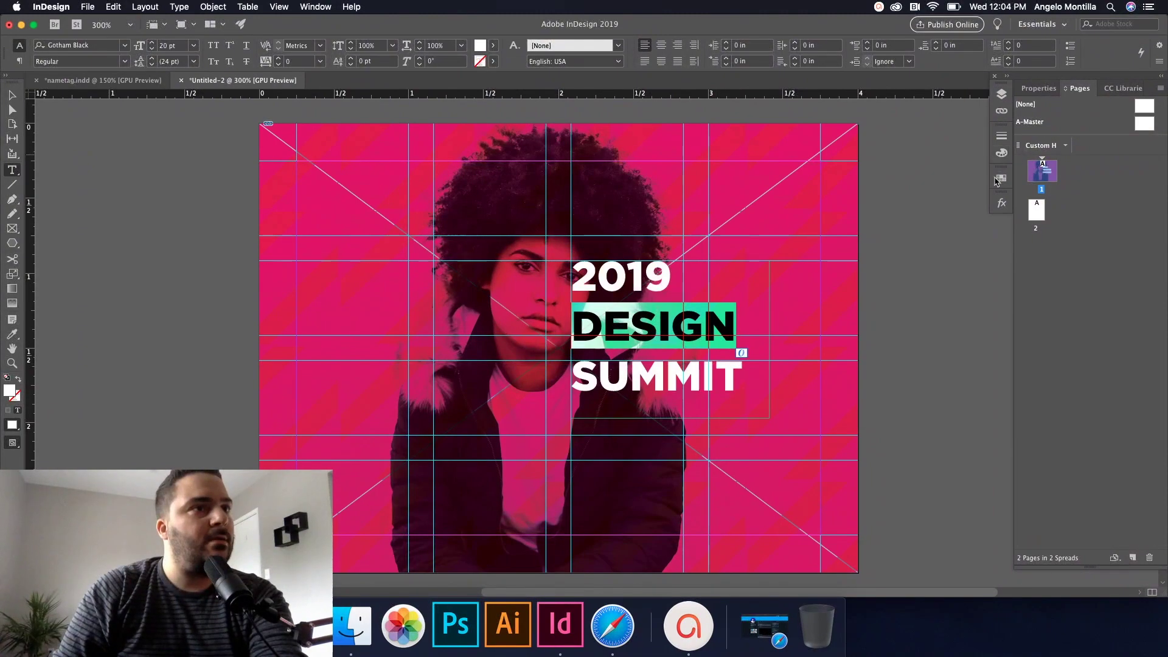
{"action": "left_click", "coordinate": [1002, 177]}
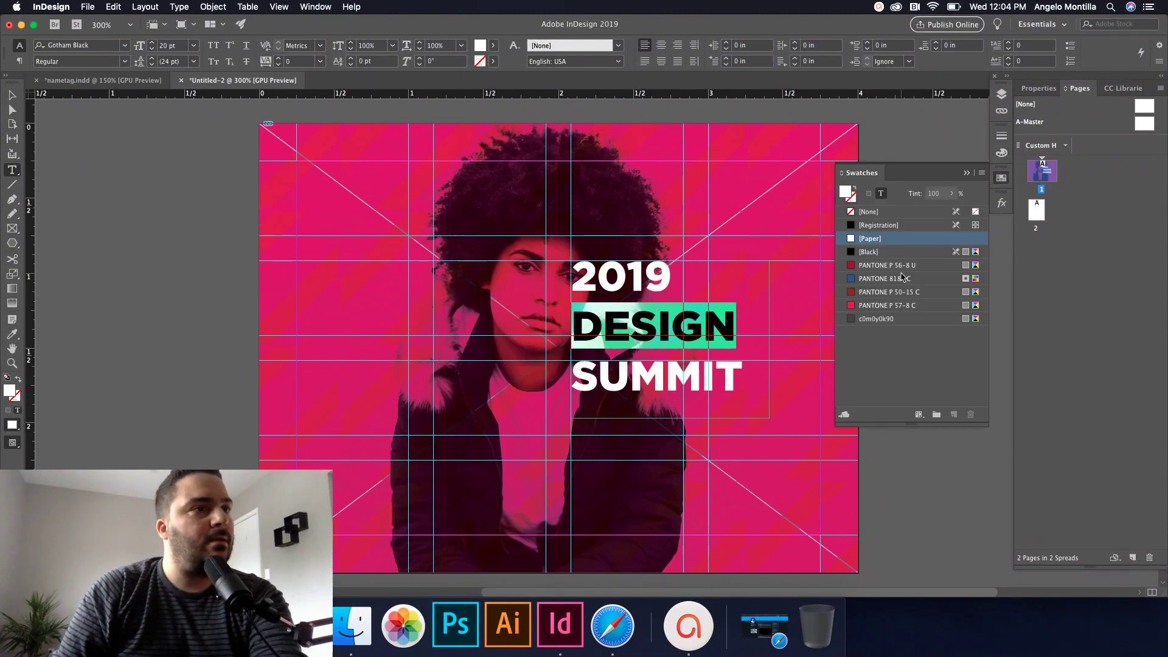
{"action": "left_click", "coordinate": [869, 279]}
{"action": "left_click", "coordinate": [671, 327]}
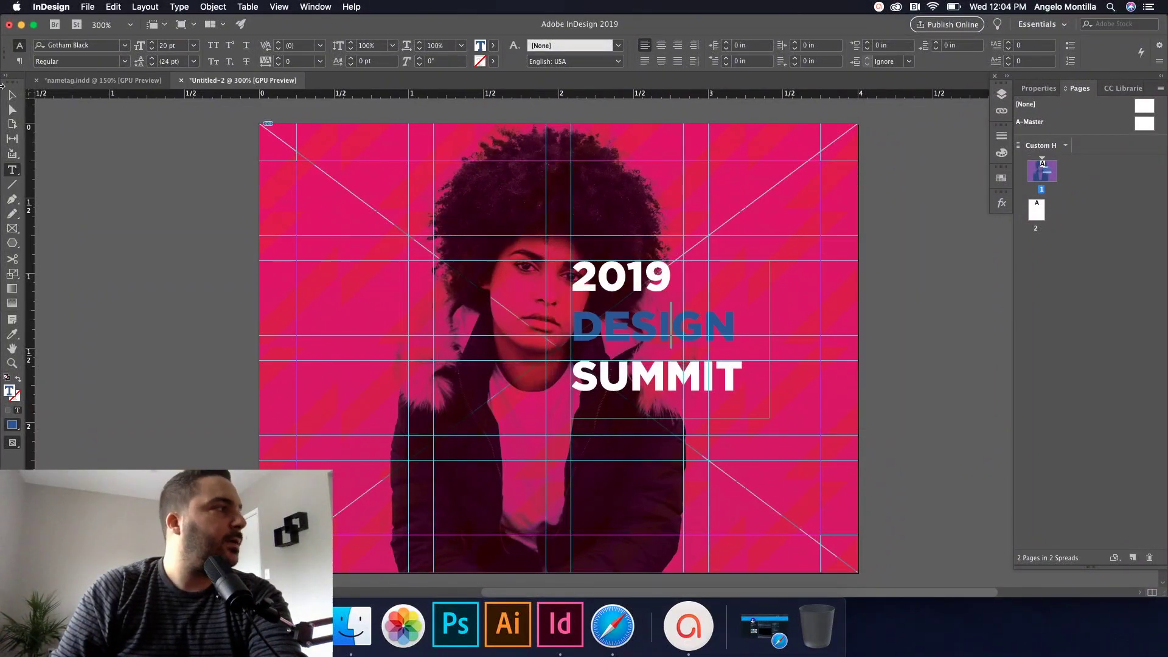
{"action": "key", "text": "Escape"}
{"action": "left_click", "coordinate": [180, 189]}
{"action": "key", "text": "w"}
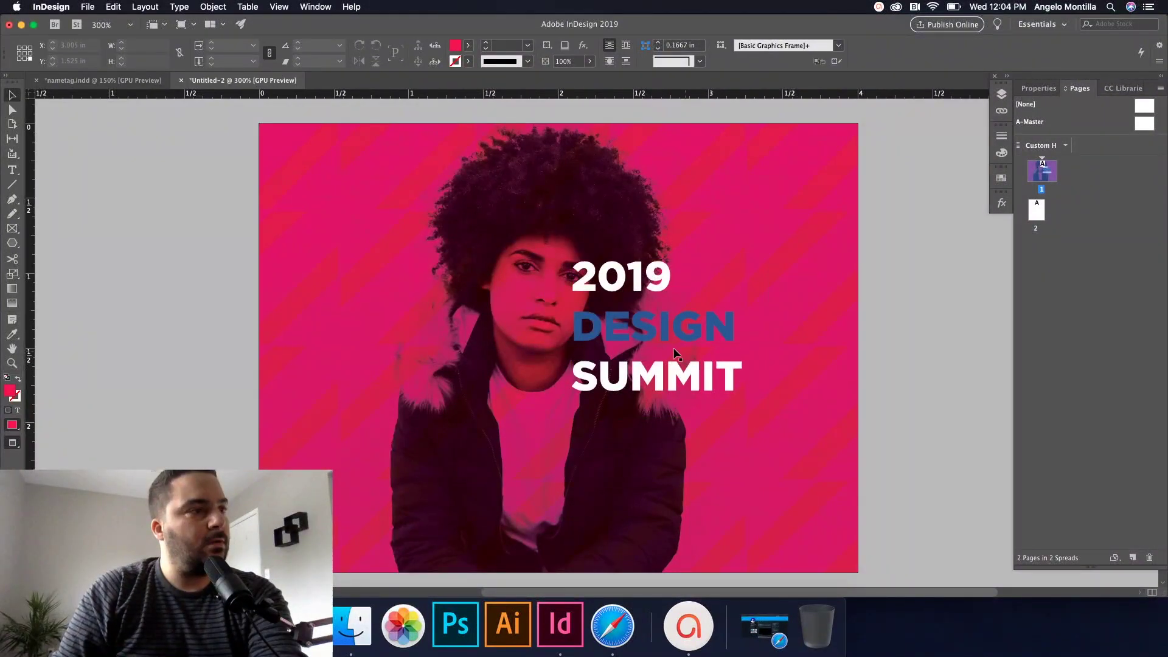
Step: Reselect the word DESIGN and the headline frame while checking their swatch colours
{"action": "key", "text": "t"}
{"action": "double_click", "coordinate": [718, 329]}
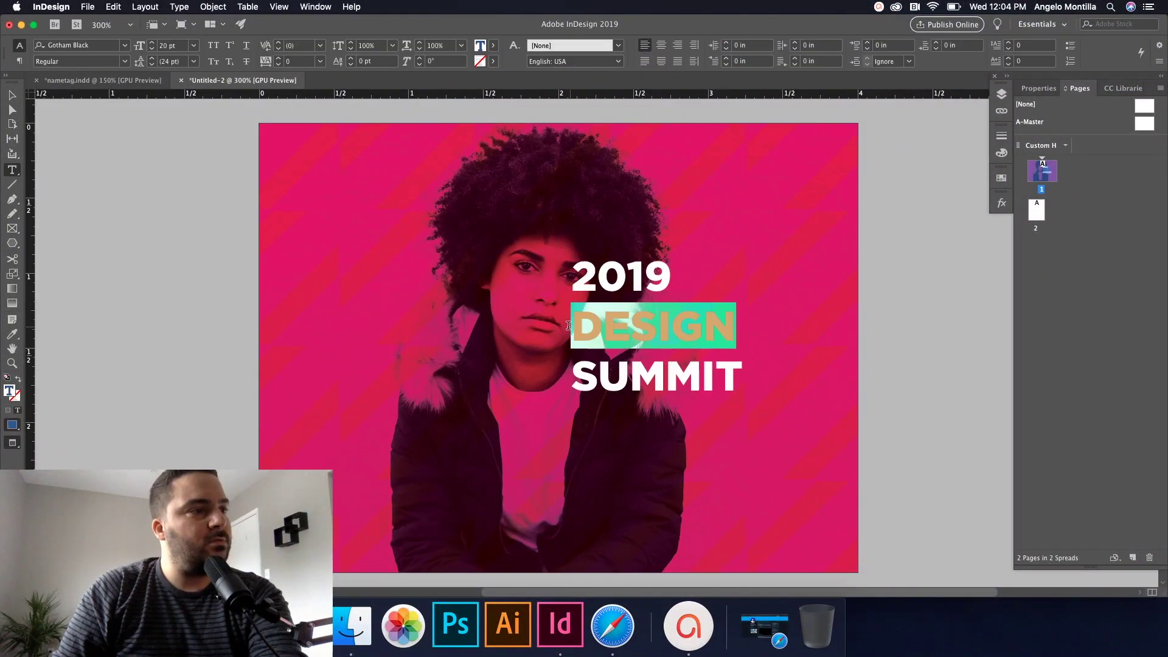
{"action": "left_click", "coordinate": [1002, 178]}
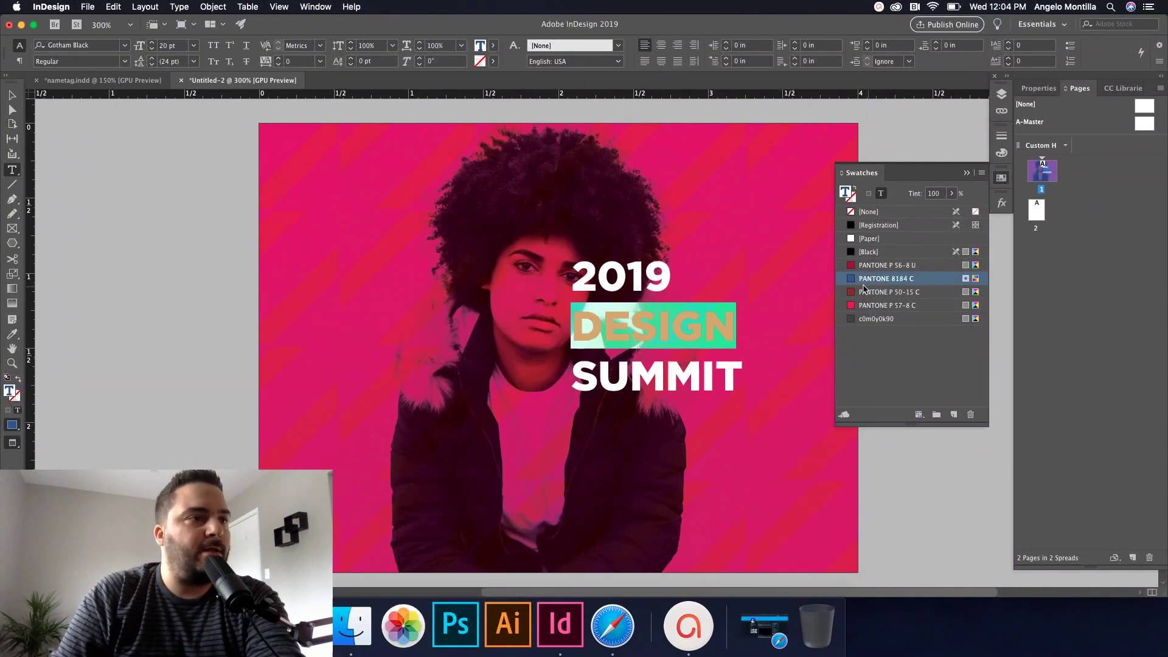
{"action": "left_click", "coordinate": [740, 315]}
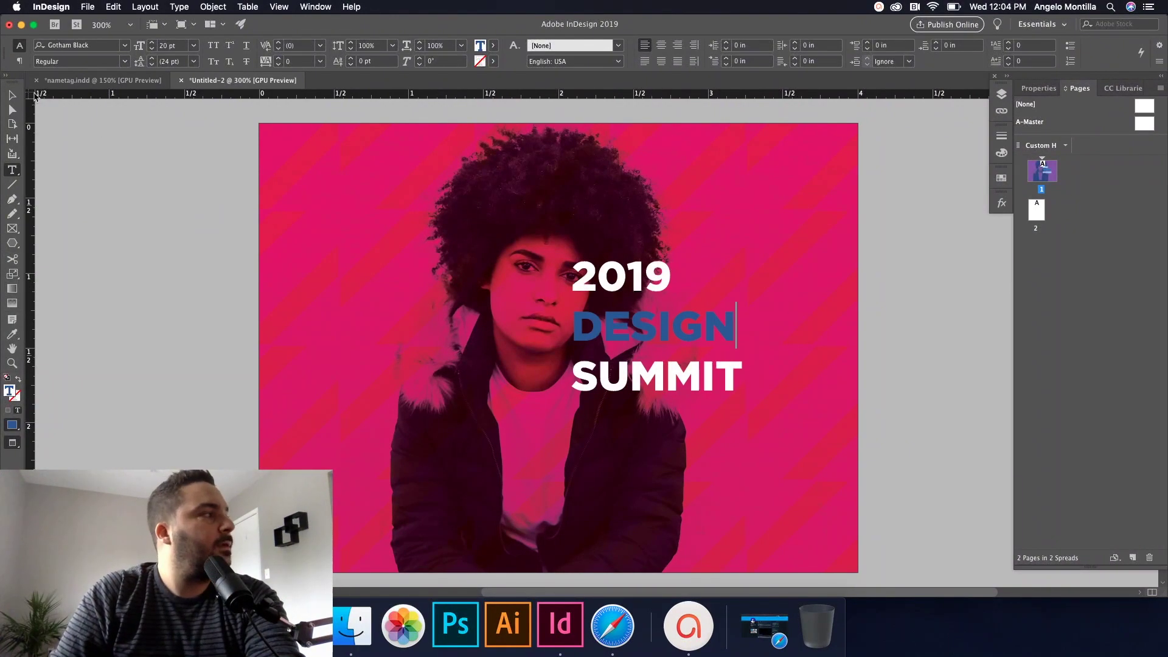
{"action": "left_click", "coordinate": [12, 95]}
{"action": "left_click", "coordinate": [949, 176]}
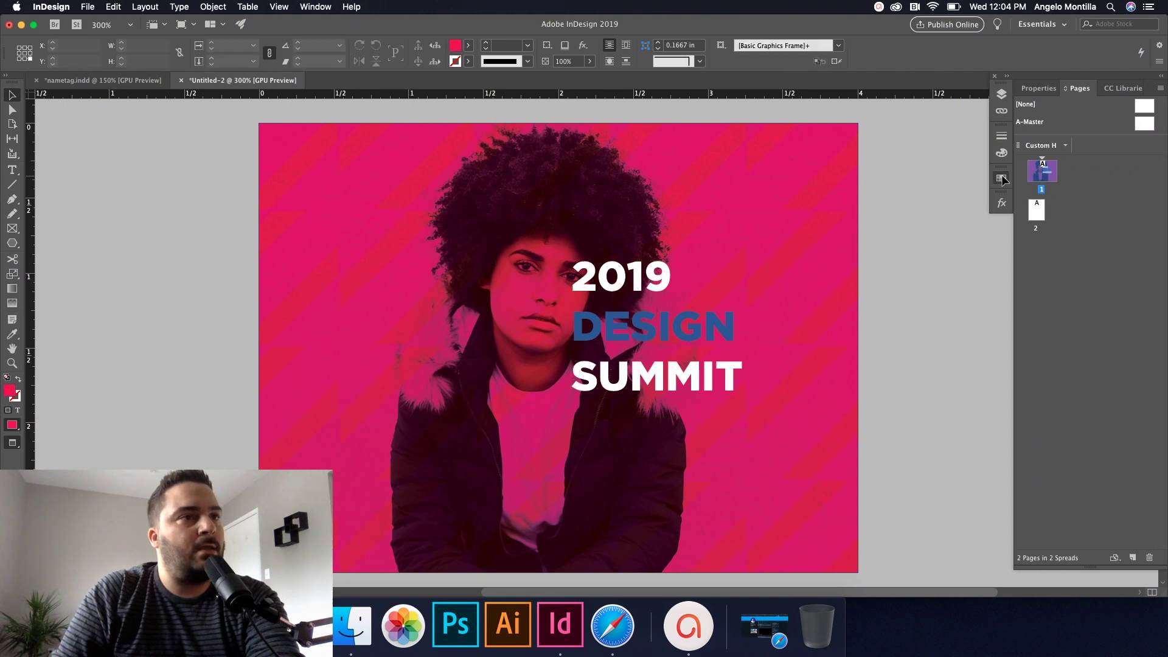
{"action": "left_click", "coordinate": [1001, 177]}
Step: Redefine the PANTONE 8184 C swatch as PANTONE P 105-13 C from PANTONE+ CMYK Coated
{"action": "double_click", "coordinate": [888, 278]}
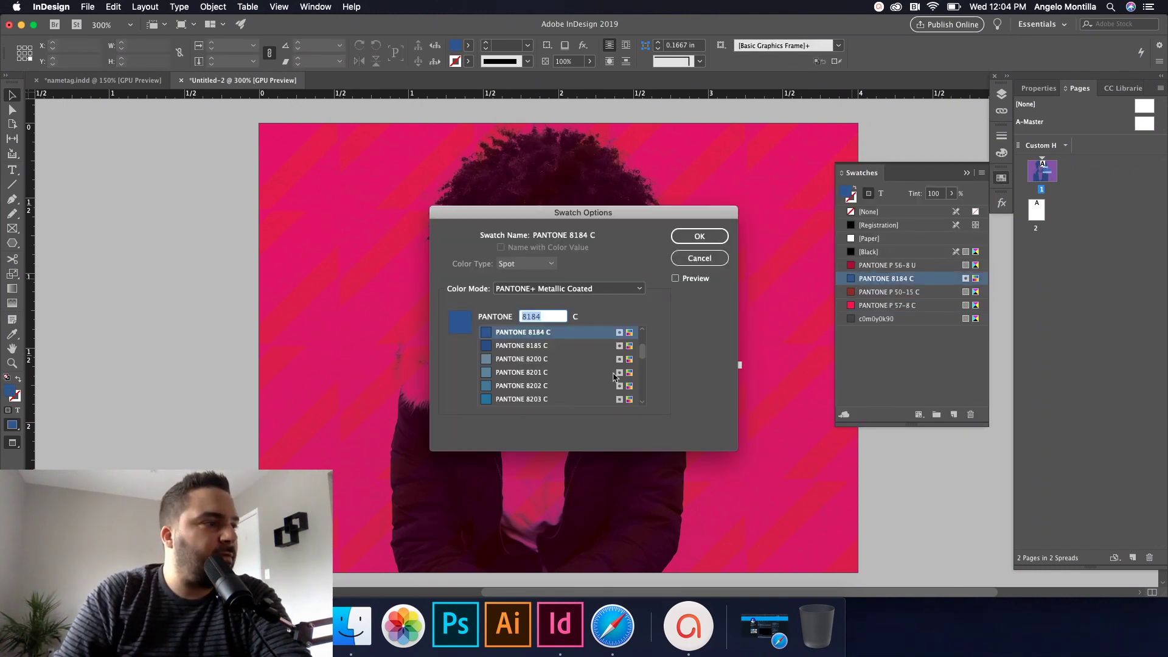
{"action": "left_click", "coordinate": [625, 292]}
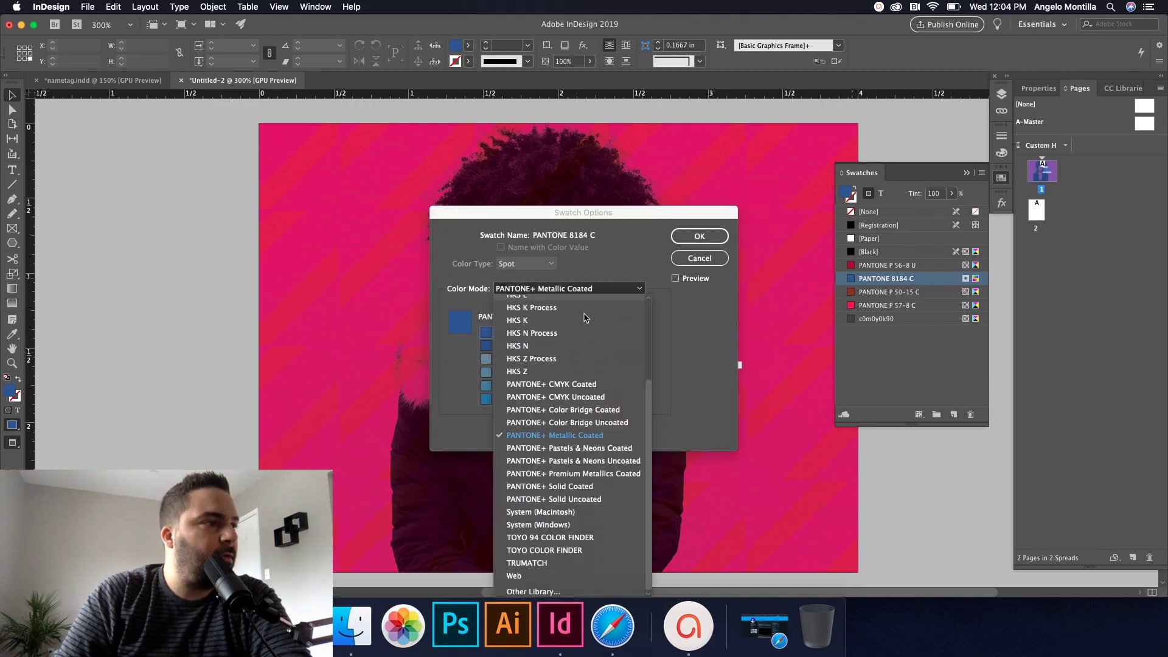
{"action": "left_click", "coordinate": [557, 384]}
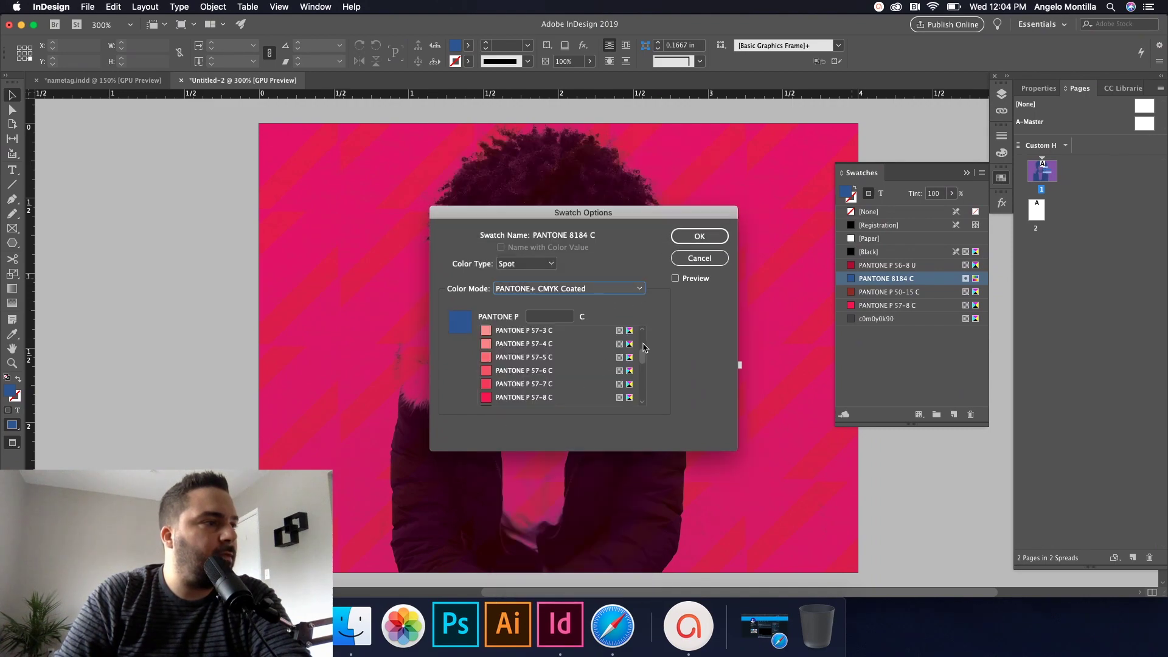
{"action": "left_click_drag", "start_coordinate": [645, 348], "coordinate": [642, 373]}
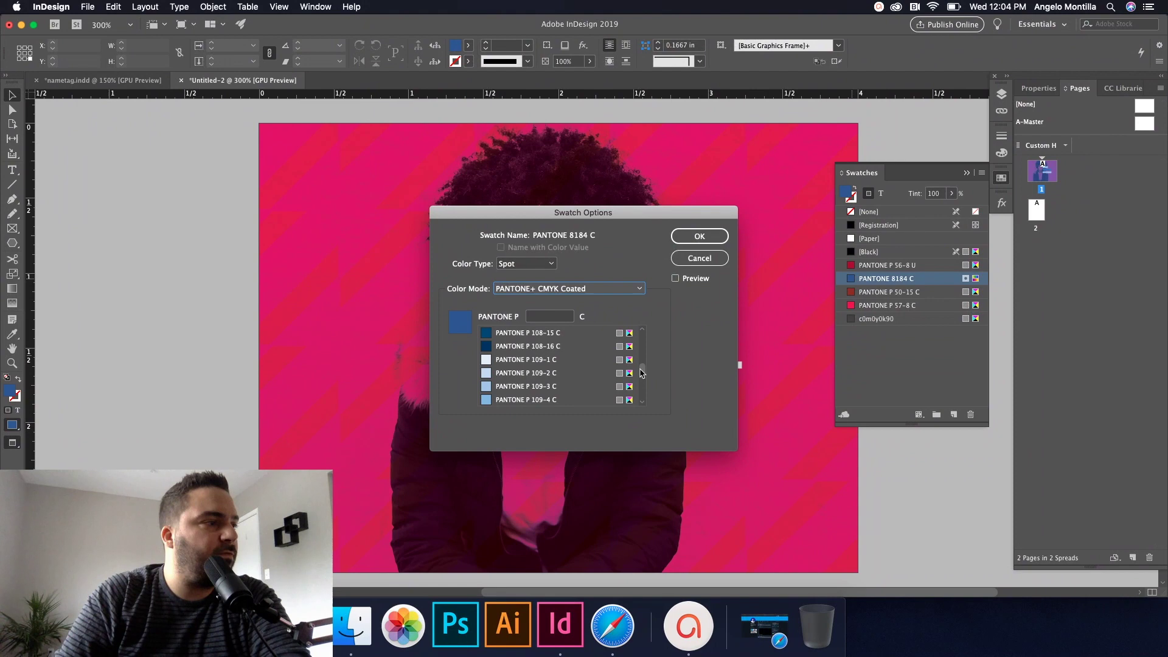
{"action": "scroll", "coordinate": [586, 368], "scroll_direction": "up", "scroll_amount": 10}
{"action": "scroll", "coordinate": [535, 377], "scroll_direction": "up", "scroll_amount": 3}
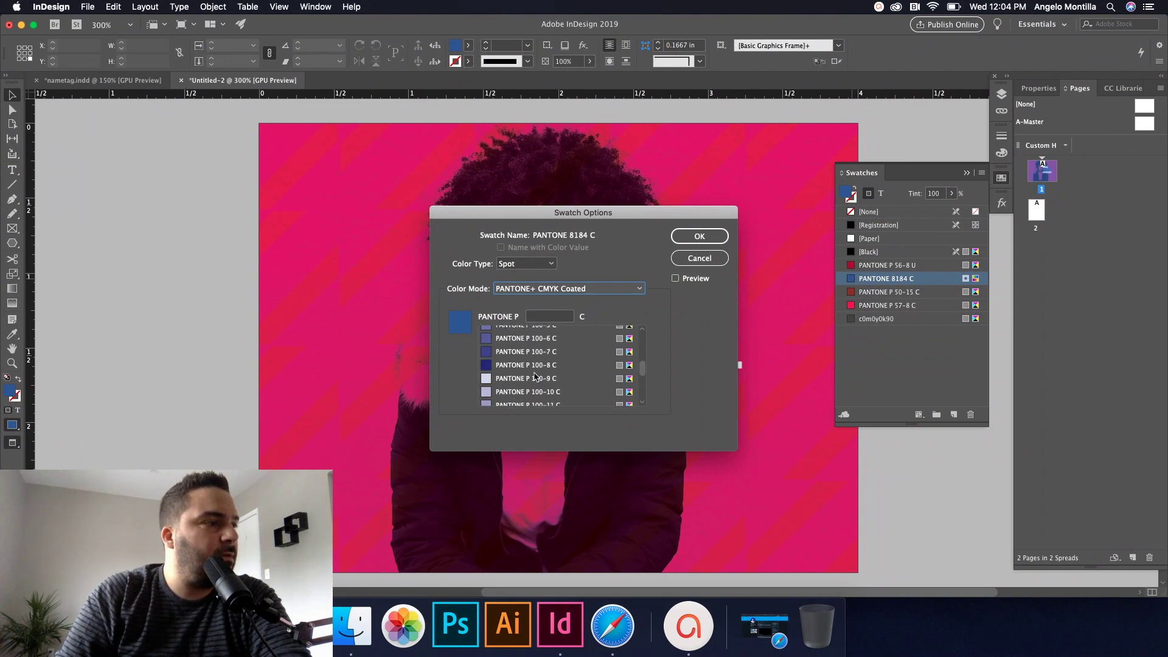
{"action": "left_click_drag", "start_coordinate": [645, 371], "coordinate": [644, 375]}
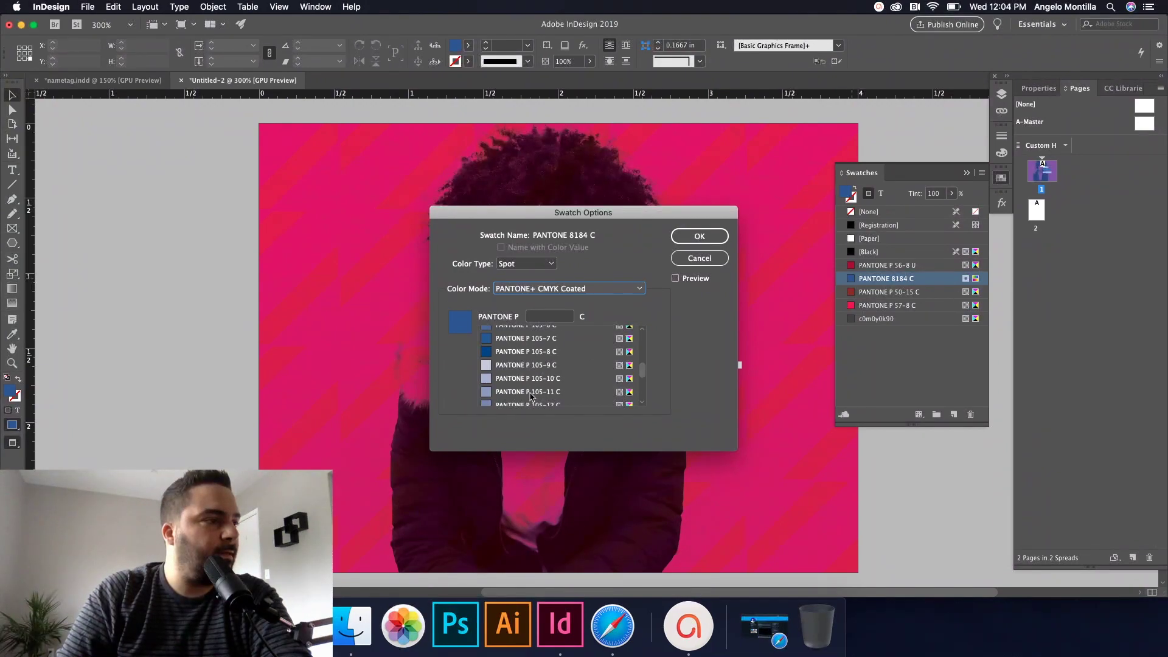
{"action": "scroll", "coordinate": [530, 397], "scroll_direction": "down", "scroll_amount": 1}
{"action": "left_click", "coordinate": [527, 379]}
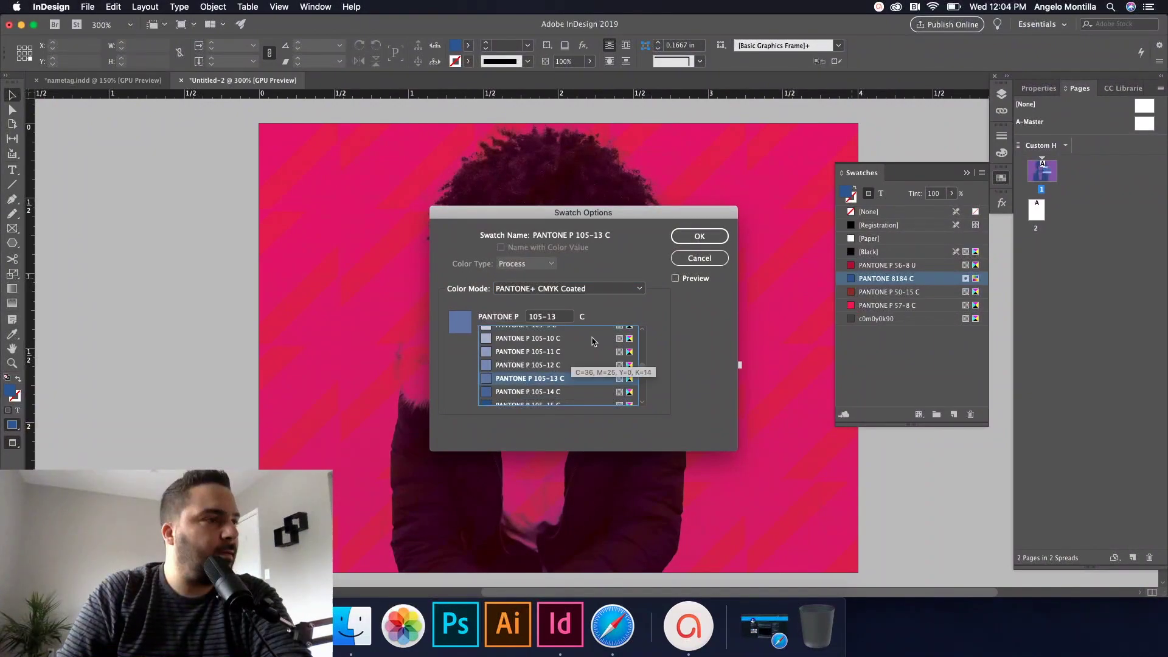
{"action": "left_click", "coordinate": [694, 237]}
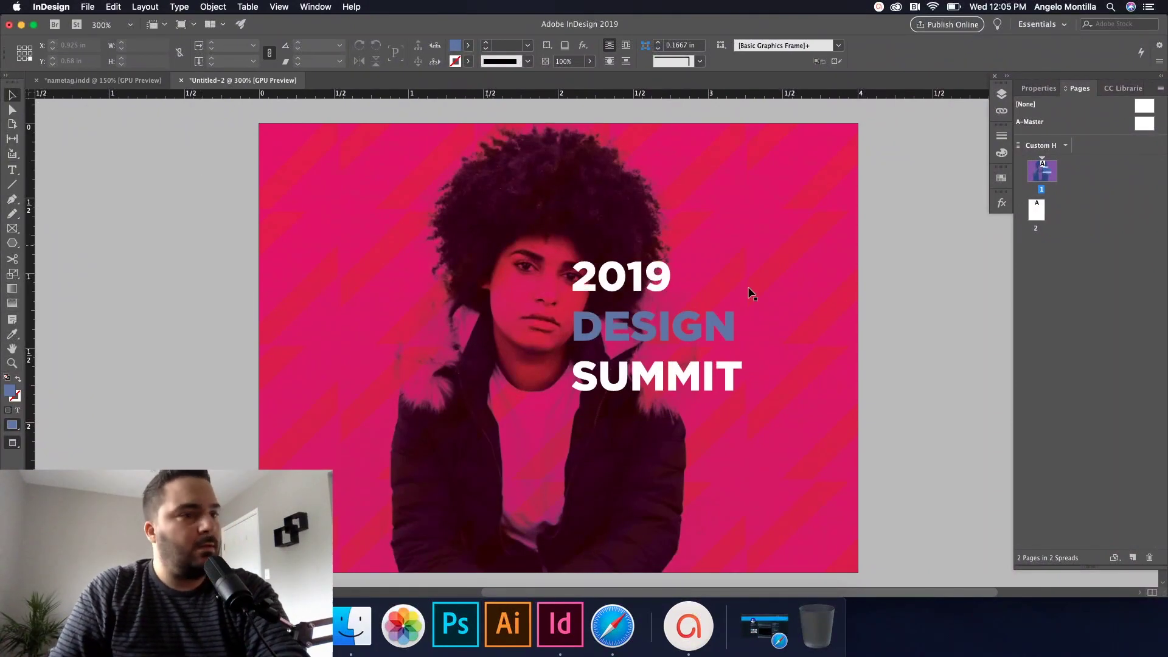
Step: Fit the heading frame to its text and duplicate it below, retyped as 'June 20-24'
{"action": "left_click", "coordinate": [744, 334]}
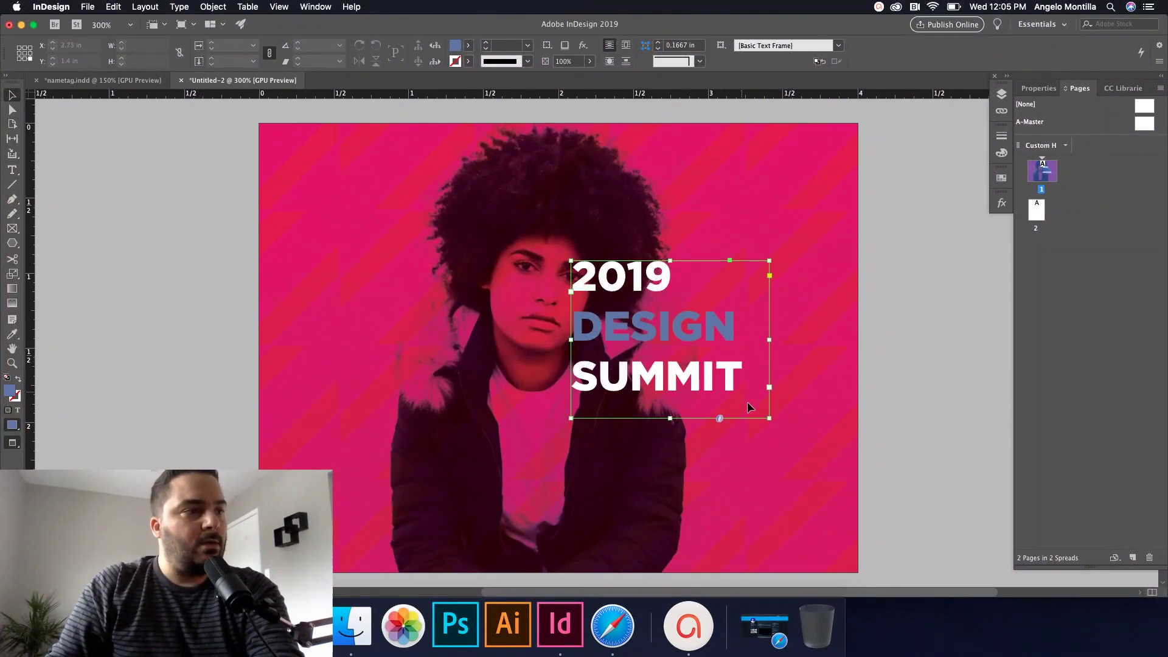
{"action": "double_click", "coordinate": [670, 418]}
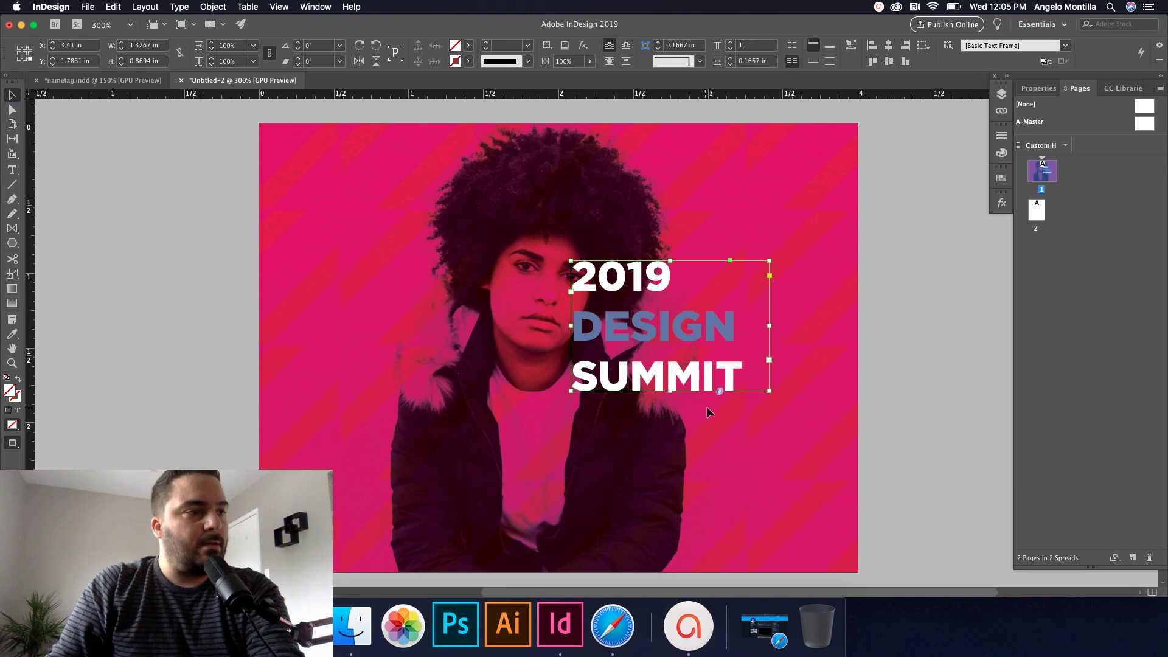
{"action": "double_click", "coordinate": [769, 326]}
{"action": "left_click", "coordinate": [768, 325]}
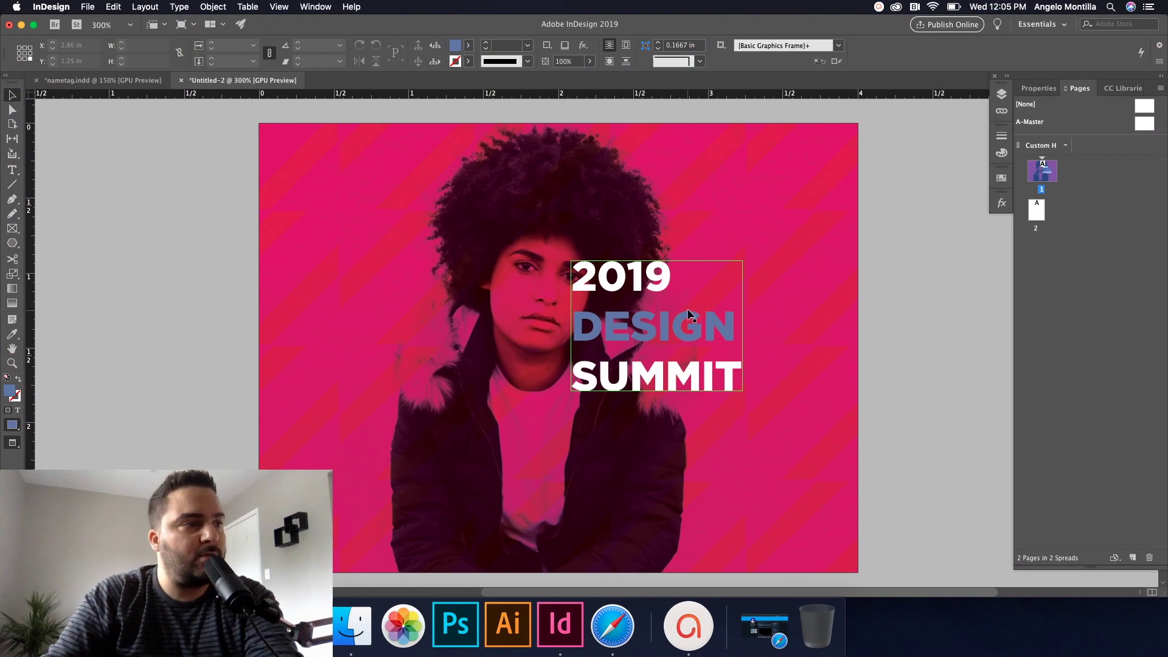
{"action": "left_click_drag", "start_coordinate": [688, 314], "coordinate": [694, 464]}
{"action": "double_click", "coordinate": [660, 462]}
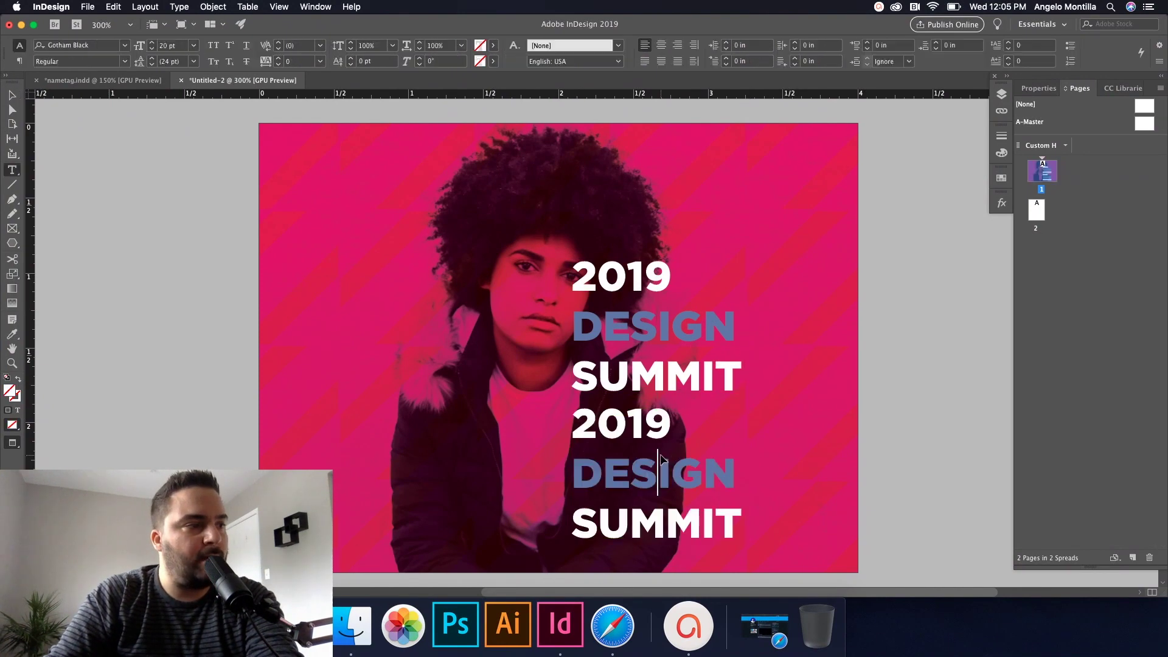
{"action": "left_click_drag", "start_coordinate": [734, 528], "coordinate": [564, 413]}
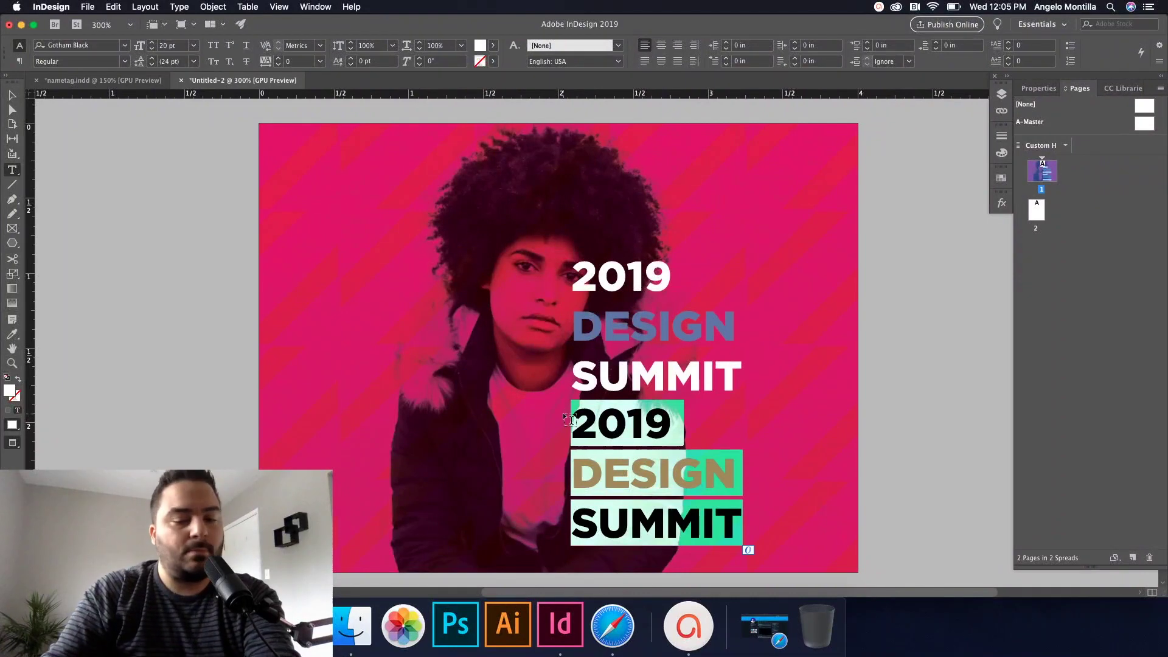
{"action": "type", "text": "June "}
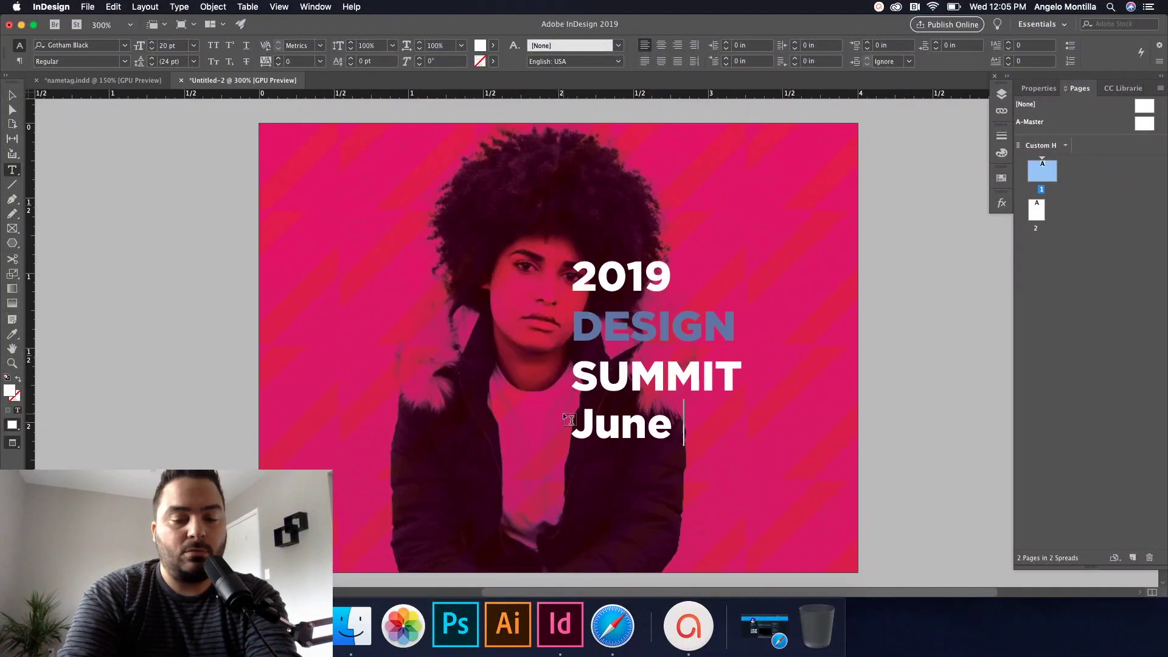
{"action": "type", "text": "20-24"}
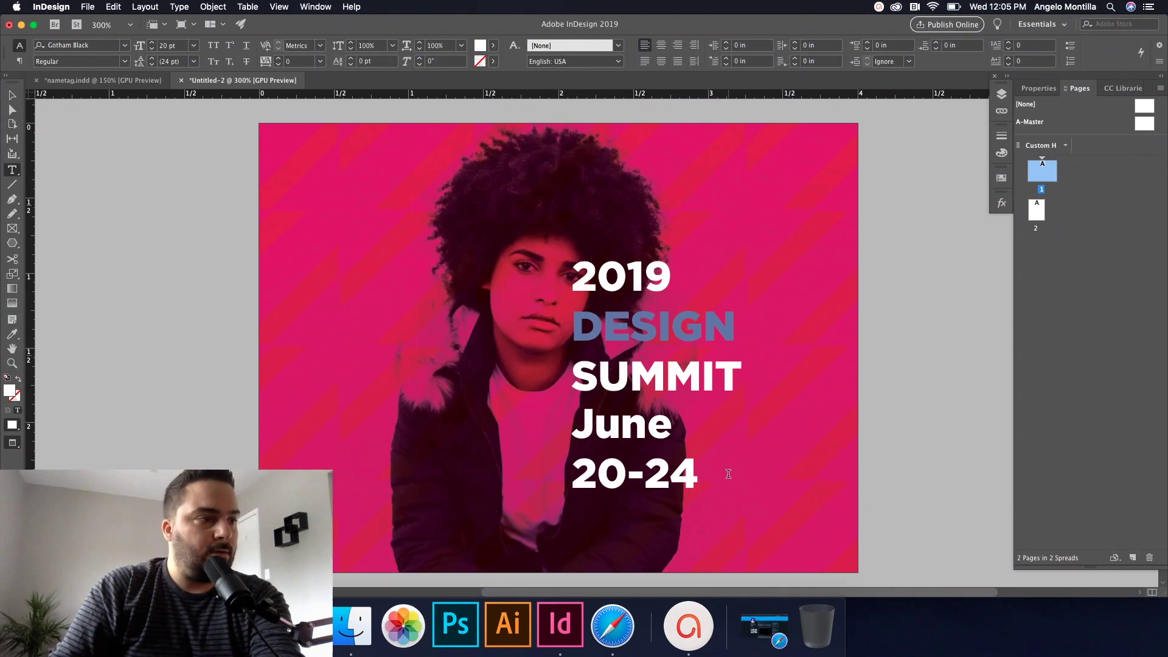
Step: Set the June 20-24 text to 10 pt Gotham Bold
{"action": "left_click_drag", "start_coordinate": [728, 475], "coordinate": [554, 440]}
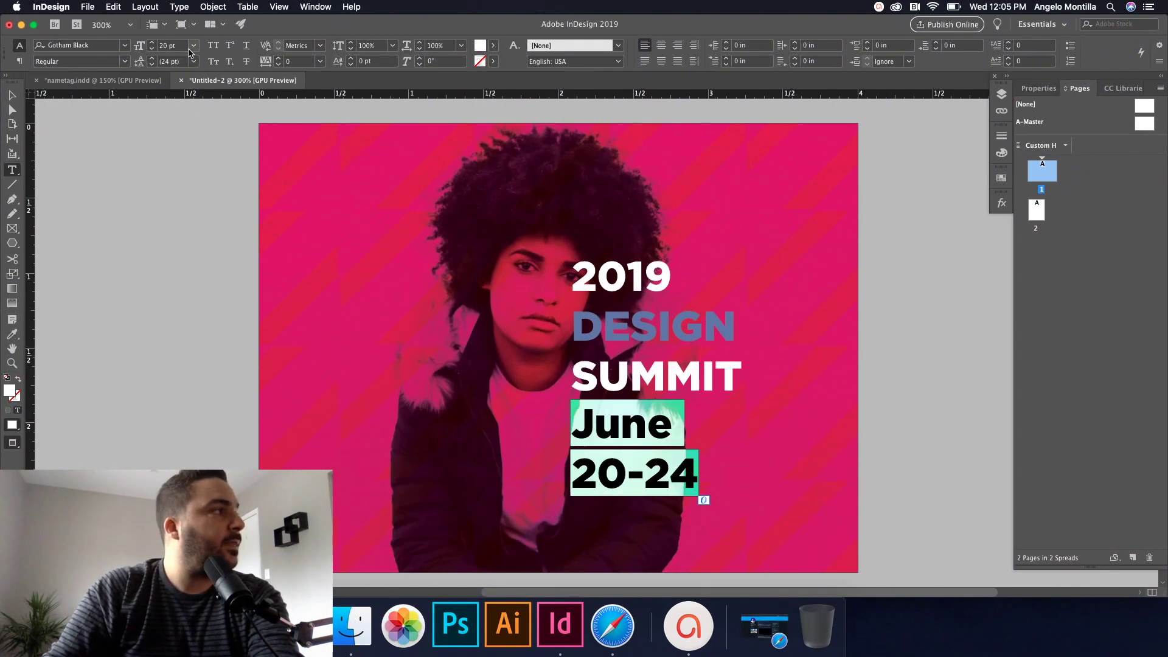
{"action": "left_click", "coordinate": [193, 46]}
{"action": "left_click", "coordinate": [179, 113]}
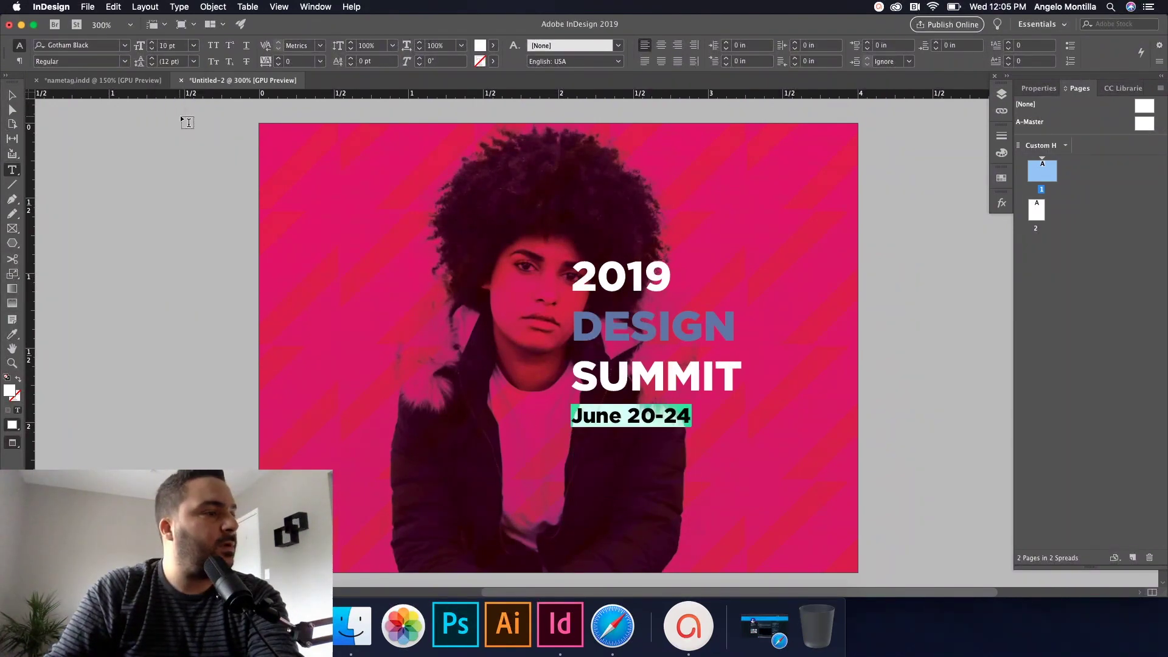
{"action": "left_click", "coordinate": [111, 48]}
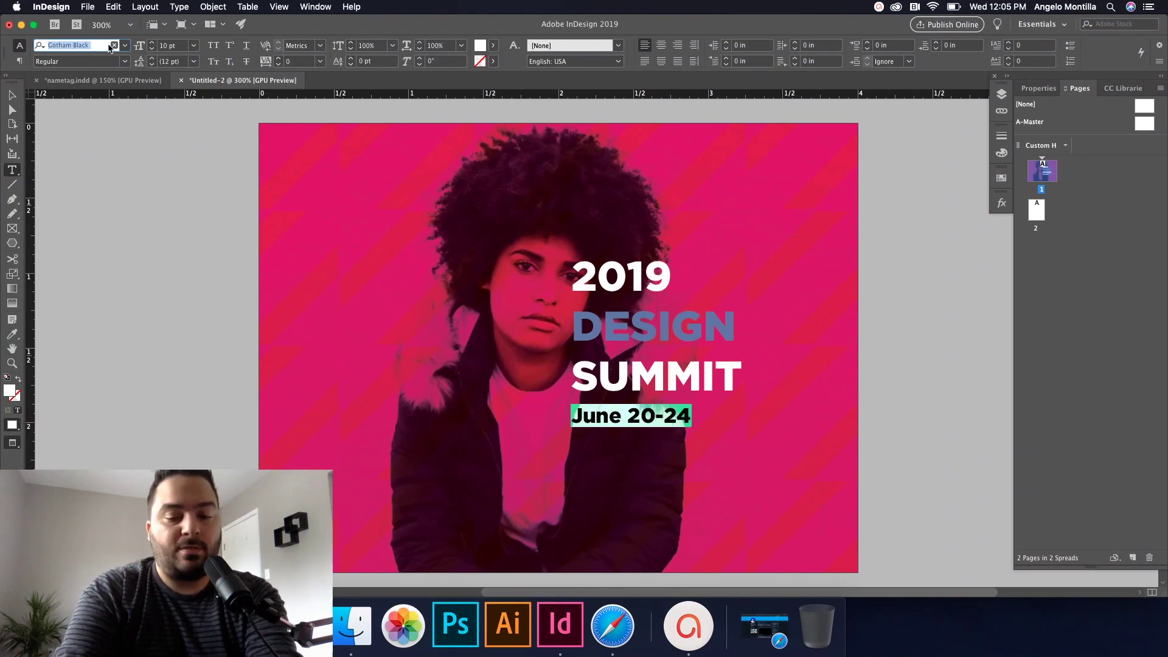
{"action": "type", "text": "gotham"}
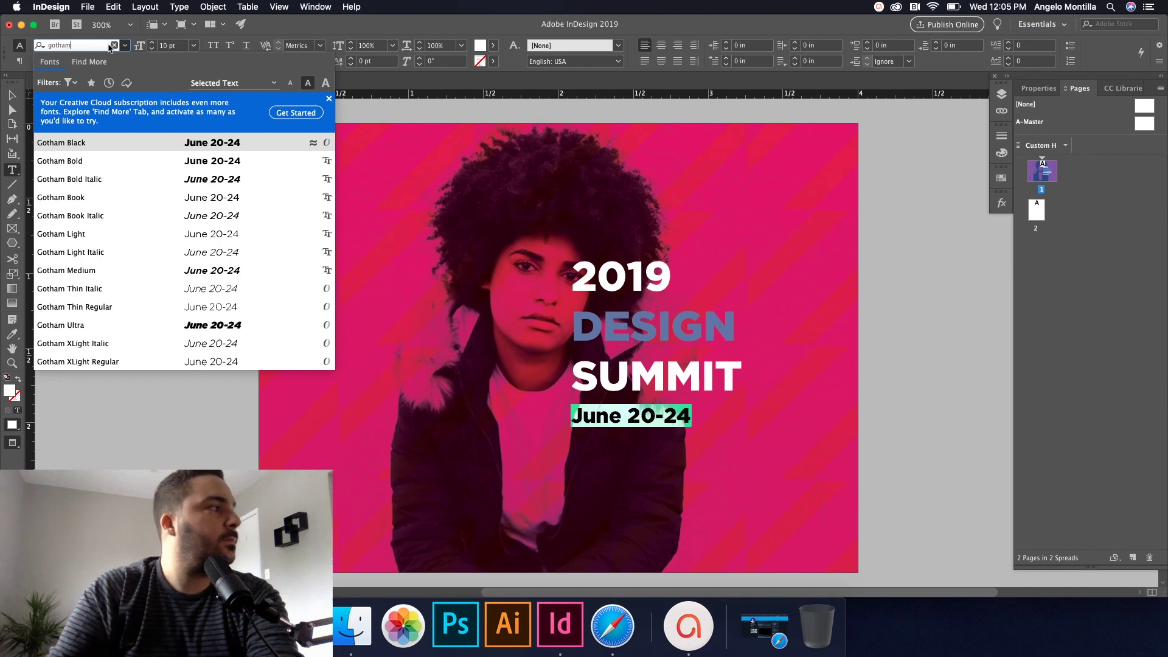
{"action": "left_click", "coordinate": [94, 158]}
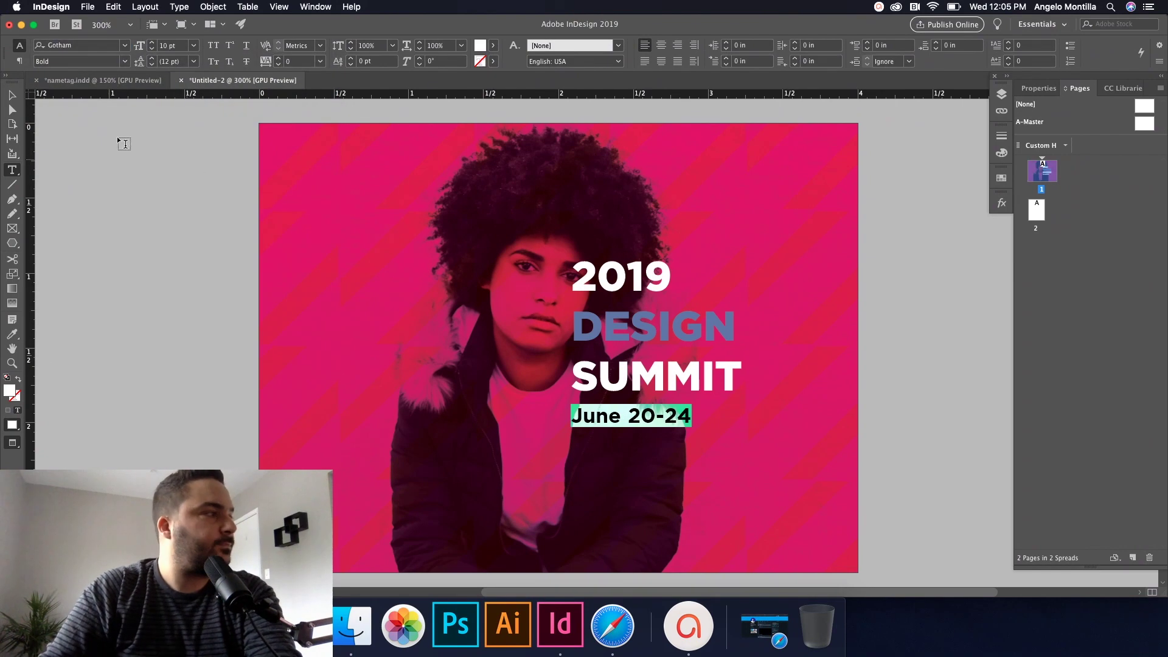
Step: Add a 'Chicago, Illinois' line below the date and set both lines to Gotham Book
{"action": "left_click", "coordinate": [11, 98]}
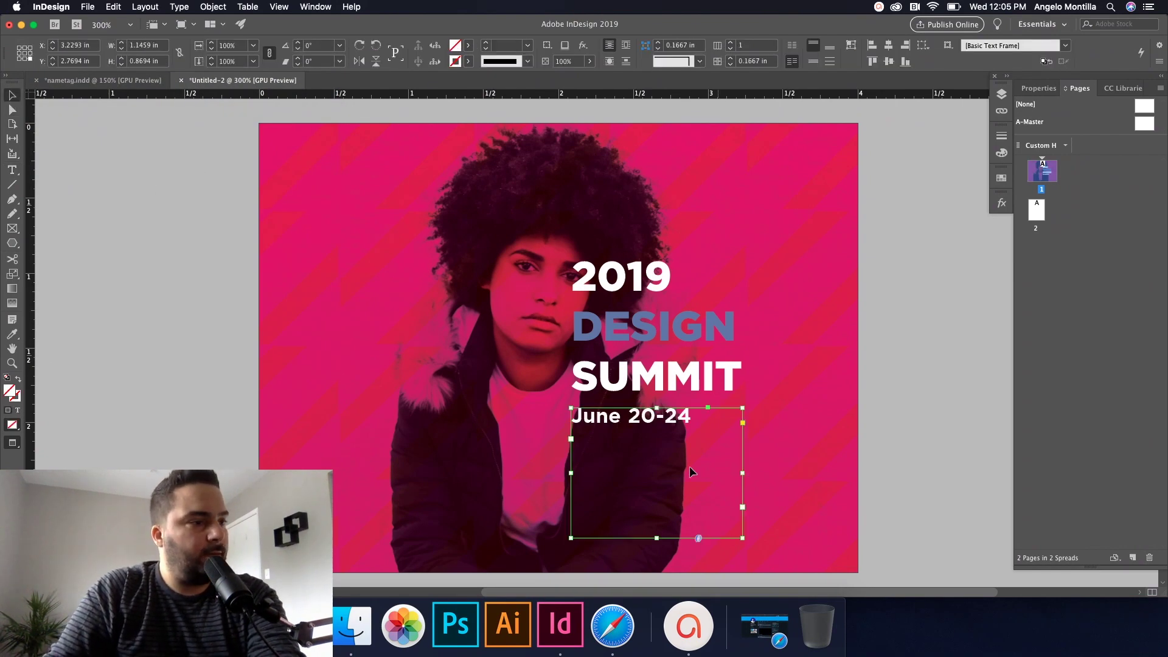
{"action": "double_click", "coordinate": [686, 418]}
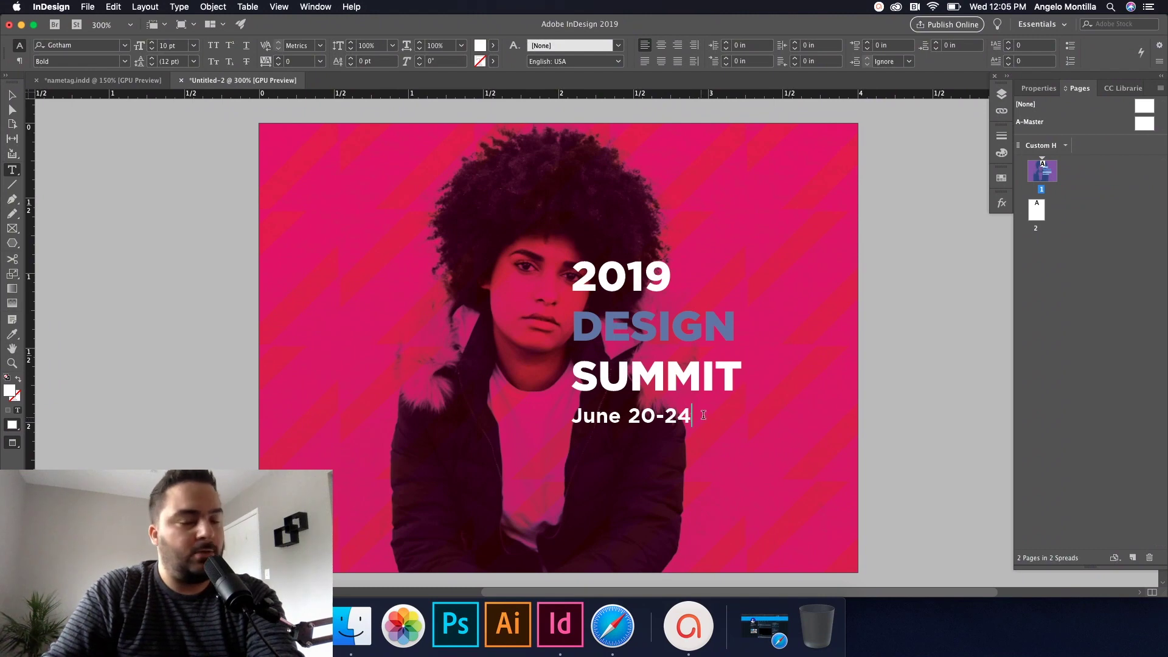
{"action": "key", "text": "Return"}
{"action": "type", "text": "Chicago"}
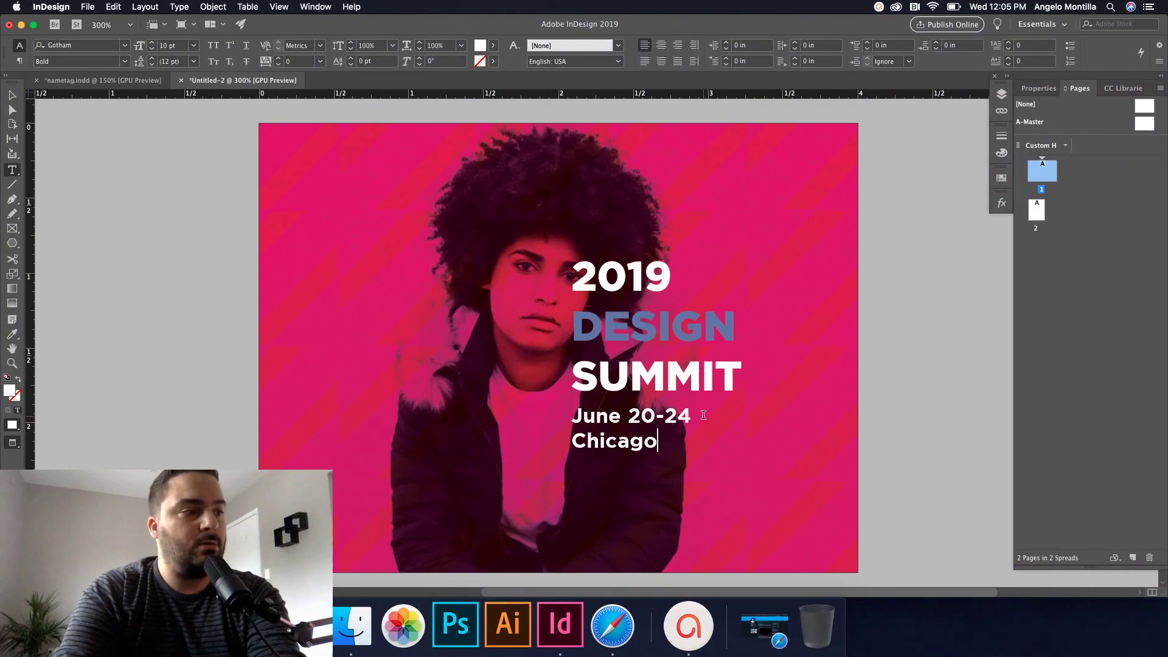
{"action": "type", "text": ", Illinois"}
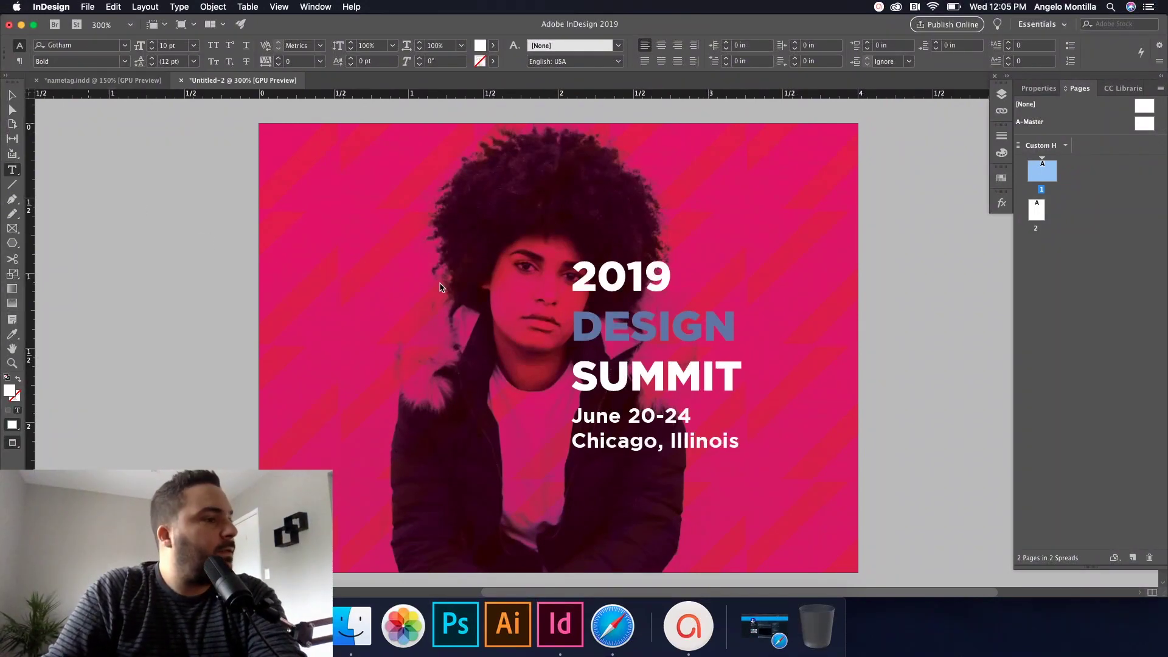
{"action": "key", "text": "super+a"}
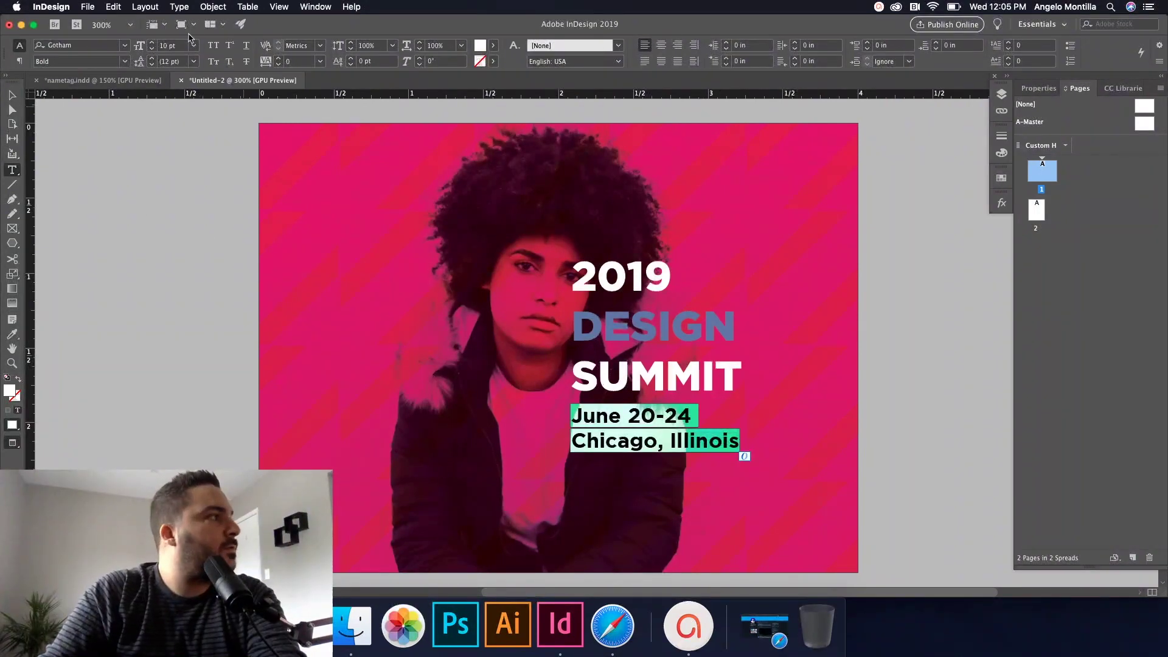
{"action": "left_click", "coordinate": [128, 61]}
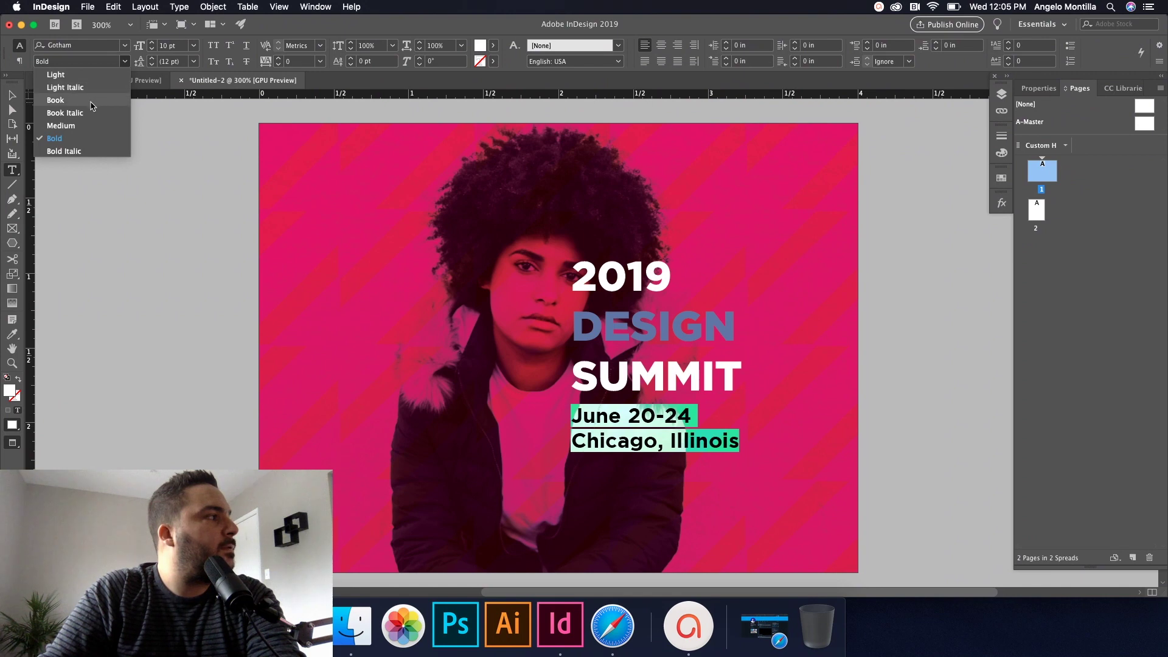
{"action": "left_click", "coordinate": [56, 100]}
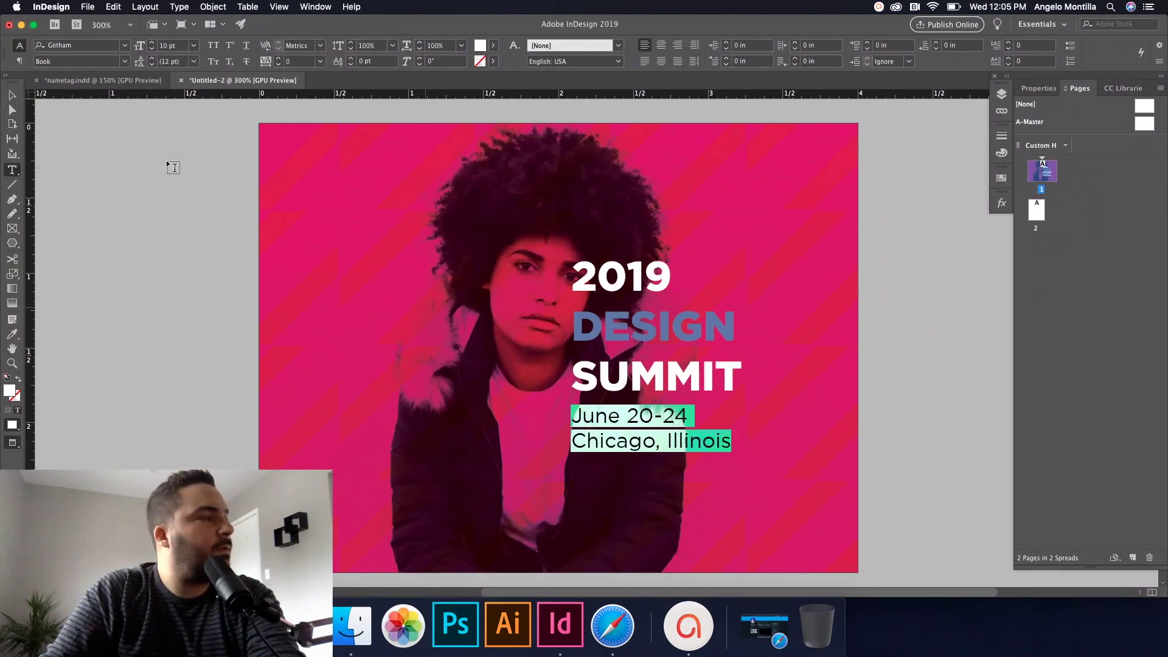
{"action": "left_click", "coordinate": [12, 95]}
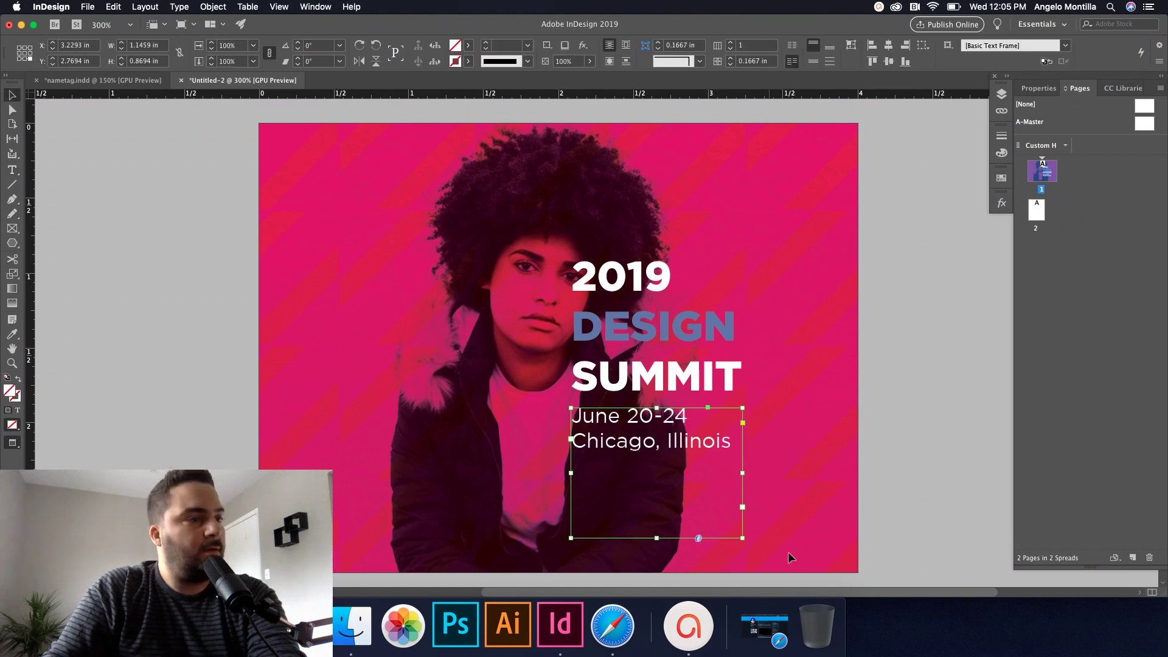
Step: Widen and fit the date frame, then move it and the heading frame higher
{"action": "key", "text": "super+z"}
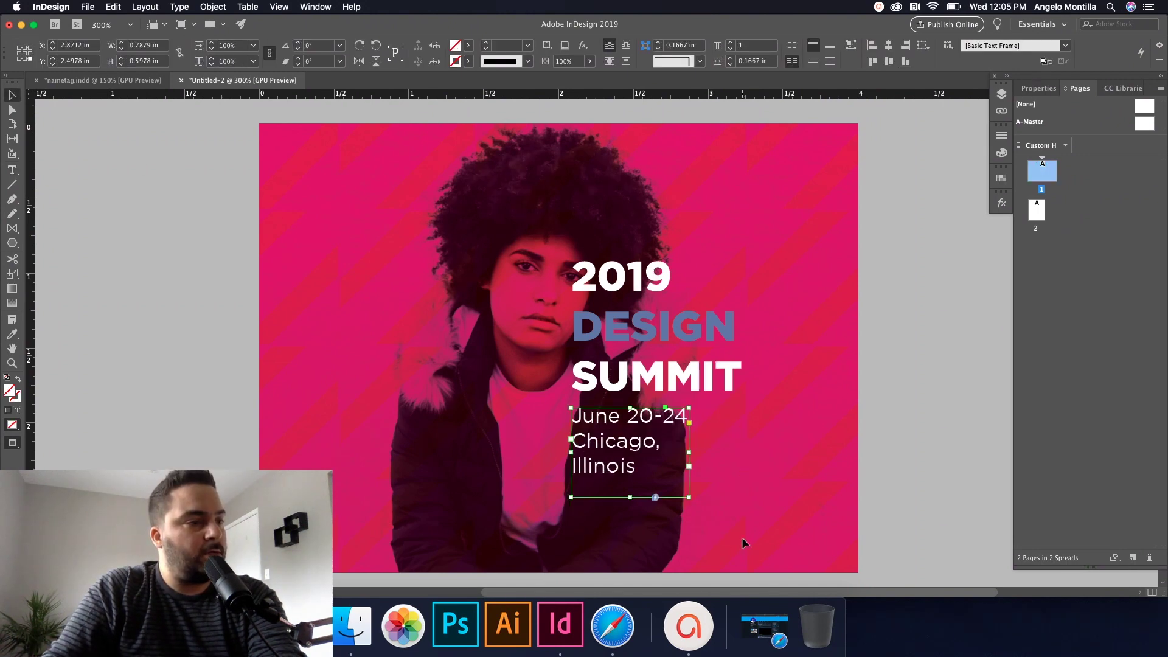
{"action": "left_click_drag", "start_coordinate": [689, 453], "coordinate": [743, 452]}
{"action": "double_click", "coordinate": [657, 495]}
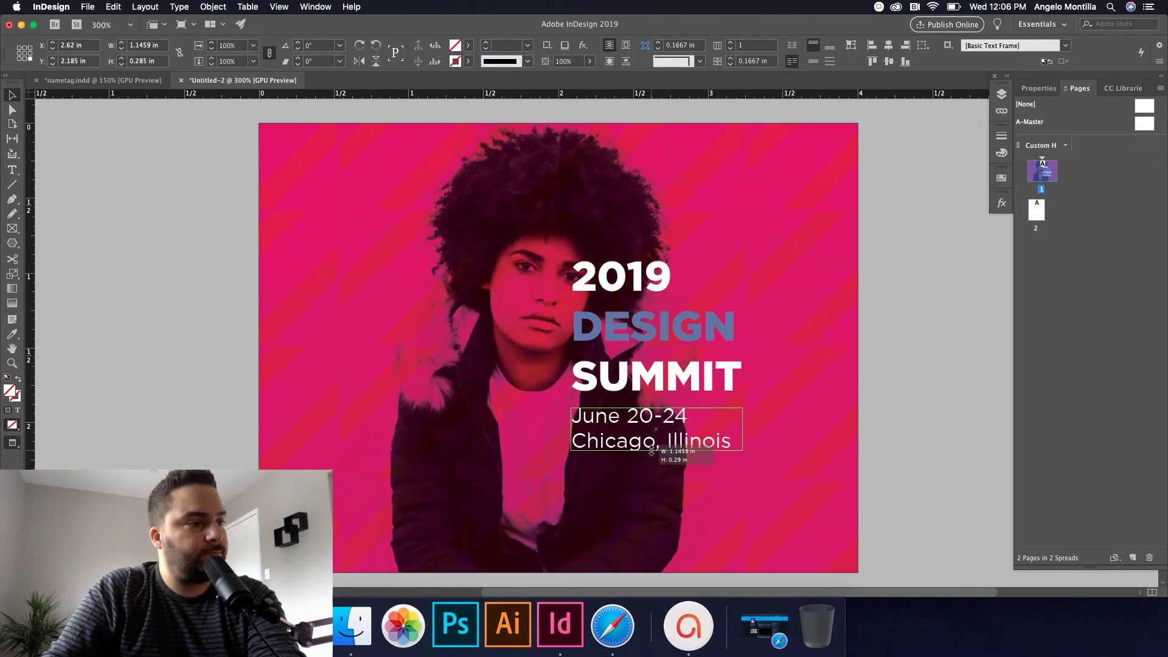
{"action": "left_click", "coordinate": [670, 383], "text": "shift"}
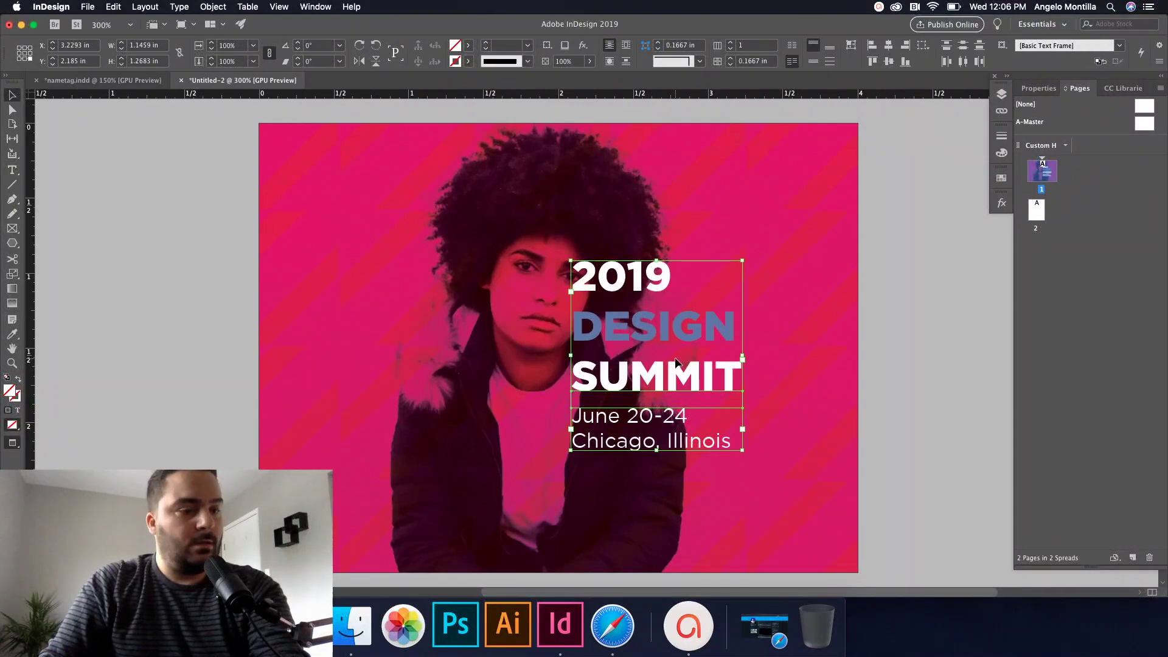
{"action": "key", "text": "w"}
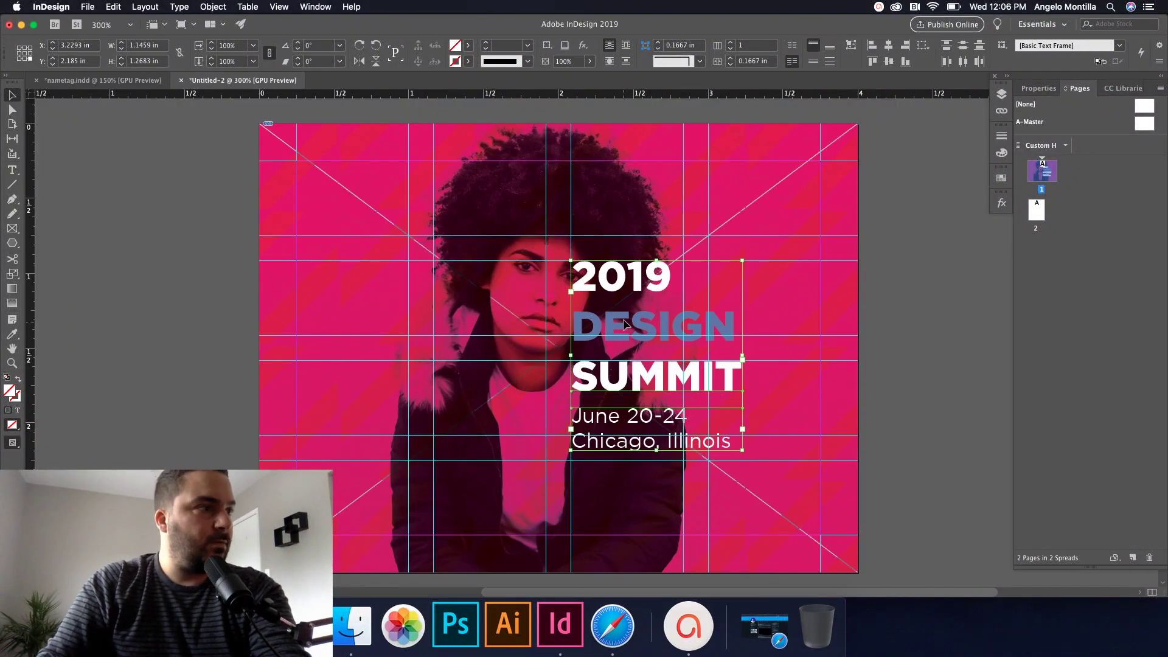
{"action": "left_click_drag", "start_coordinate": [623, 320], "coordinate": [608, 301]}
{"action": "left_click", "coordinate": [881, 331]}
Step: Nudge the photo frame three steps left behind the text block
{"action": "key", "text": "w"}
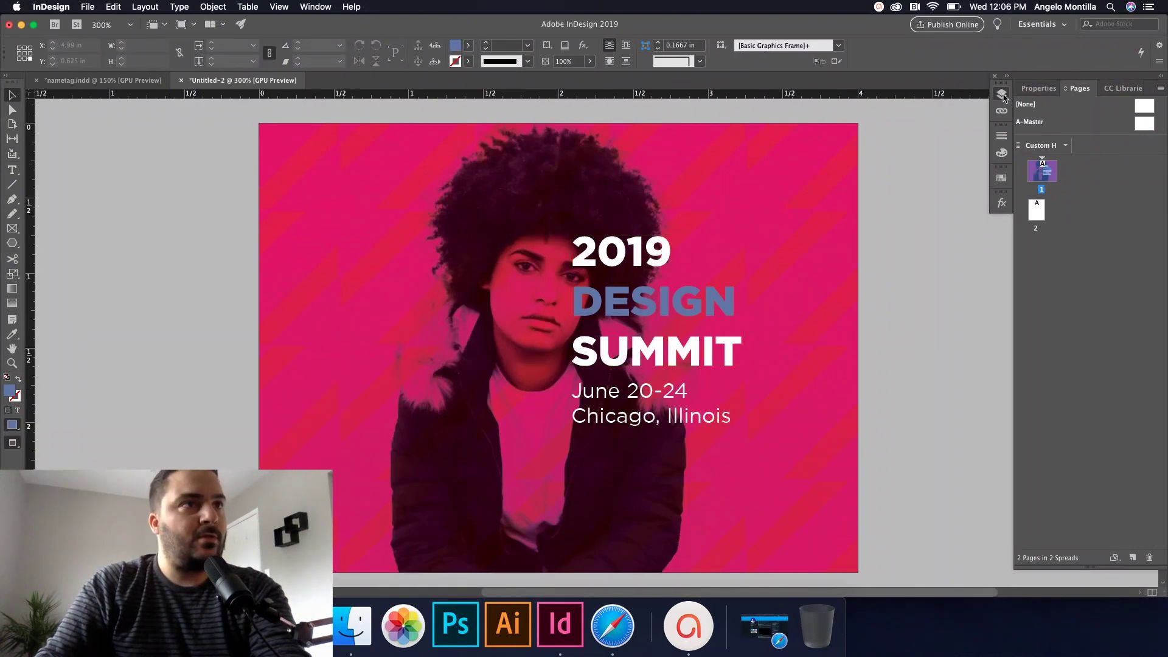
{"action": "left_click", "coordinate": [1002, 95]}
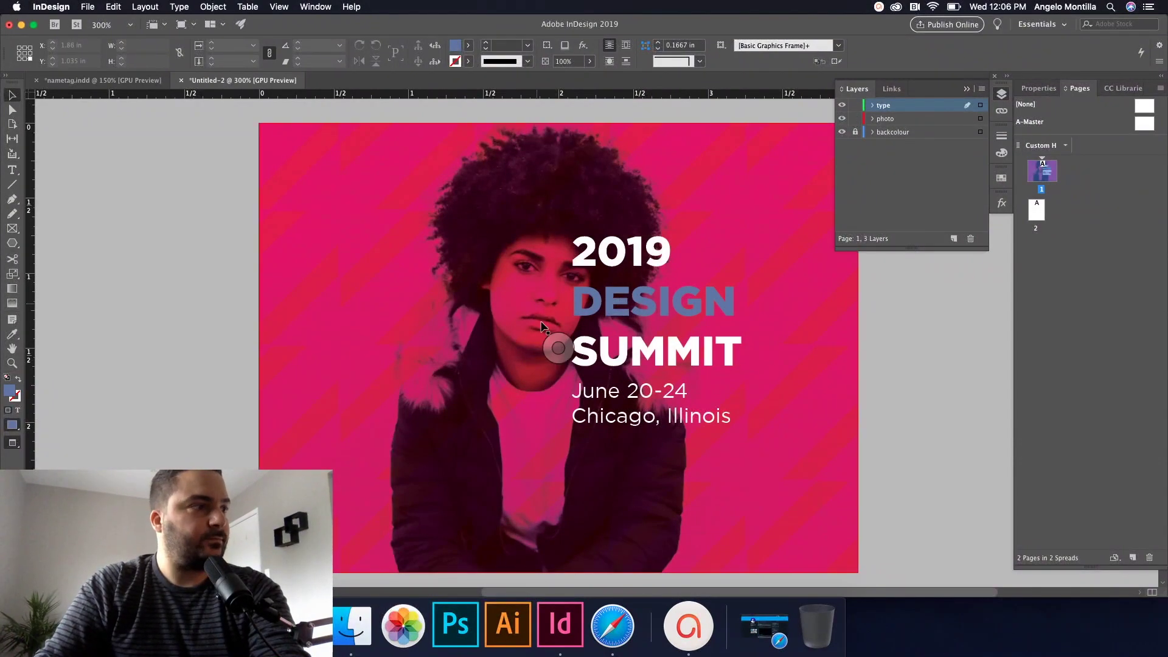
{"action": "left_click", "coordinate": [557, 343]}
{"action": "key", "text": "Left"}
{"action": "key", "text": "Left"}
{"action": "key", "text": "Left"}
{"action": "key", "text": "Left"}
{"action": "key", "text": "Left"}
{"action": "key", "text": "Left"}
{"action": "key", "text": "Left"}
{"action": "key", "text": "Left"}
{"action": "key", "text": "Left"}
{"action": "key", "text": "Left"}
{"action": "key", "text": "Left"}
{"action": "key", "text": "Left"}
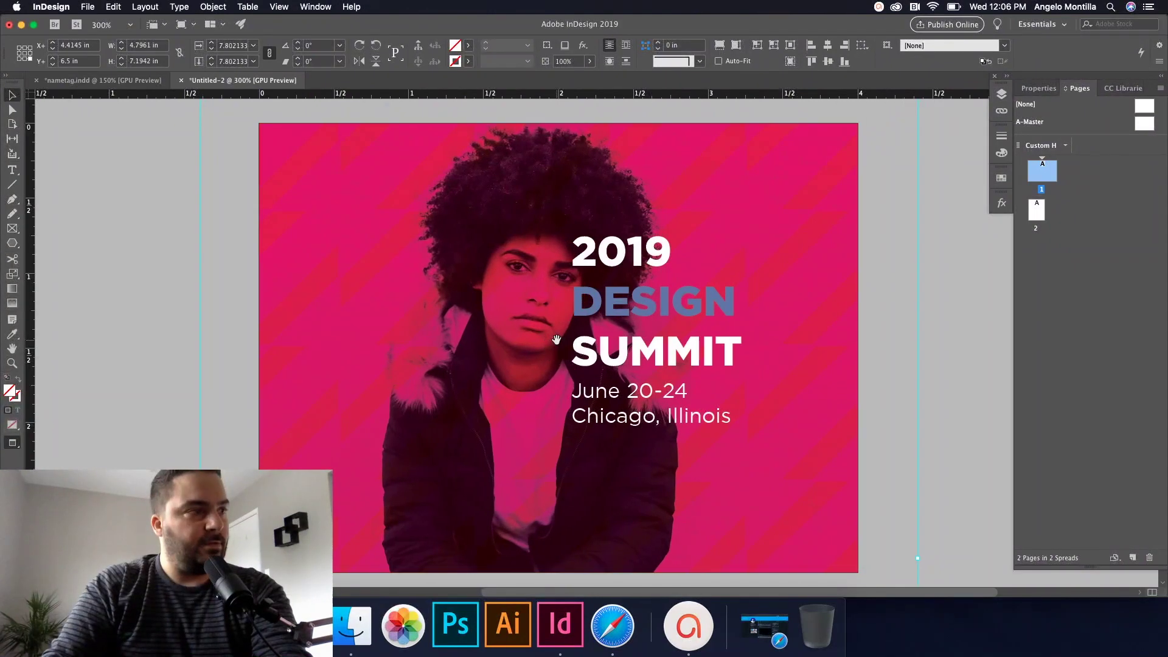
{"action": "key", "text": "Left"}
{"action": "key", "text": "Left"}
{"action": "key", "text": "Left"}
{"action": "key", "text": "Left"}
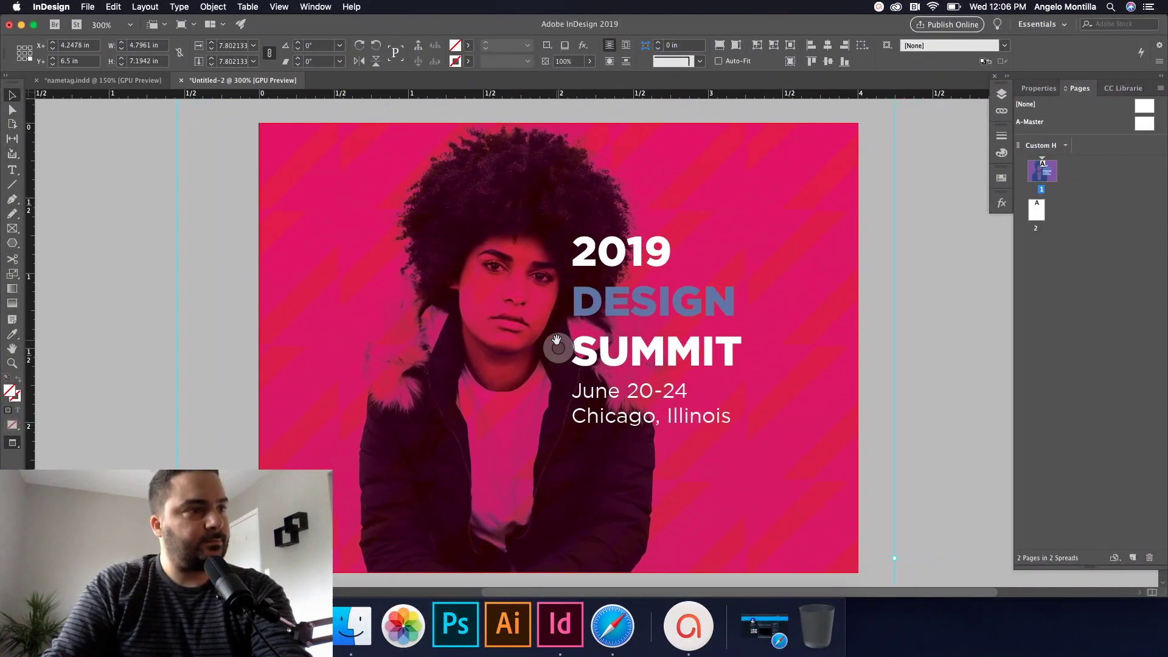
{"action": "key", "text": "Left"}
{"action": "key", "text": "Left"}
{"action": "key", "text": "Left"}
{"action": "key", "text": "Left"}
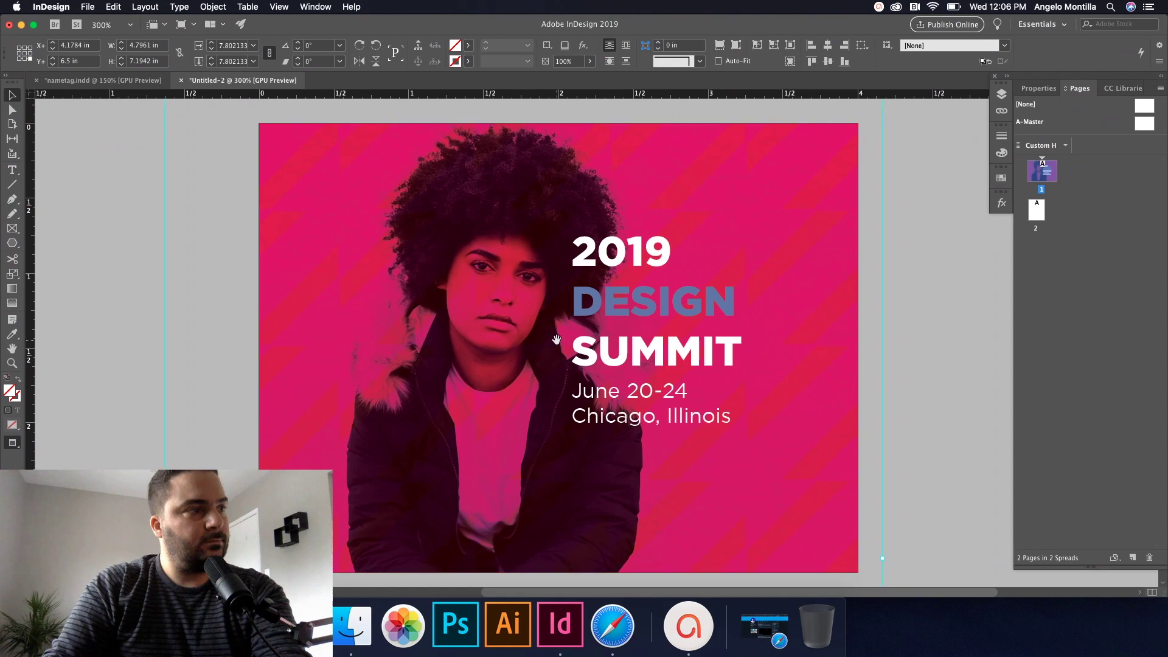
{"action": "left_click", "coordinate": [892, 419]}
{"action": "left_click", "coordinate": [1001, 96]}
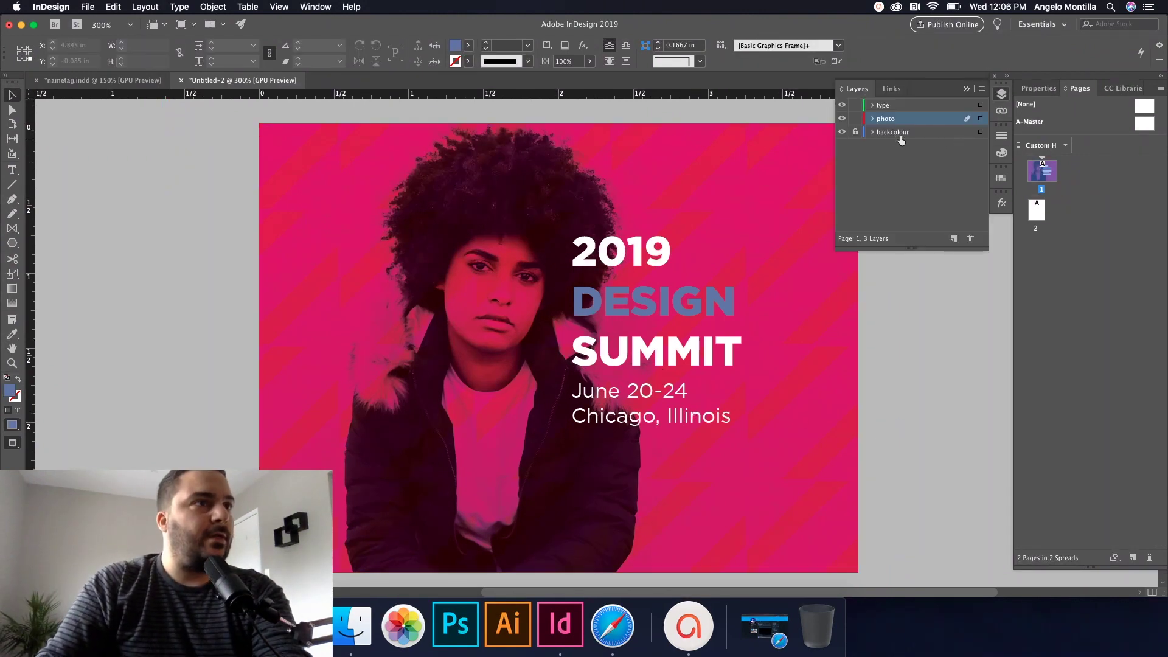
{"action": "left_click", "coordinate": [883, 472]}
{"action": "scroll", "coordinate": [883, 472], "scroll_direction": "down", "scroll_amount": 2}
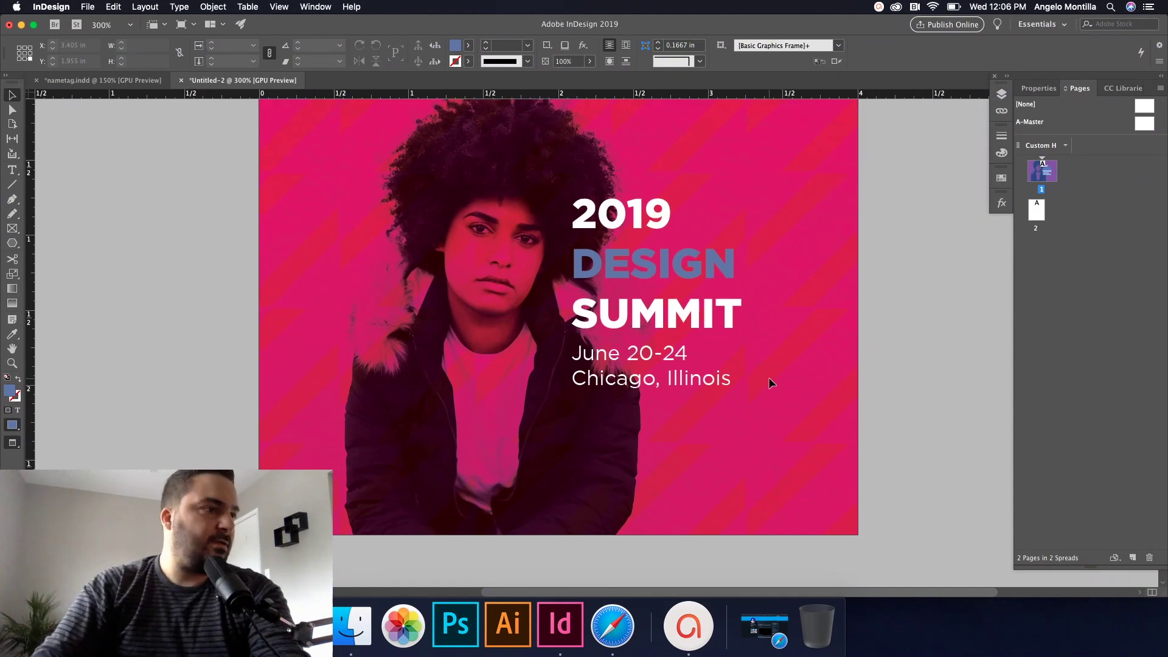
Step: Duplicate the date and location text below the original and start replacing it with the attendee's name
{"action": "left_click_drag", "start_coordinate": [618, 391], "coordinate": [618, 468]}
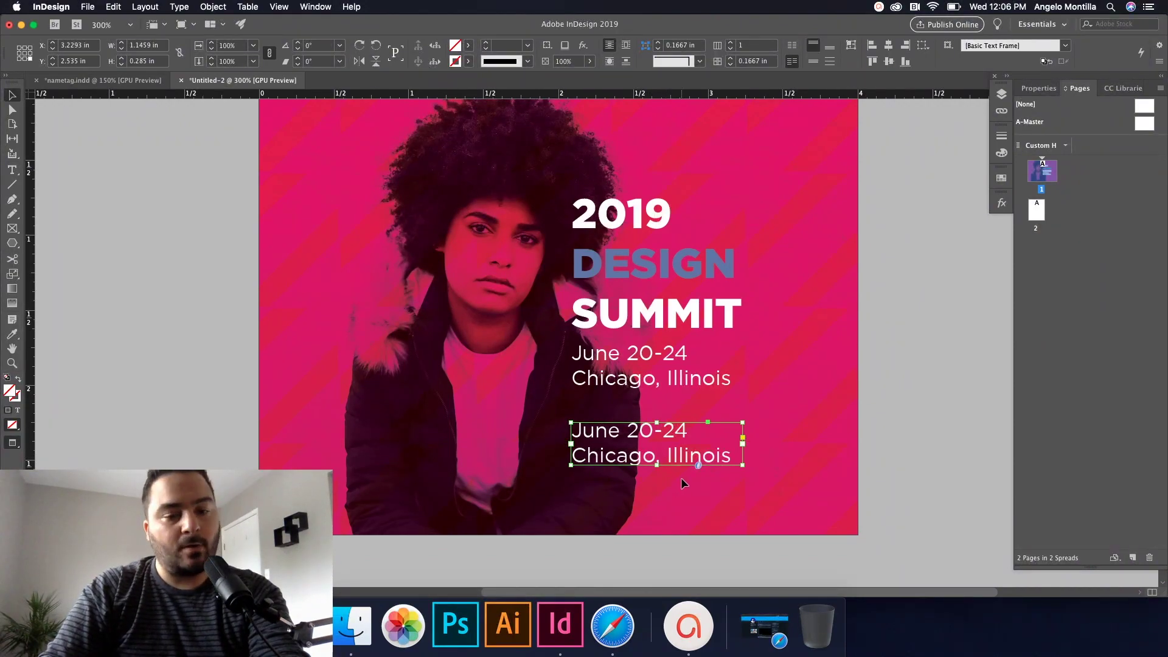
{"action": "double_click", "coordinate": [731, 457]}
{"action": "left_click_drag", "start_coordinate": [730, 456], "coordinate": [565, 433]}
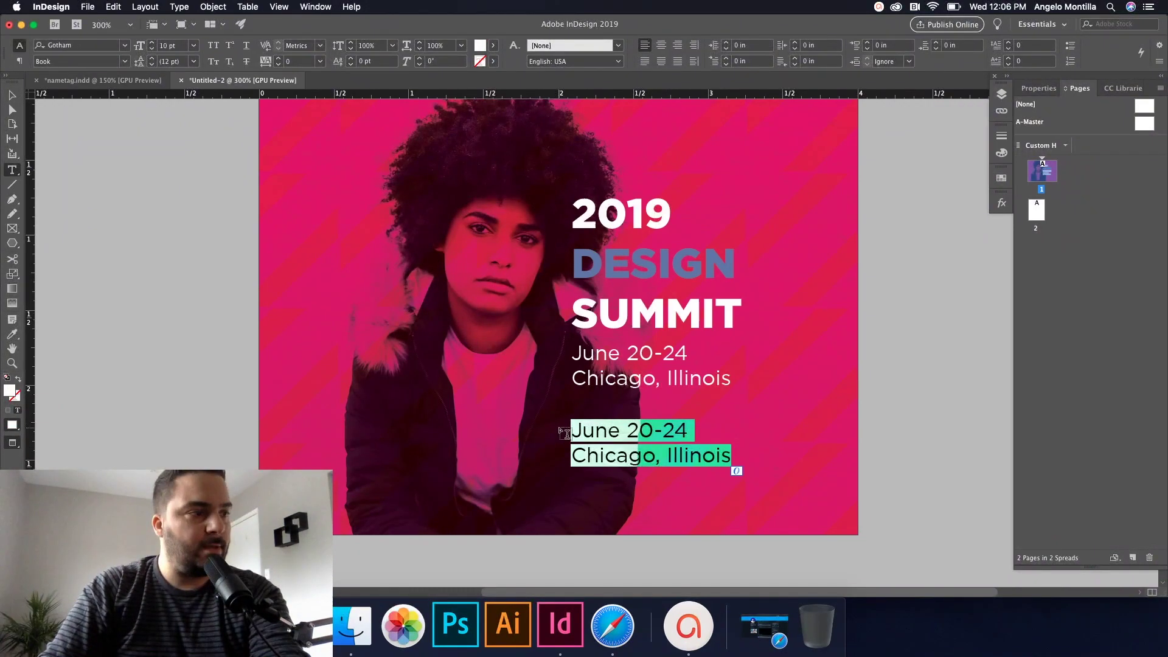
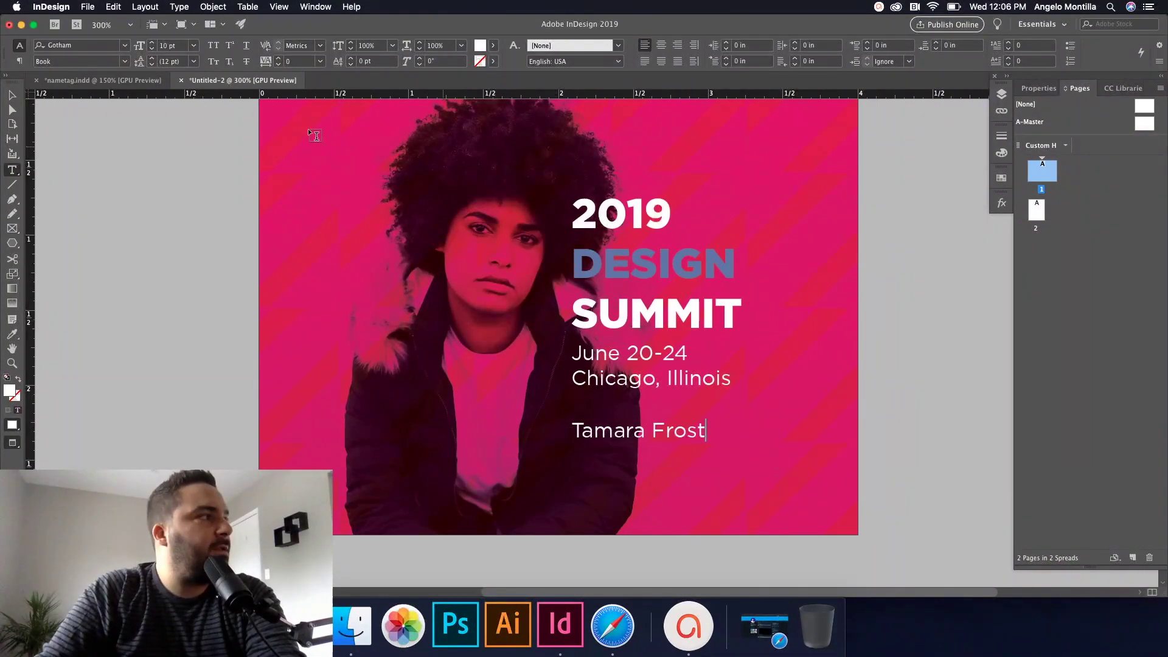
Step: Check the nametag.indd reference and retype the attendee's full name in capital letters
{"action": "left_click", "coordinate": [103, 80]}
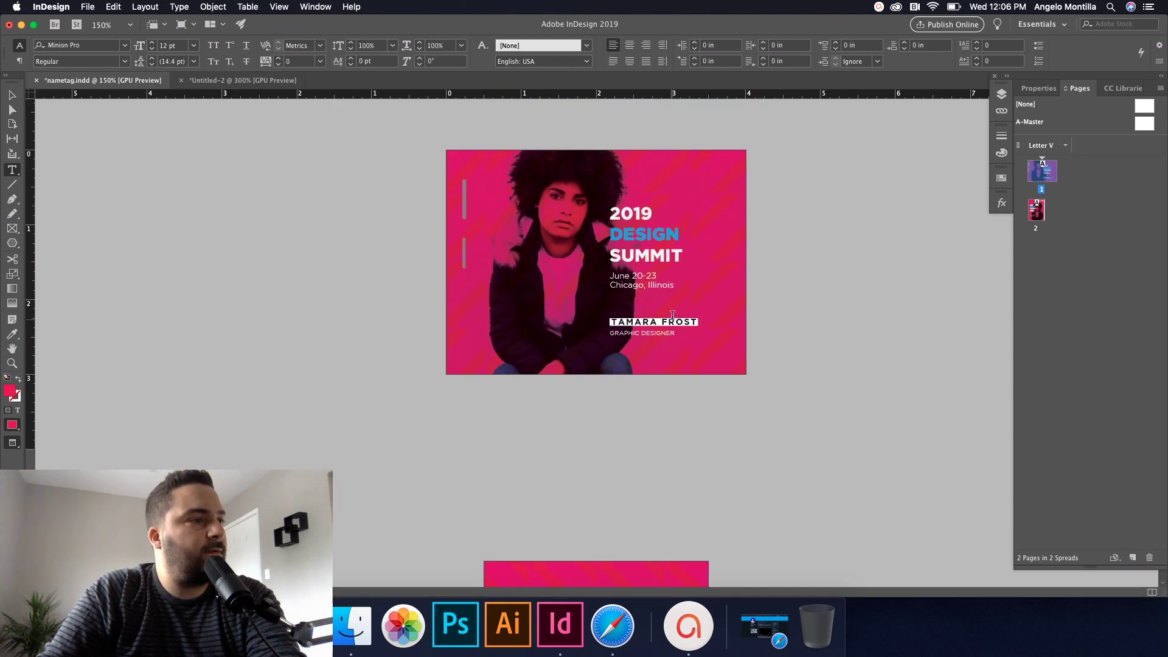
{"action": "key", "text": "super+equal"}
{"action": "key", "text": "super+equal"}
{"action": "key", "text": "super+equal"}
{"action": "key", "text": "super+equal"}
{"action": "key", "text": "super+equal"}
{"action": "left_click", "coordinate": [242, 80]}
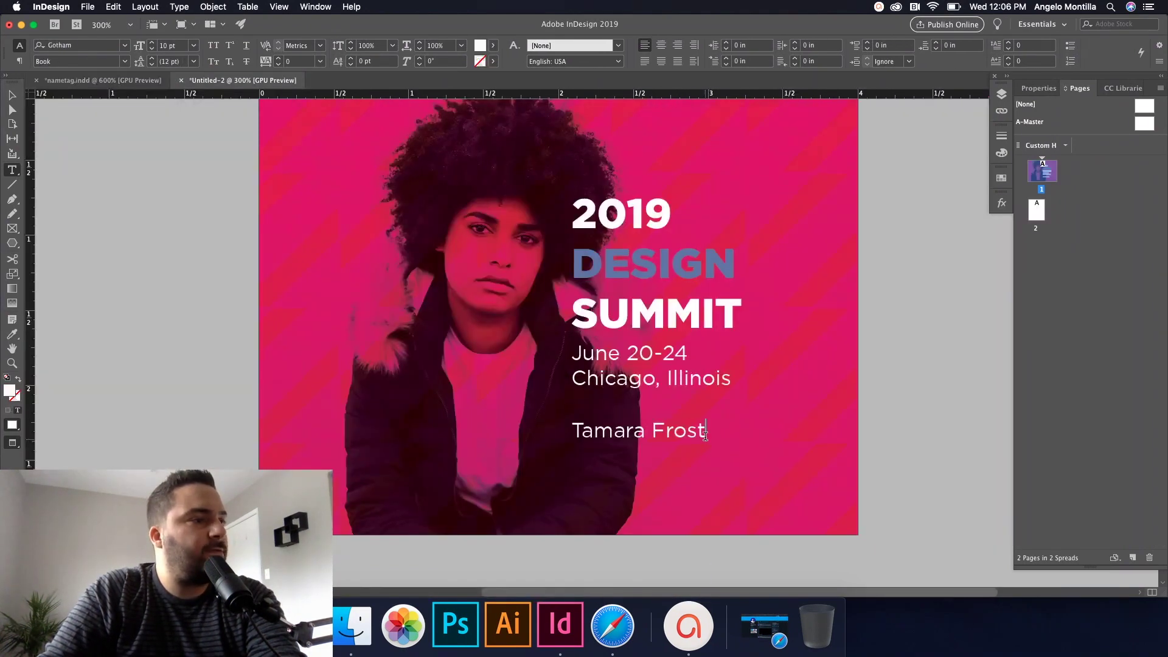
{"action": "left_click_drag", "start_coordinate": [706, 432], "coordinate": [570, 432]}
{"action": "left_click", "coordinate": [92, 81]}
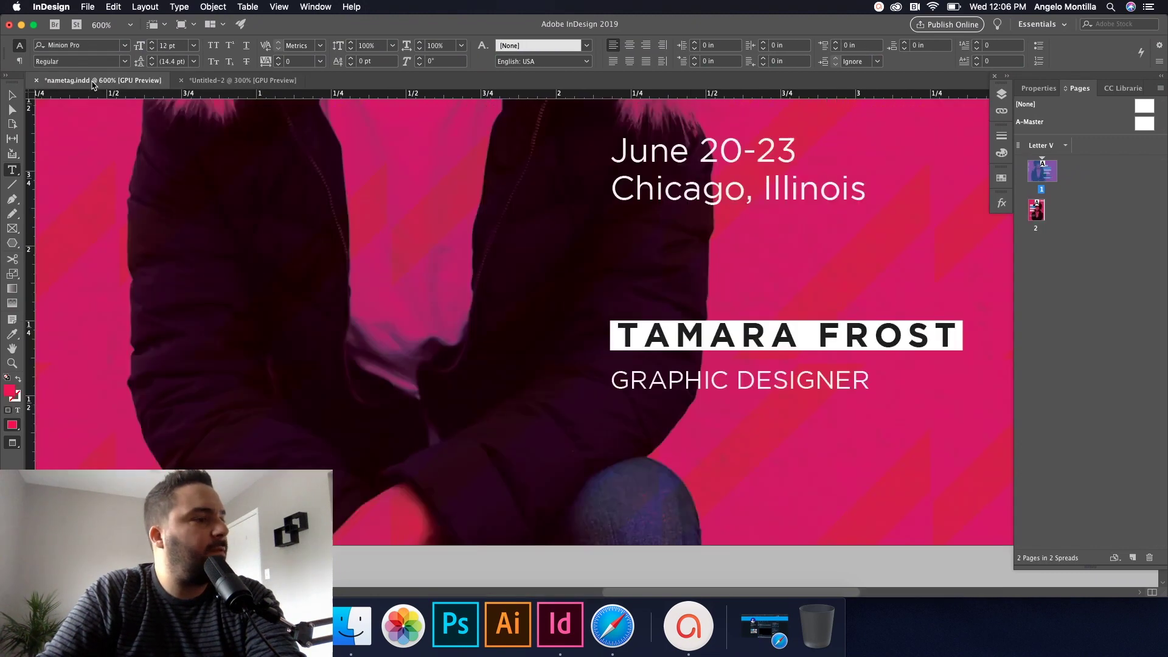
{"action": "left_click", "coordinate": [259, 80]}
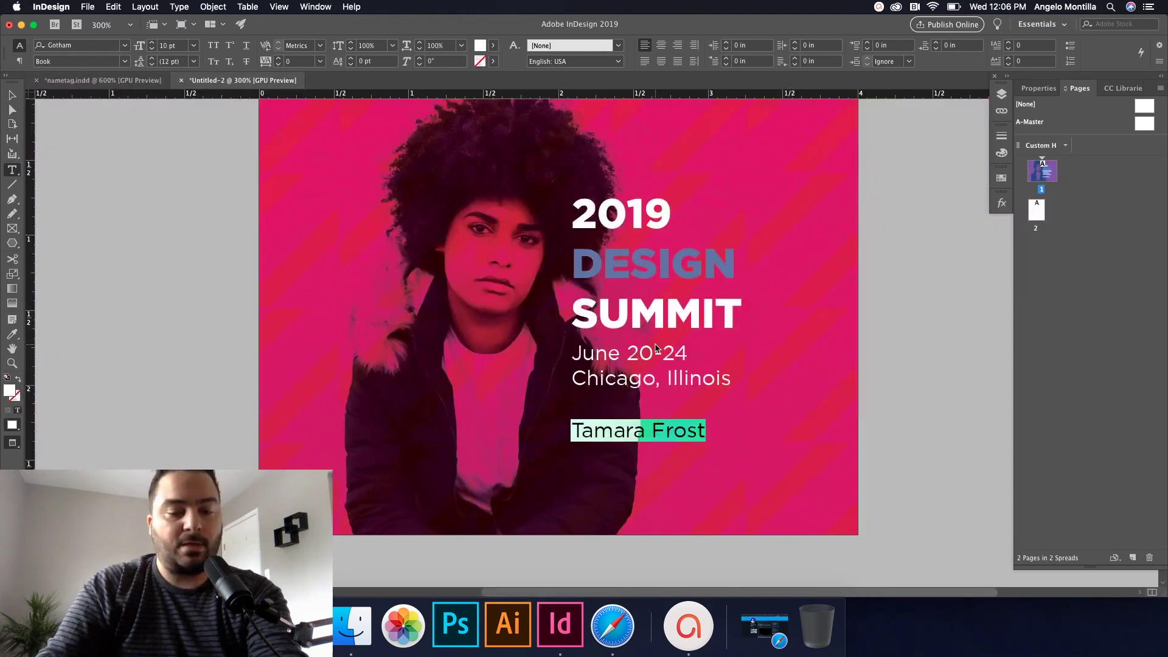
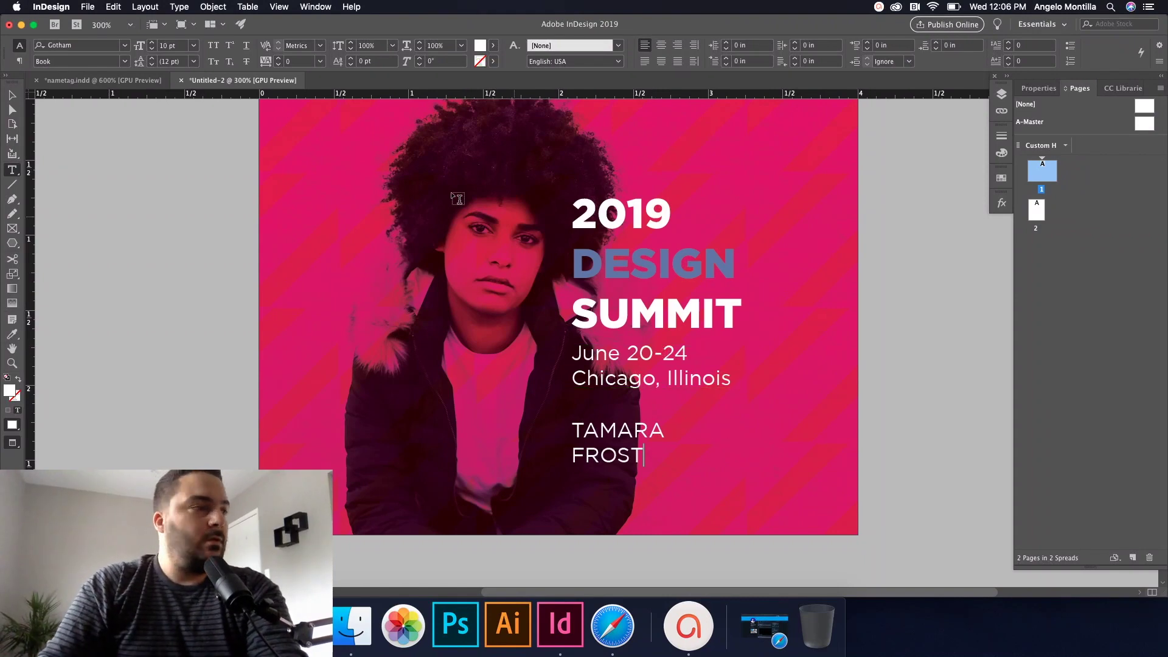
{"action": "key", "text": "Escape"}
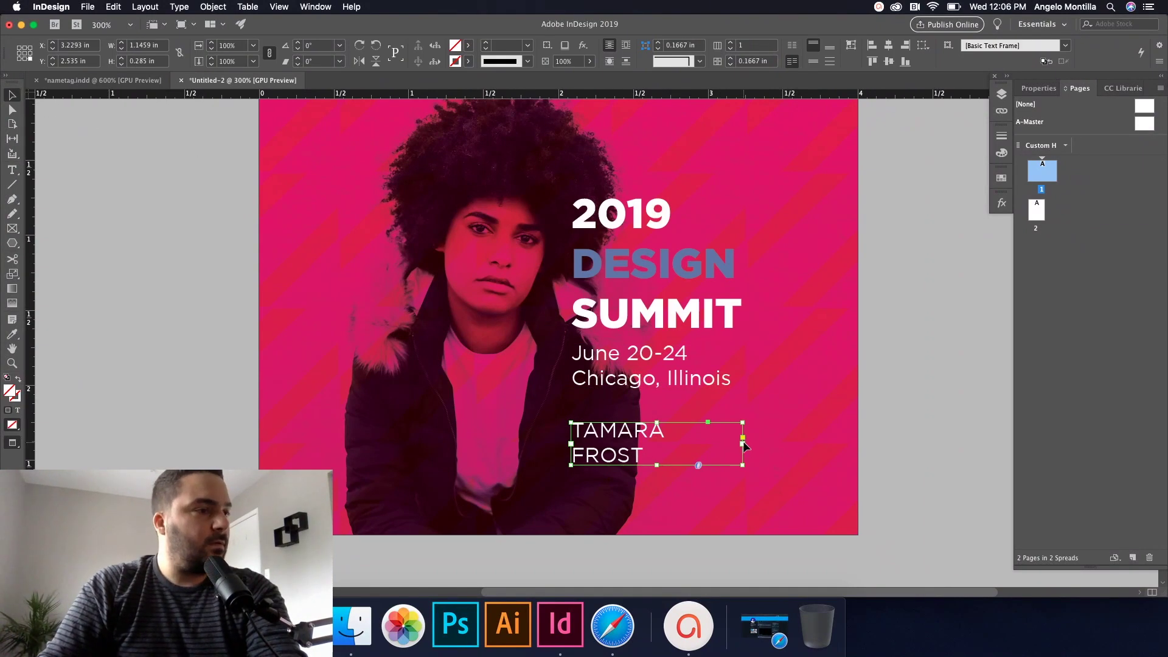
Step: Widen the name frame and set the name in Gotham Bold on one line
{"action": "left_click_drag", "start_coordinate": [743, 444], "coordinate": [762, 444]}
{"action": "double_click", "coordinate": [687, 432]}
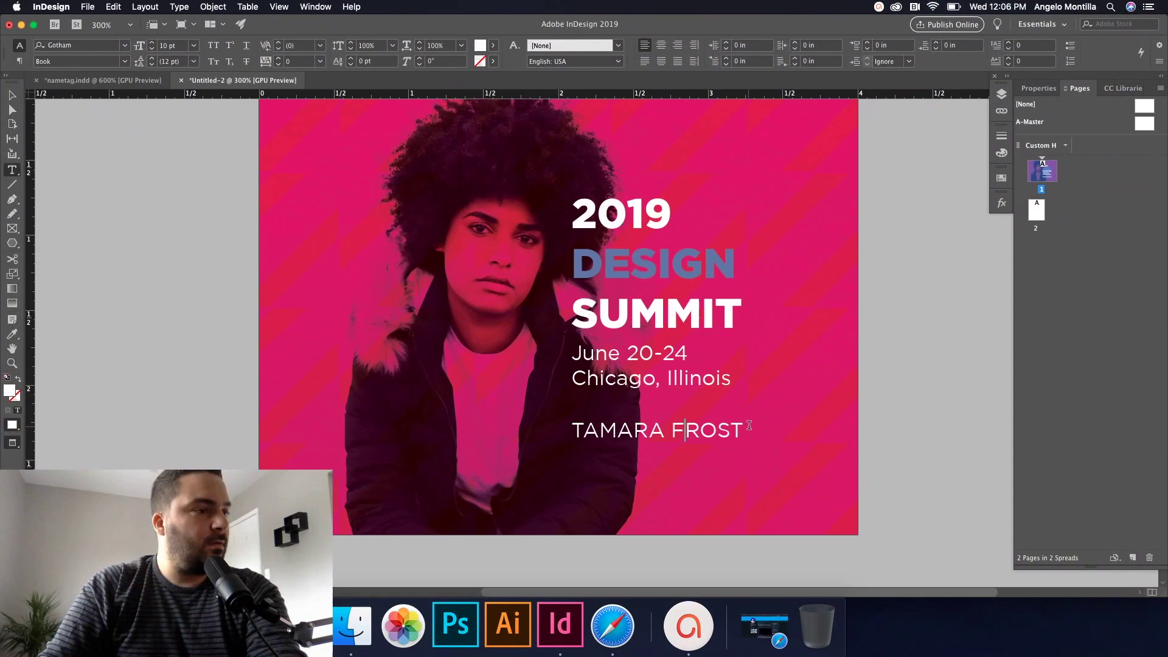
{"action": "triple_click", "coordinate": [749, 425]}
{"action": "left_click", "coordinate": [121, 62]}
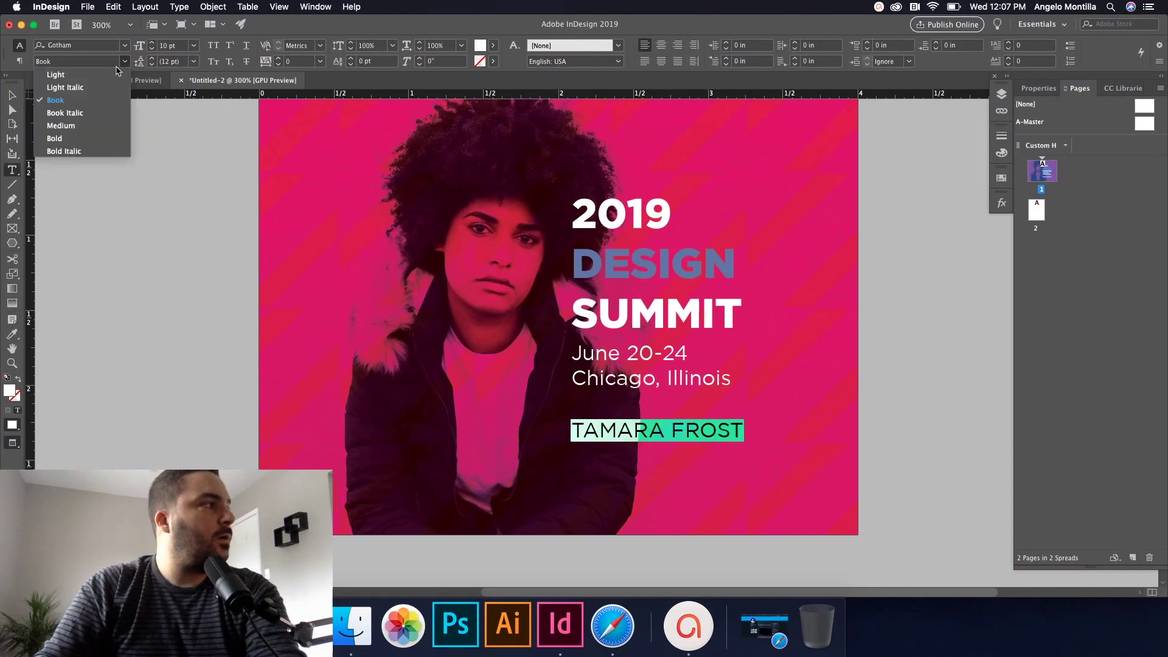
{"action": "left_click", "coordinate": [73, 139]}
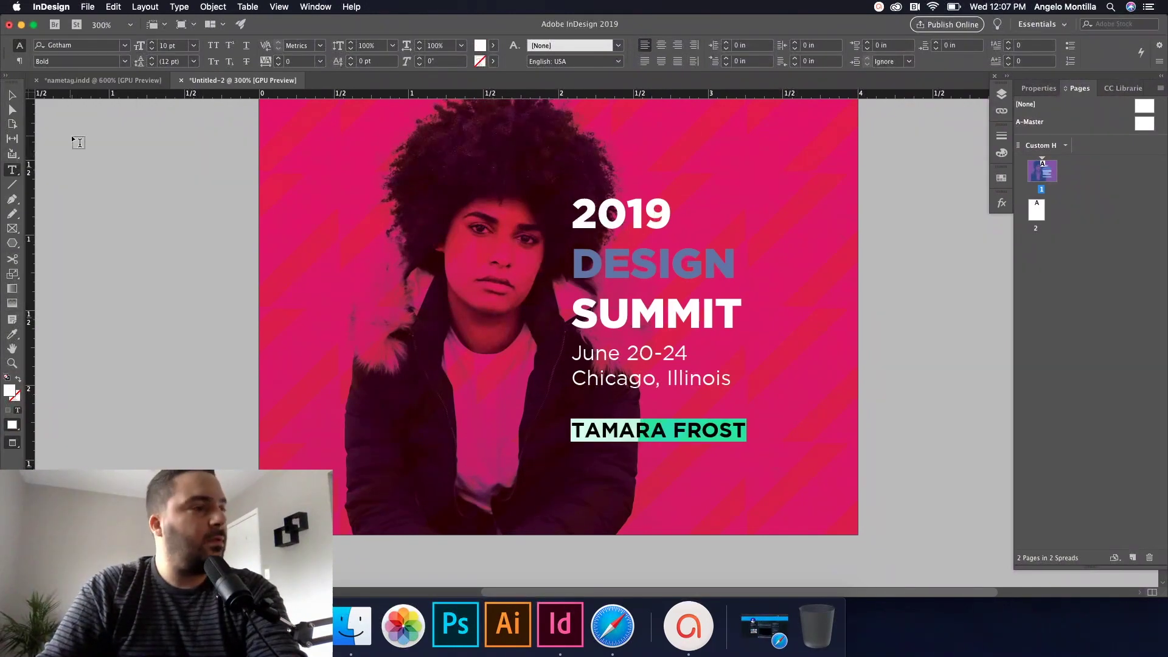
Step: Fit the name frame snugly around its text and reselect the name line
{"action": "left_click", "coordinate": [11, 95]}
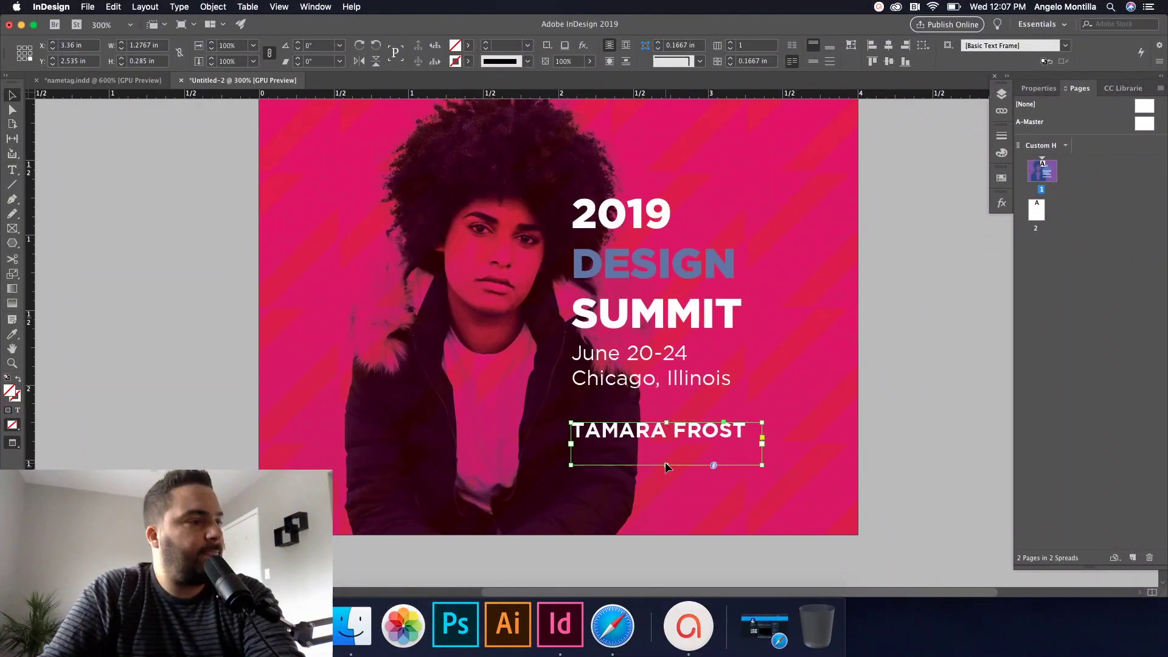
{"action": "double_click", "coordinate": [666, 465]}
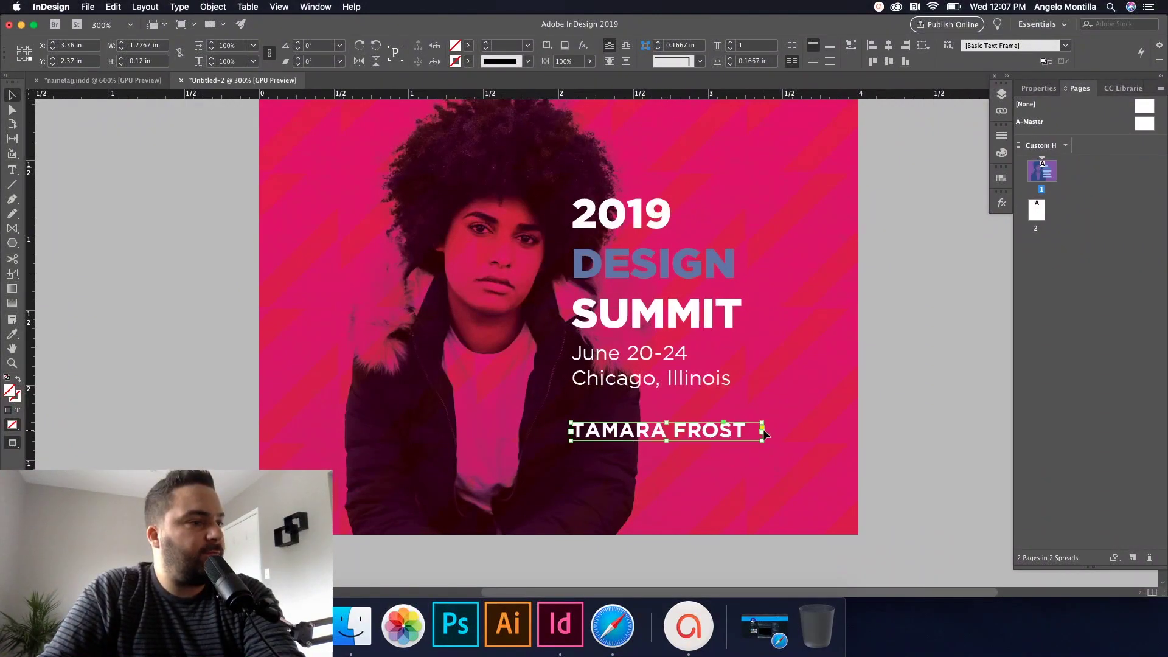
{"action": "left_click_drag", "start_coordinate": [765, 434], "coordinate": [757, 433]}
{"action": "scroll", "coordinate": [682, 435], "scroll_direction": "up", "scroll_amount": 5}
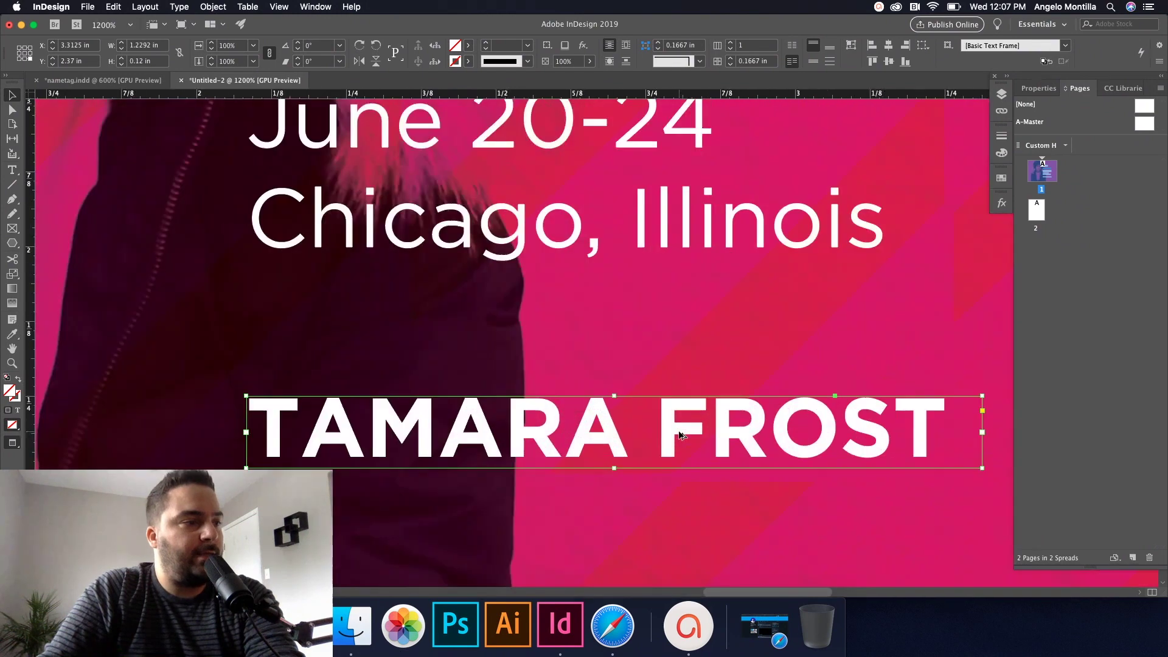
{"action": "double_click", "coordinate": [676, 433]}
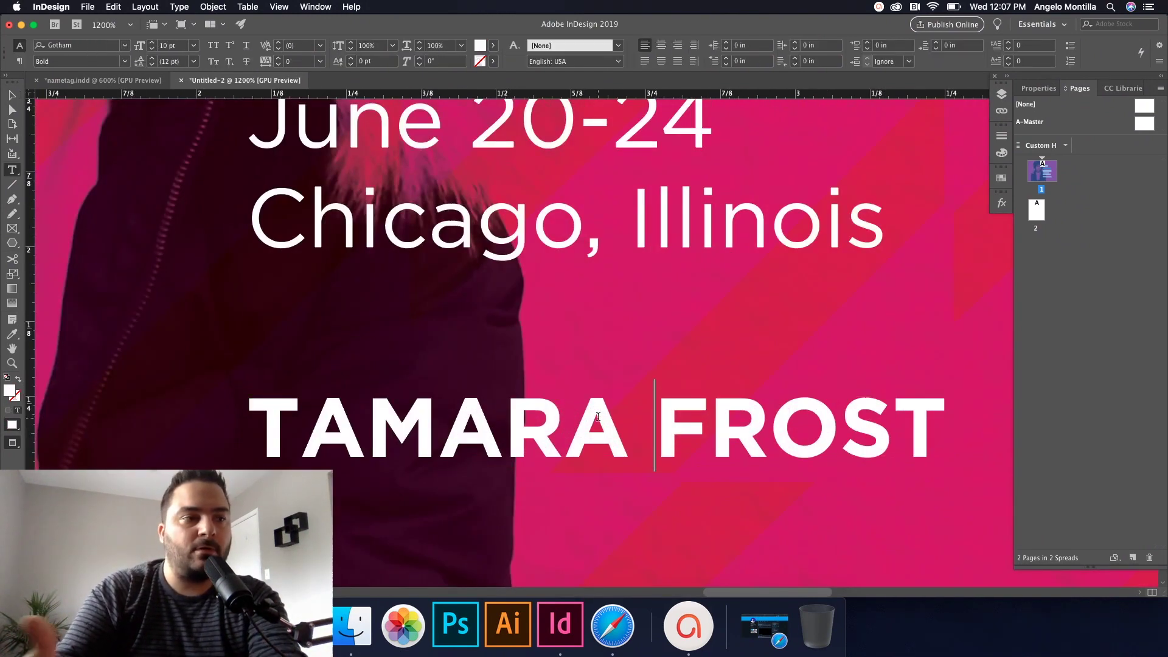
{"action": "left_click_drag", "start_coordinate": [943, 431], "coordinate": [246, 420]}
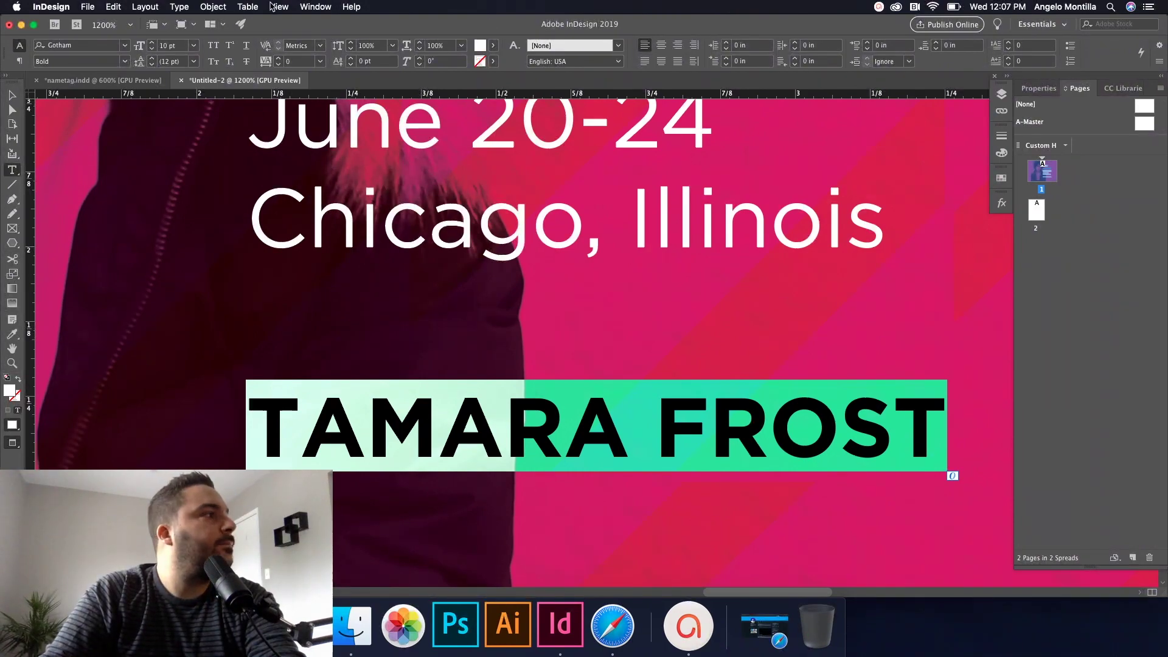
Step: Turn on paragraph shading behind the name in the Paragraph panel
{"action": "left_click", "coordinate": [176, 7]}
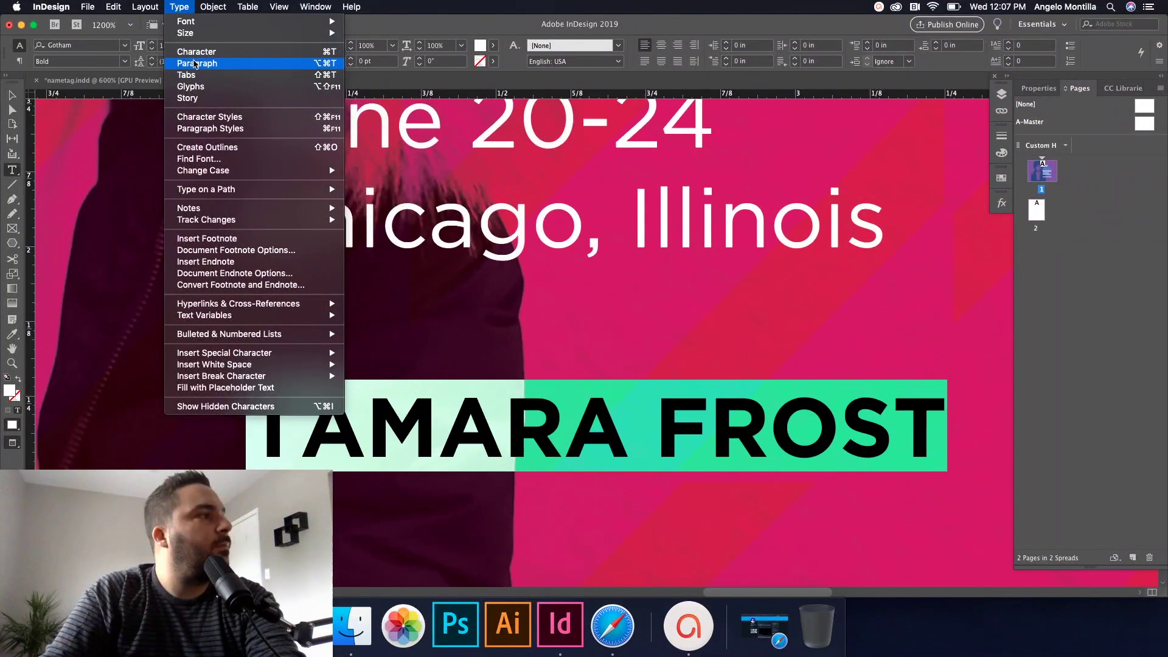
{"action": "left_click", "coordinate": [195, 63]}
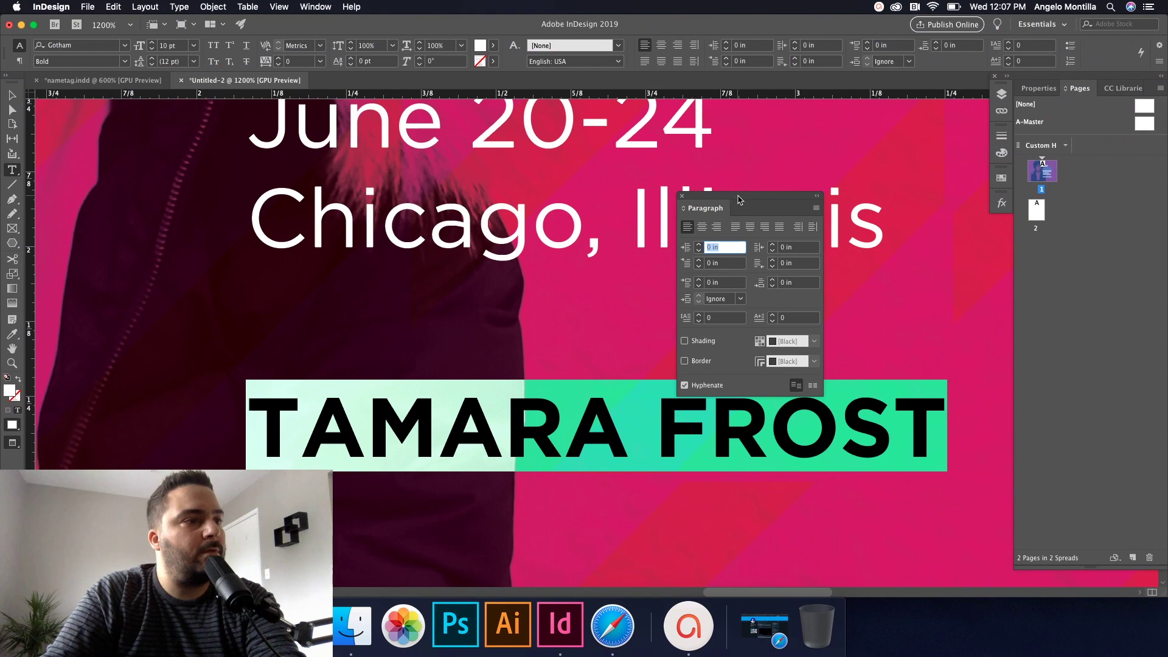
{"action": "left_click_drag", "start_coordinate": [757, 203], "coordinate": [899, 149]}
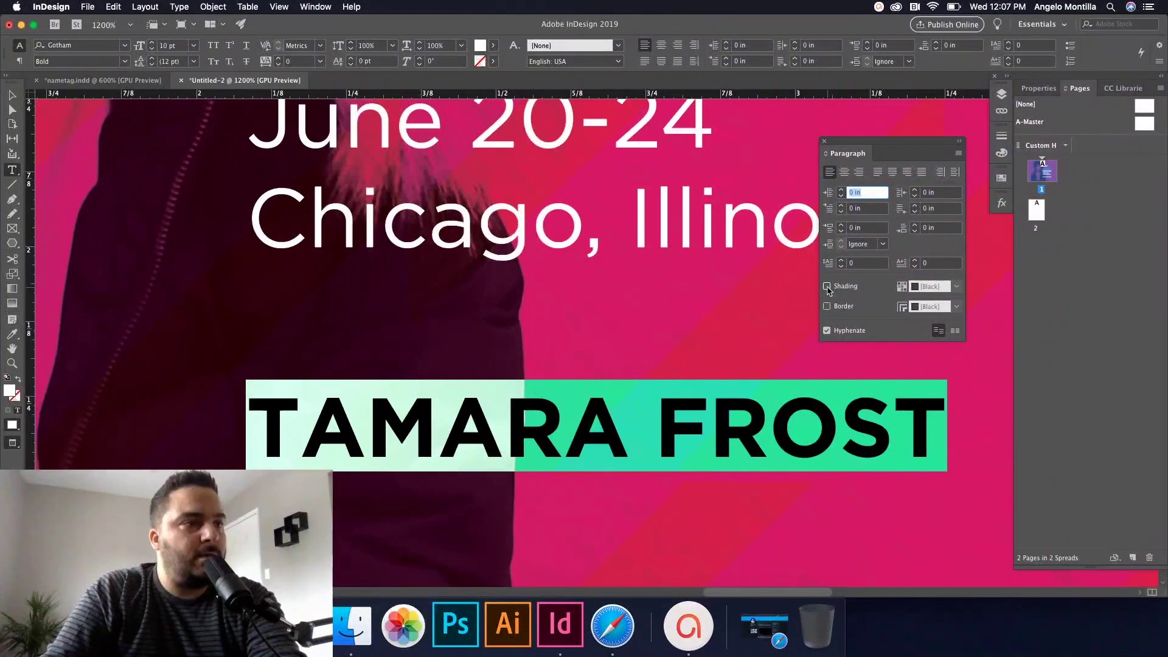
{"action": "left_click", "coordinate": [827, 287]}
{"action": "left_click", "coordinate": [854, 432]}
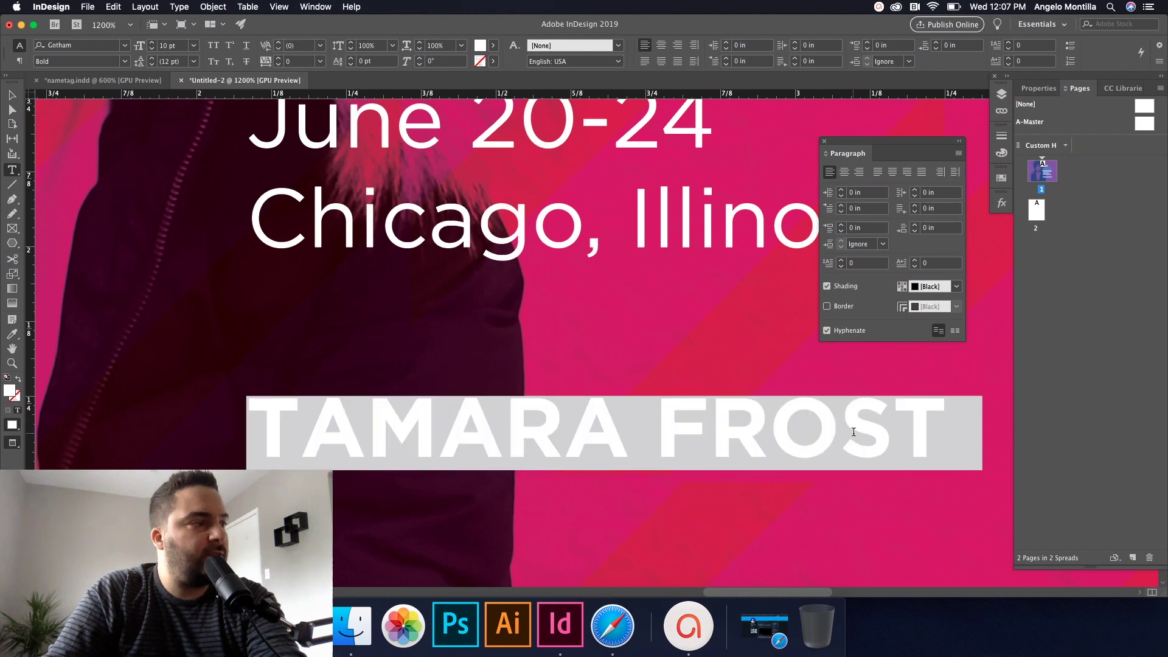
{"action": "left_click_drag", "start_coordinate": [941, 431], "coordinate": [258, 401]}
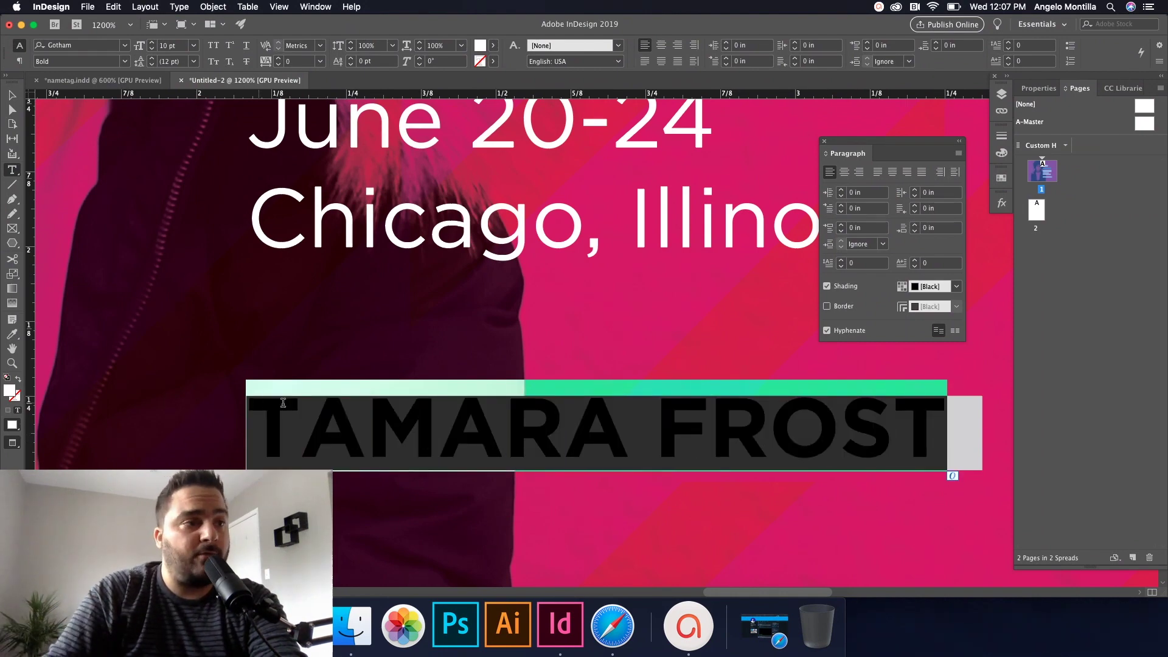
{"action": "left_click", "coordinate": [456, 430]}
{"action": "left_click_drag", "start_coordinate": [941, 424], "coordinate": [249, 426]}
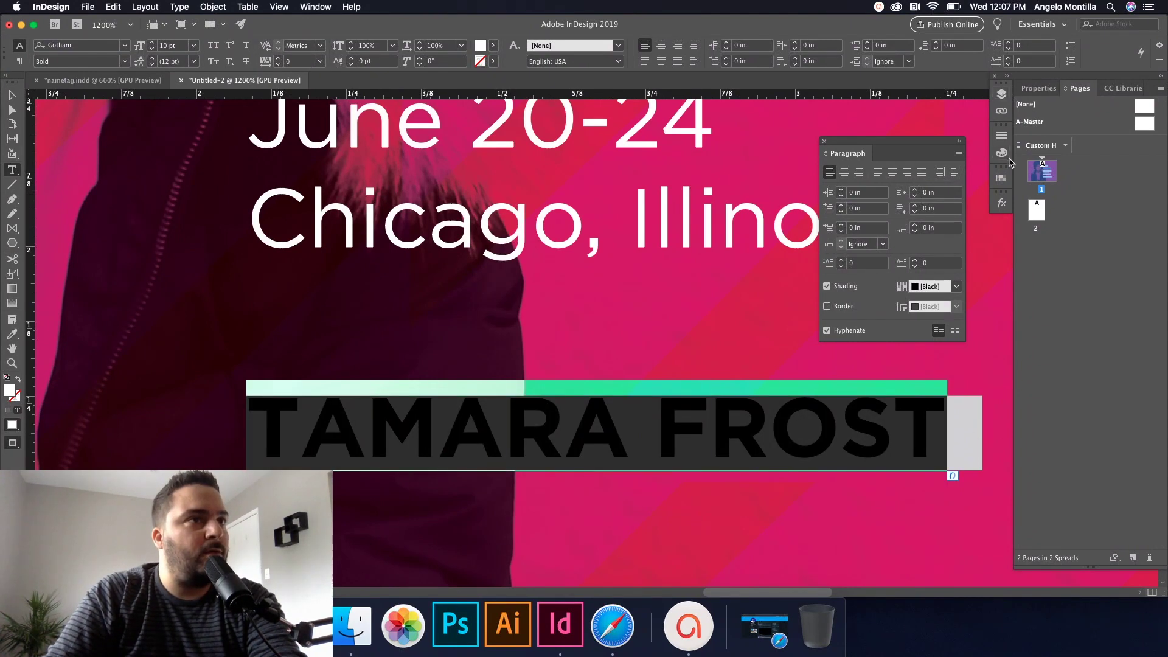
Step: Colour the name text [Black] at a 95% tint
{"action": "left_click", "coordinate": [1002, 177]}
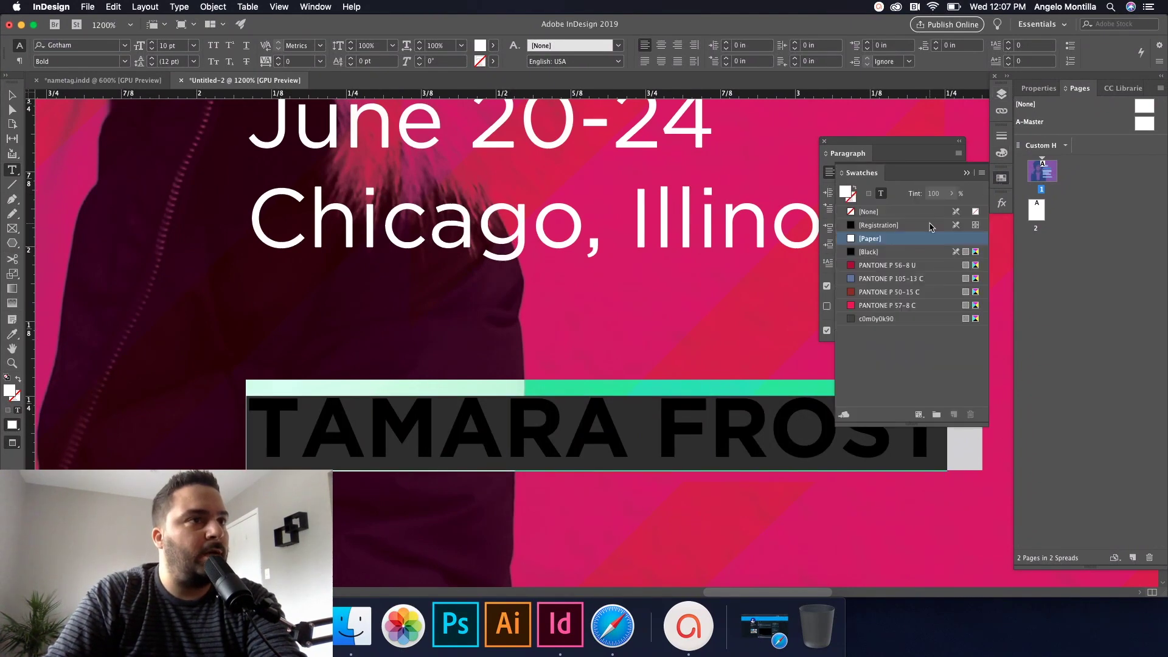
{"action": "left_click", "coordinate": [870, 252]}
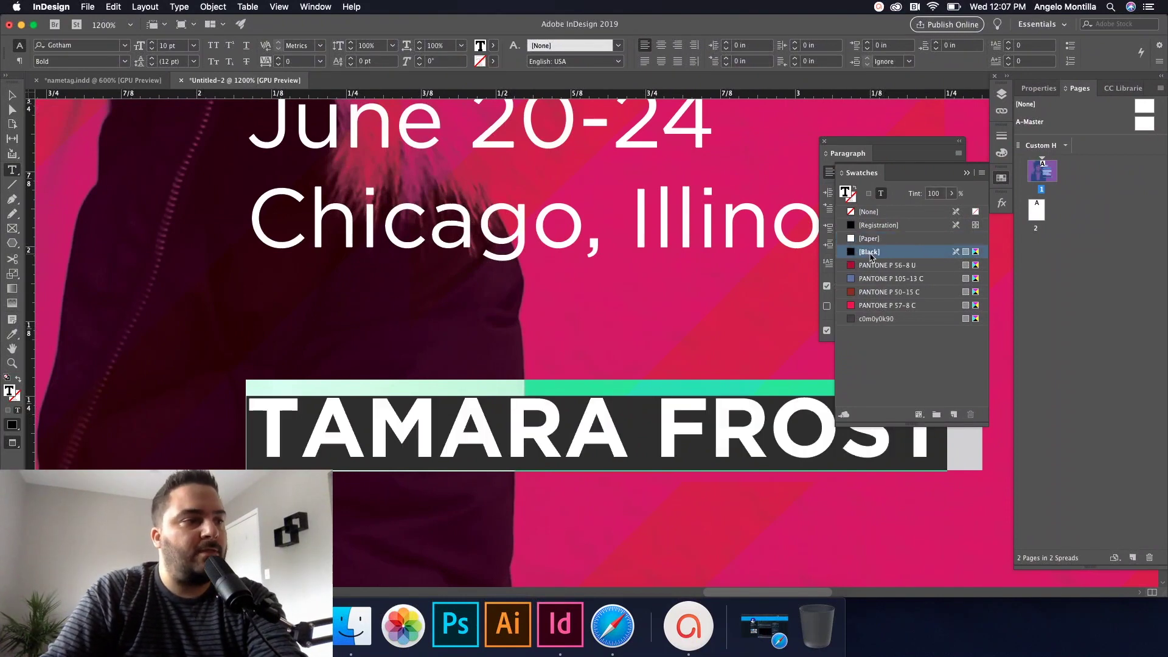
{"action": "left_click", "coordinate": [911, 194]}
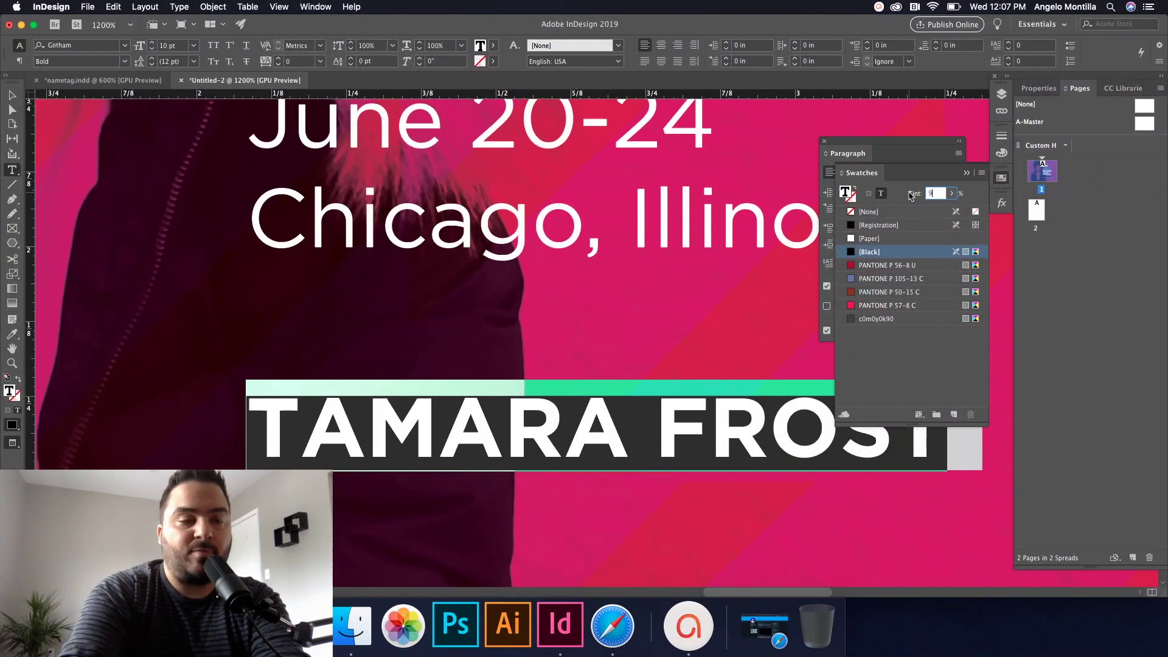
{"action": "key", "text": "Return"}
Step: Apply a -0.5 pt baseline shift to the name text
{"action": "left_click", "coordinate": [966, 173]}
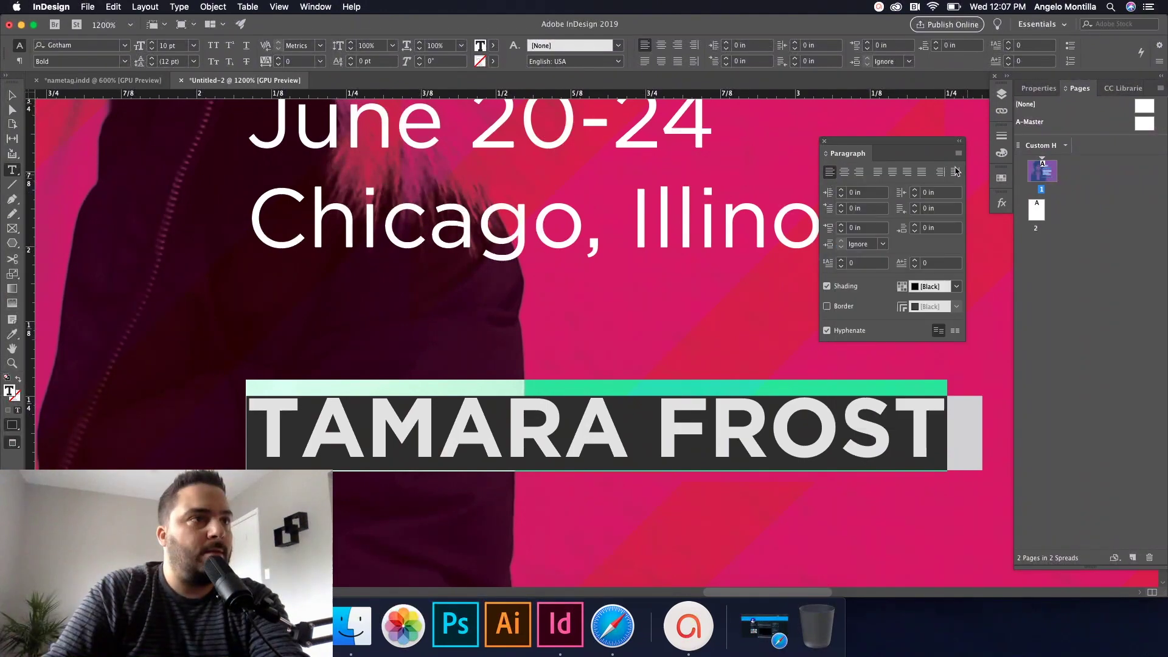
{"action": "left_click", "coordinate": [742, 392]}
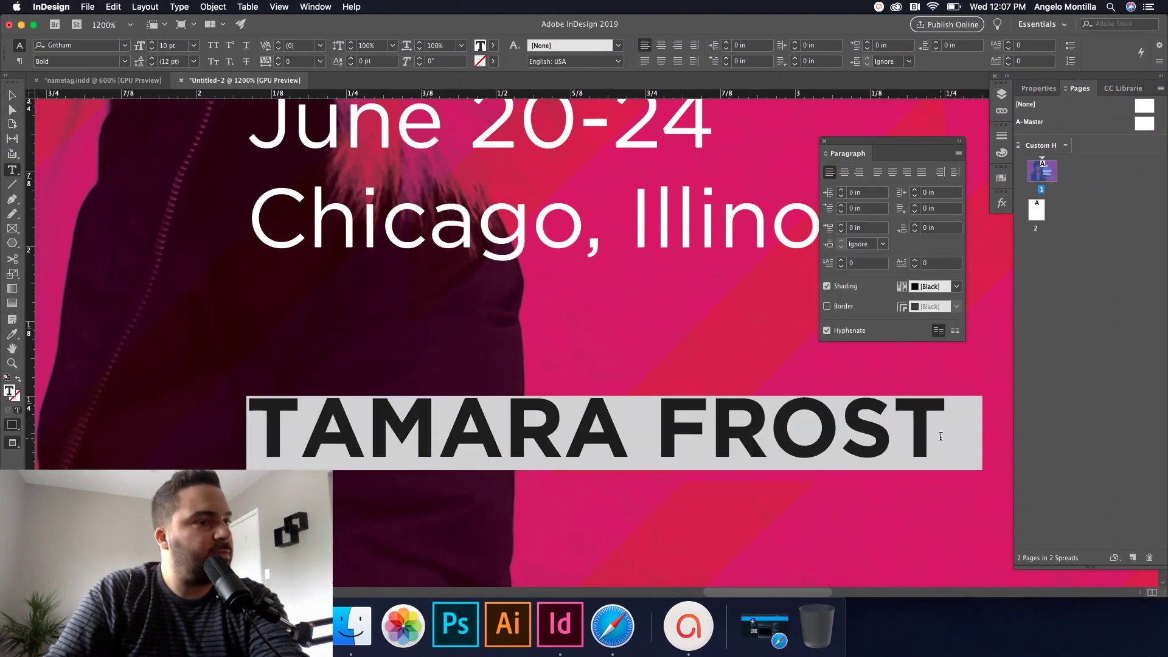
{"action": "left_click_drag", "start_coordinate": [929, 435], "coordinate": [272, 418]}
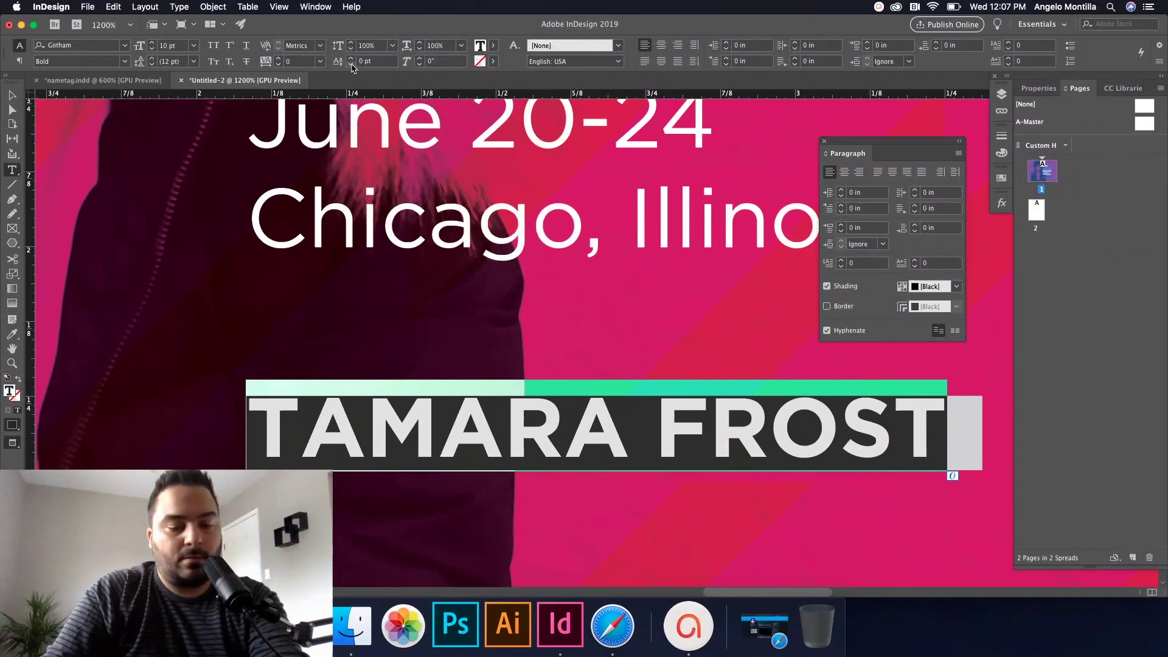
{"action": "left_click", "coordinate": [351, 64]}
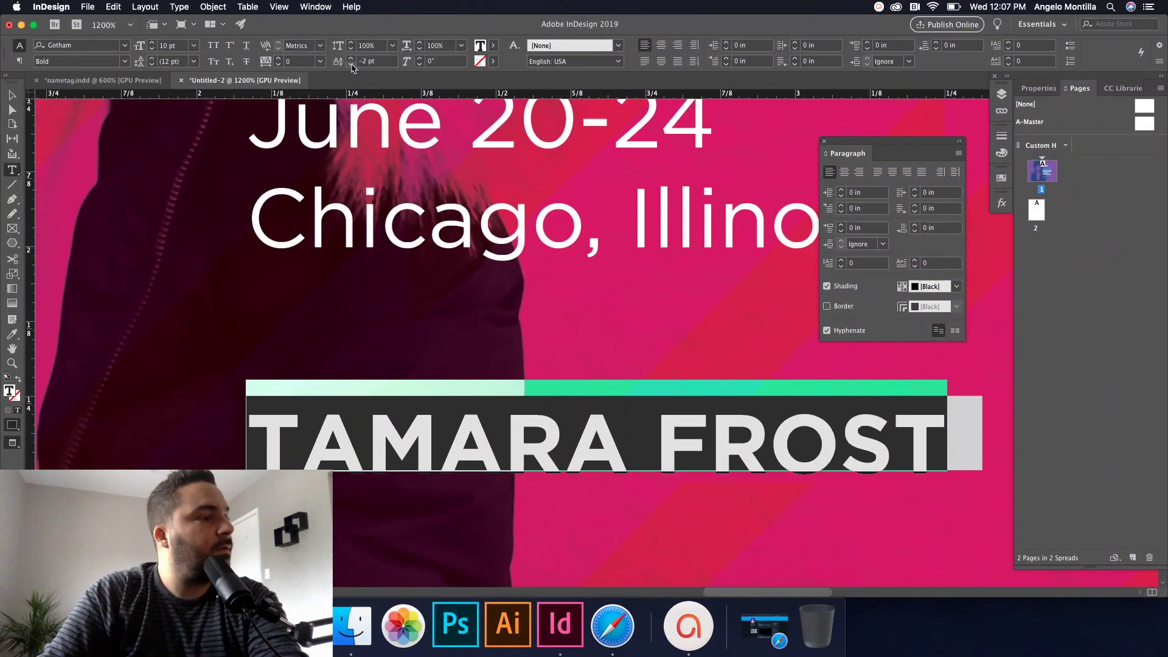
{"action": "left_click", "coordinate": [371, 63]}
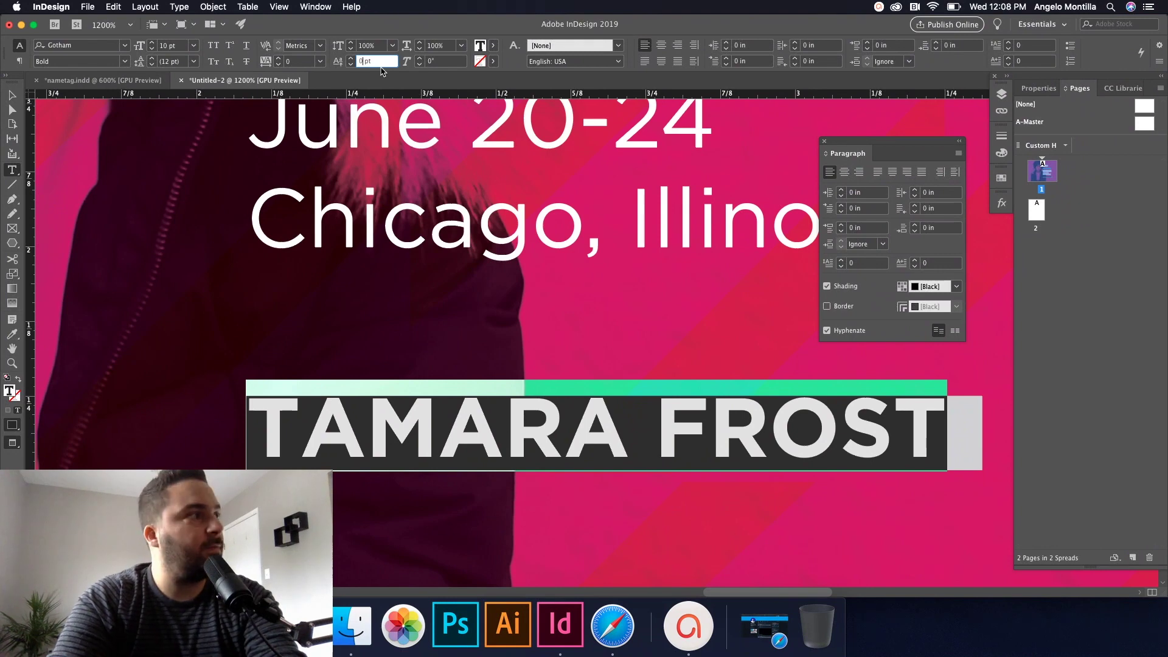
{"action": "type", "text": "-0.5"}
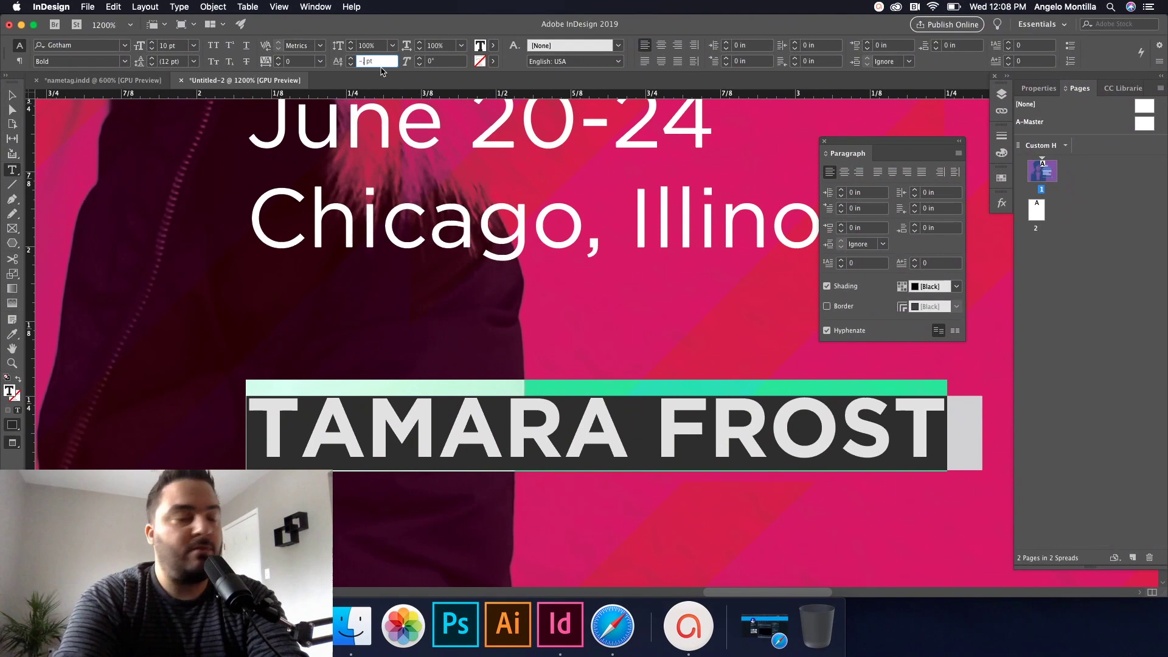
{"action": "key", "text": "Tab"}
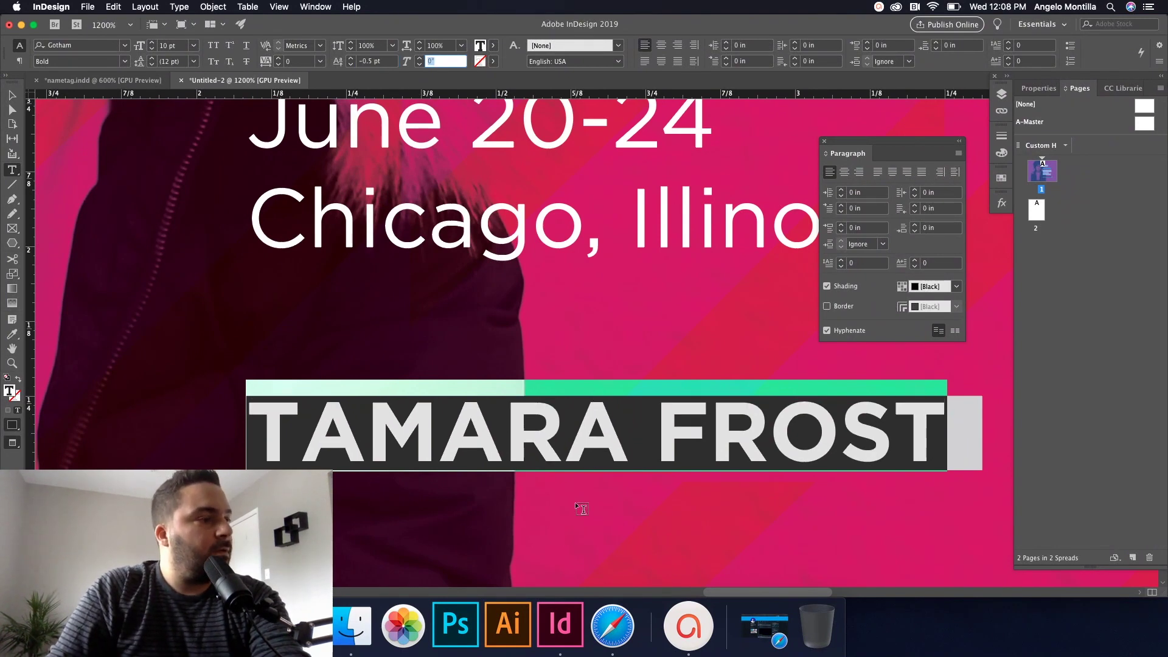
{"action": "left_click", "coordinate": [577, 444]}
Step: Change the name's baseline shift to -0.7 pt and deselect to check the result
{"action": "left_click_drag", "start_coordinate": [950, 440], "coordinate": [311, 418]}
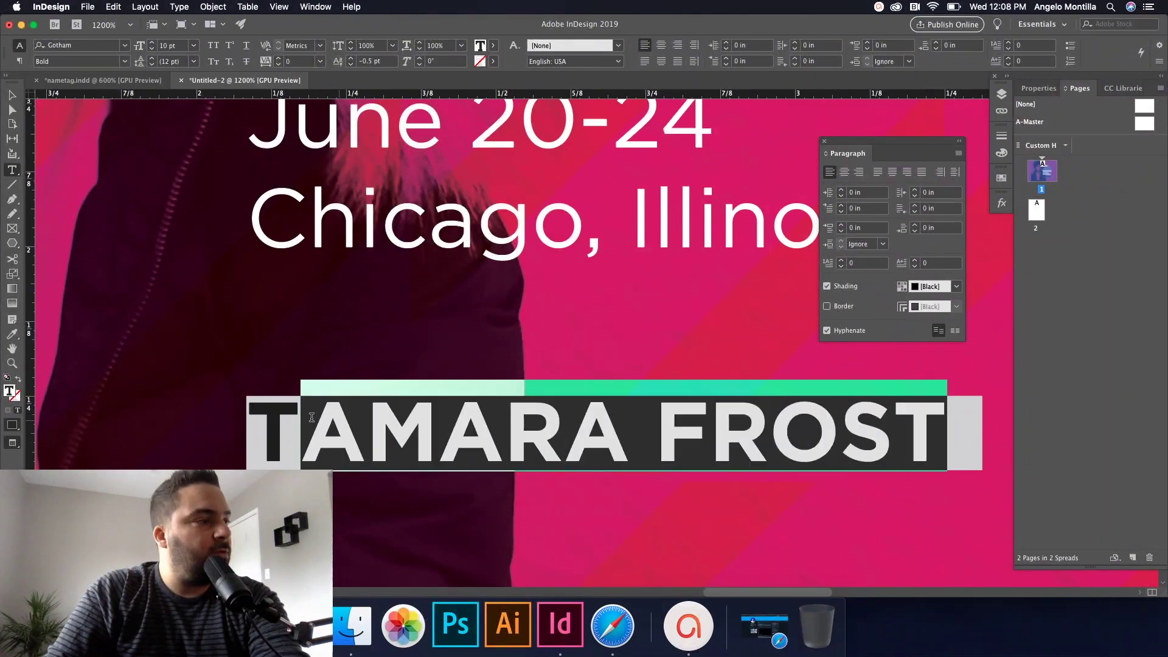
{"action": "left_click", "coordinate": [274, 420]}
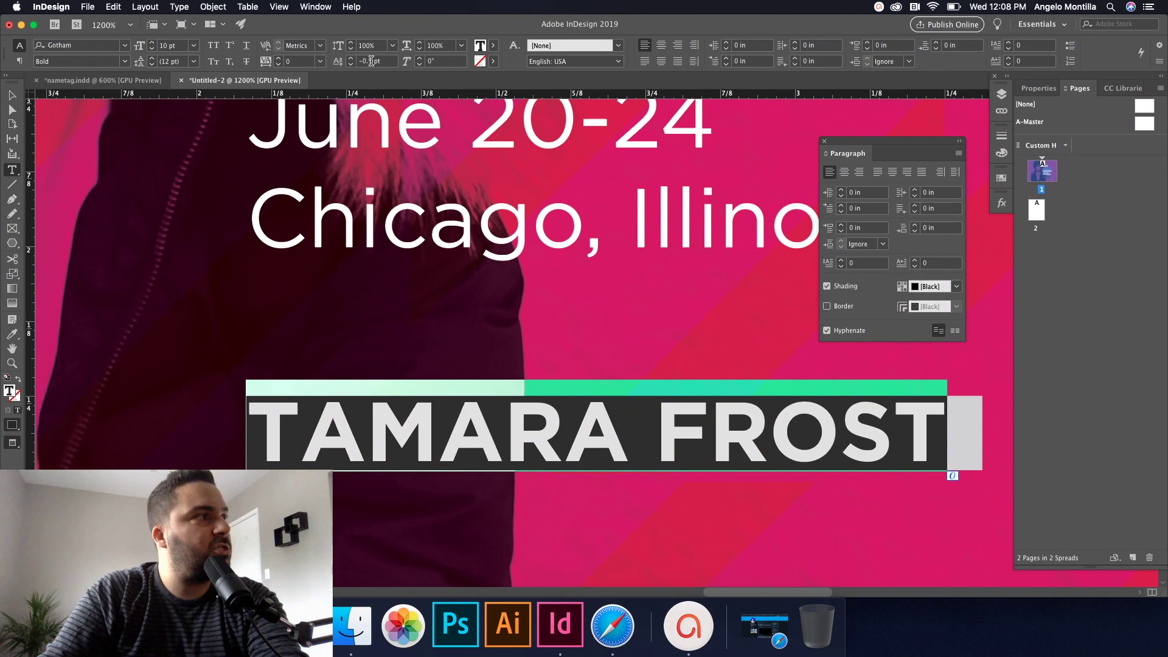
{"action": "double_click", "coordinate": [371, 61]}
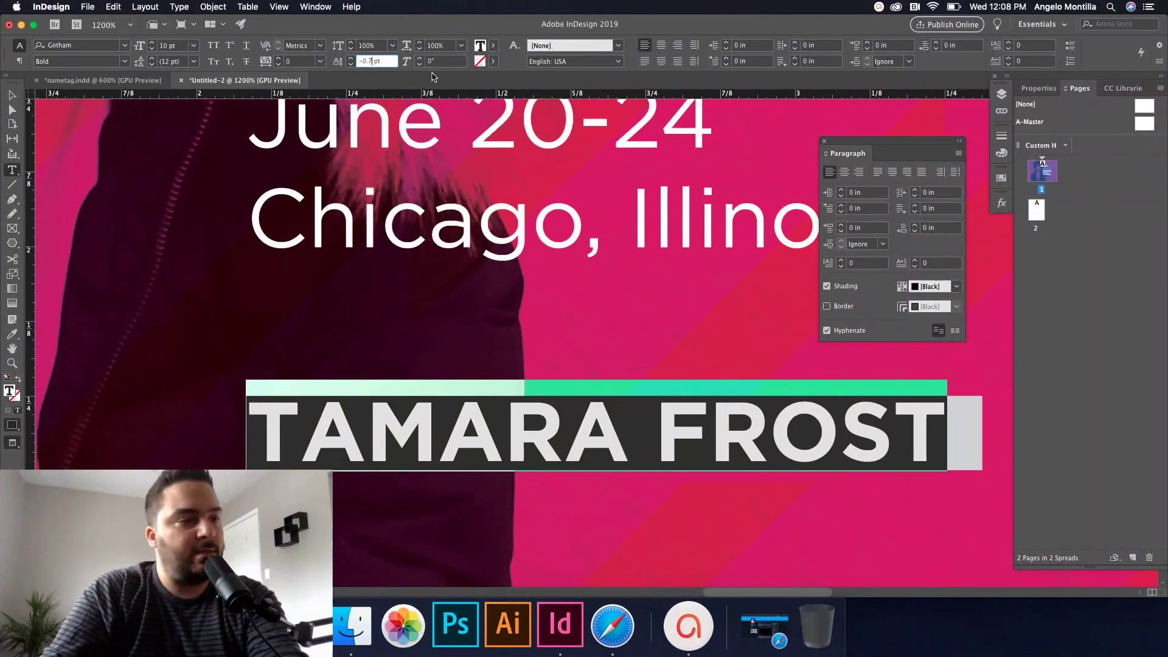
{"action": "key", "text": "Tab"}
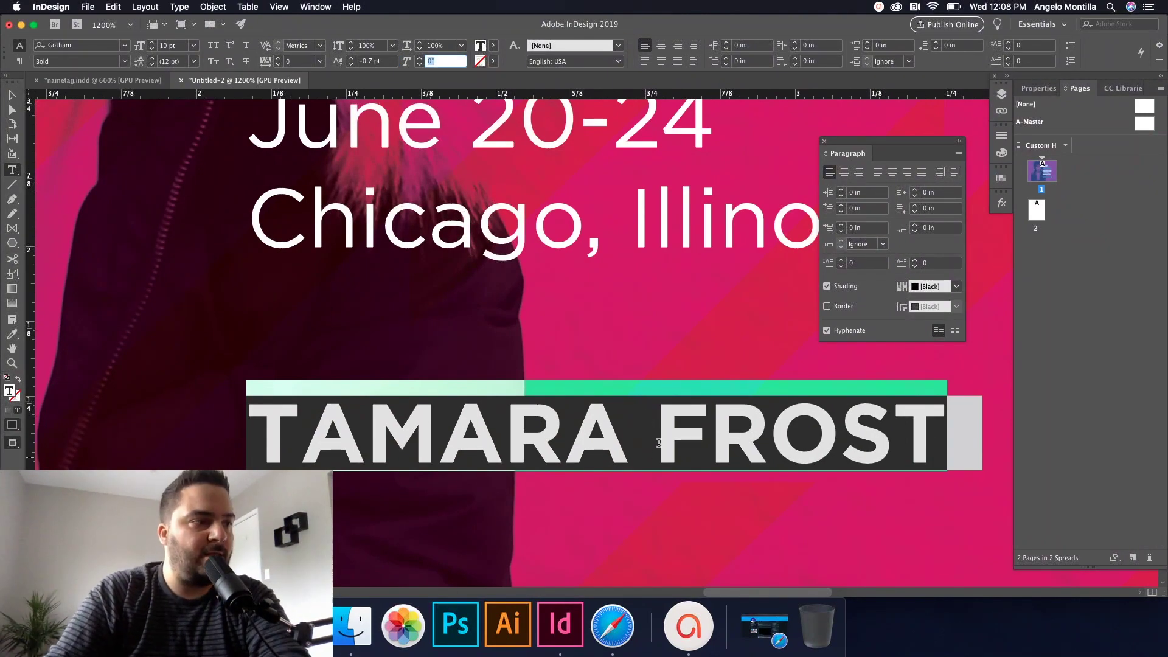
{"action": "left_click", "coordinate": [657, 443]}
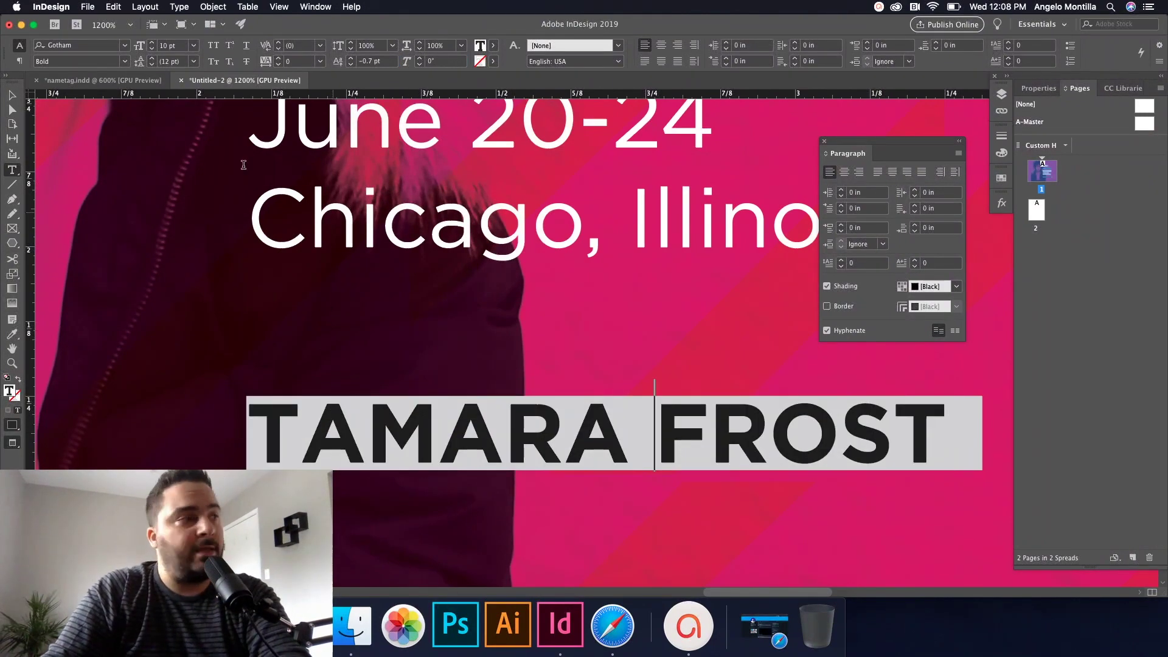
{"action": "left_click", "coordinate": [12, 94]}
{"action": "left_click", "coordinate": [377, 316]}
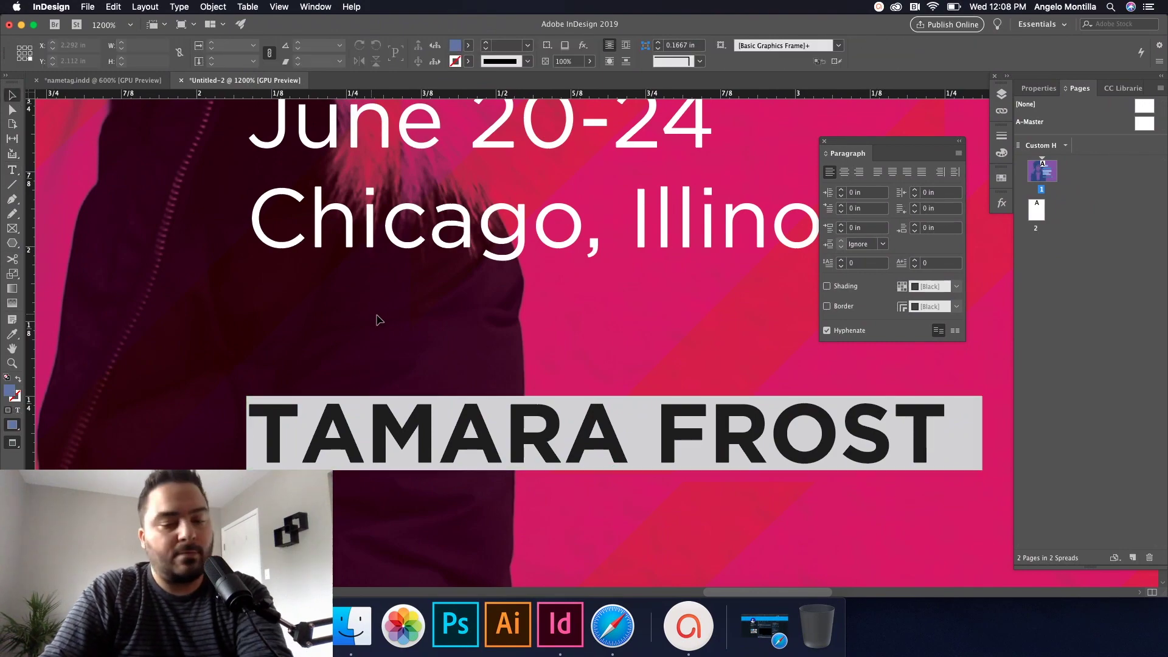
{"action": "key", "text": "super+minus"}
Step: Select the name line and inspect its Shading colour list, leaving it unchanged
{"action": "scroll", "coordinate": [434, 349], "scroll_direction": "down", "scroll_amount": 3}
{"action": "scroll", "coordinate": [434, 348], "scroll_direction": "down", "scroll_amount": 1}
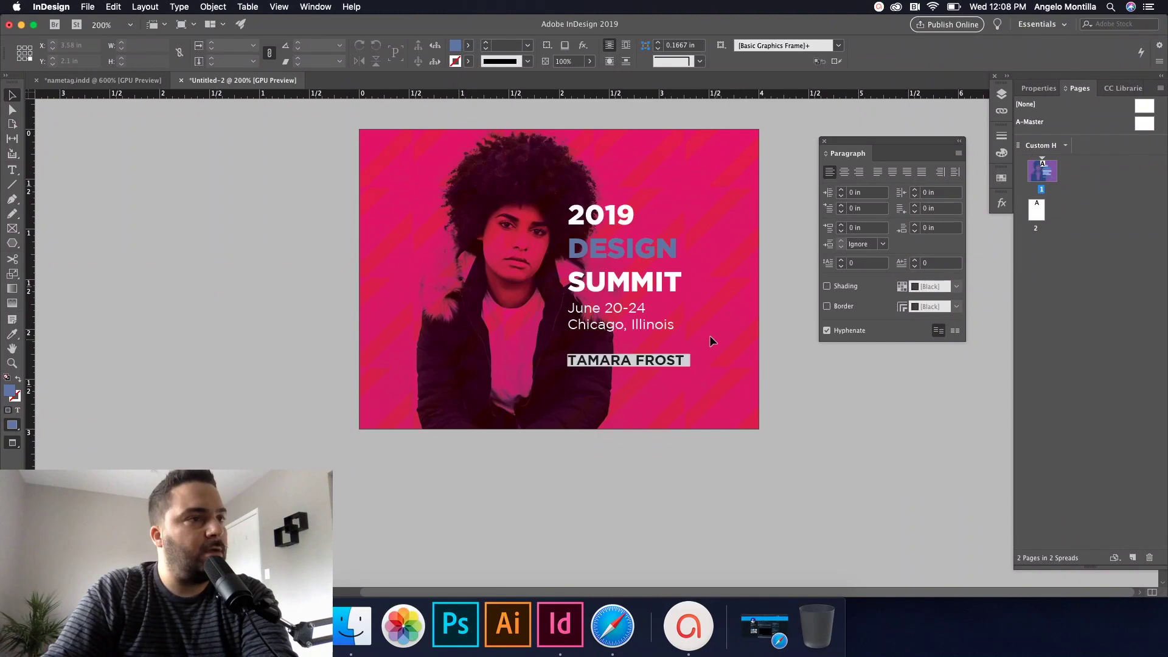
{"action": "double_click", "coordinate": [638, 362]}
{"action": "triple_click", "coordinate": [618, 359]}
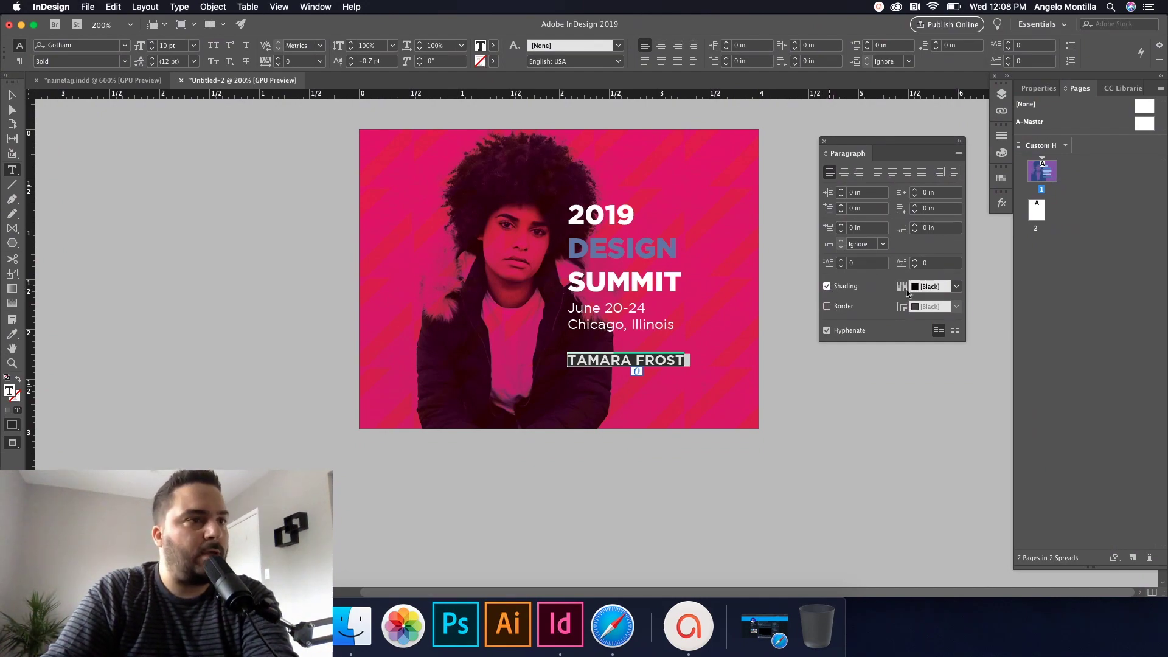
{"action": "left_click", "coordinate": [957, 286]}
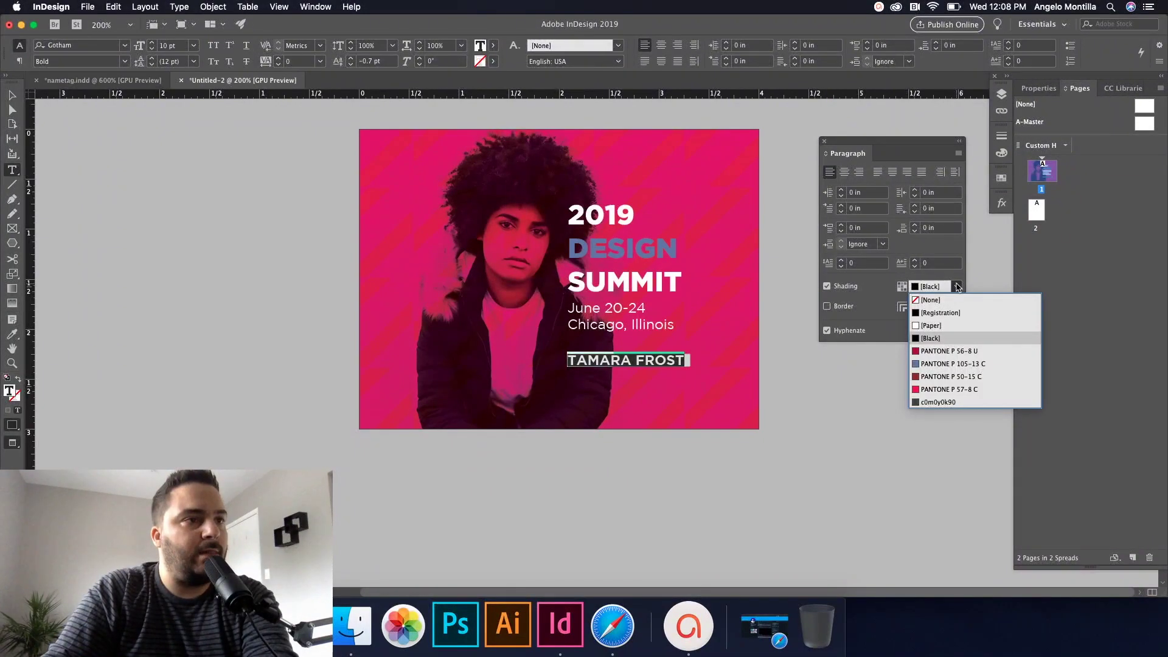
{"action": "left_click", "coordinate": [805, 332]}
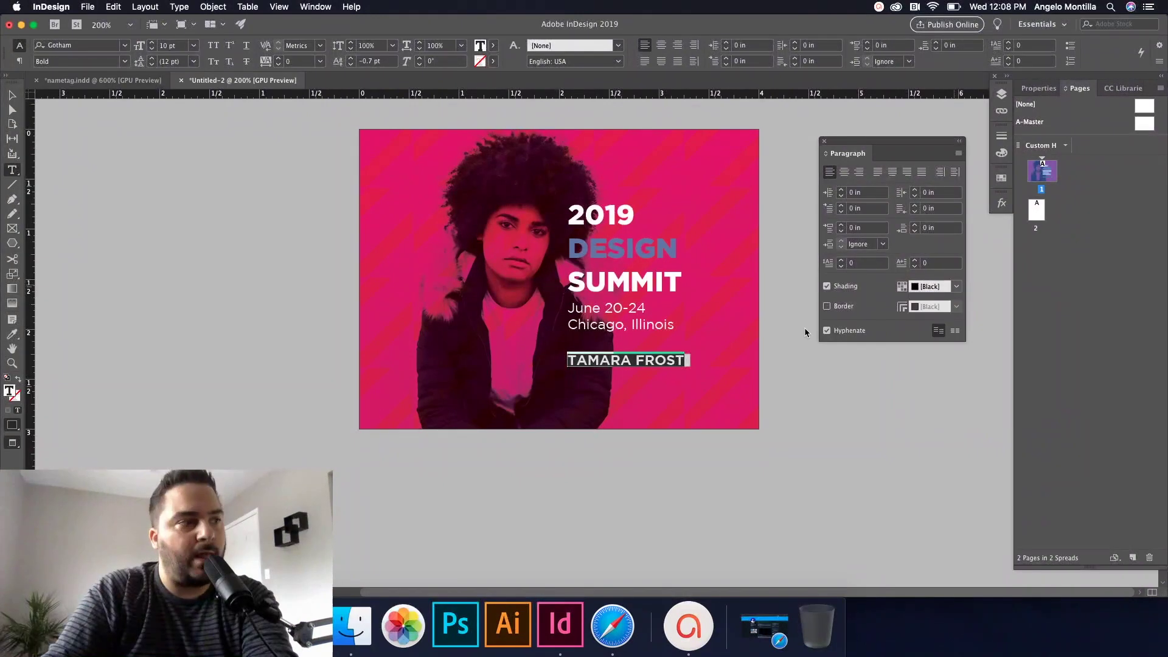
Step: Deselect the name and switch to the nametag.indd reference tag
{"action": "left_click", "coordinate": [662, 353]}
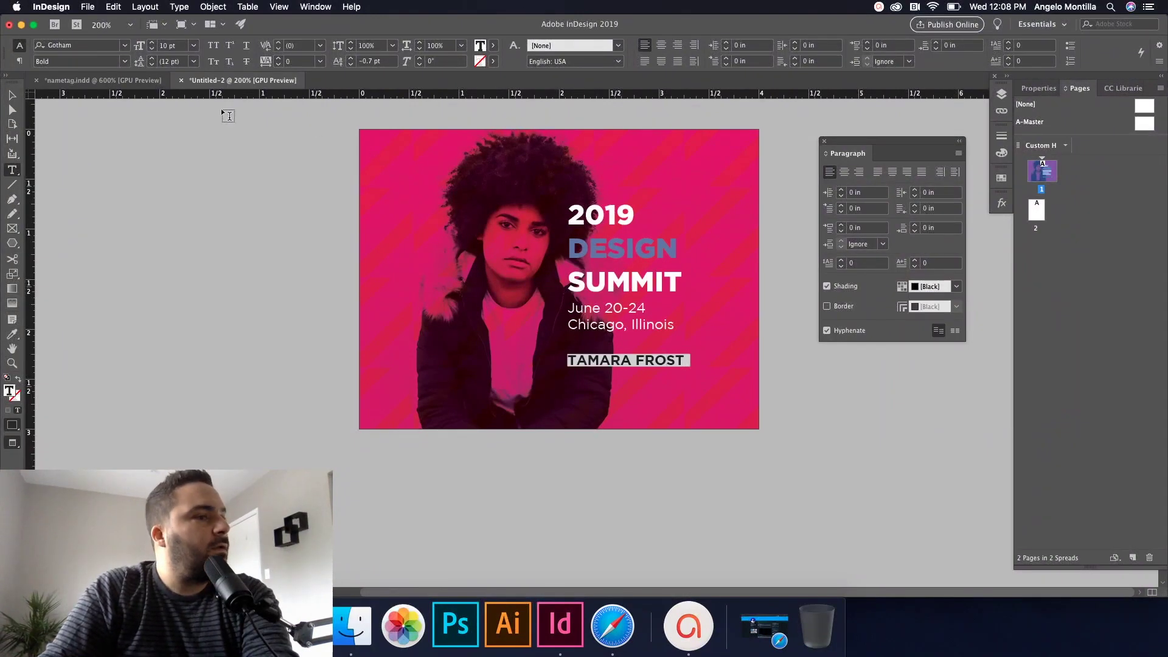
{"action": "key", "text": "Escape"}
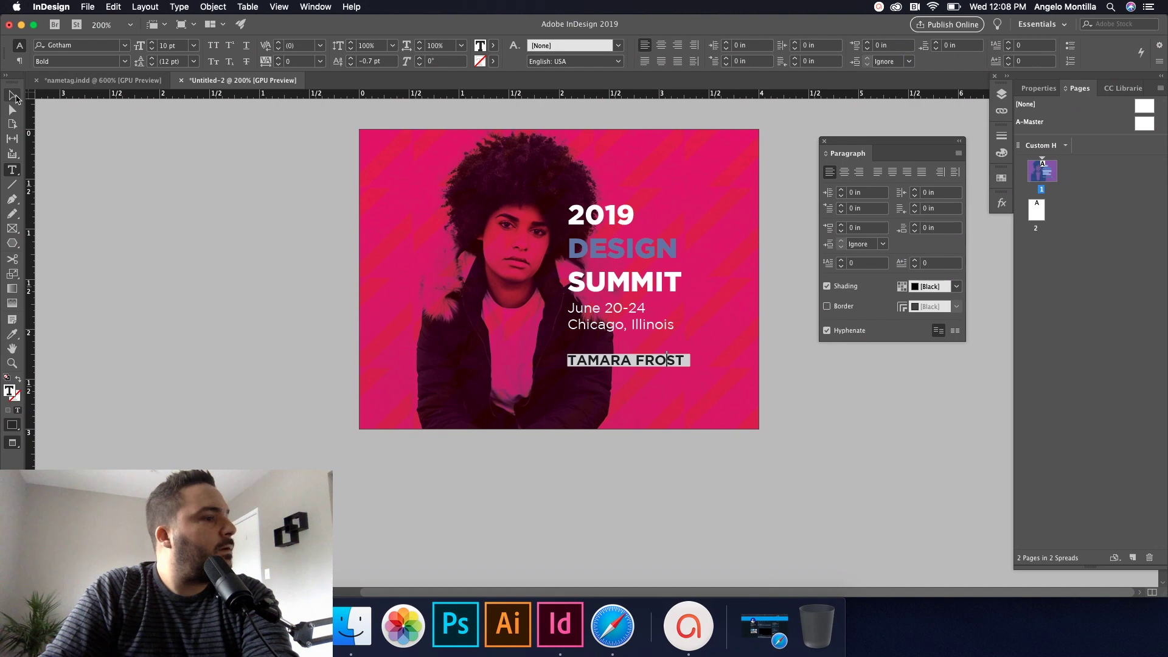
{"action": "scroll", "coordinate": [680, 368], "scroll_direction": "up", "scroll_amount": 2}
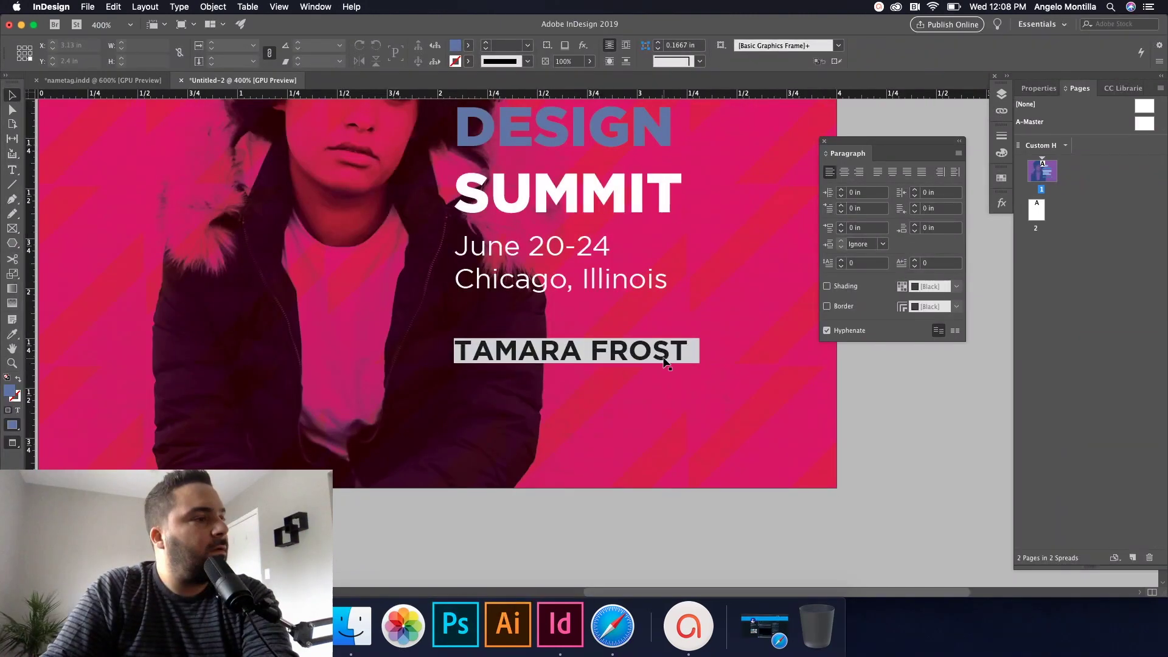
{"action": "left_click", "coordinate": [103, 81]}
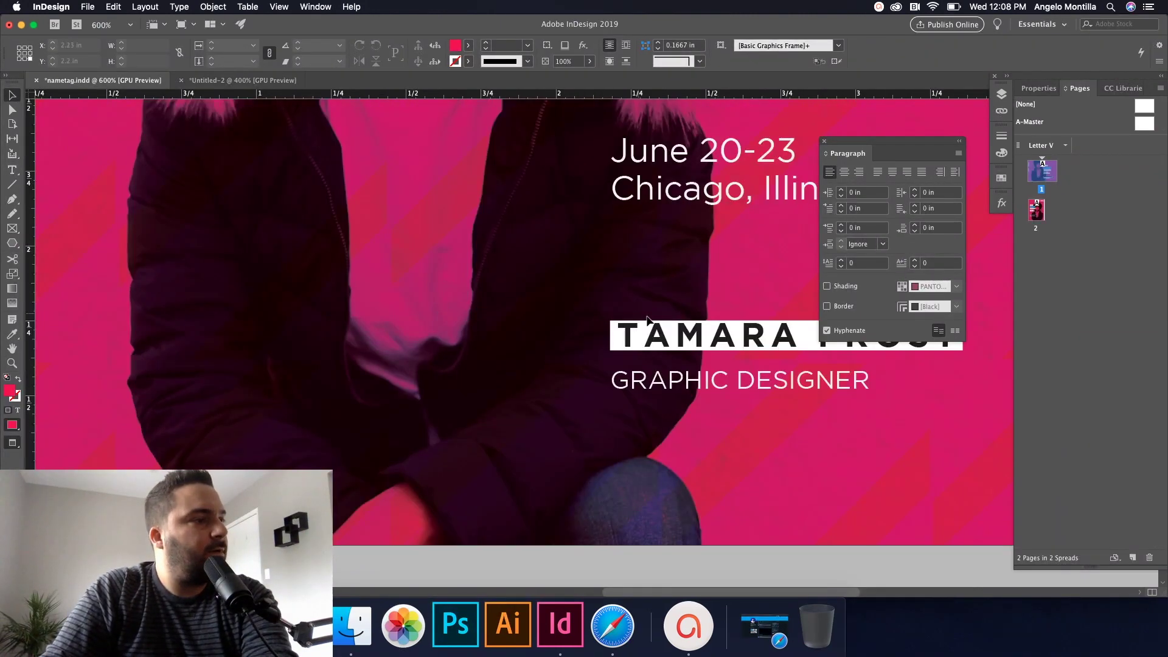
Step: Duplicate the date/location frame below the name and replace its text with 'Graphic Designer'
{"action": "left_click", "coordinate": [244, 84]}
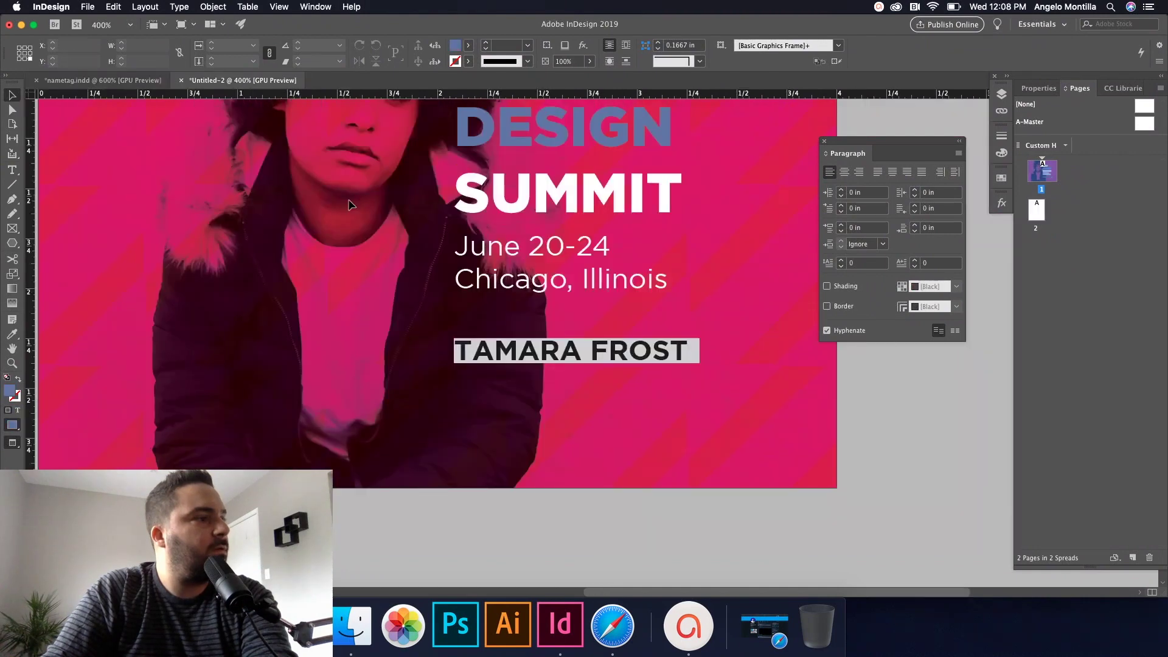
{"action": "left_click", "coordinate": [525, 281]}
{"action": "left_click", "coordinate": [527, 371]}
{"action": "key", "text": "super+v"}
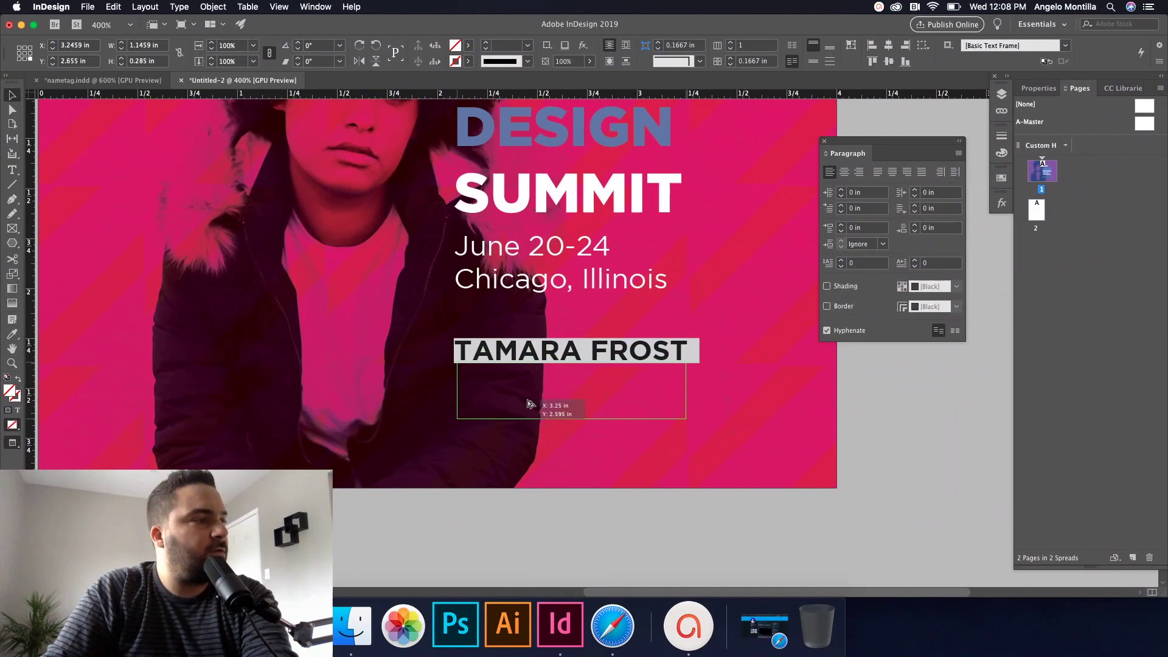
{"action": "key", "text": "Down"}
{"action": "key", "text": "Down"}
{"action": "key", "text": "Down"}
{"action": "key", "text": "Down"}
{"action": "double_click", "coordinate": [538, 401]}
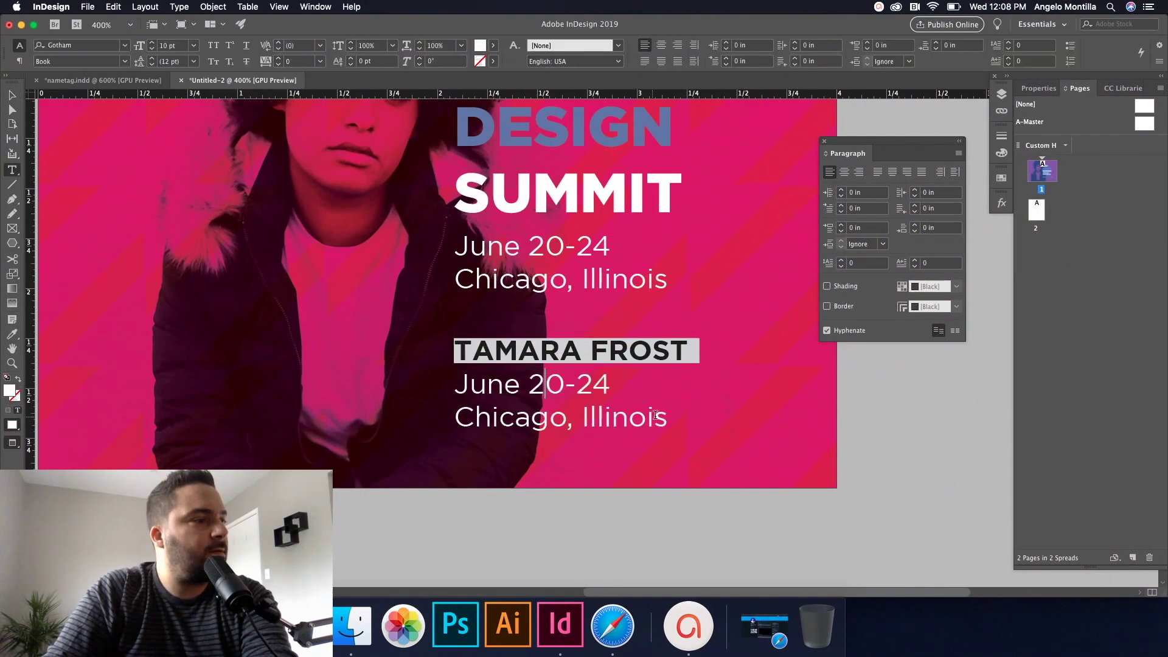
{"action": "left_click_drag", "start_coordinate": [668, 420], "coordinate": [436, 384]}
{"action": "type", "text": "Gr"}
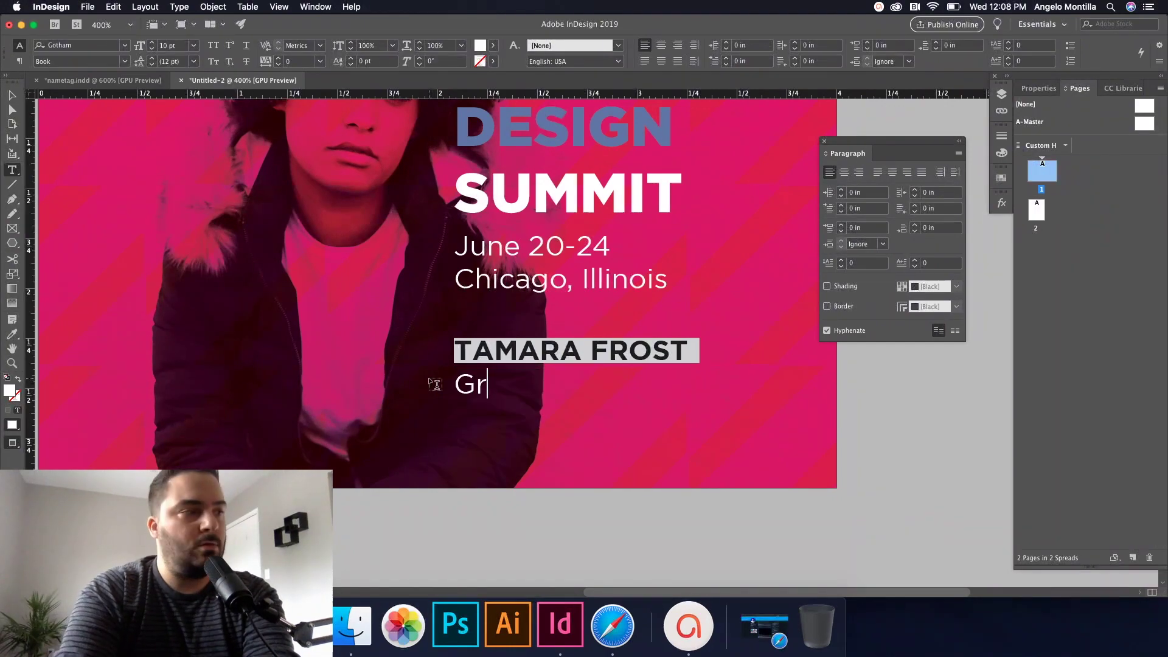
{"action": "type", "text": "aphic Designer"}
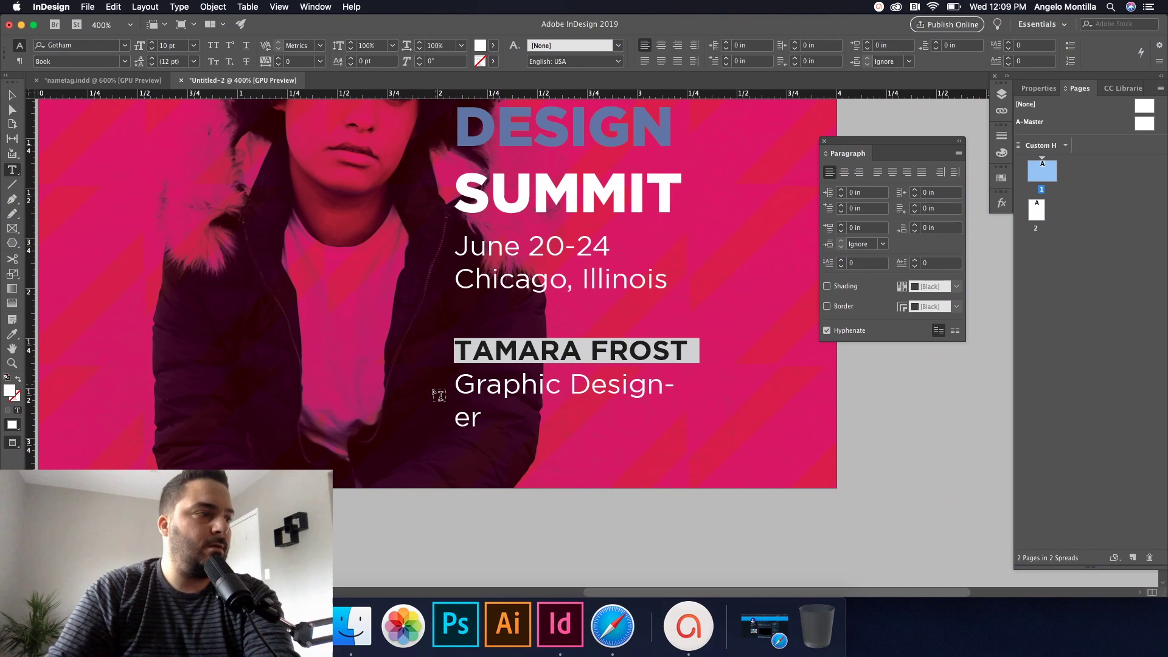
Step: Shrink the Graphic Designer title to one line and fit its frame to the text
{"action": "key", "text": "super+shift+Up"}
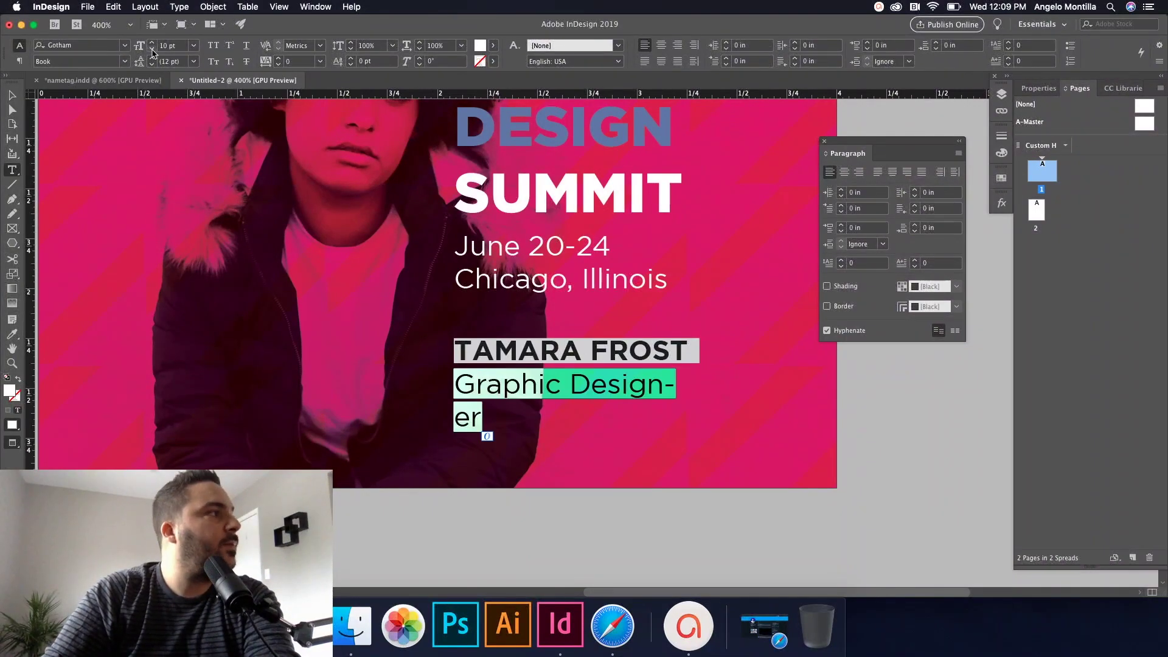
{"action": "left_click", "coordinate": [152, 52]}
{"action": "left_click", "coordinate": [152, 51]}
{"action": "left_click", "coordinate": [13, 95]}
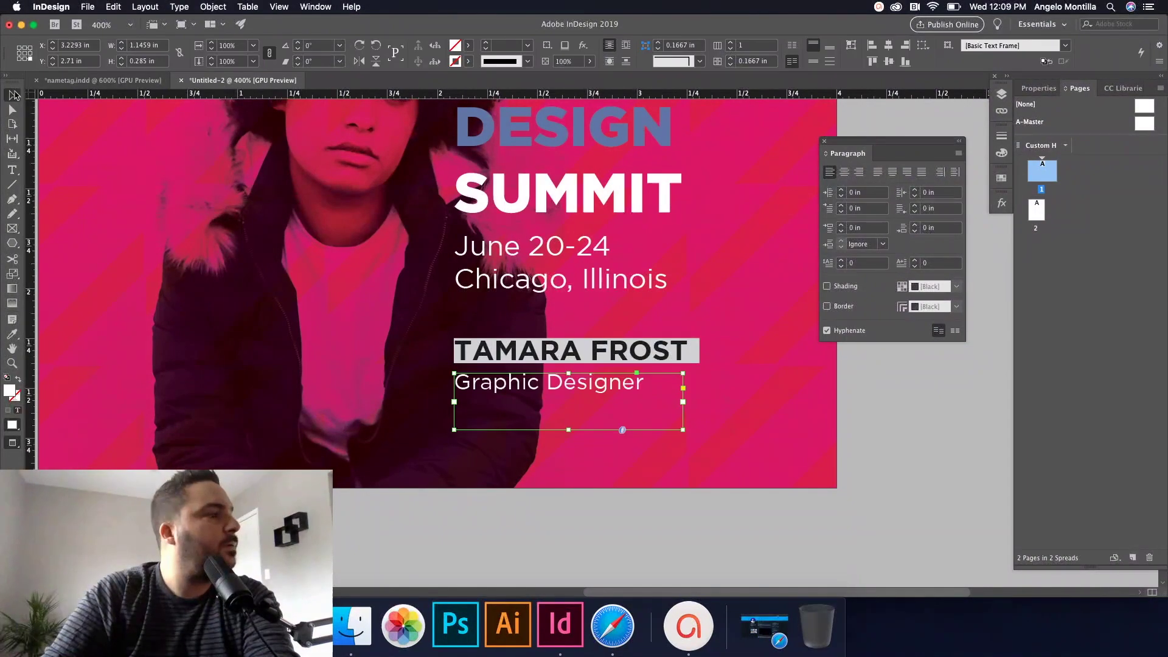
{"action": "double_click", "coordinate": [568, 429]}
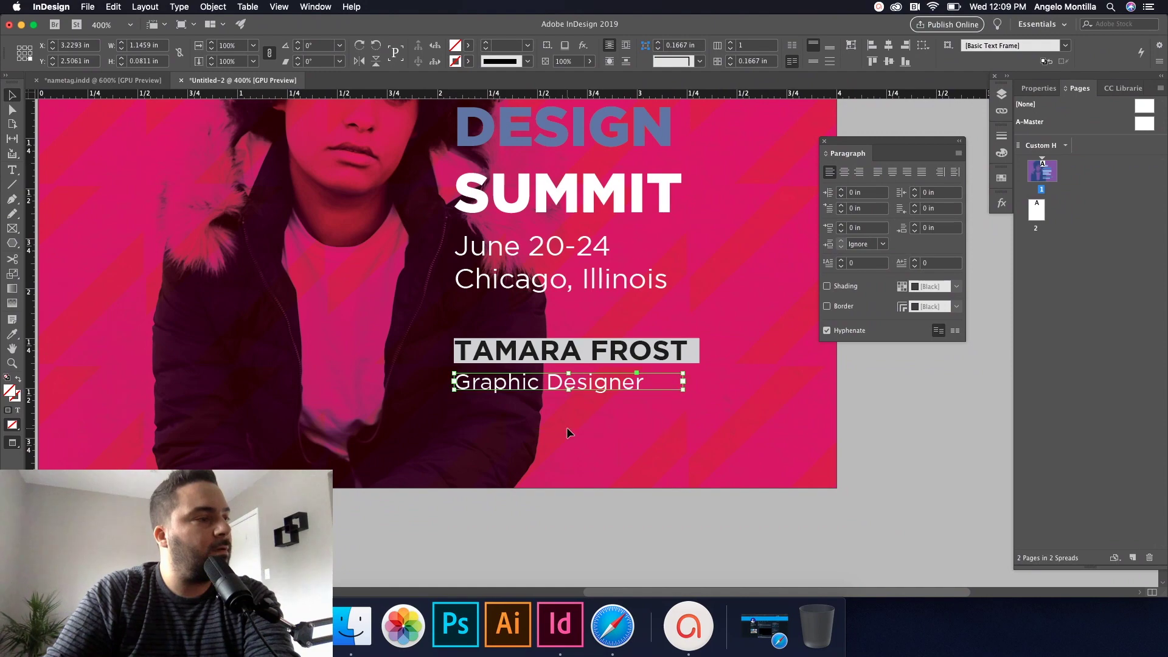
{"action": "left_click", "coordinate": [877, 476]}
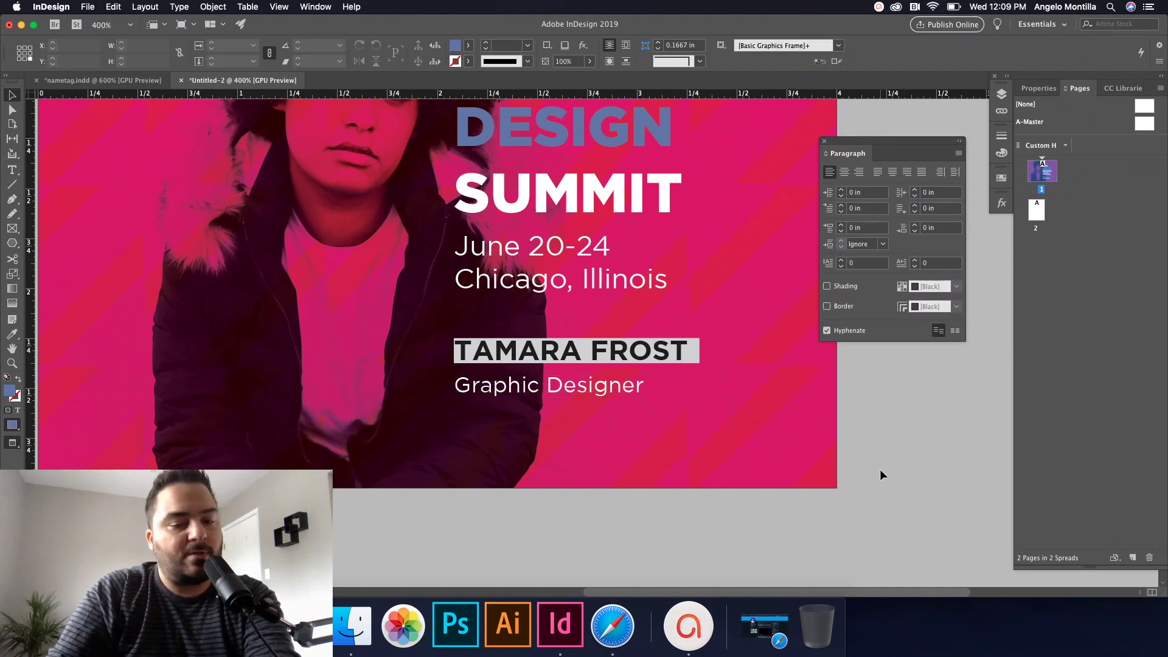
{"action": "key", "text": "w"}
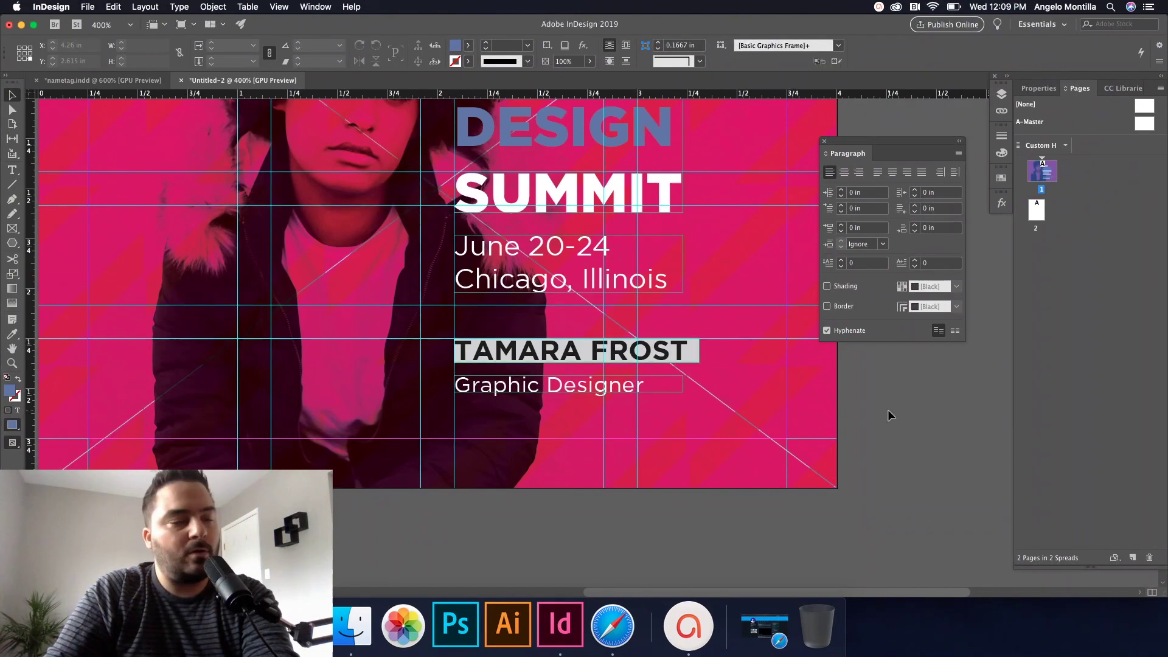
{"action": "scroll", "coordinate": [888, 410], "scroll_direction": "down", "scroll_amount": 1}
Step: Preview the finished page 1 tag without guides and zoom out to show page 2 below
{"action": "scroll", "coordinate": [888, 410], "scroll_direction": "down", "scroll_amount": 1}
{"action": "key", "text": "w"}
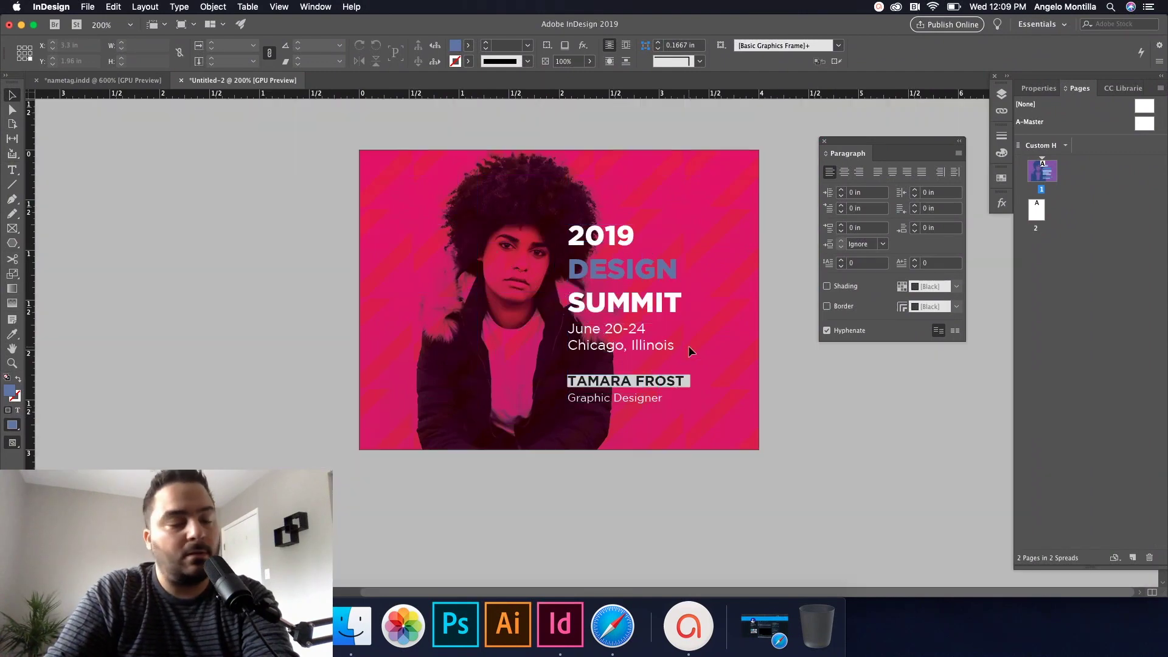
{"action": "key", "text": "w"}
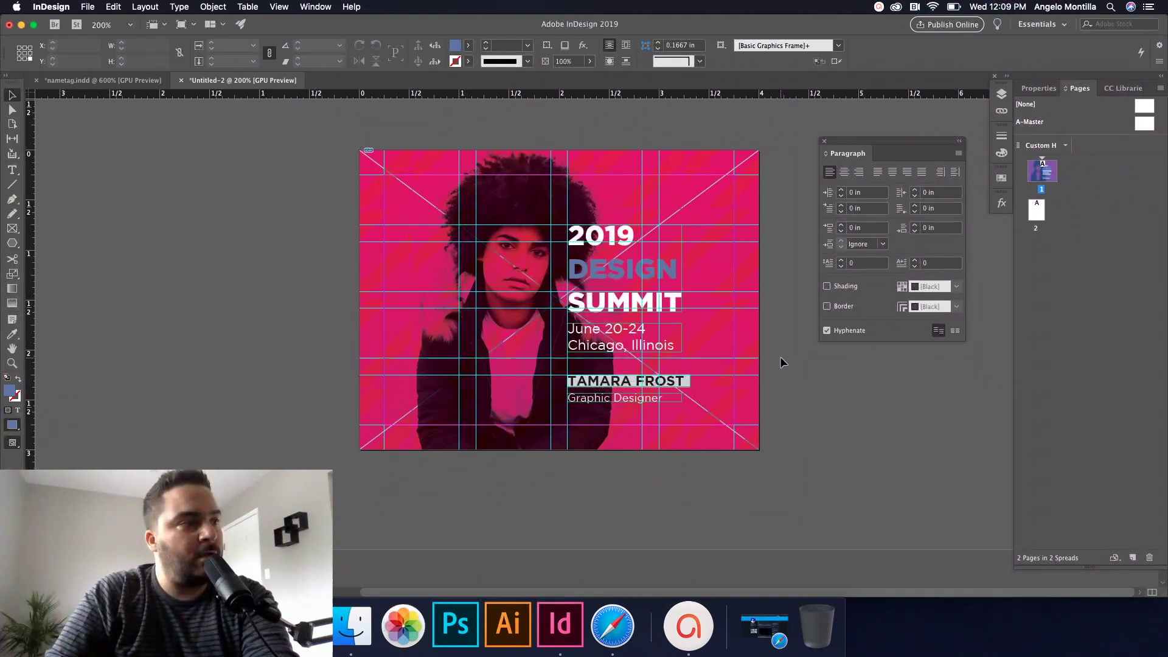
{"action": "key", "text": "w"}
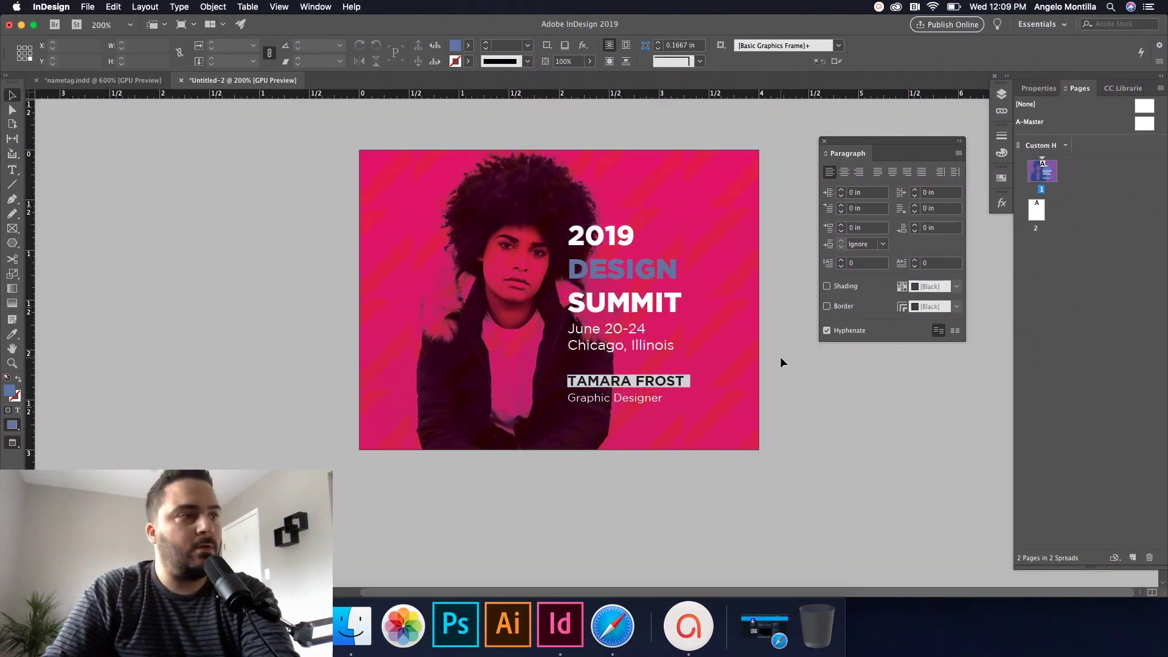
{"action": "scroll", "coordinate": [688, 335], "scroll_direction": "down", "scroll_amount": 1}
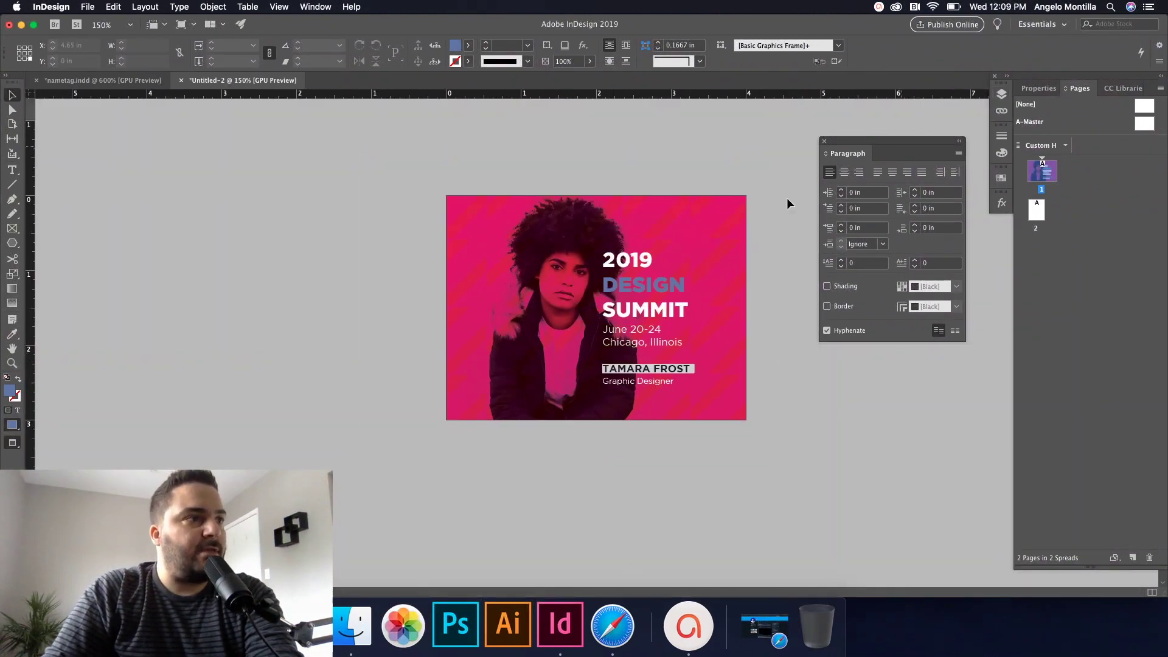
{"action": "scroll", "coordinate": [728, 237], "scroll_direction": "down", "scroll_amount": 5}
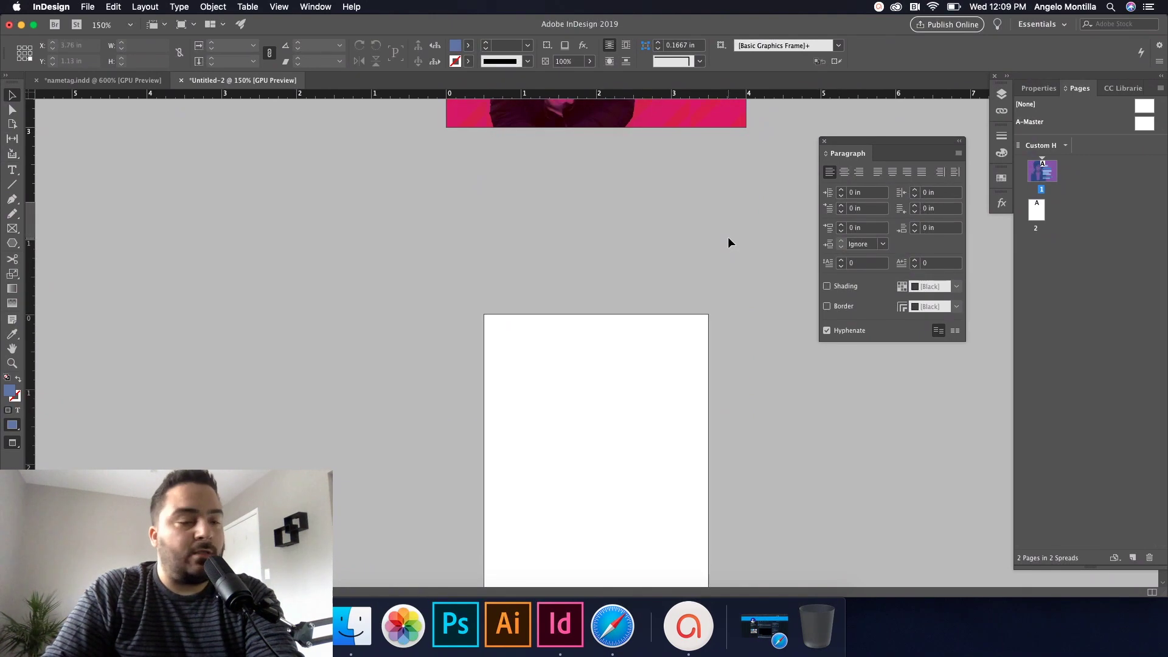
{"action": "key", "text": "super+minus"}
{"action": "scroll", "coordinate": [724, 234], "scroll_direction": "up", "scroll_amount": 5}
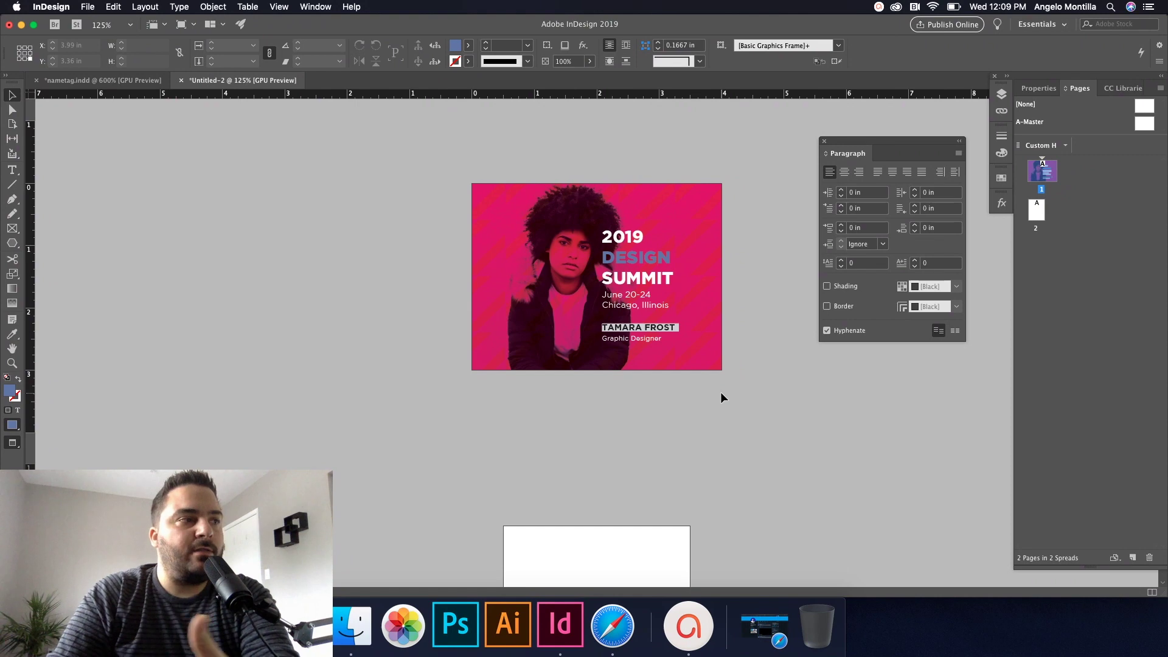
{"action": "scroll", "coordinate": [721, 393], "scroll_direction": "down", "scroll_amount": 5}
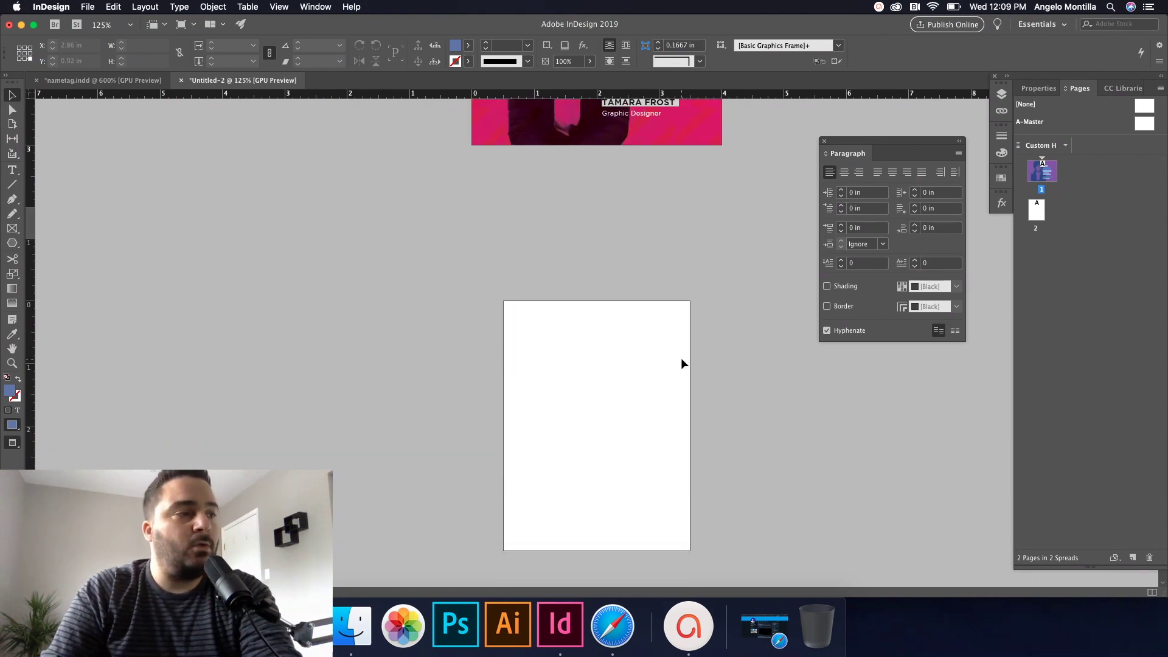
{"action": "scroll", "coordinate": [682, 363], "scroll_direction": "up", "scroll_amount": 5}
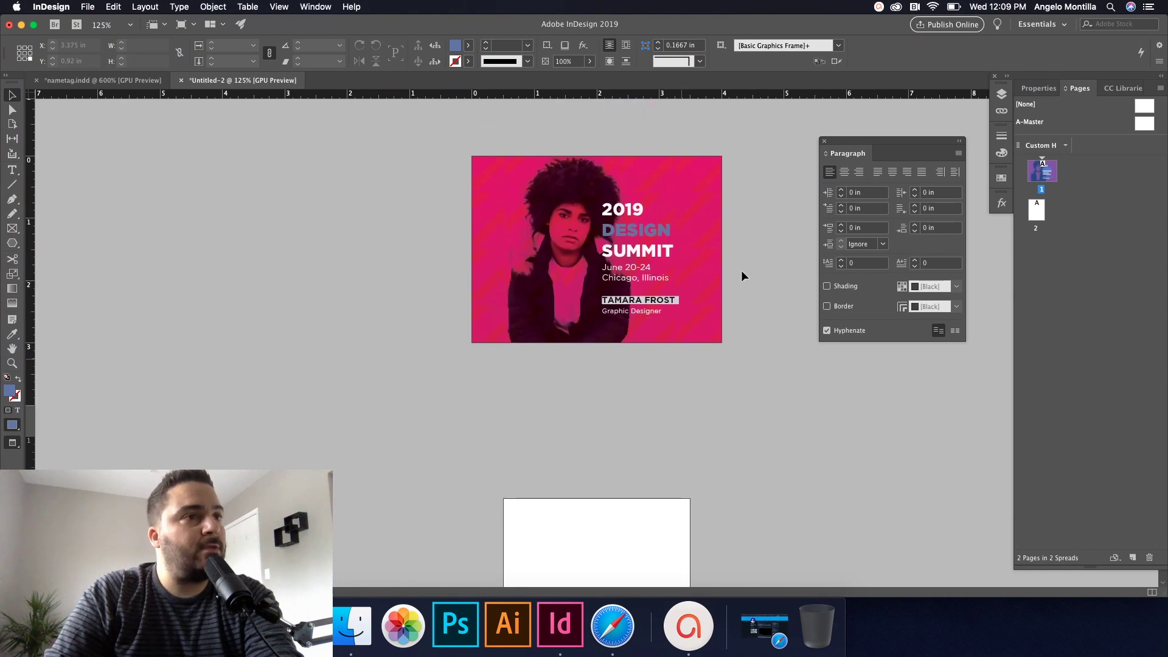
Step: Paste page 1's pink background frame onto the blank page 2
{"action": "left_click", "coordinate": [1001, 94]}
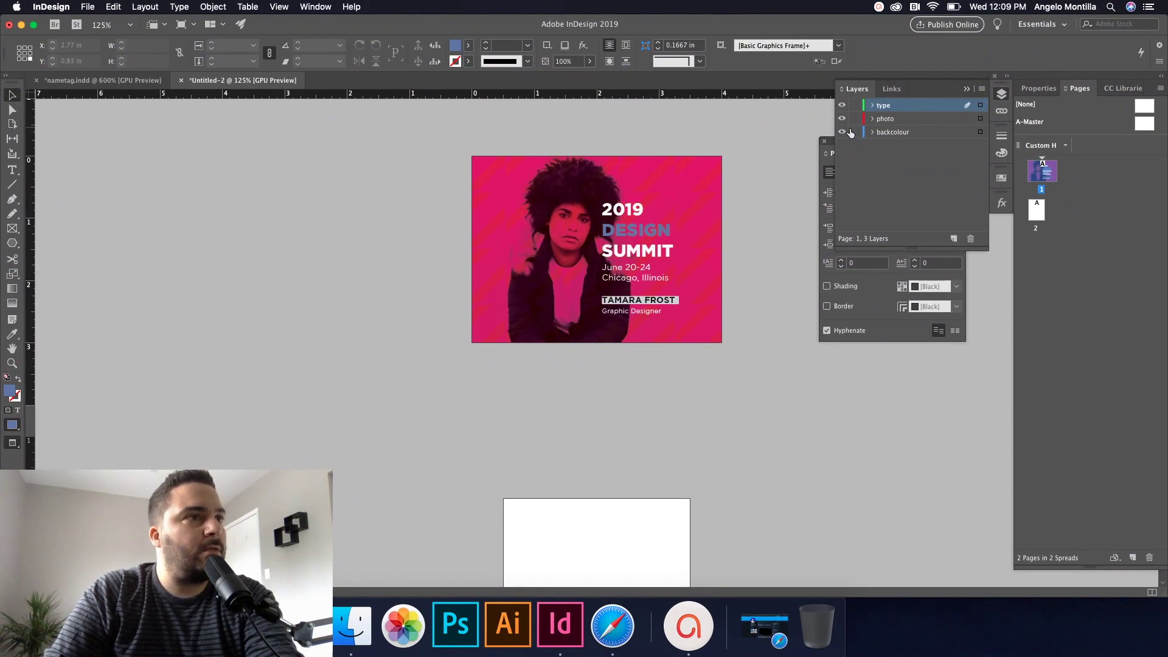
{"action": "left_click", "coordinate": [756, 185]}
{"action": "left_click_drag", "start_coordinate": [682, 187], "coordinate": [669, 188]}
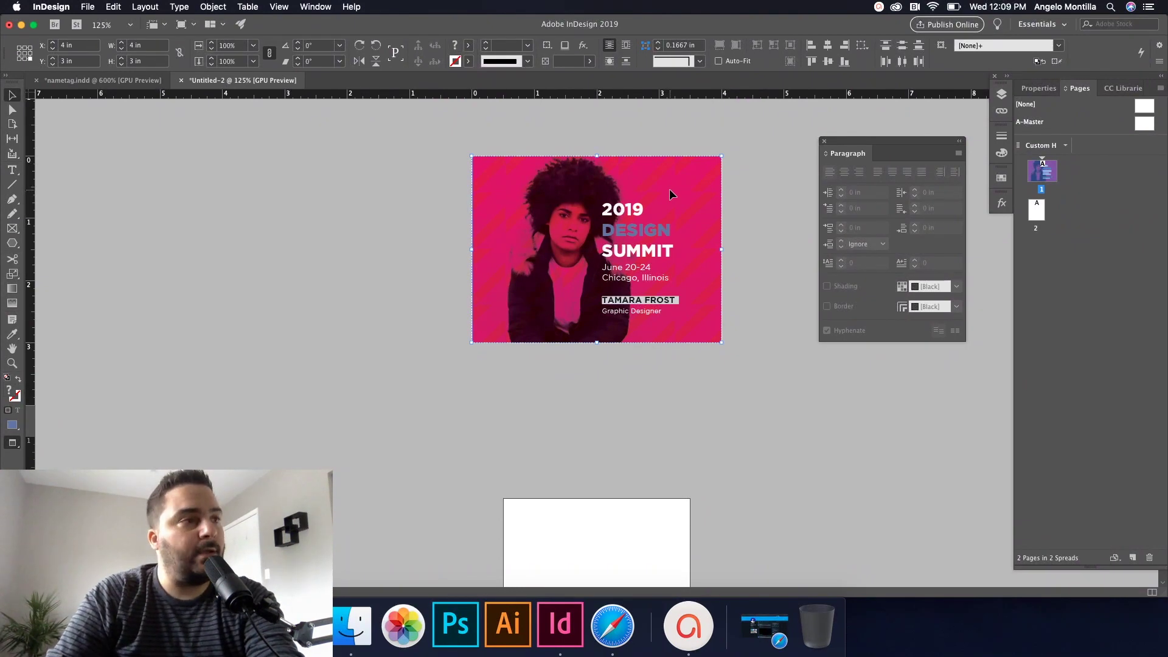
{"action": "scroll", "coordinate": [673, 286], "scroll_direction": "down", "scroll_amount": 5}
{"action": "left_click", "coordinate": [657, 295]}
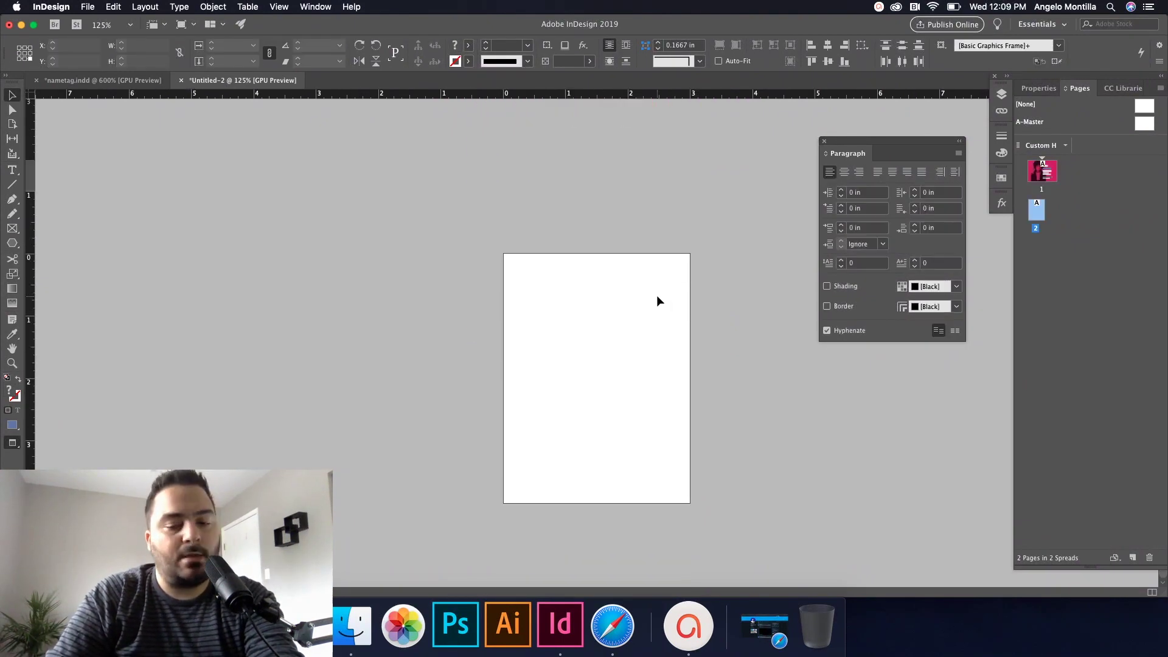
{"action": "key", "text": "super+v"}
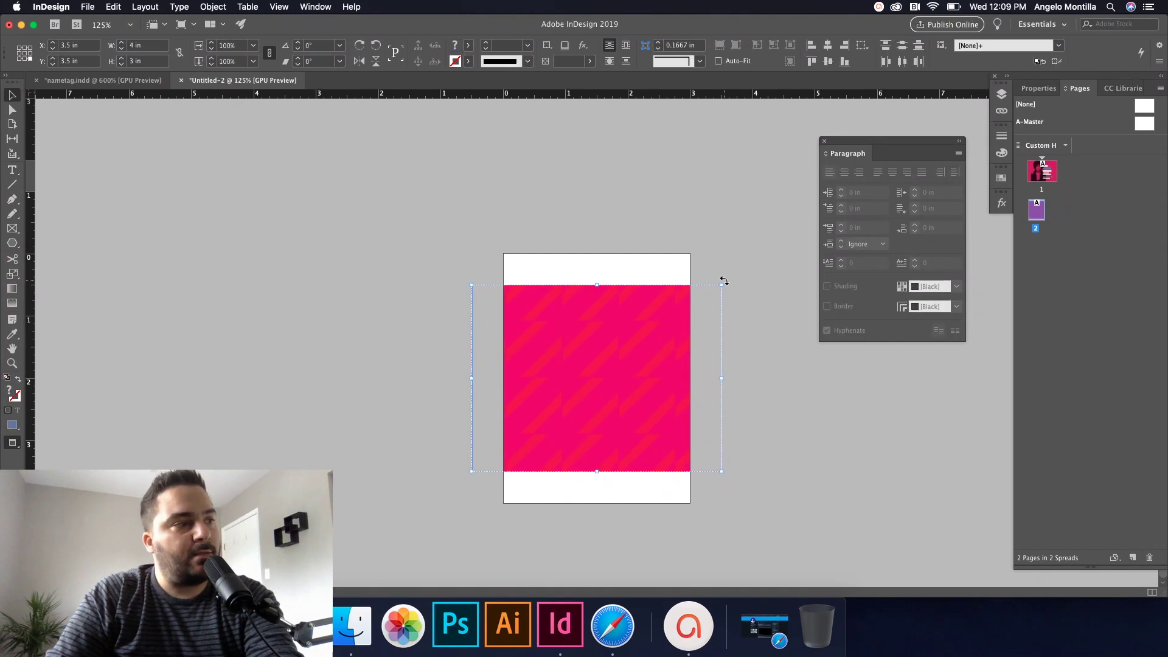
Step: Rotate the pasted background a quarter turn so it fills the portrait page
{"action": "left_click_drag", "start_coordinate": [724, 282], "coordinate": [679, 465]}
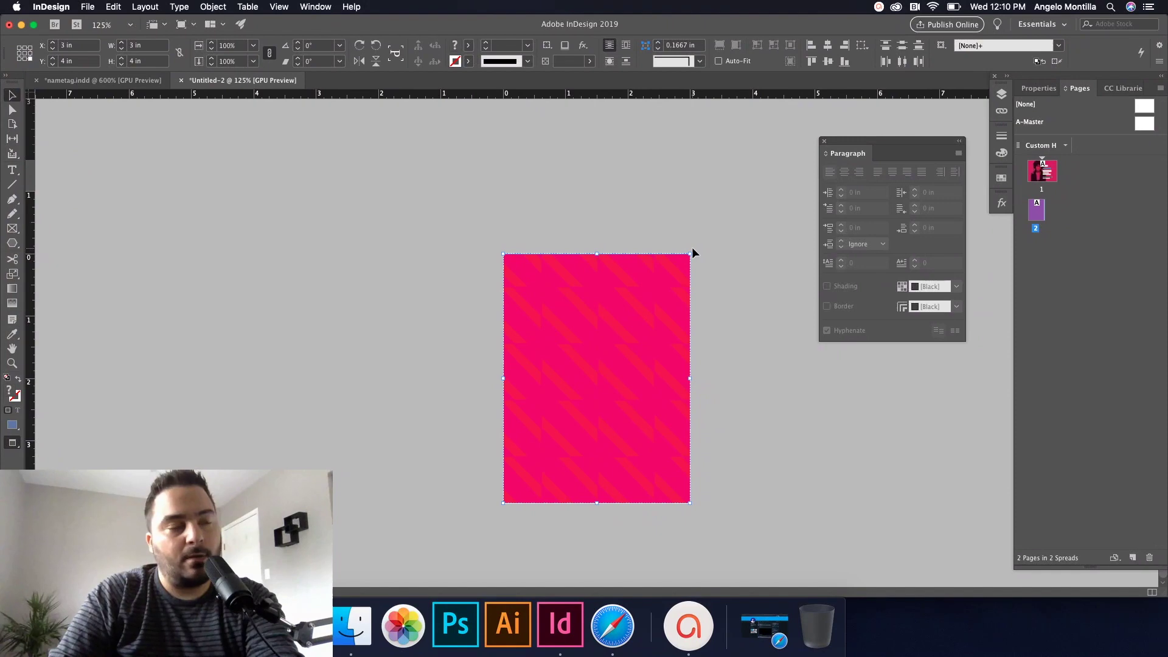
{"action": "left_click_drag", "start_coordinate": [693, 250], "coordinate": [734, 327]}
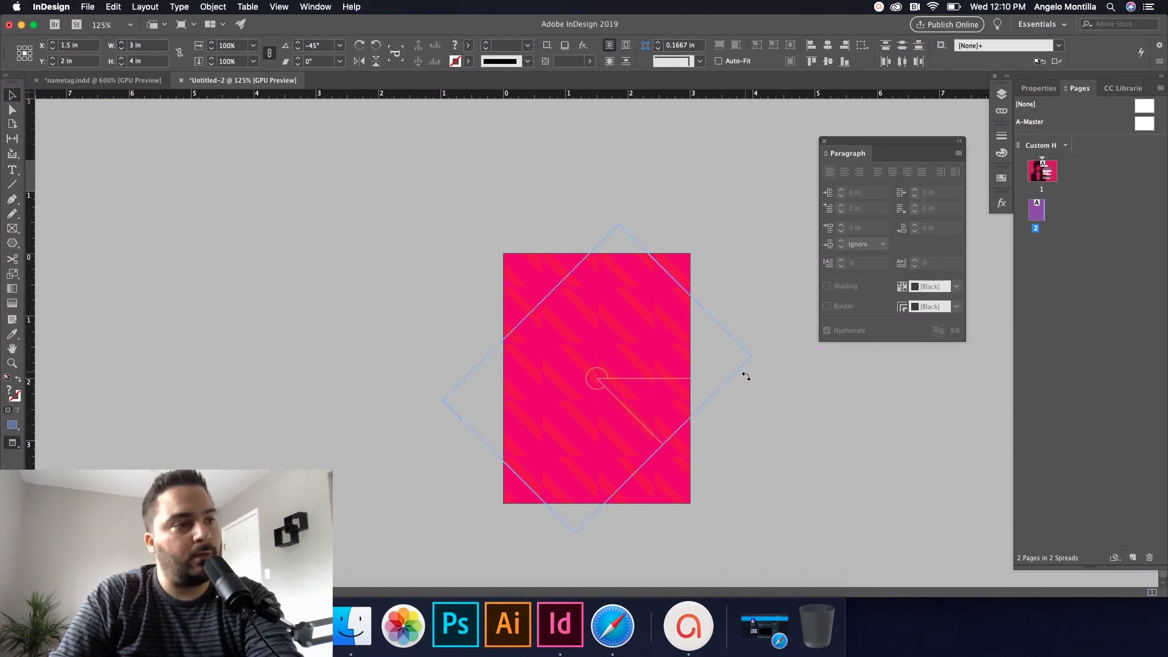
{"action": "left_click_drag", "start_coordinate": [754, 405], "coordinate": [741, 451]}
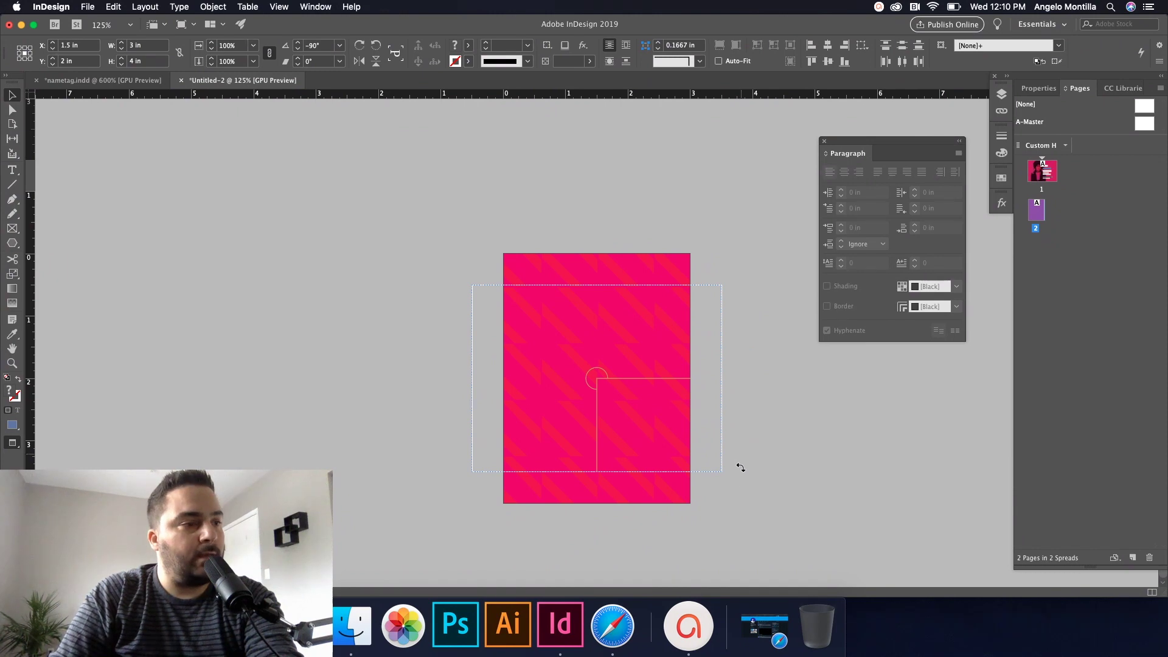
{"action": "left_click_drag", "start_coordinate": [704, 504], "coordinate": [646, 510]}
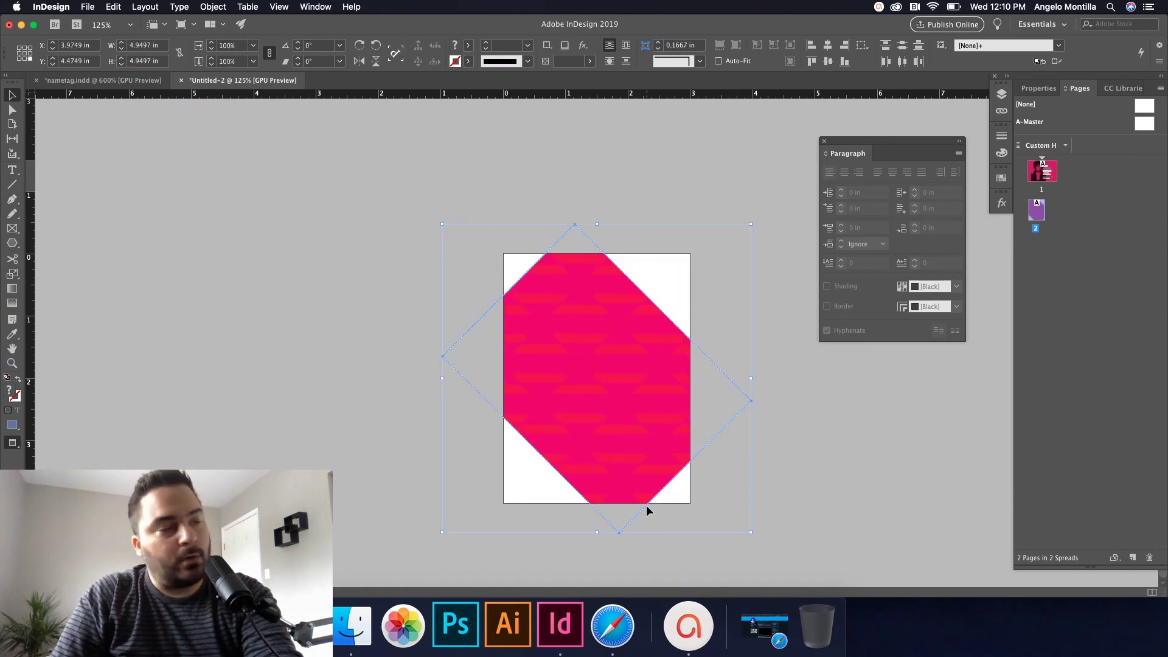
{"action": "key", "text": "super+z"}
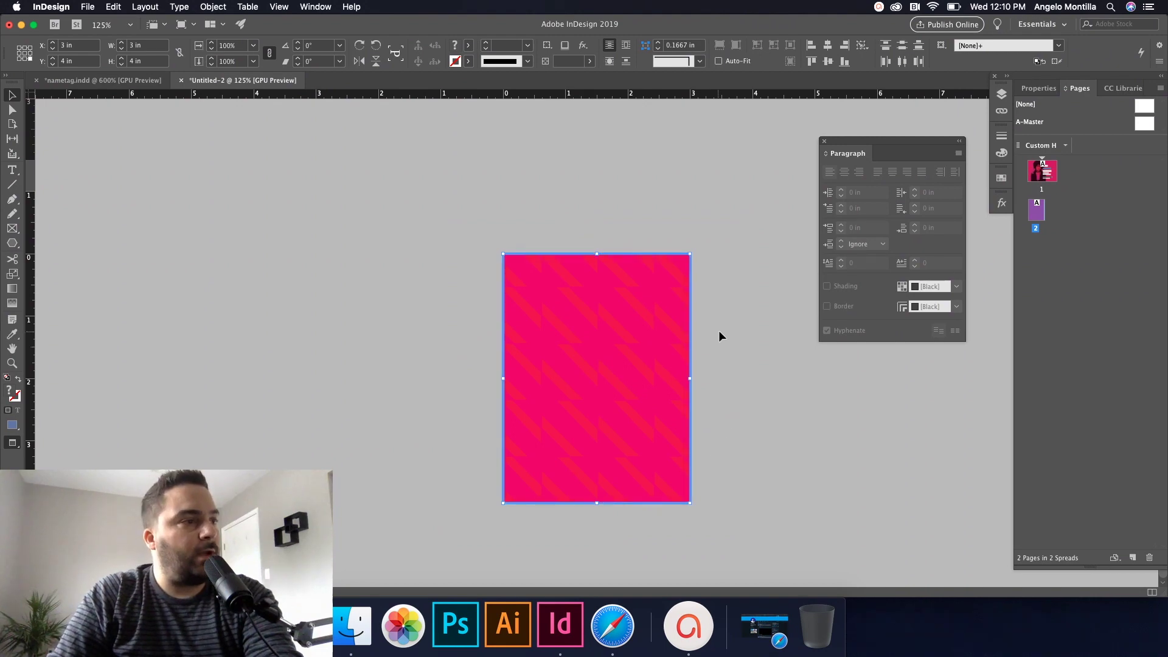
{"action": "left_click", "coordinate": [718, 331]}
{"action": "left_click", "coordinate": [1001, 94]}
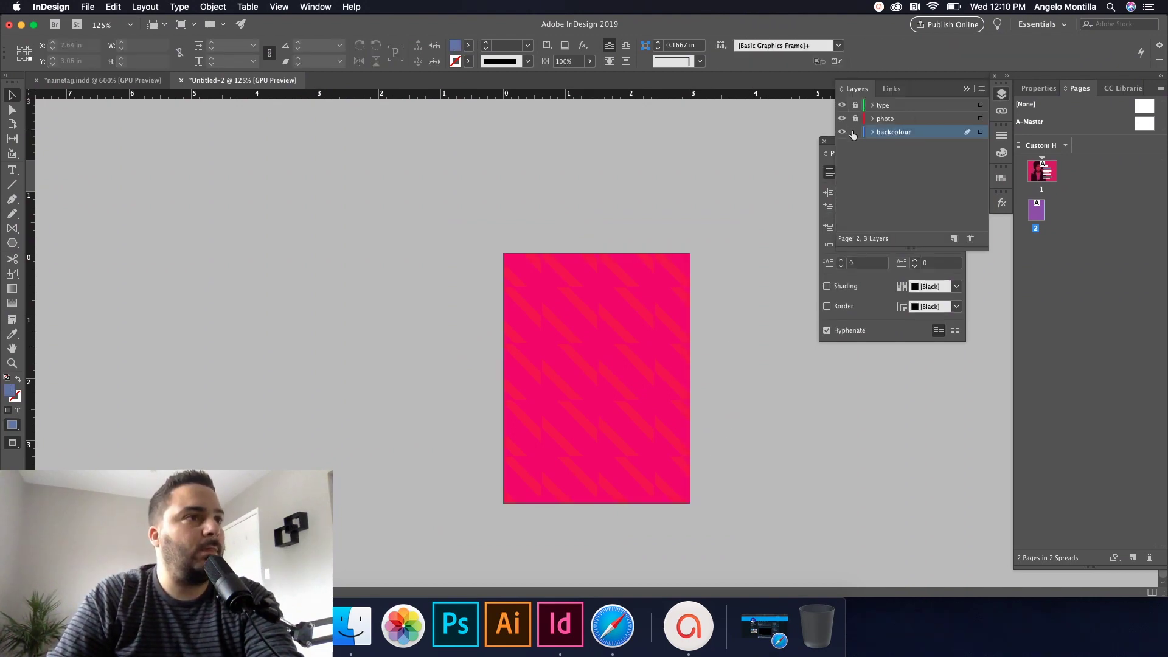
Step: Unlock the photo layer and select the photo frame on the page 1 tag
{"action": "left_click", "coordinate": [856, 118]}
{"action": "scroll", "coordinate": [749, 200], "scroll_direction": "up", "scroll_amount": 5}
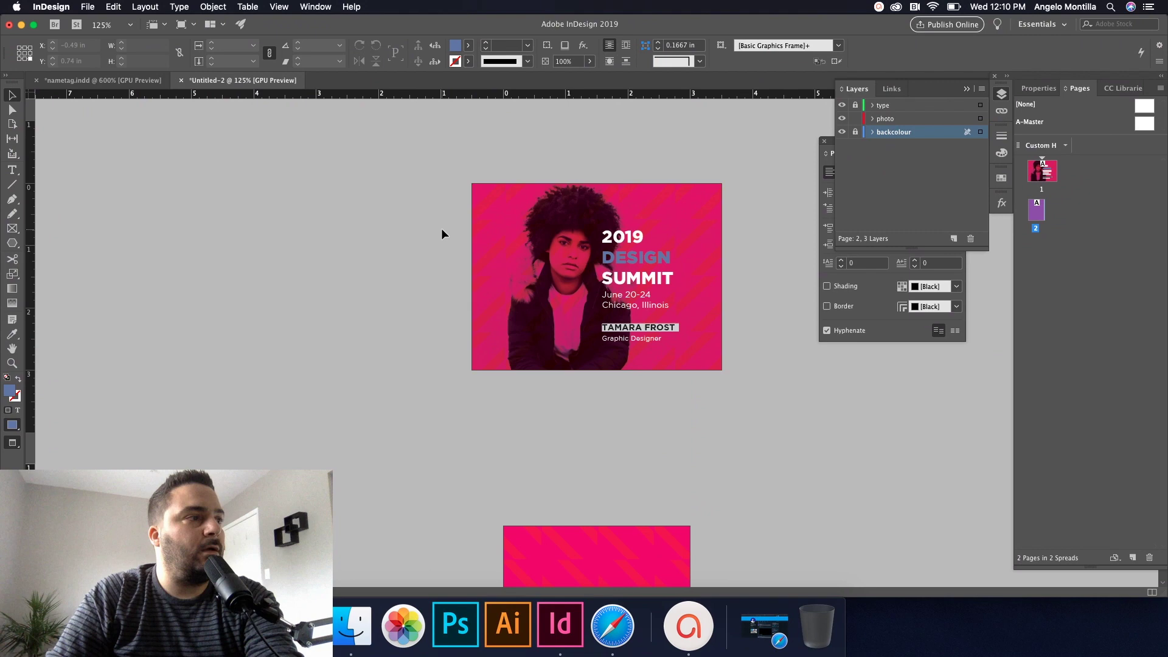
{"action": "left_click", "coordinate": [530, 234]}
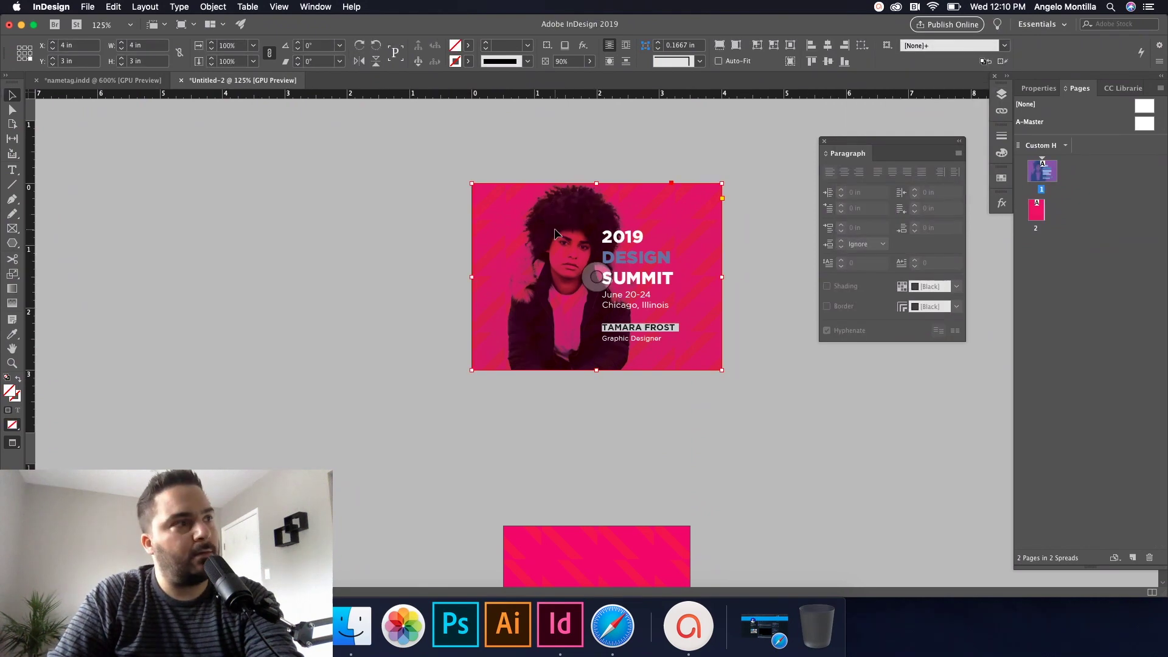
{"action": "left_click", "coordinate": [1001, 95]}
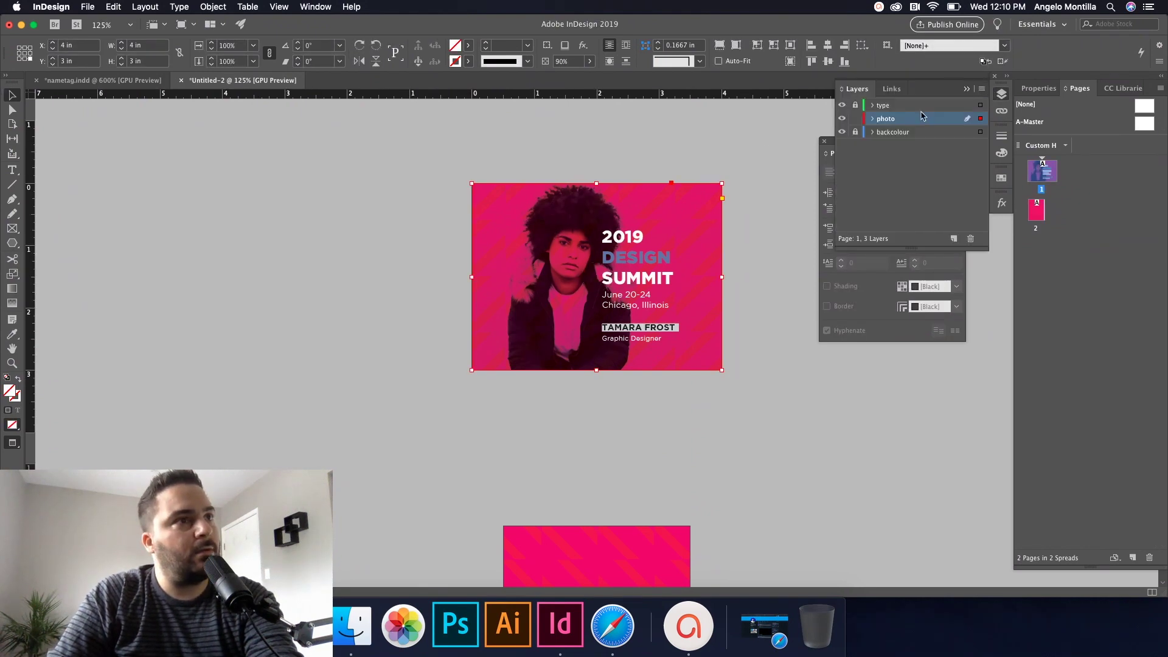
{"action": "left_click", "coordinate": [557, 143]}
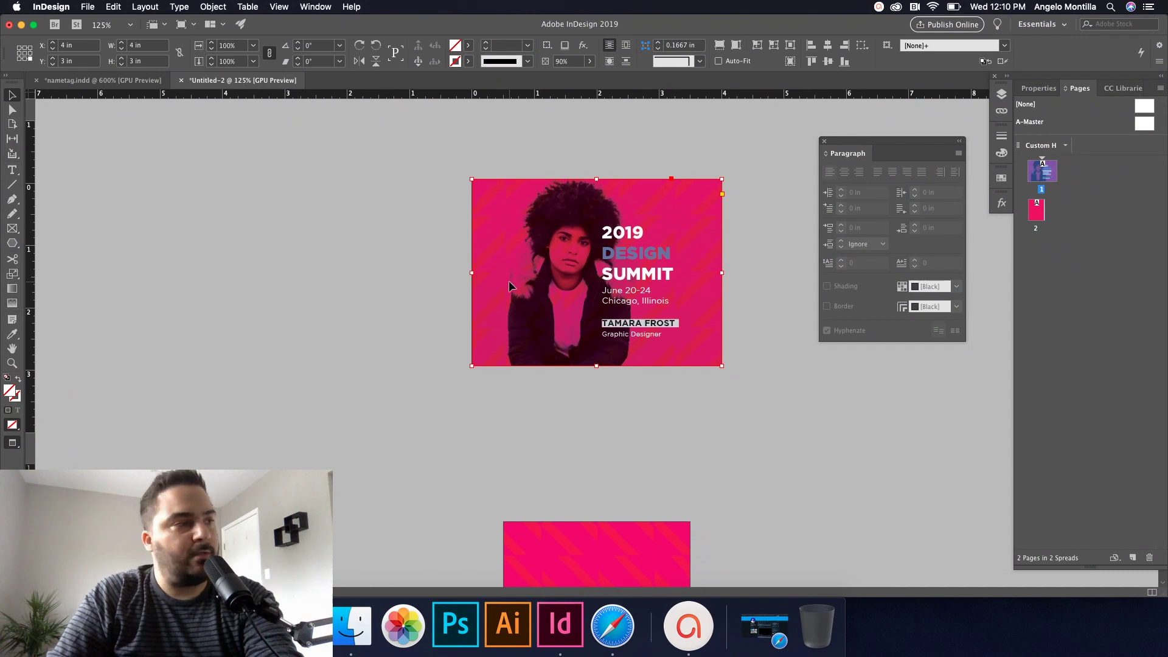
Step: Paste the photo onto page 2 and stretch its frame to the page edges
{"action": "scroll", "coordinate": [511, 346], "scroll_direction": "down", "scroll_amount": 5}
{"action": "left_click", "coordinate": [475, 335]}
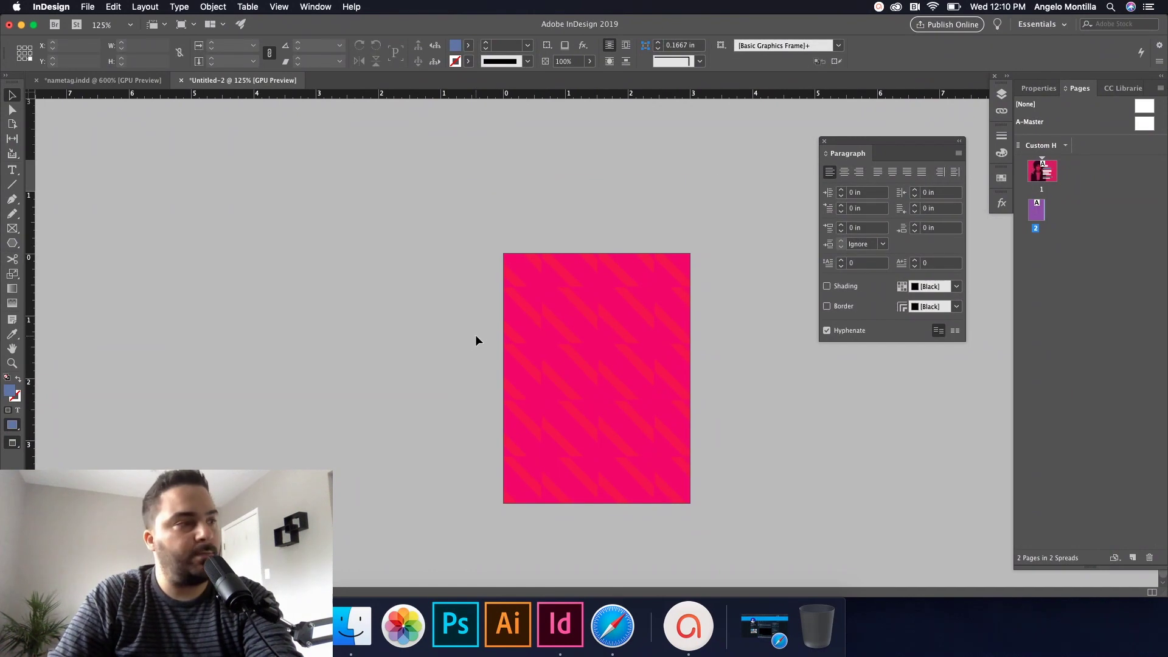
{"action": "key", "text": "cmd+v"}
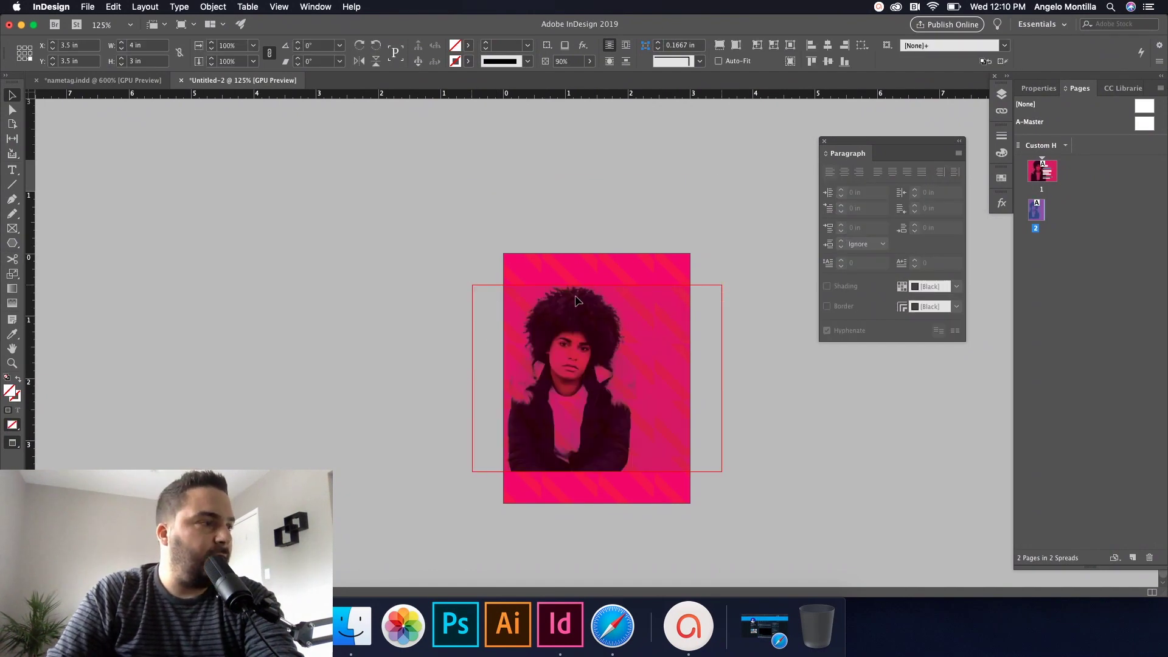
{"action": "left_click_drag", "start_coordinate": [579, 300], "coordinate": [575, 280]}
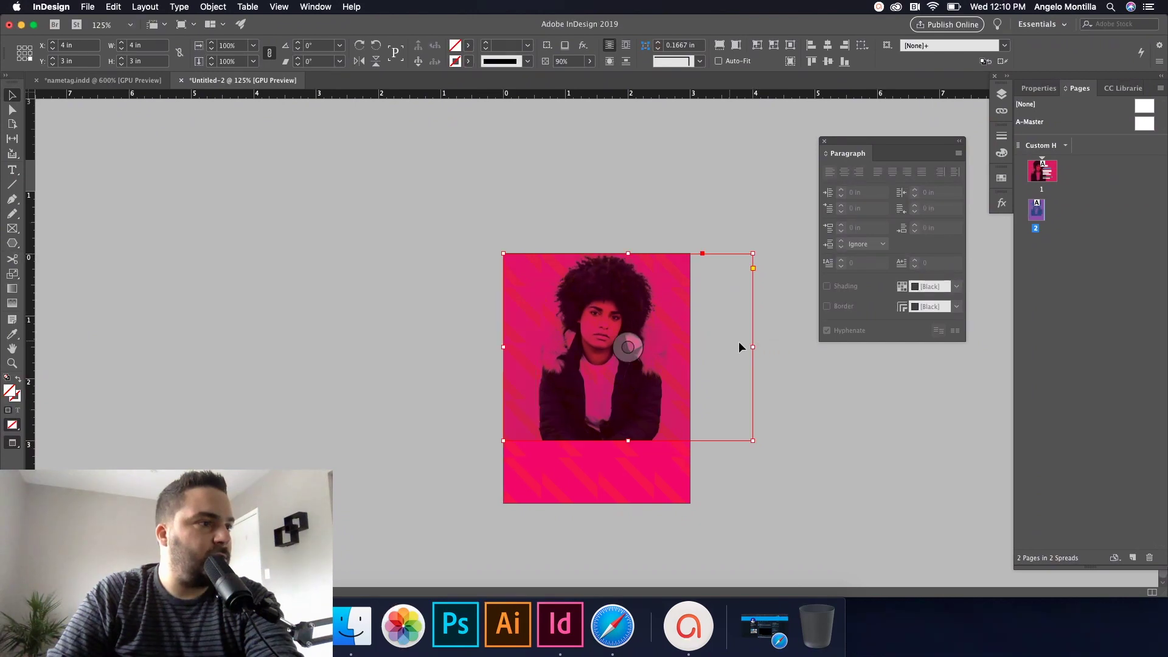
{"action": "left_click_drag", "start_coordinate": [753, 346], "coordinate": [690, 347]}
{"action": "left_click_drag", "start_coordinate": [597, 439], "coordinate": [591, 505]}
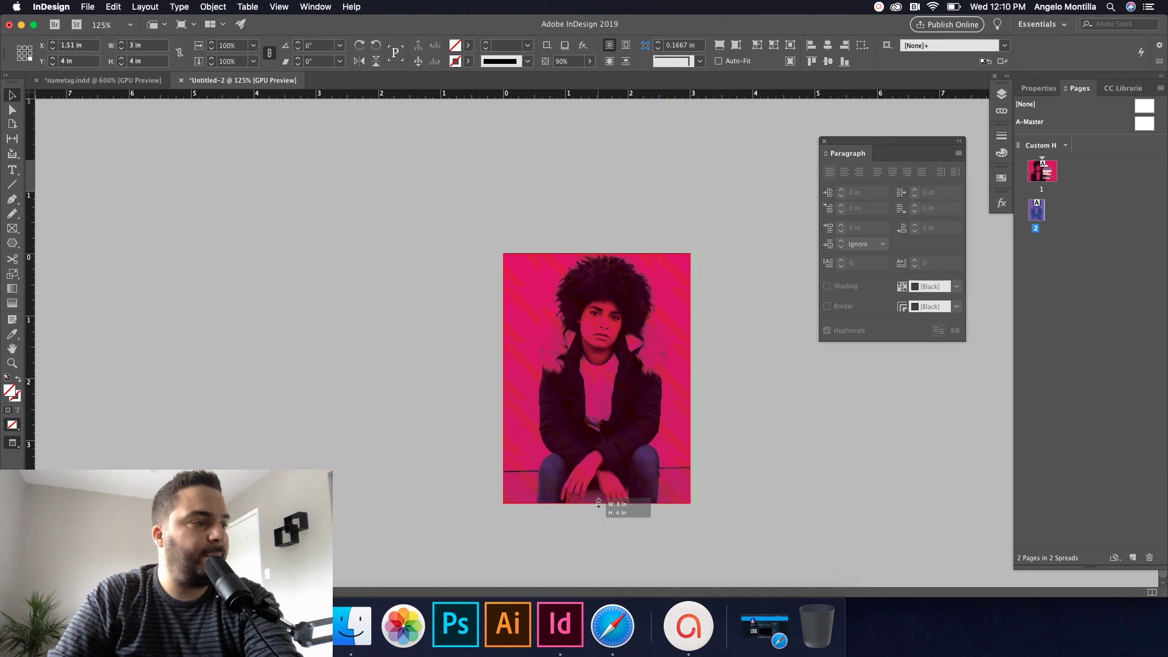
Step: Scale and shift the image inside its frame so the face is framed
{"action": "left_click", "coordinate": [603, 382]}
{"action": "key", "text": "super+alt+period"}
{"action": "key", "text": "super+alt+period"}
{"action": "key", "text": "super+alt+period"}
{"action": "key", "text": "super+alt+period"}
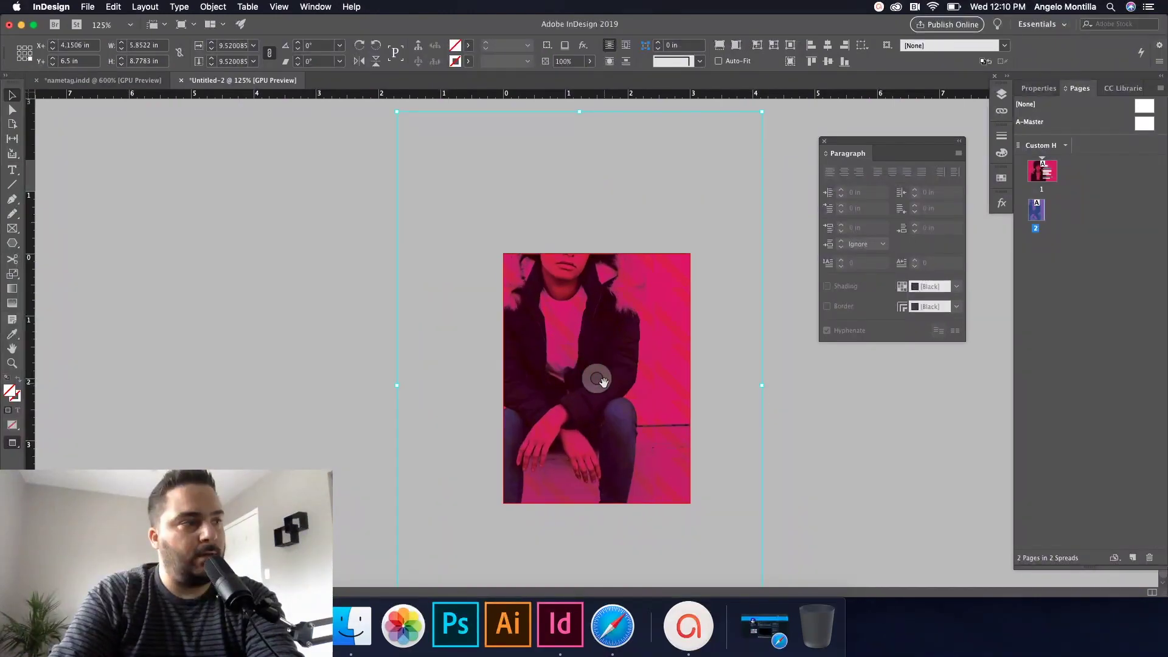
{"action": "left_click_drag", "start_coordinate": [603, 382], "coordinate": [624, 368]}
{"action": "key", "text": "super+alt+comma"}
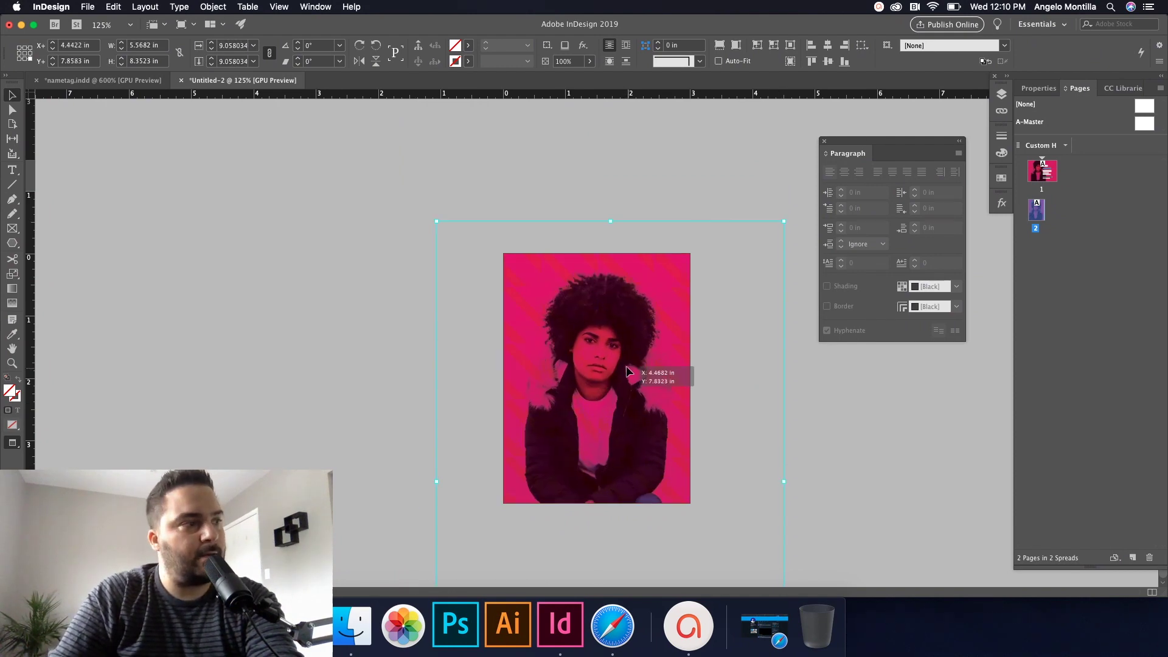
Step: Compare against the reference nametag.indd layout, then return to Untitled-2
{"action": "left_click", "coordinate": [308, 208]}
{"action": "left_click", "coordinate": [120, 77]}
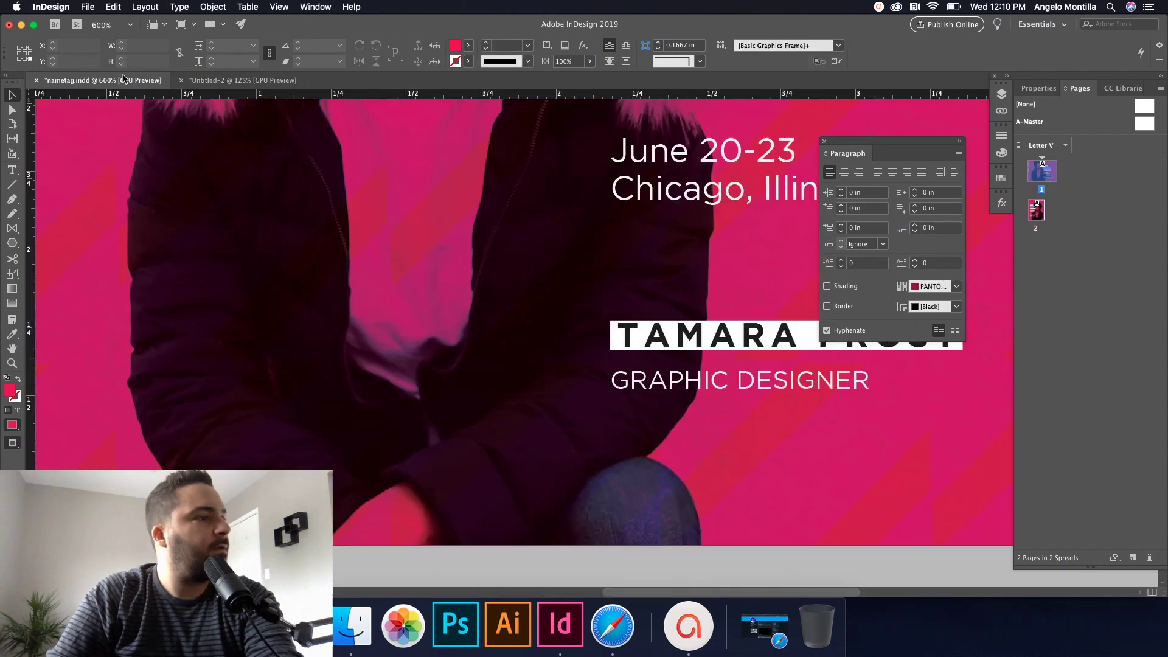
{"action": "key", "text": "super+minus"}
{"action": "key", "text": "super+minus"}
{"action": "scroll", "coordinate": [561, 420], "scroll_direction": "down", "scroll_amount": 10}
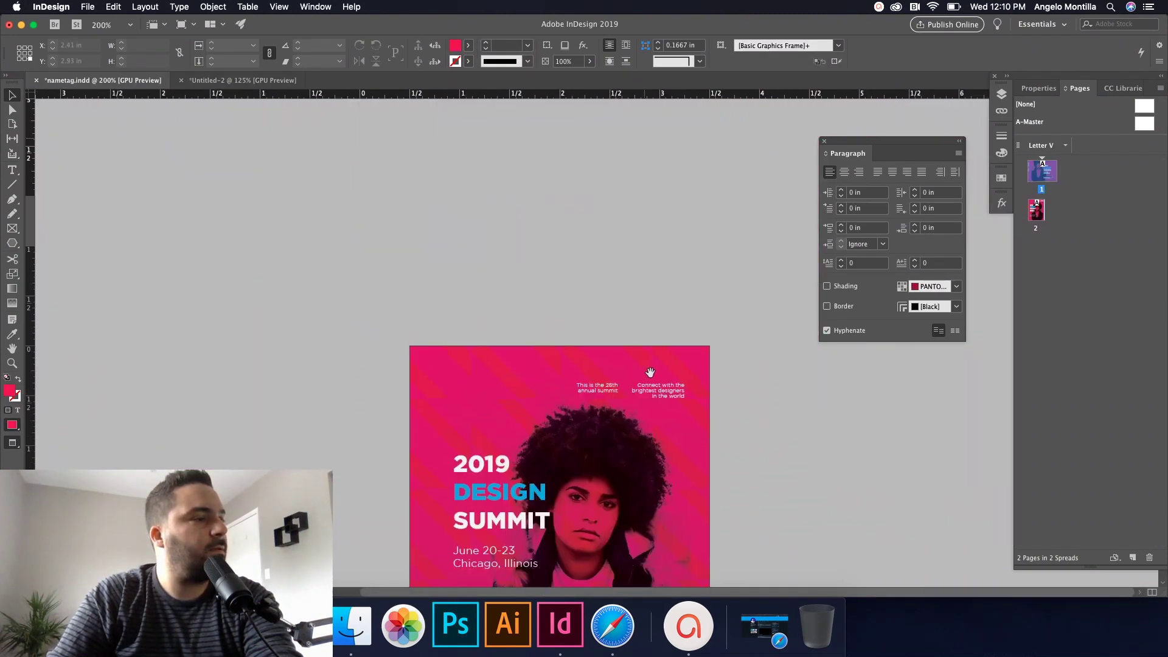
{"action": "left_click", "coordinate": [244, 80]}
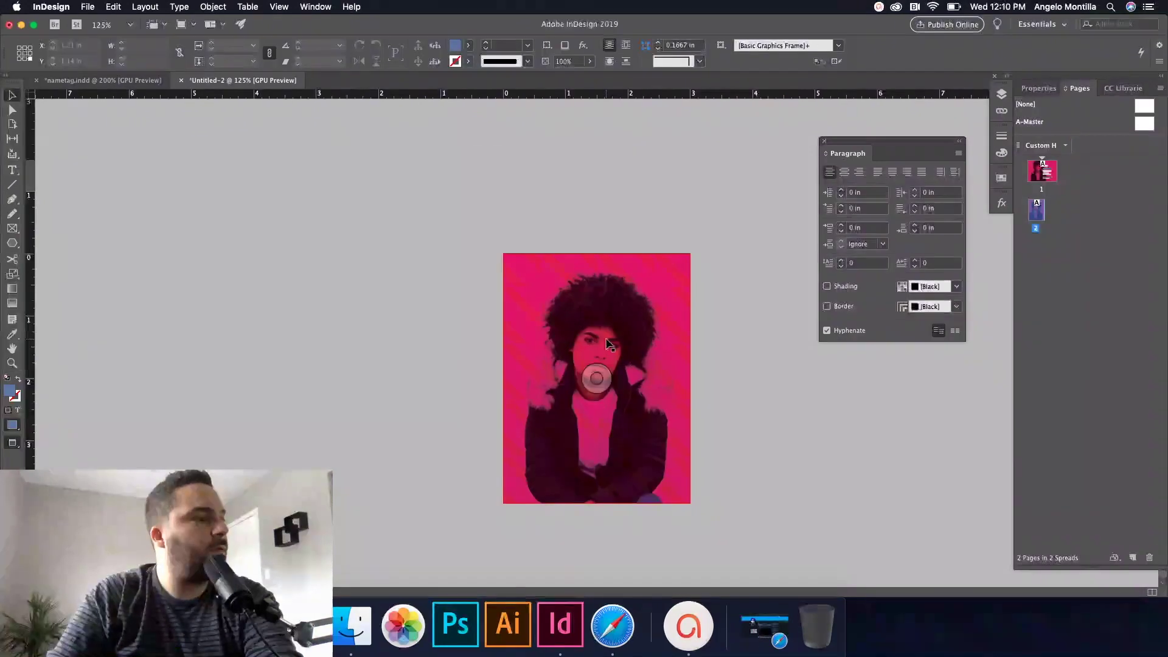
Step: Scale the page 2 photo down slightly and shift it lower to frame head and hands
{"action": "left_click", "coordinate": [597, 378]}
{"action": "left_click_drag", "start_coordinate": [597, 337], "coordinate": [597, 364]}
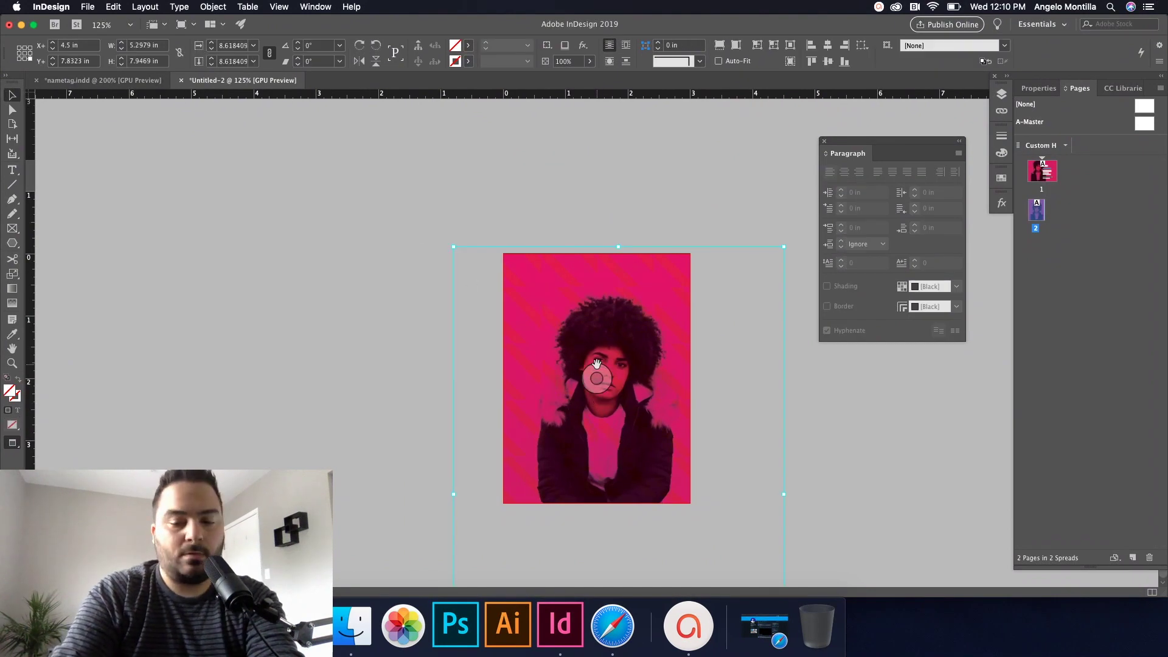
{"action": "key", "text": "super+alt+x"}
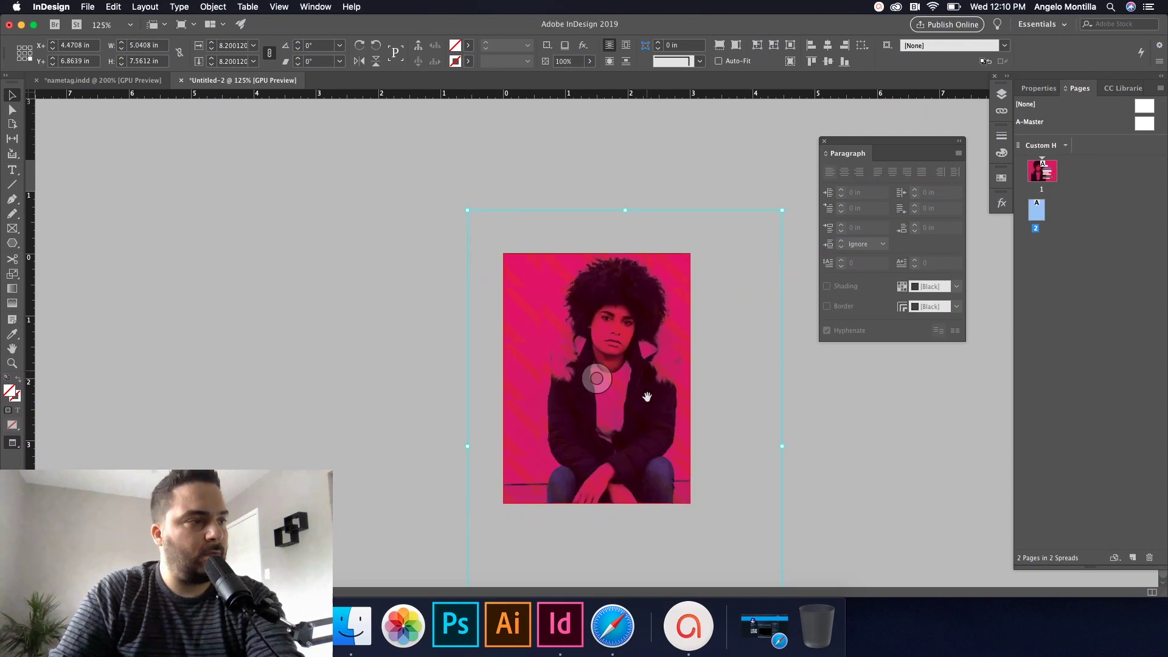
{"action": "left_click_drag", "start_coordinate": [647, 396], "coordinate": [645, 416]}
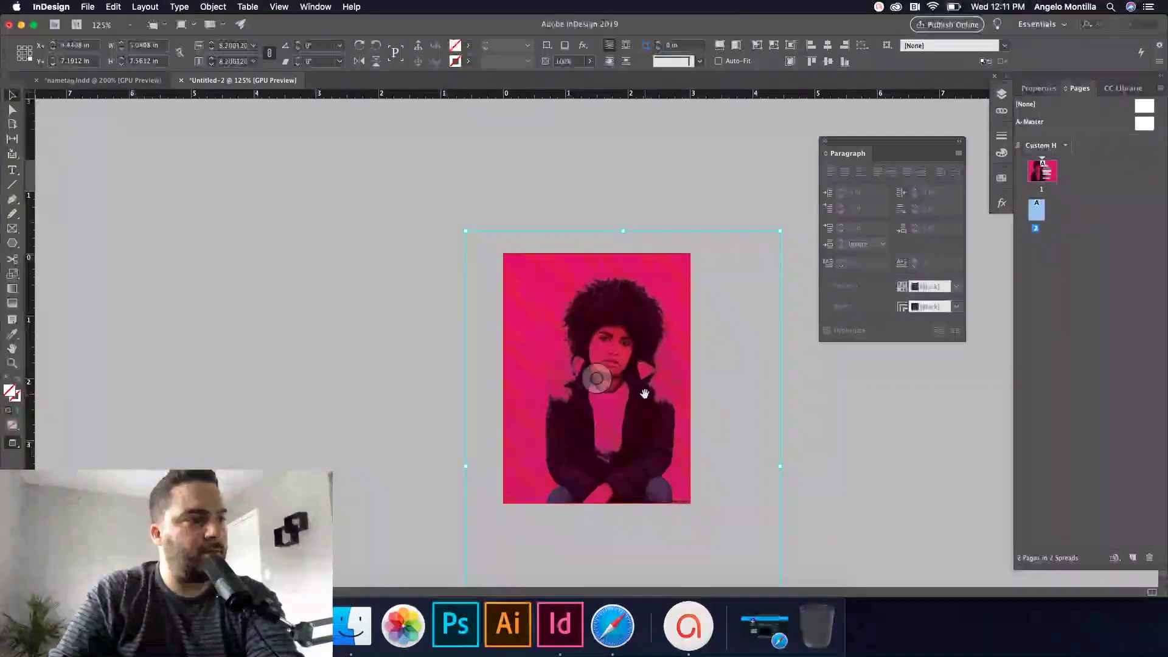
{"action": "left_click", "coordinate": [818, 400]}
{"action": "scroll", "coordinate": [747, 472], "scroll_direction": "up", "scroll_amount": 3}
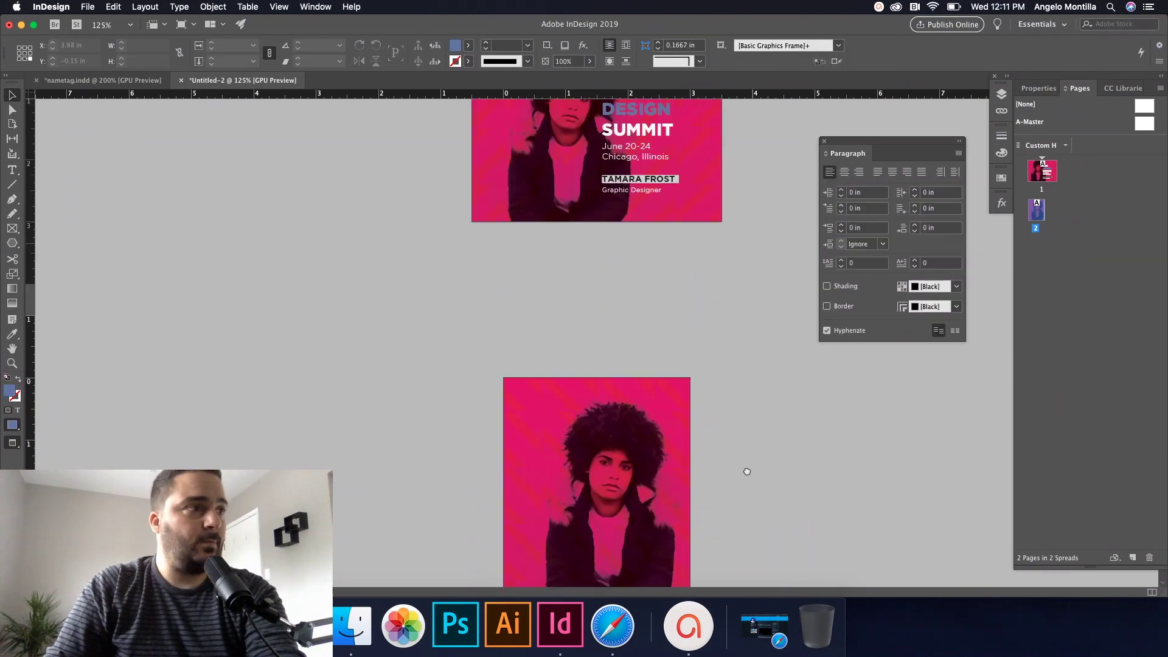
{"action": "scroll", "coordinate": [747, 472], "scroll_direction": "up", "scroll_amount": 3}
{"action": "left_click", "coordinate": [694, 274]}
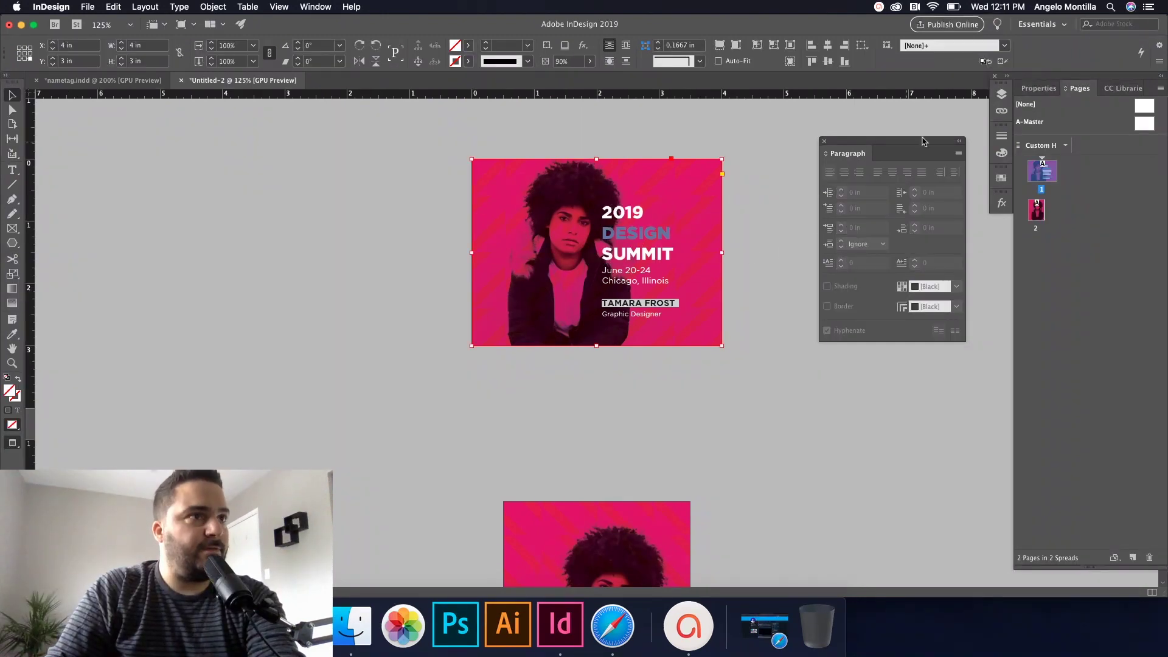
Step: Lock the photo layer and unlock the type layer
{"action": "left_click", "coordinate": [1001, 93]}
{"action": "left_click", "coordinate": [856, 118]}
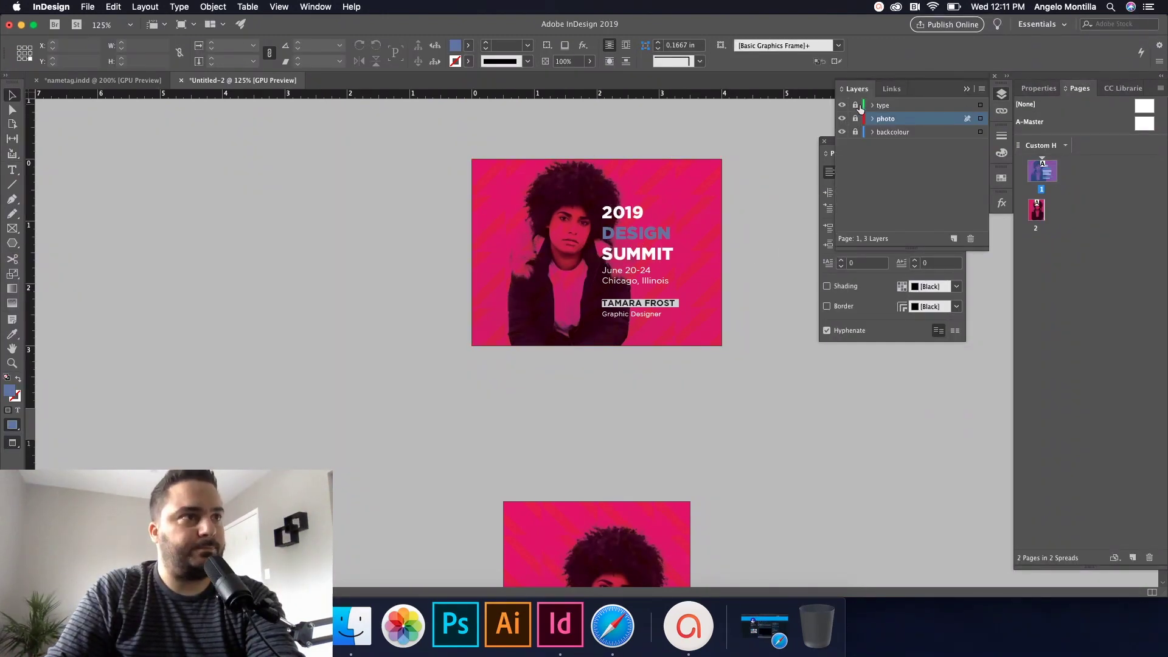
{"action": "left_click", "coordinate": [856, 104]}
Step: Select the 2019 DESIGN SUMMIT, date/location and name/title text frames, then scroll toward page 2
{"action": "left_click", "coordinate": [650, 232]}
{"action": "left_click", "coordinate": [639, 280], "text": "shift"}
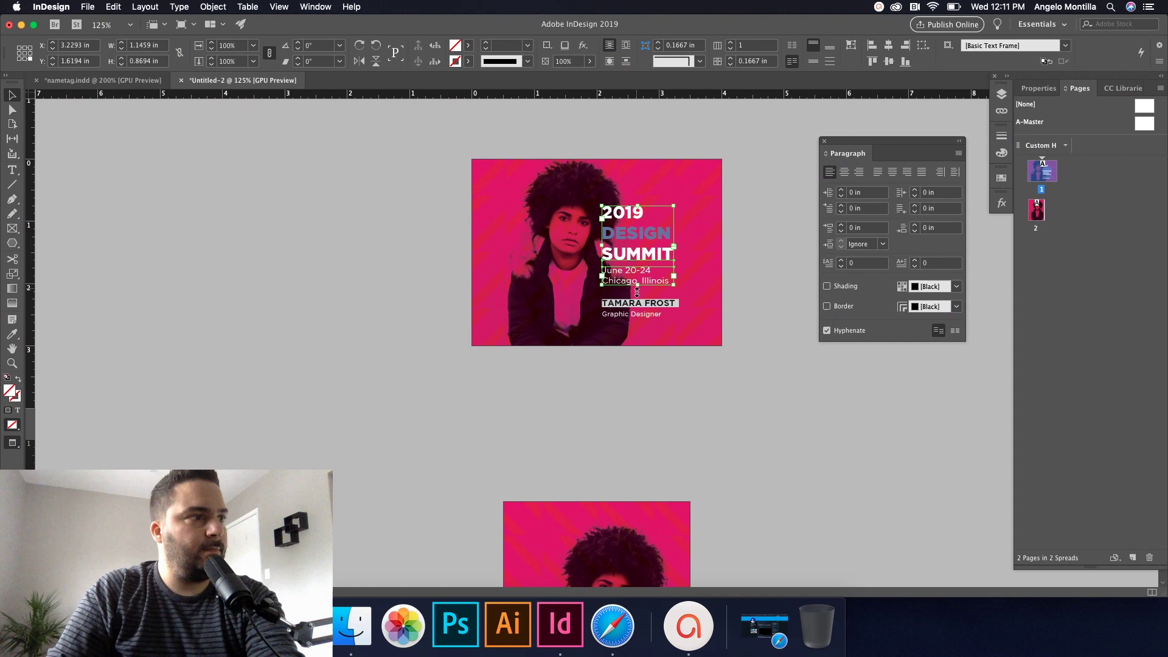
{"action": "left_click", "coordinate": [654, 312], "text": "shift"}
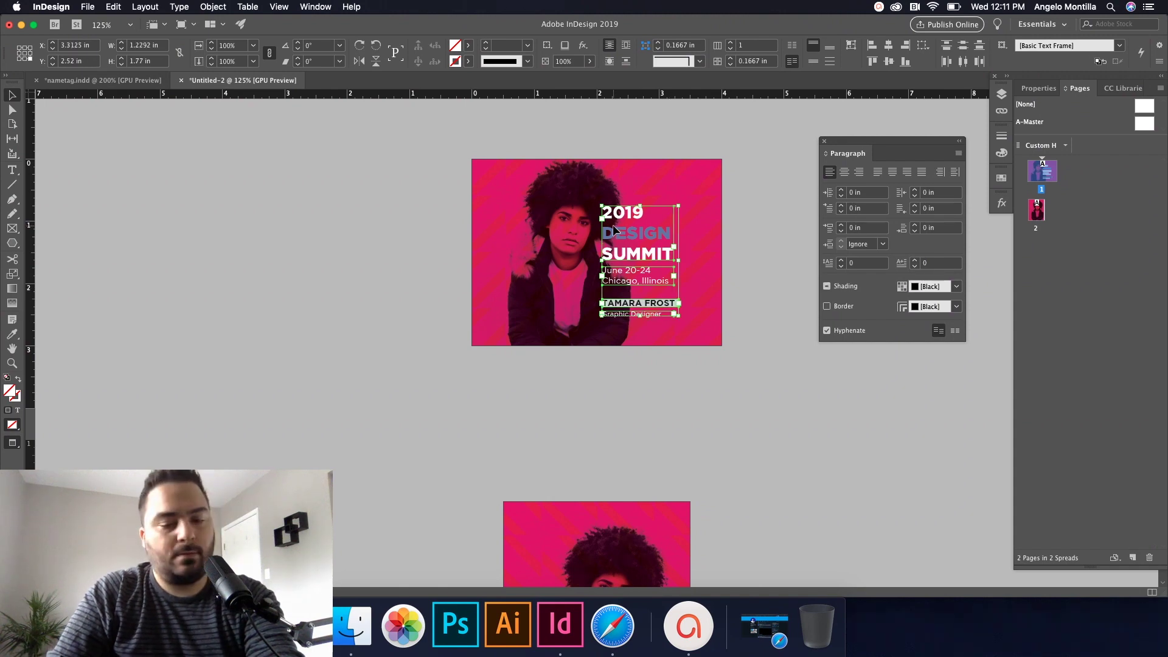
{"action": "scroll", "coordinate": [577, 262], "scroll_direction": "down", "scroll_amount": 8}
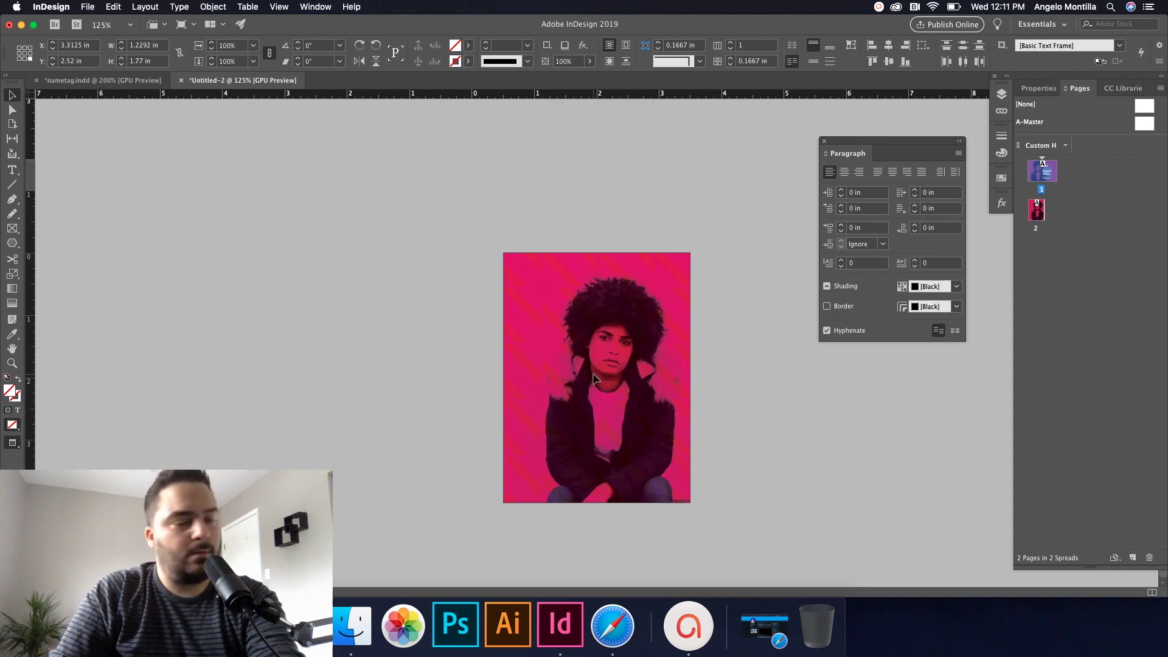
{"action": "key", "text": "super+v"}
{"action": "left_click_drag", "start_coordinate": [620, 376], "coordinate": [608, 376]}
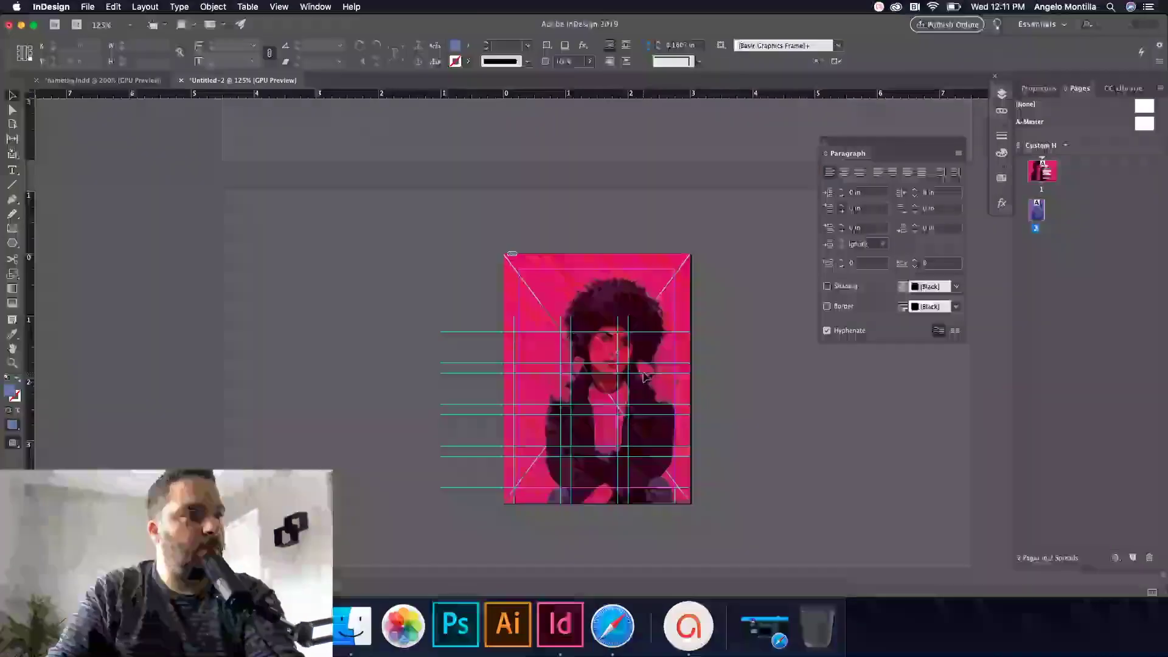
{"action": "key", "text": "super+equal"}
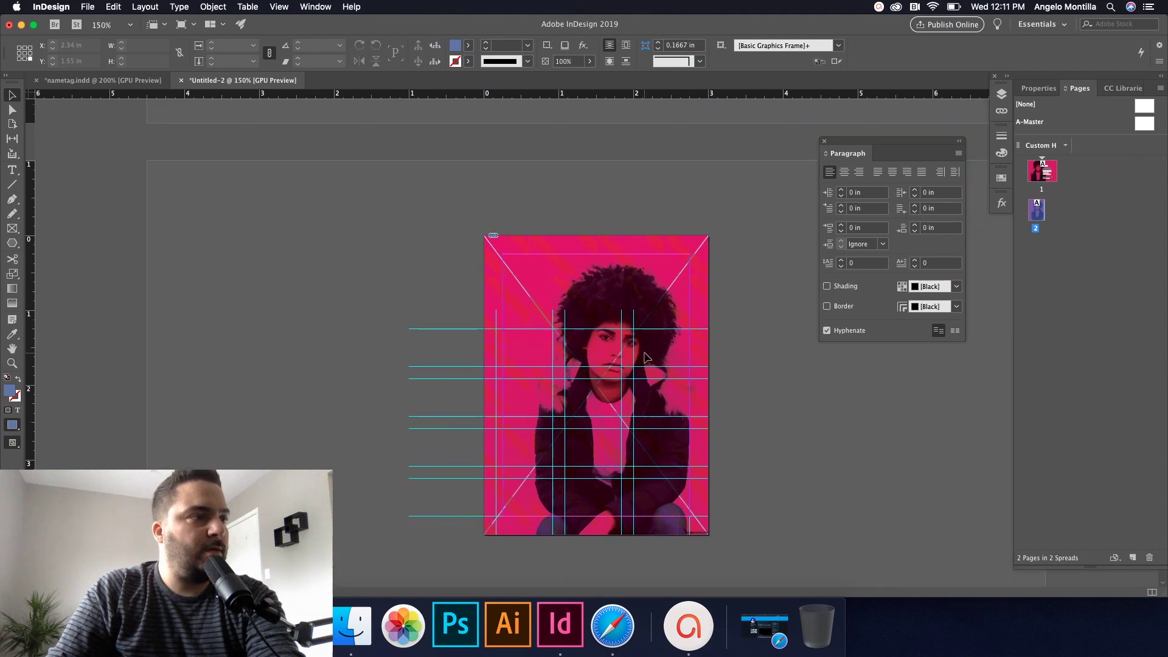
{"action": "key", "text": "super+equal"}
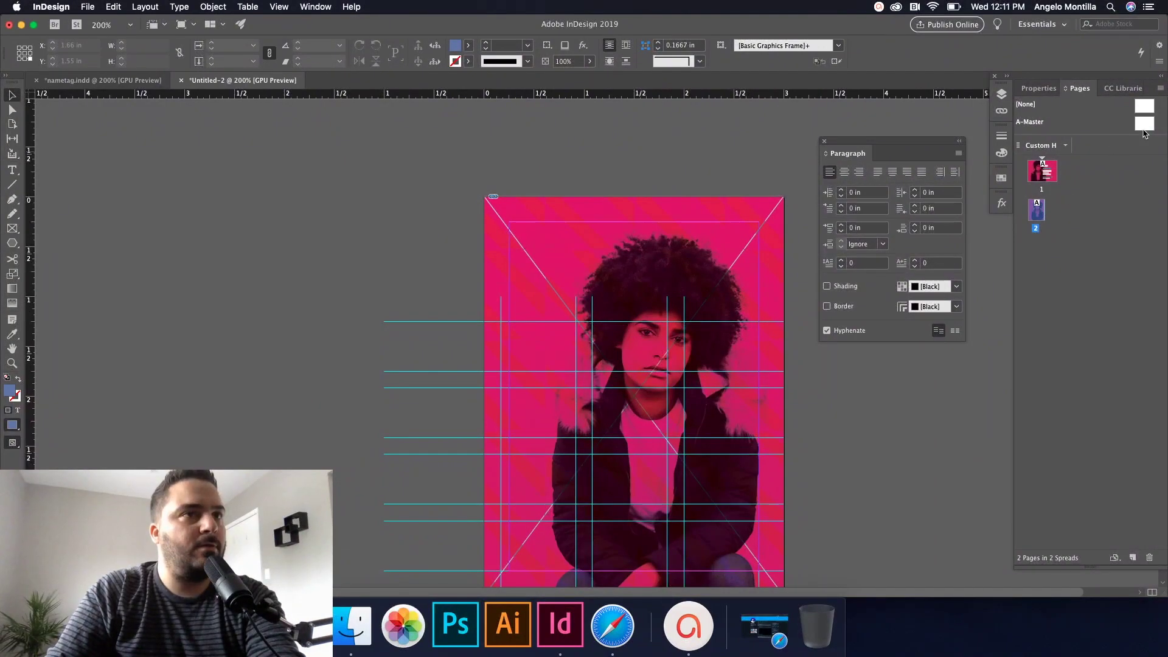
{"action": "scroll", "coordinate": [446, 124], "scroll_direction": "up", "scroll_amount": 2}
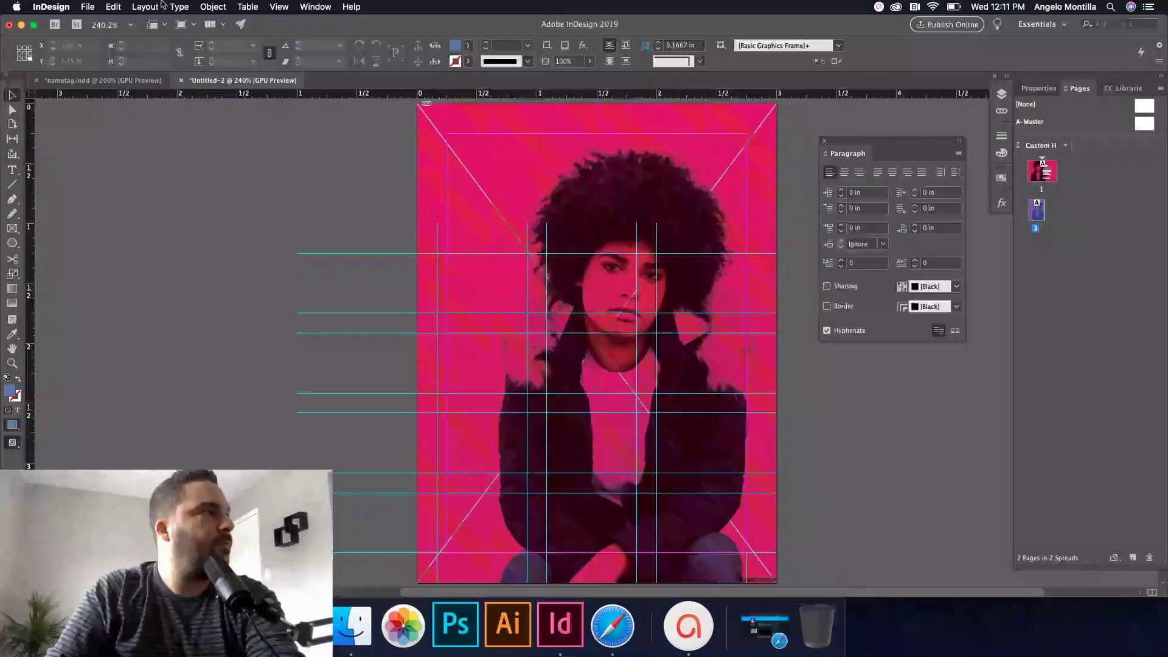
{"action": "left_click", "coordinate": [144, 6]}
{"action": "left_click", "coordinate": [145, 7]}
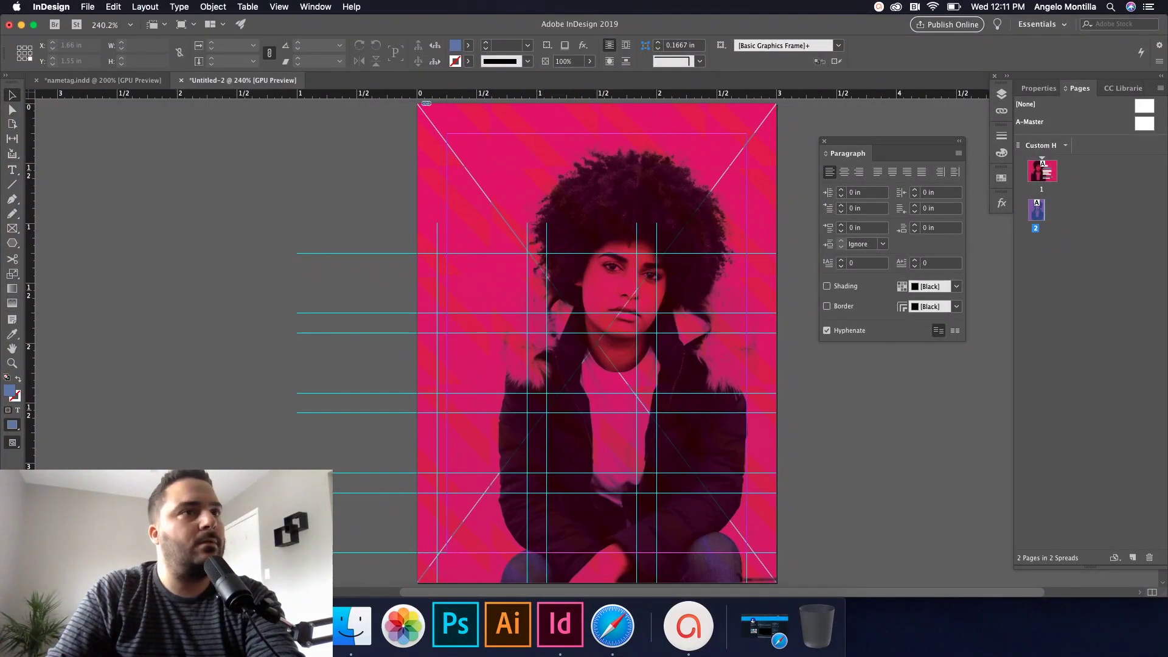
{"action": "key", "text": "super+grave"}
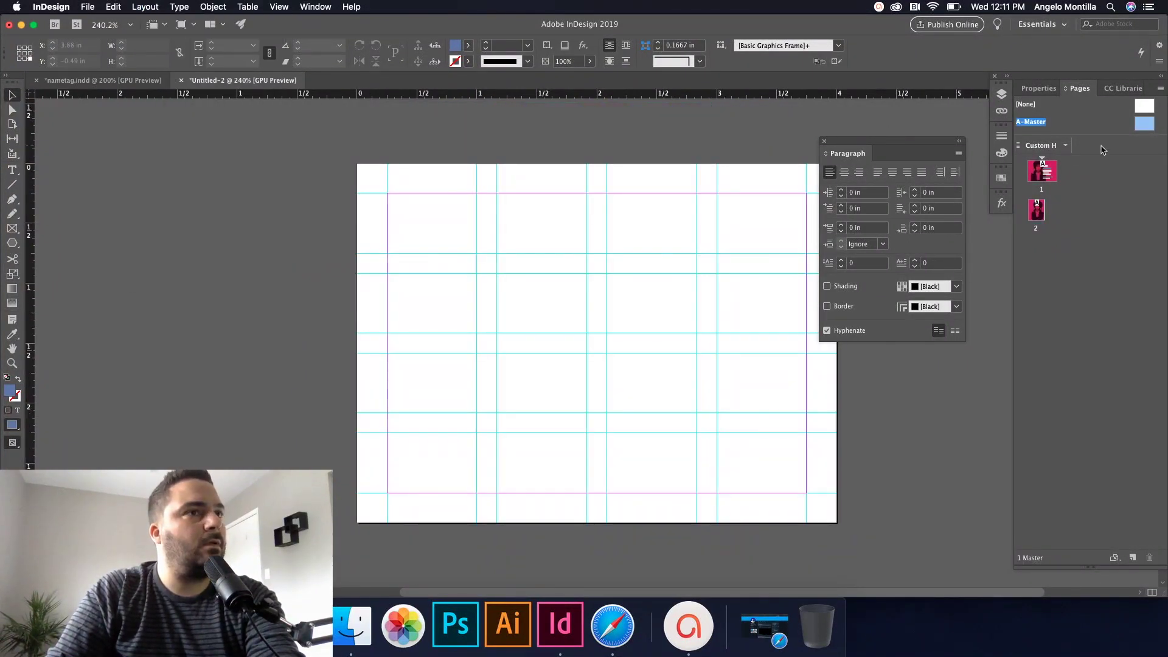
{"action": "scroll", "coordinate": [715, 350], "scroll_direction": "down", "scroll_amount": 2}
{"action": "scroll", "coordinate": [714, 349], "scroll_direction": "up", "scroll_amount": 4}
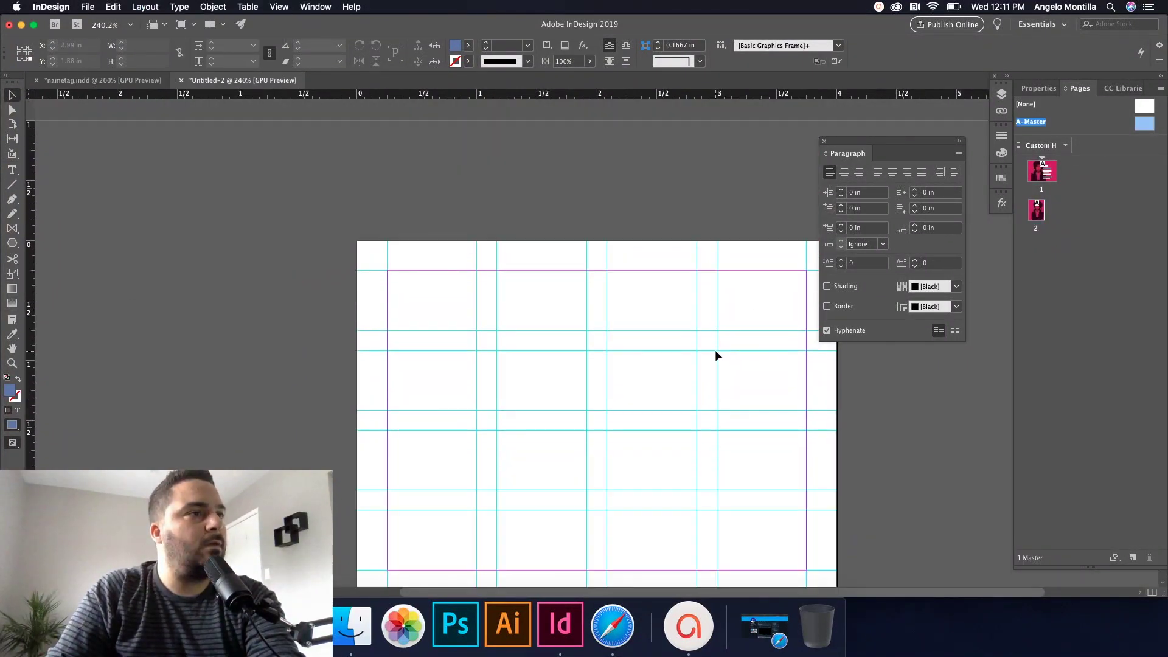
{"action": "left_click", "coordinate": [144, 7]}
{"action": "left_click", "coordinate": [161, 54]}
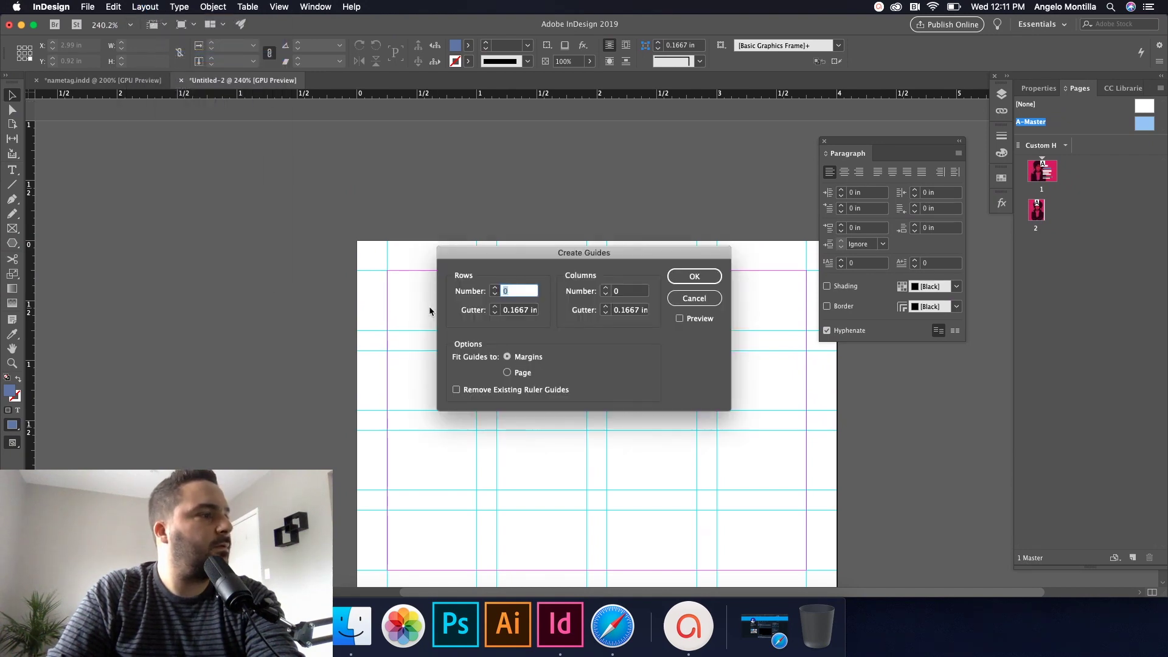
{"action": "left_click", "coordinate": [457, 390]}
{"action": "left_click", "coordinate": [695, 277]}
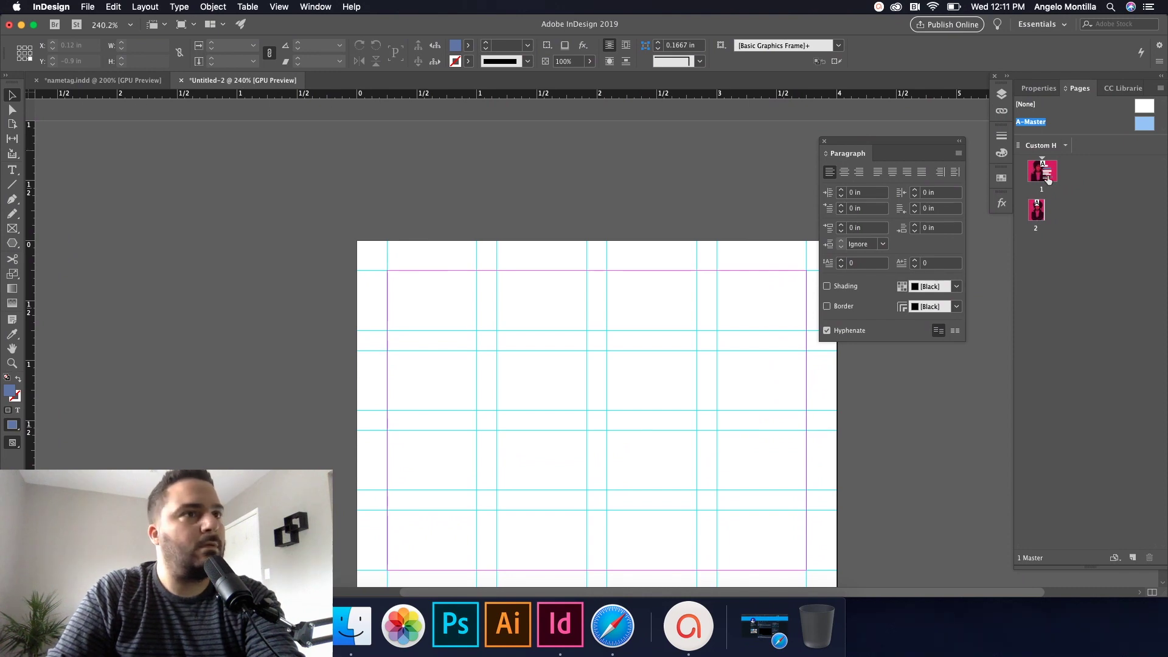
{"action": "double_click", "coordinate": [1036, 207]}
{"action": "scroll", "coordinate": [730, 213], "scroll_direction": "down", "scroll_amount": 3}
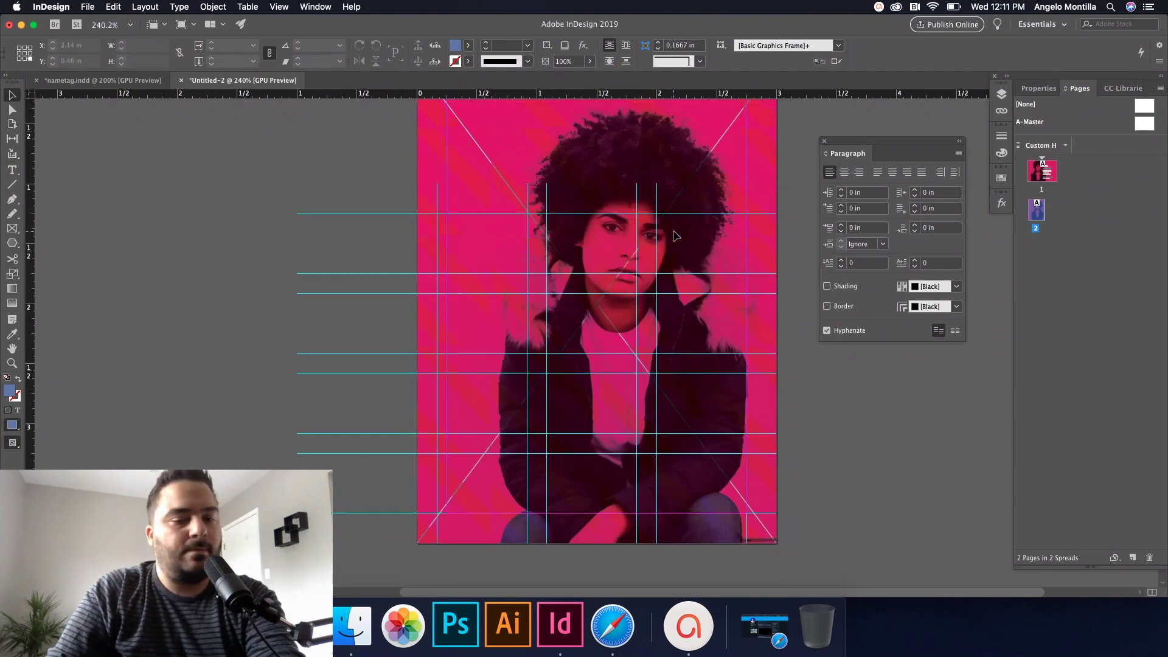
Step: Copy page 1's four text frames, paste them in place on page 2, and shift them left
{"action": "scroll", "coordinate": [669, 256], "scroll_direction": "up", "scroll_amount": 8}
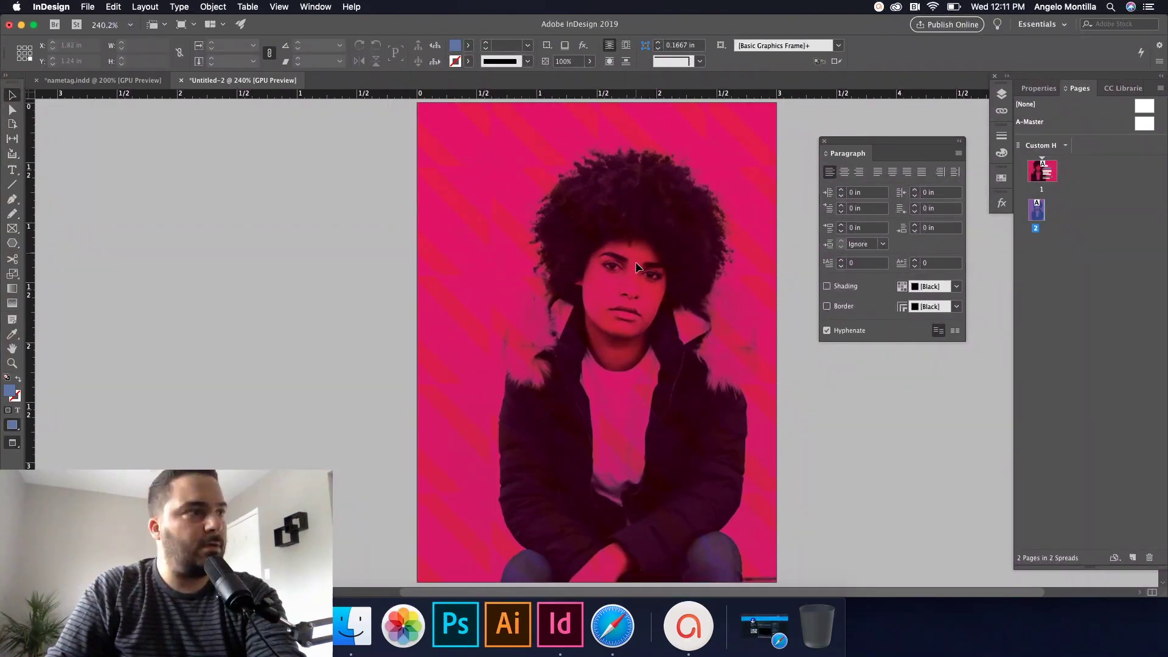
{"action": "scroll", "coordinate": [636, 268], "scroll_direction": "up", "scroll_amount": 5}
{"action": "left_click_drag", "start_coordinate": [690, 136], "coordinate": [695, 381]}
{"action": "key", "text": "shift+Page_Down"}
{"action": "scroll", "coordinate": [622, 379], "scroll_direction": "up", "scroll_amount": 3}
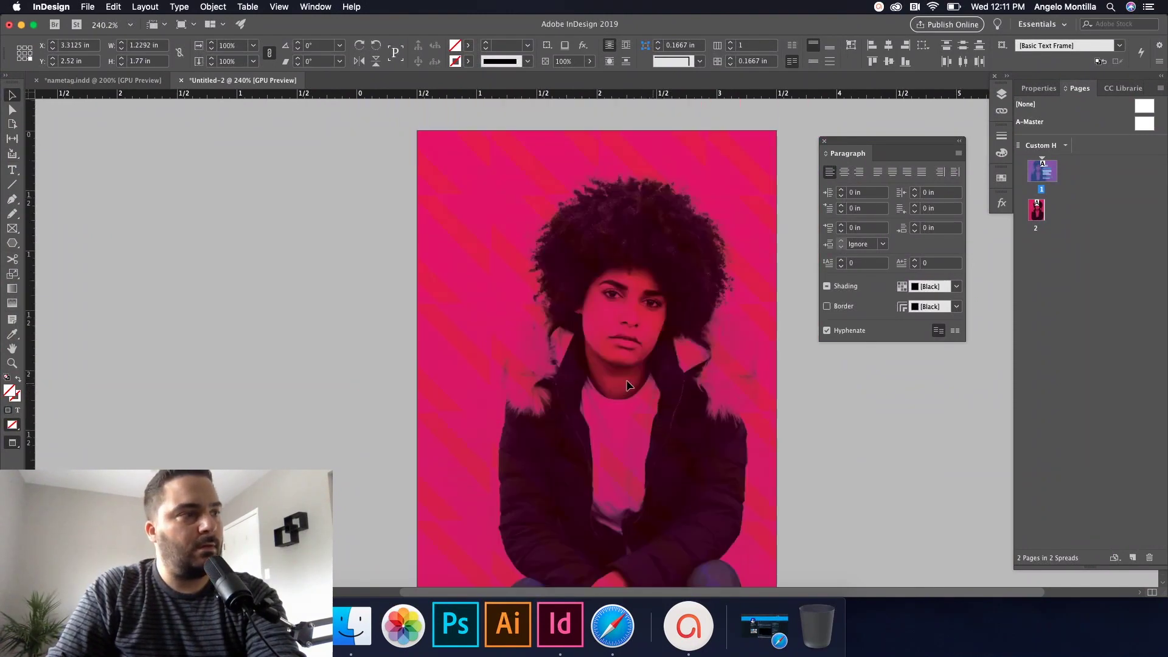
{"action": "key", "text": "super+alt+shift+v"}
{"action": "key", "text": "w"}
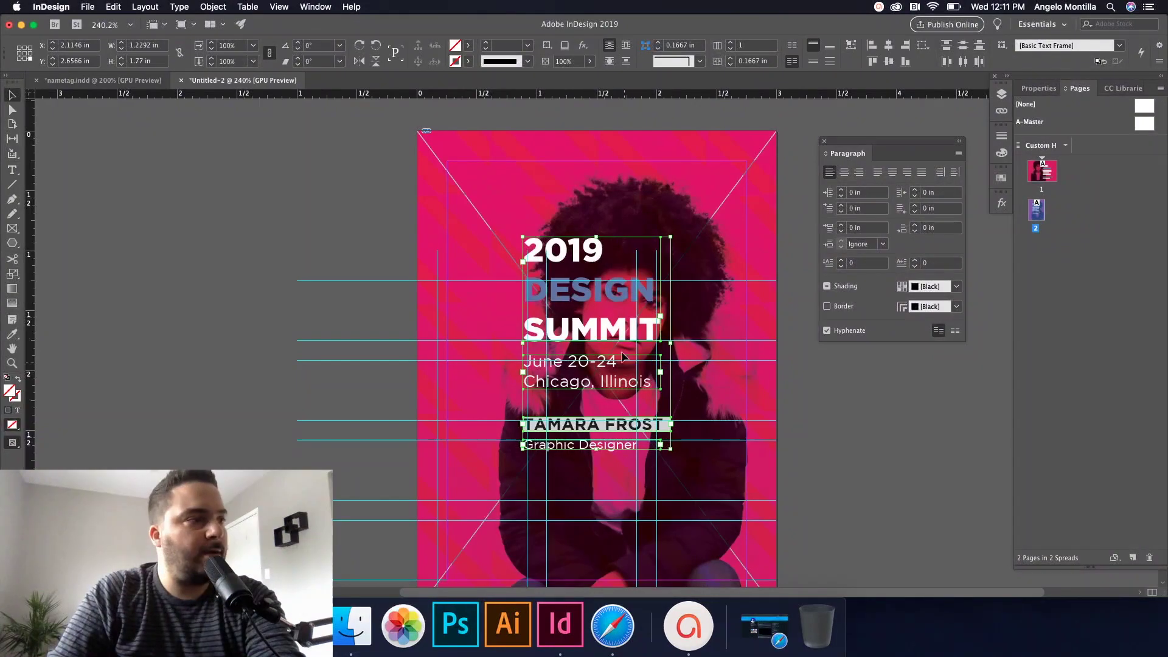
{"action": "left_click_drag", "start_coordinate": [605, 314], "coordinate": [568, 338]}
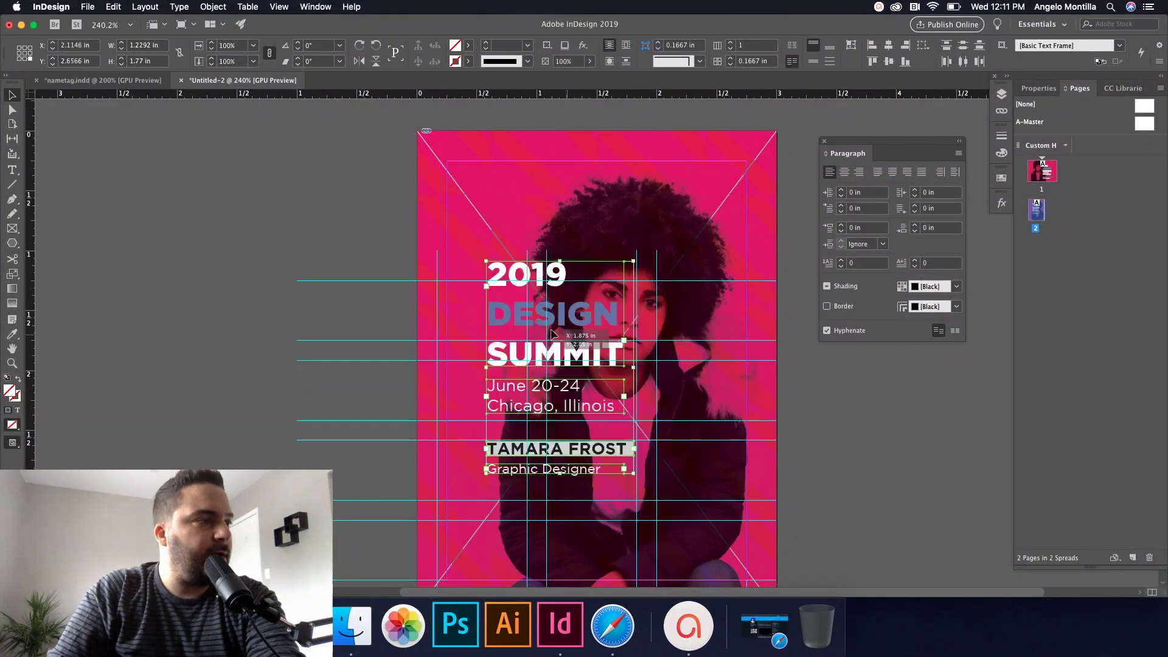
{"action": "left_click", "coordinate": [400, 237]}
{"action": "key", "text": "w"}
{"action": "left_click_drag", "start_coordinate": [549, 252], "coordinate": [583, 482]}
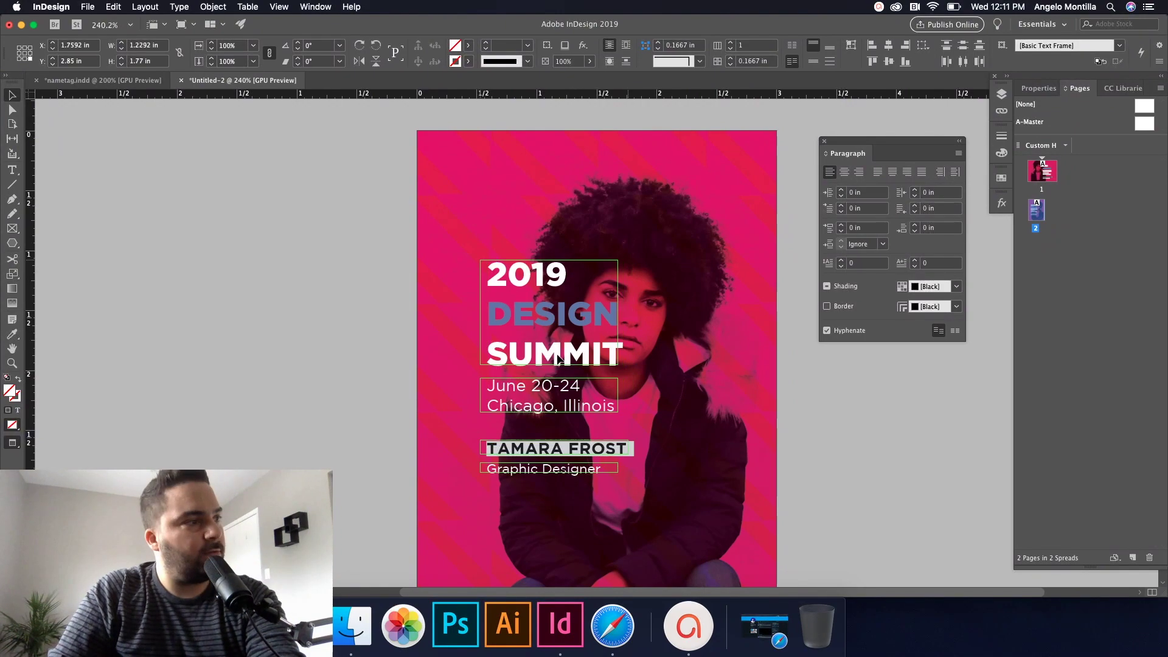
{"action": "left_click_drag", "start_coordinate": [564, 360], "coordinate": [535, 360]}
{"action": "key", "text": "super+minus"}
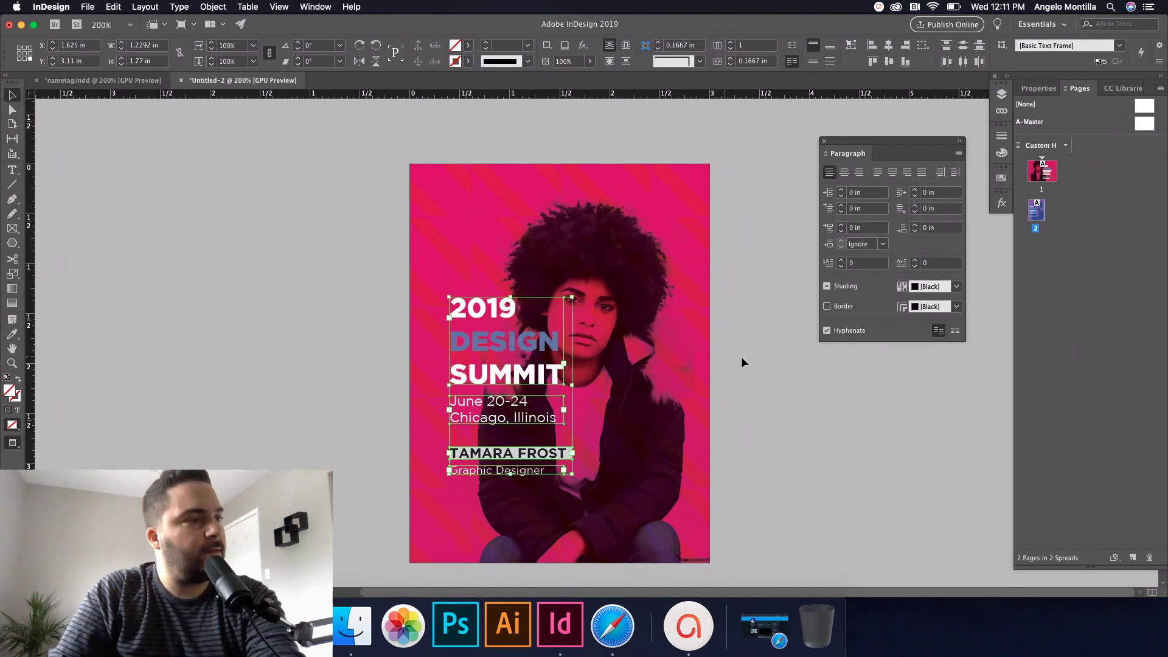
Step: Move the pasted text block lower on the photo
{"action": "left_click", "coordinate": [742, 359]}
{"action": "left_click_drag", "start_coordinate": [480, 263], "coordinate": [502, 336]}
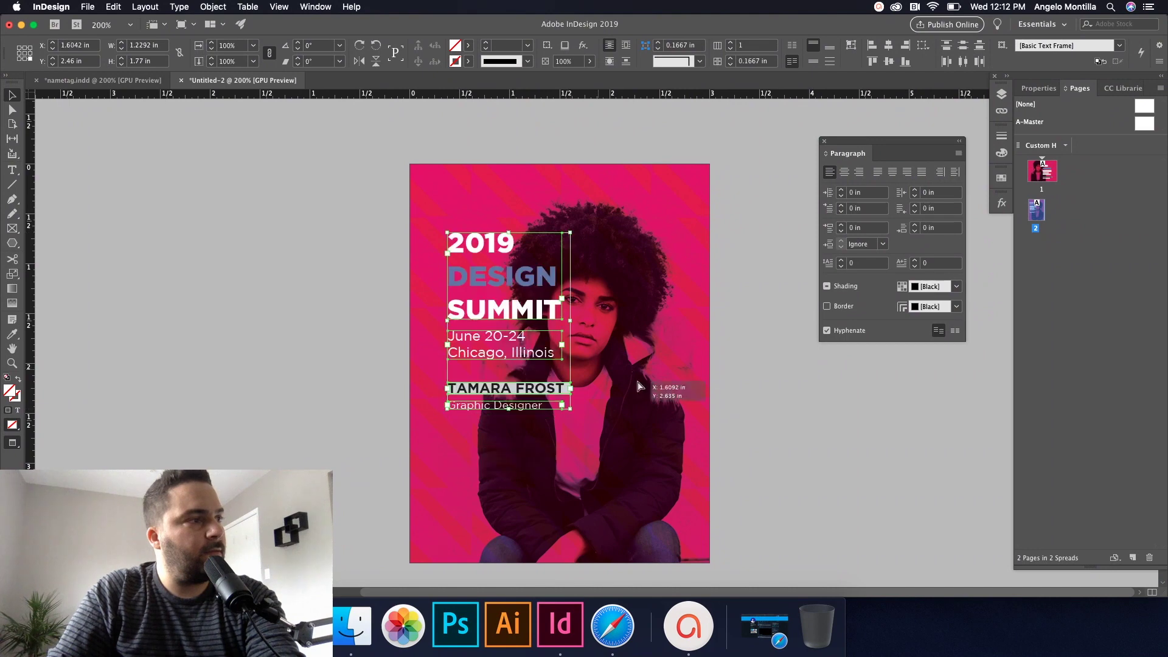
{"action": "left_click", "coordinate": [746, 416]}
{"action": "left_click", "coordinate": [505, 353]}
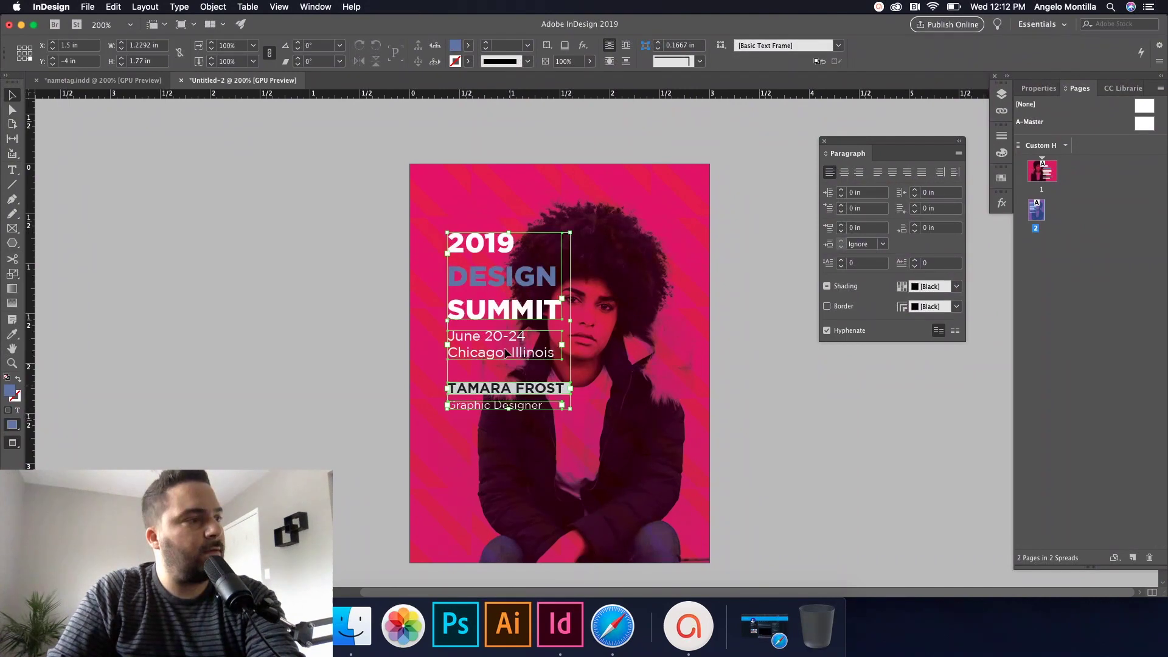
{"action": "left_click_drag", "start_coordinate": [505, 316], "coordinate": [505, 334]}
{"action": "left_click", "coordinate": [755, 410]}
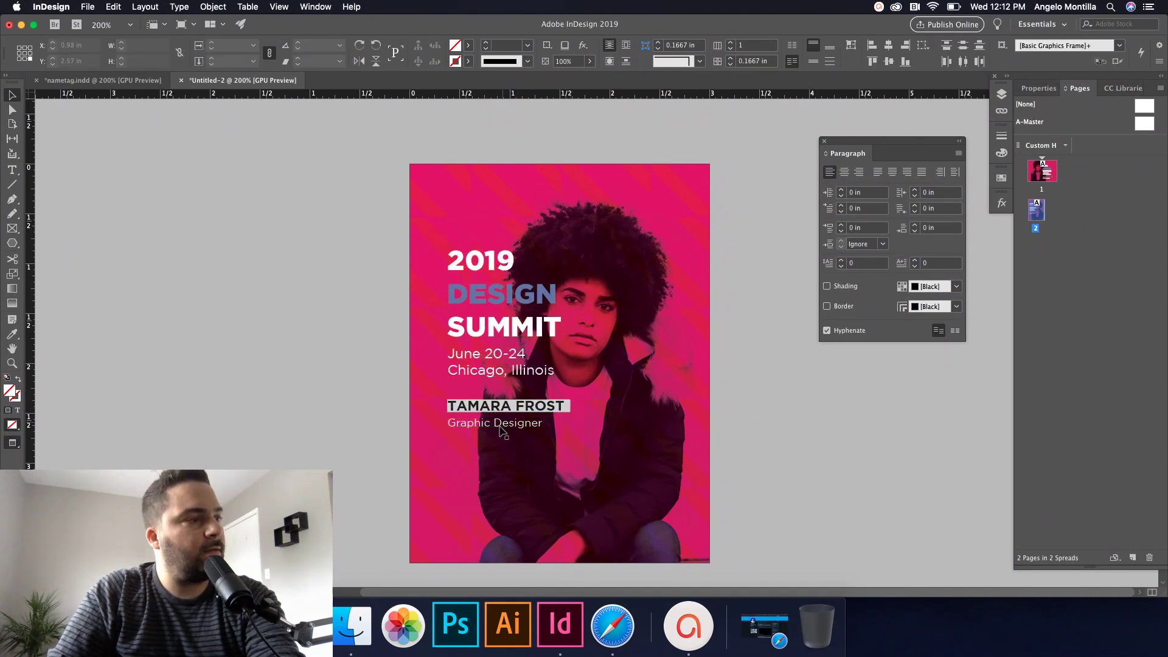
Step: Nudge the name and title frames down twice and the June 20-24 / Chicago frame once
{"action": "left_click", "coordinate": [516, 403]}
{"action": "key", "text": "shift+Down"}
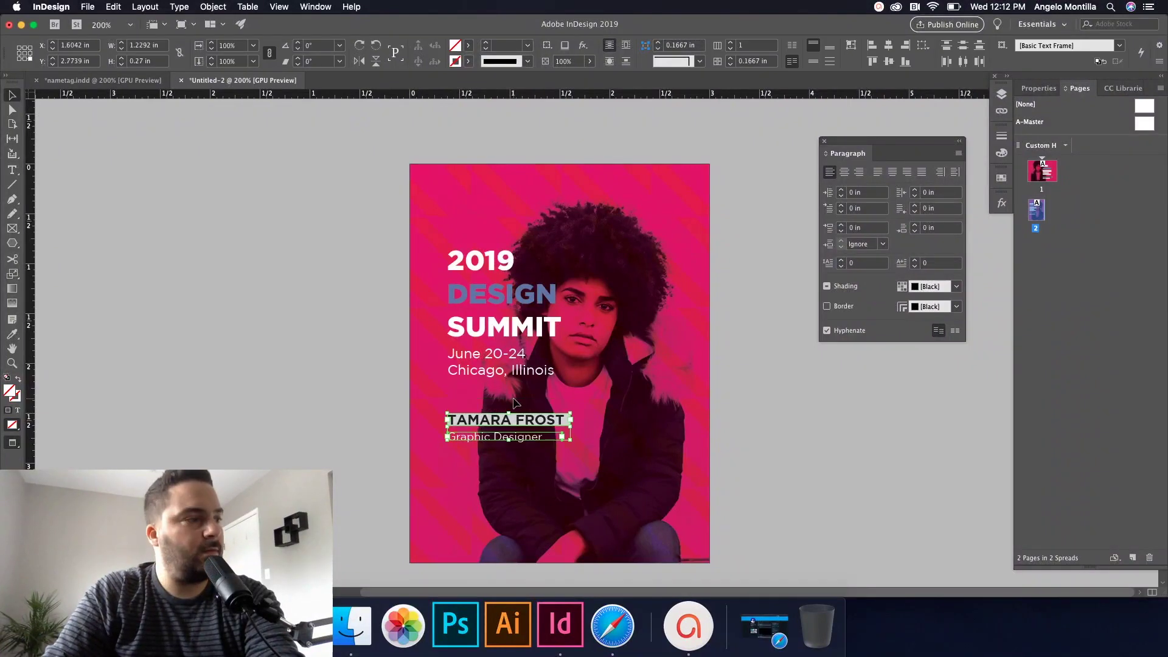
{"action": "key", "text": "shift+Down"}
{"action": "key", "text": "shift+Down"}
{"action": "left_click", "coordinate": [513, 371]}
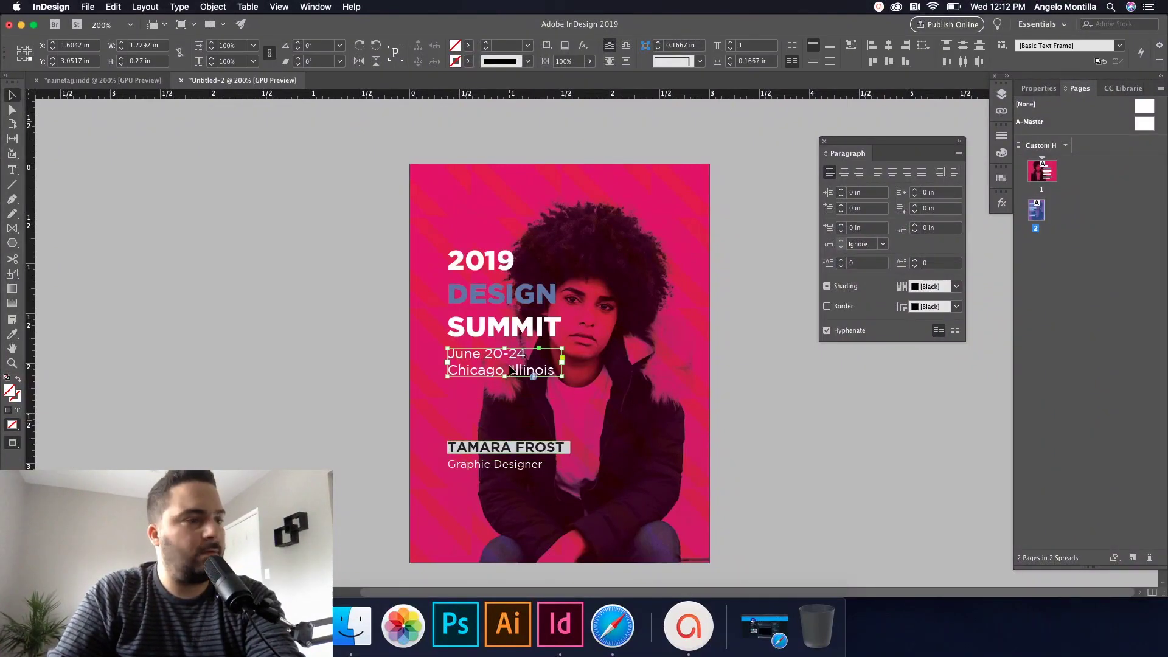
{"action": "key", "text": "shift+Down"}
{"action": "left_click", "coordinate": [786, 405]}
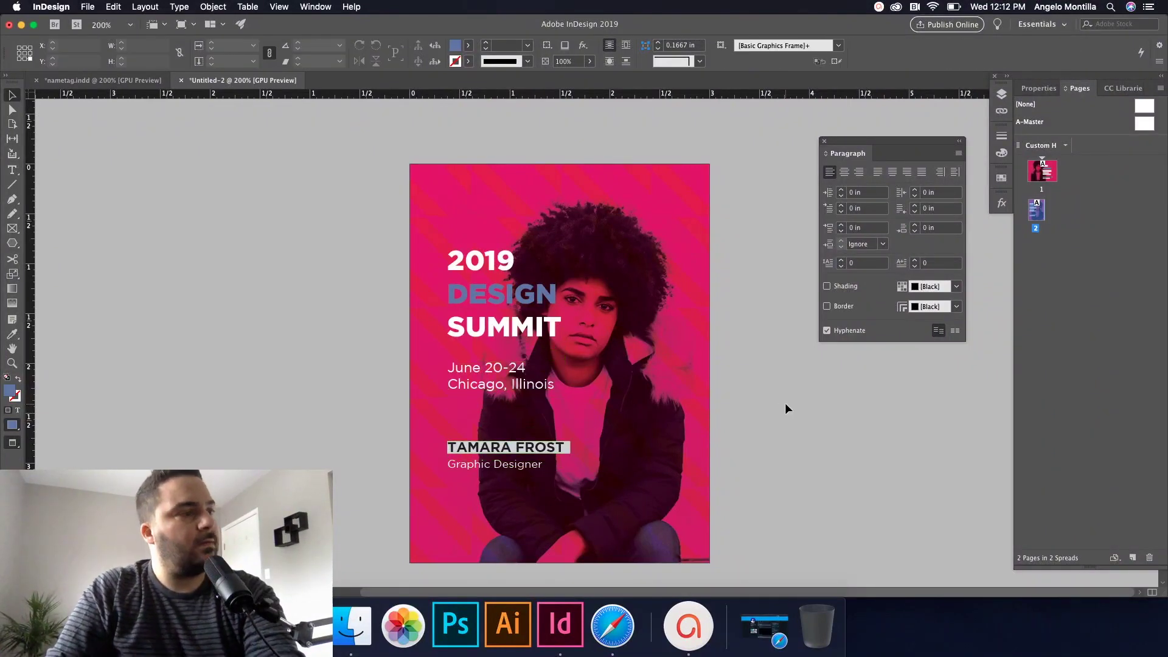
{"action": "key", "text": "super+minus"}
{"action": "key", "text": "super+minus"}
{"action": "key", "text": "super+minus"}
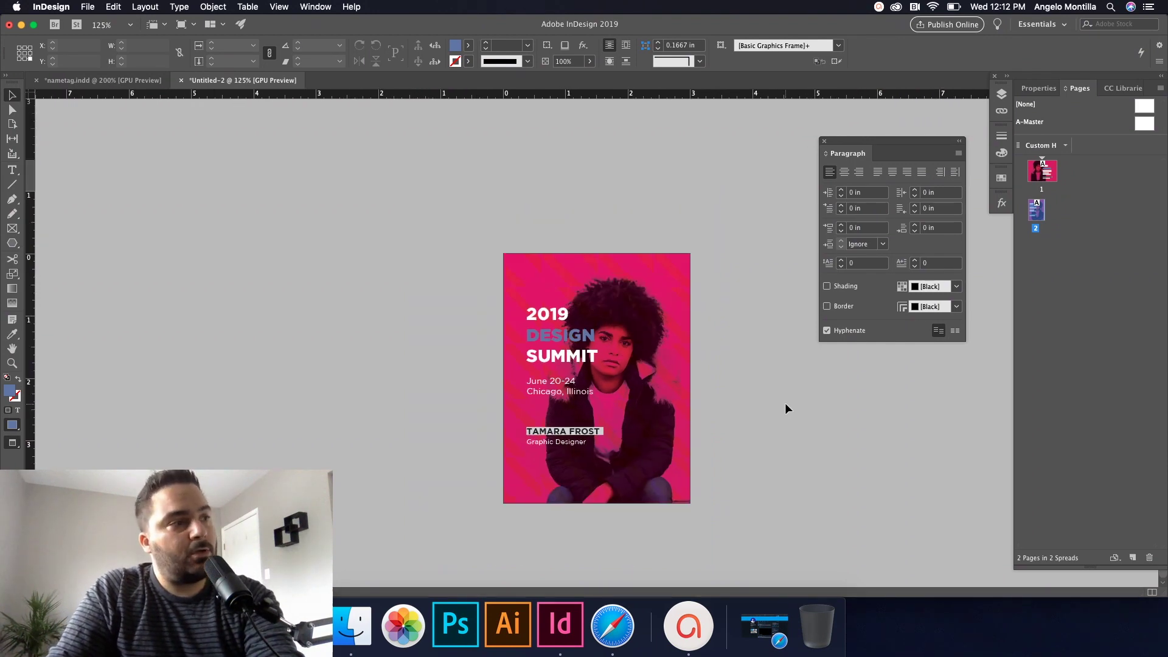
Step: Pan to show both name tag pages and show the Properties panel with the 4 in × 3 in page size
{"action": "scroll", "coordinate": [725, 235], "scroll_direction": "up", "scroll_amount": 3}
{"action": "left_click_drag", "start_coordinate": [725, 235], "coordinate": [736, 304]}
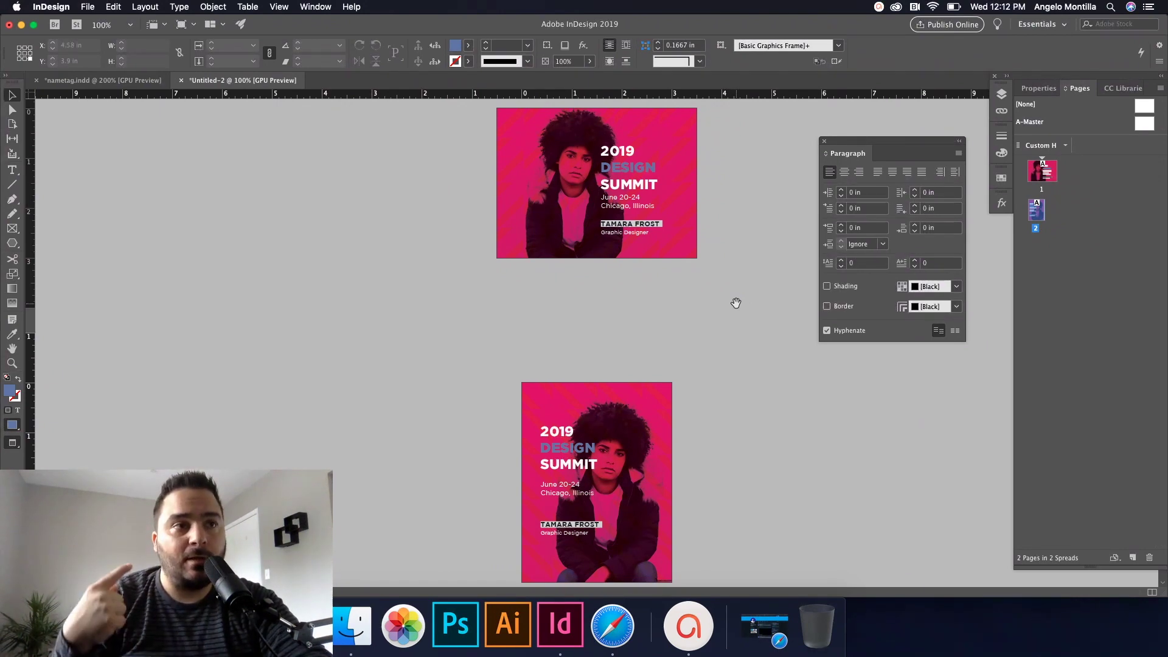
{"action": "left_click", "coordinate": [1039, 88]}
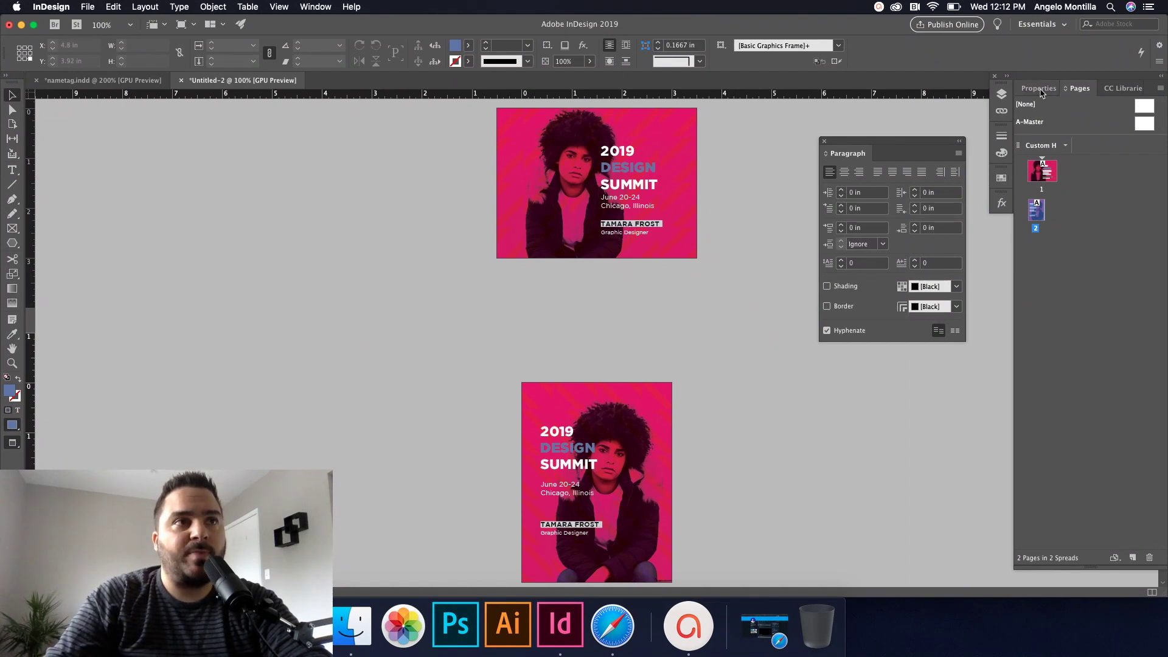